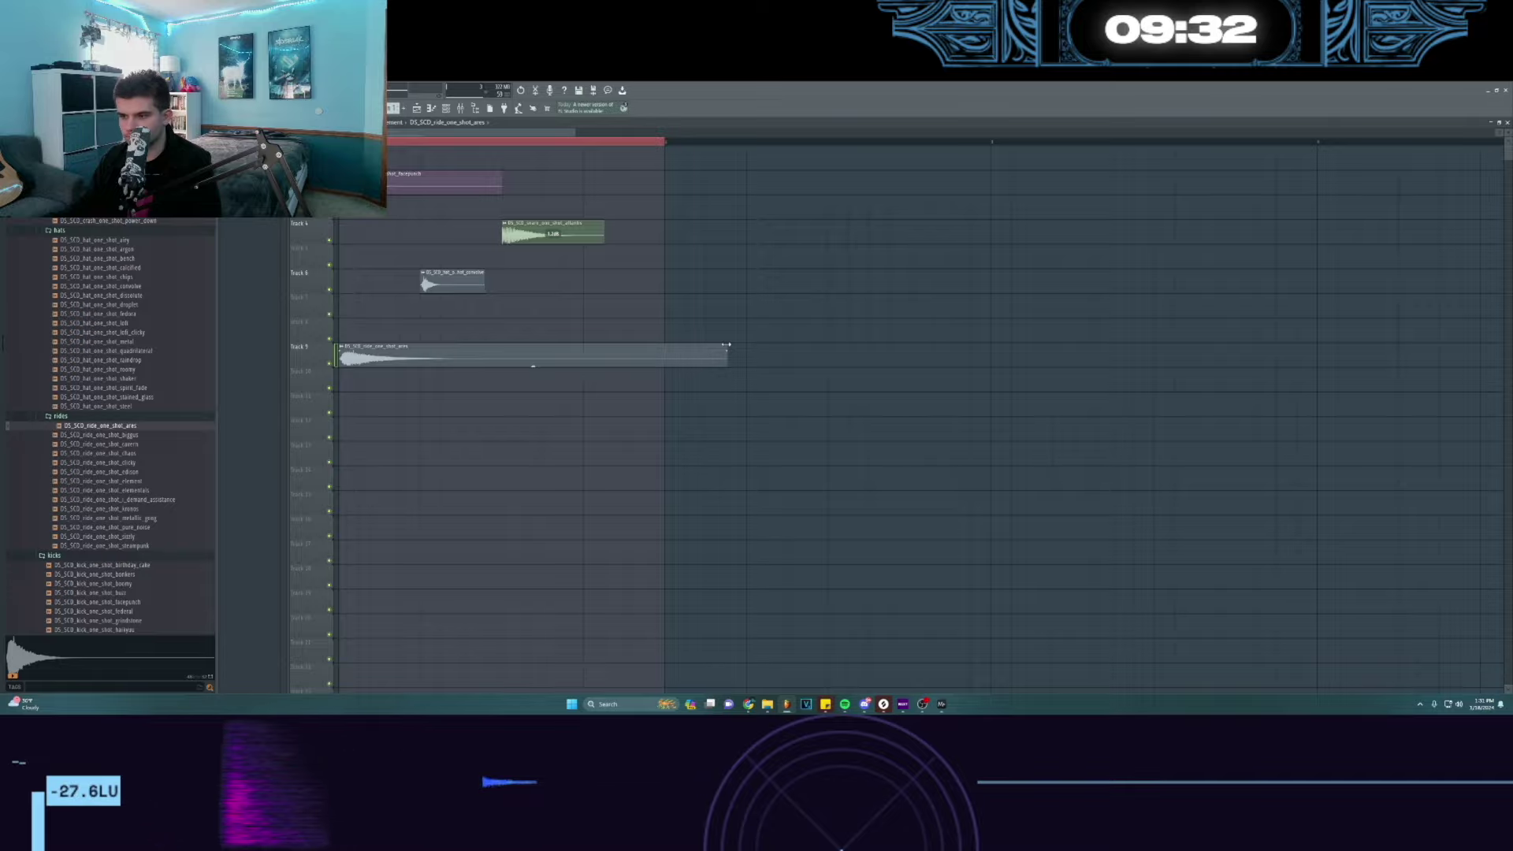
# - Shorten the ride one-shot clip with a copy on the snare beat, and extend the loop selection to two bars
pyautogui.moveTo(727, 344); pyautogui.dragTo(382, 375)
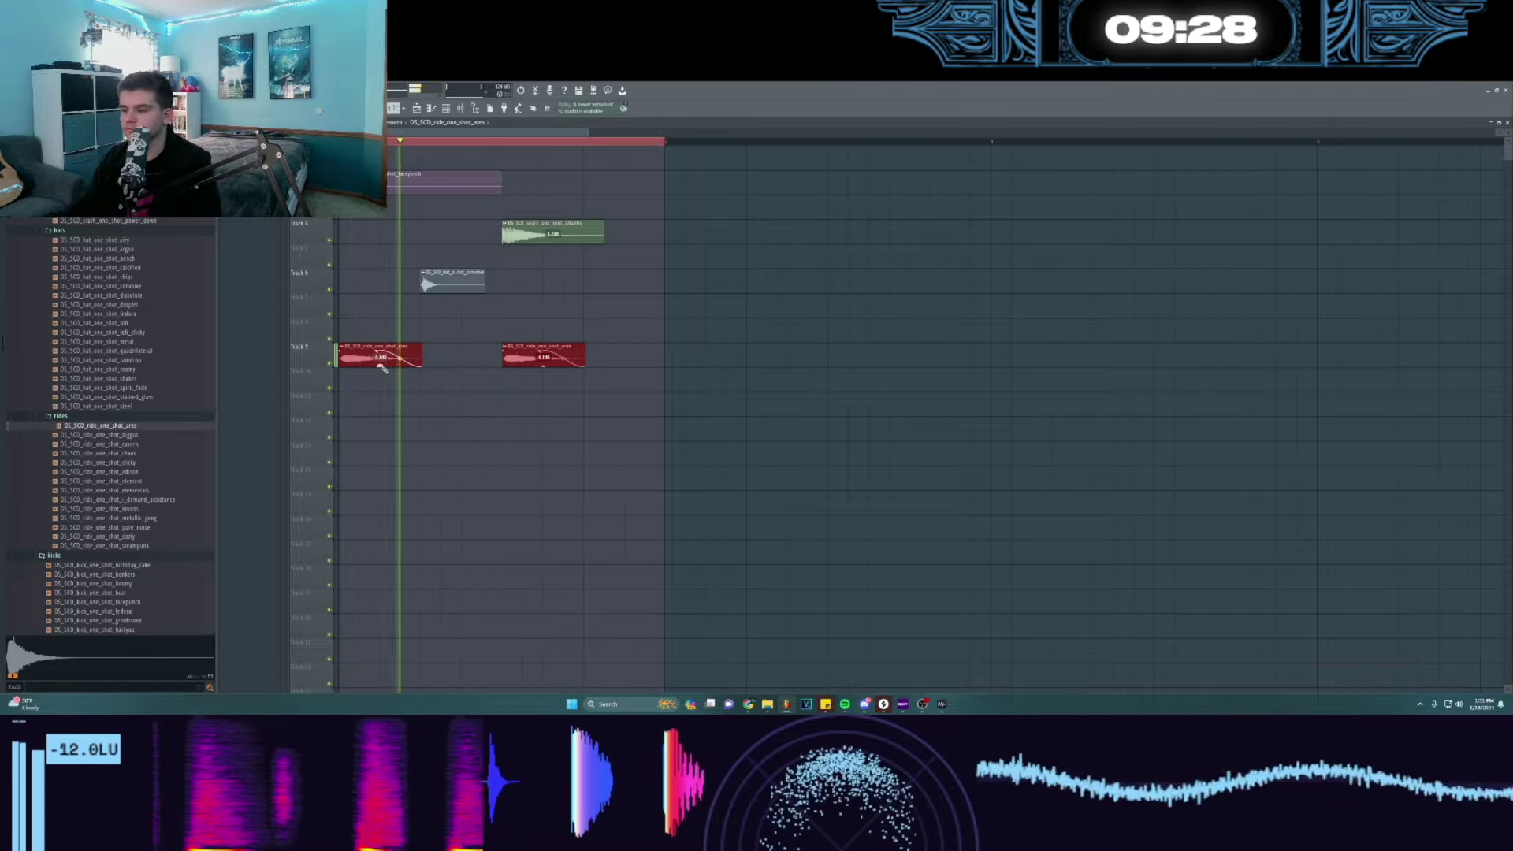
pyautogui.moveTo(340, 142); pyautogui.dragTo(996, 148)
pyautogui.keyDown('ctrl'); pyautogui.click(935, 205); pyautogui.keyUp('ctrl')
pyautogui.moveTo(588, 312); pyautogui.dragTo(369, 351)
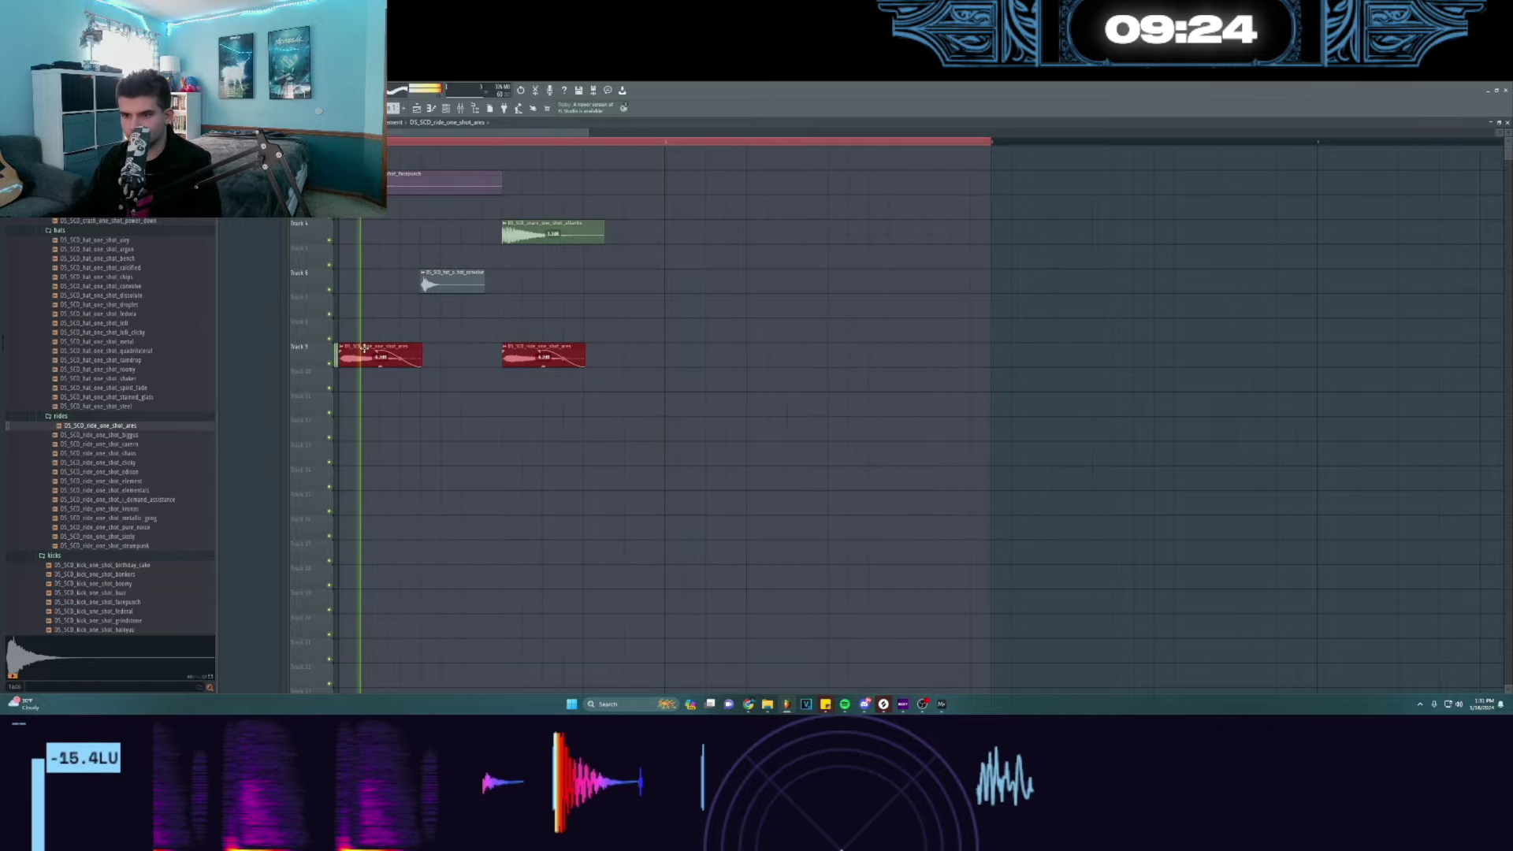
# - Place the hat_one_shot_droplet sample on the first bar's second beat with a copy on the fourth beat, and play the loop
pyautogui.click(122, 305)
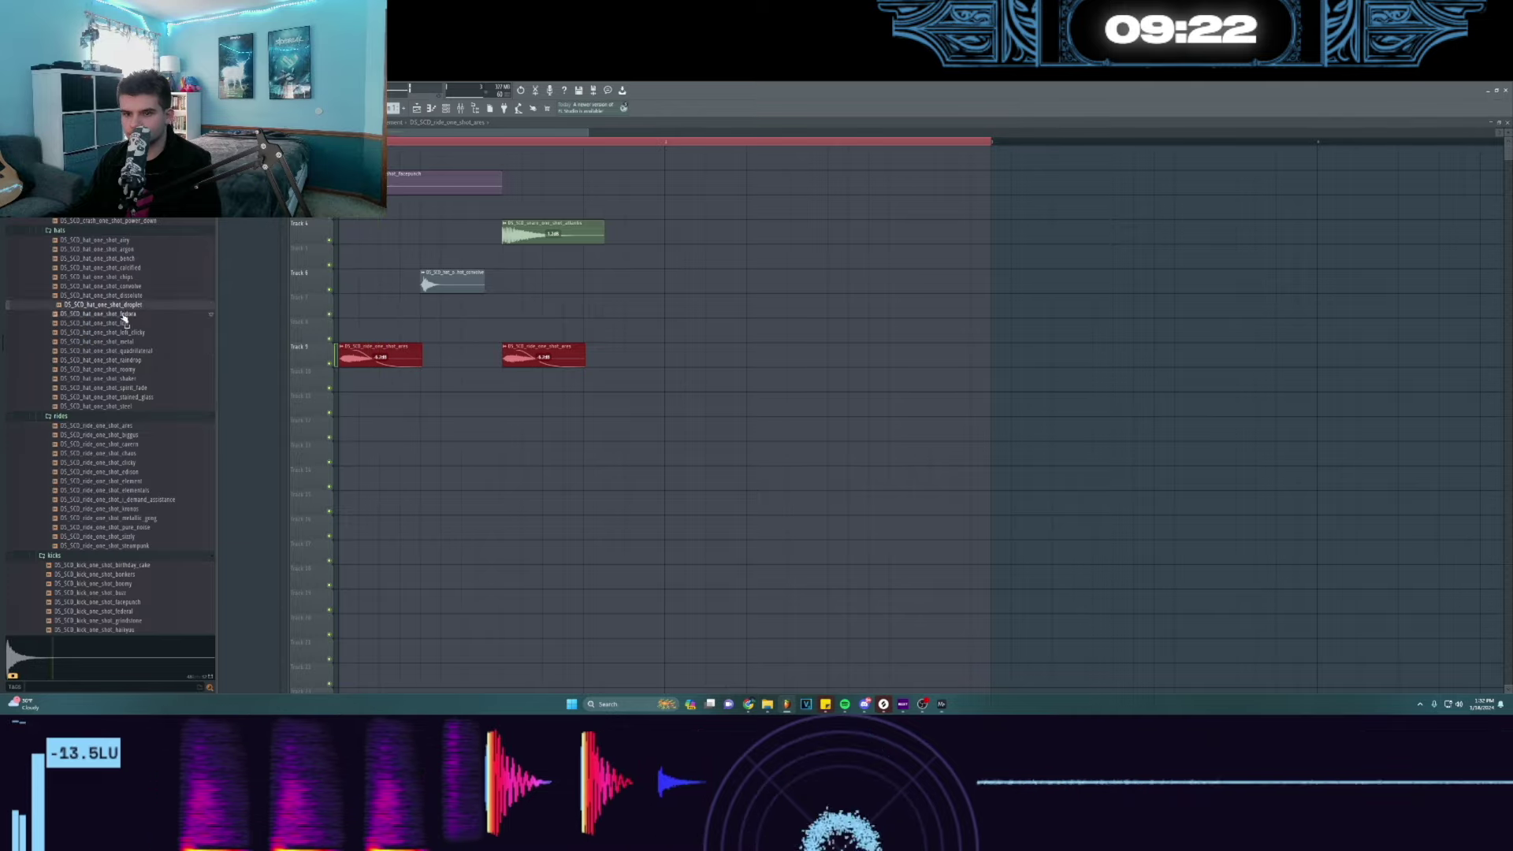
pyautogui.moveTo(126, 305); pyautogui.dragTo(438, 400)
pyautogui.press('space')
pyautogui.click(596, 380)
pyautogui.moveTo(608, 378); pyautogui.dragTo(723, 392)
pyautogui.press('space')
pyautogui.press('space')
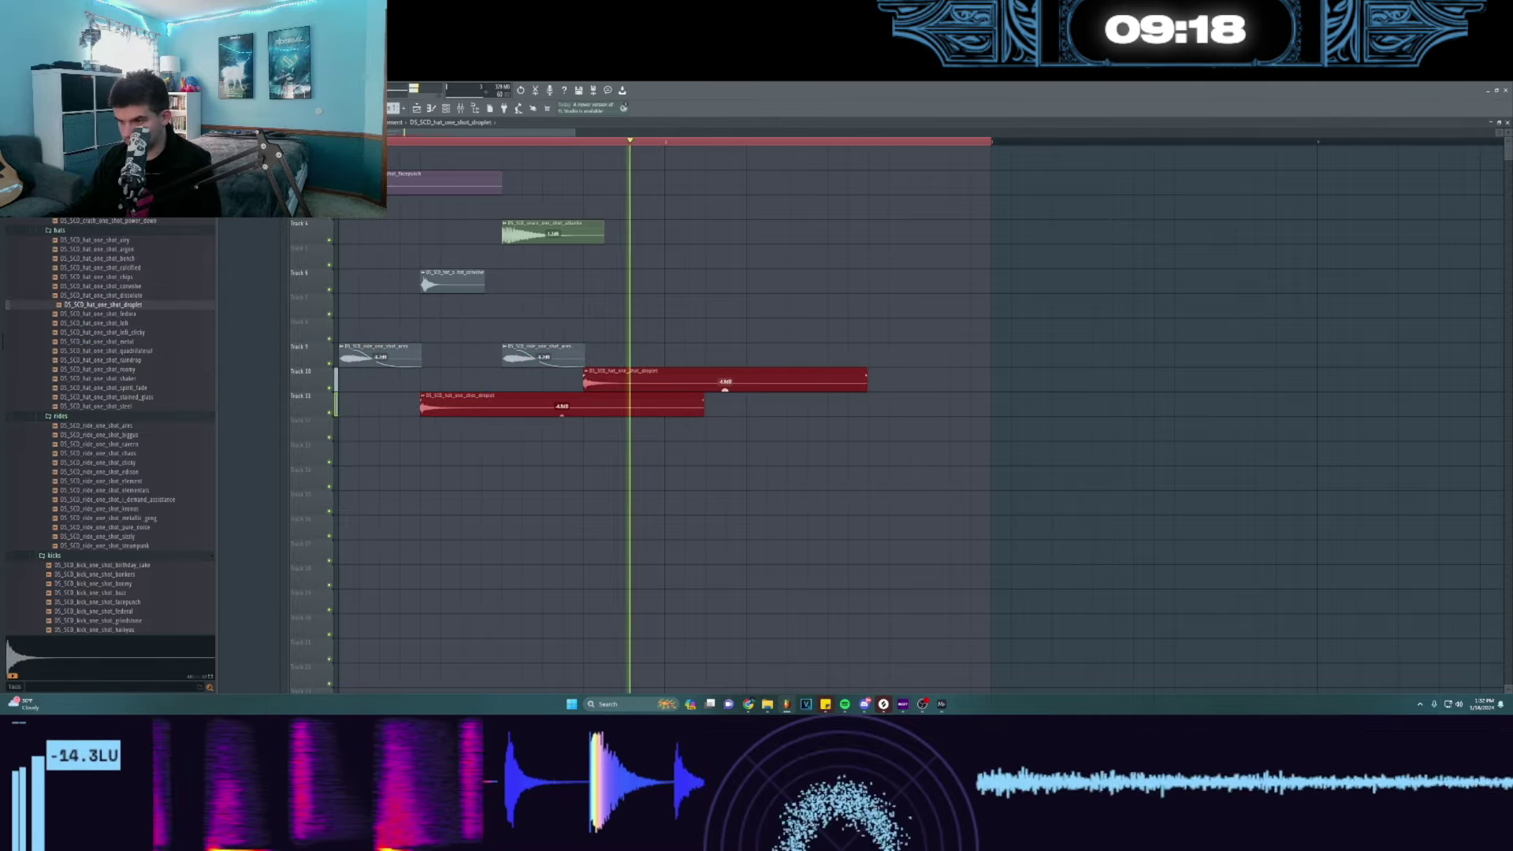
pyautogui.keyDown('ctrl'); pyautogui.click(648, 316); pyautogui.keyUp('ctrl')
pyautogui.press('space')
pyautogui.press('space')
# - Copy the kick to the start of the second bar and the snare to the middle of that bar
pyautogui.click(463, 179)
pyautogui.click(635, 183)
pyautogui.moveTo(818, 181); pyautogui.dragTo(672, 180)
pyautogui.rightClick(810, 178)
pyautogui.rightClick(716, 180)
pyautogui.click(555, 233)
pyautogui.moveTo(816, 233); pyautogui.dragTo(837, 233)
pyautogui.press('space')
# - Audition synth bass and percussion one-shots in the sample library
pyautogui.scroll(4, 126, 236)
pyautogui.click(125, 231)
pyautogui.scroll(6, 131, 268)
pyautogui.click(131, 249)
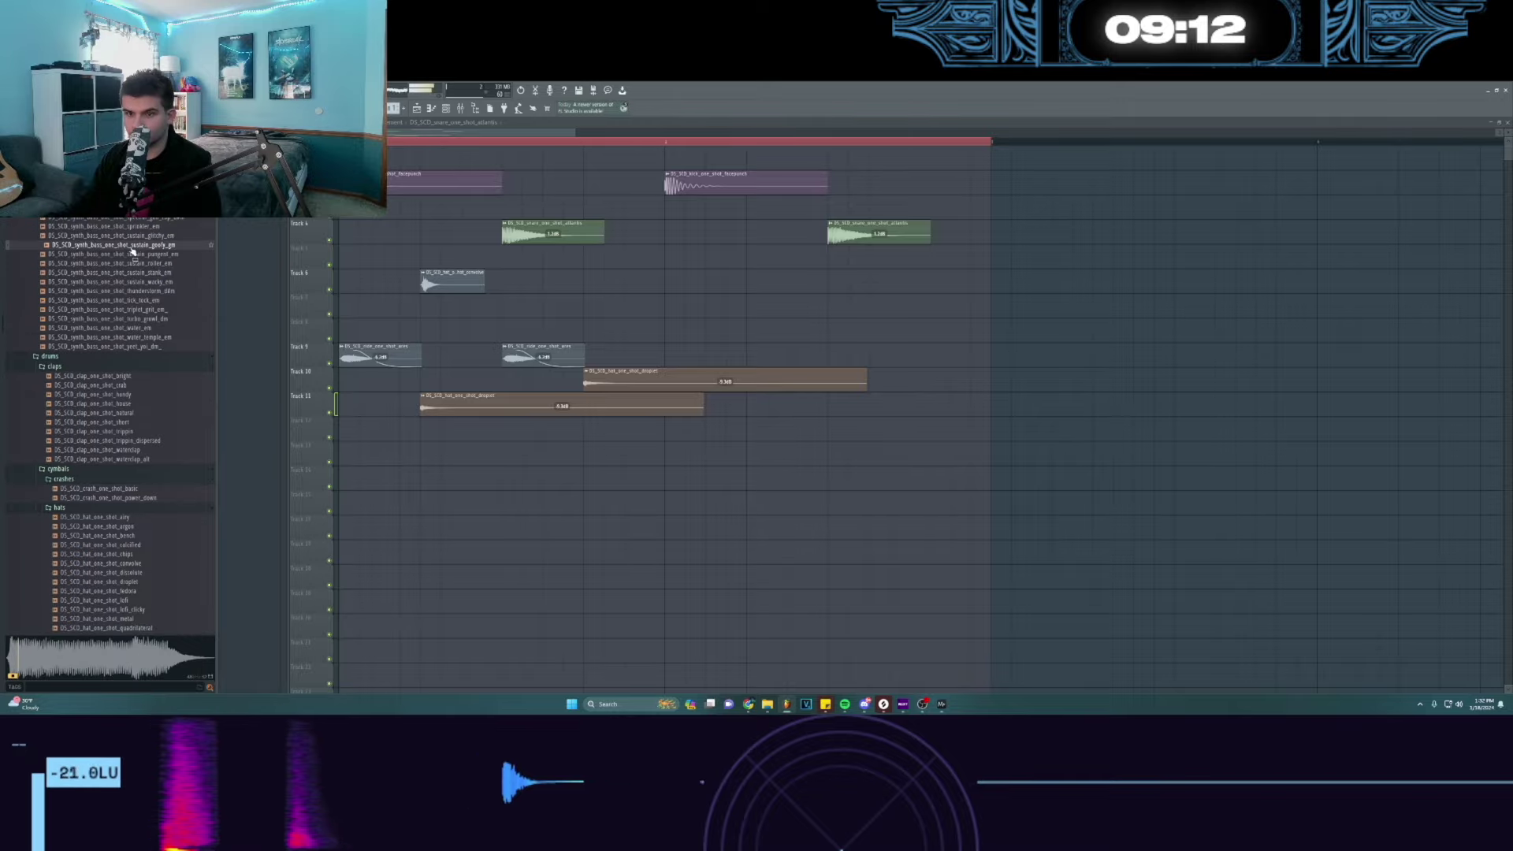
pyautogui.scroll(5, 133, 250)
pyautogui.click(132, 250)
pyautogui.scroll(-10, 126, 284)
pyautogui.click(118, 352)
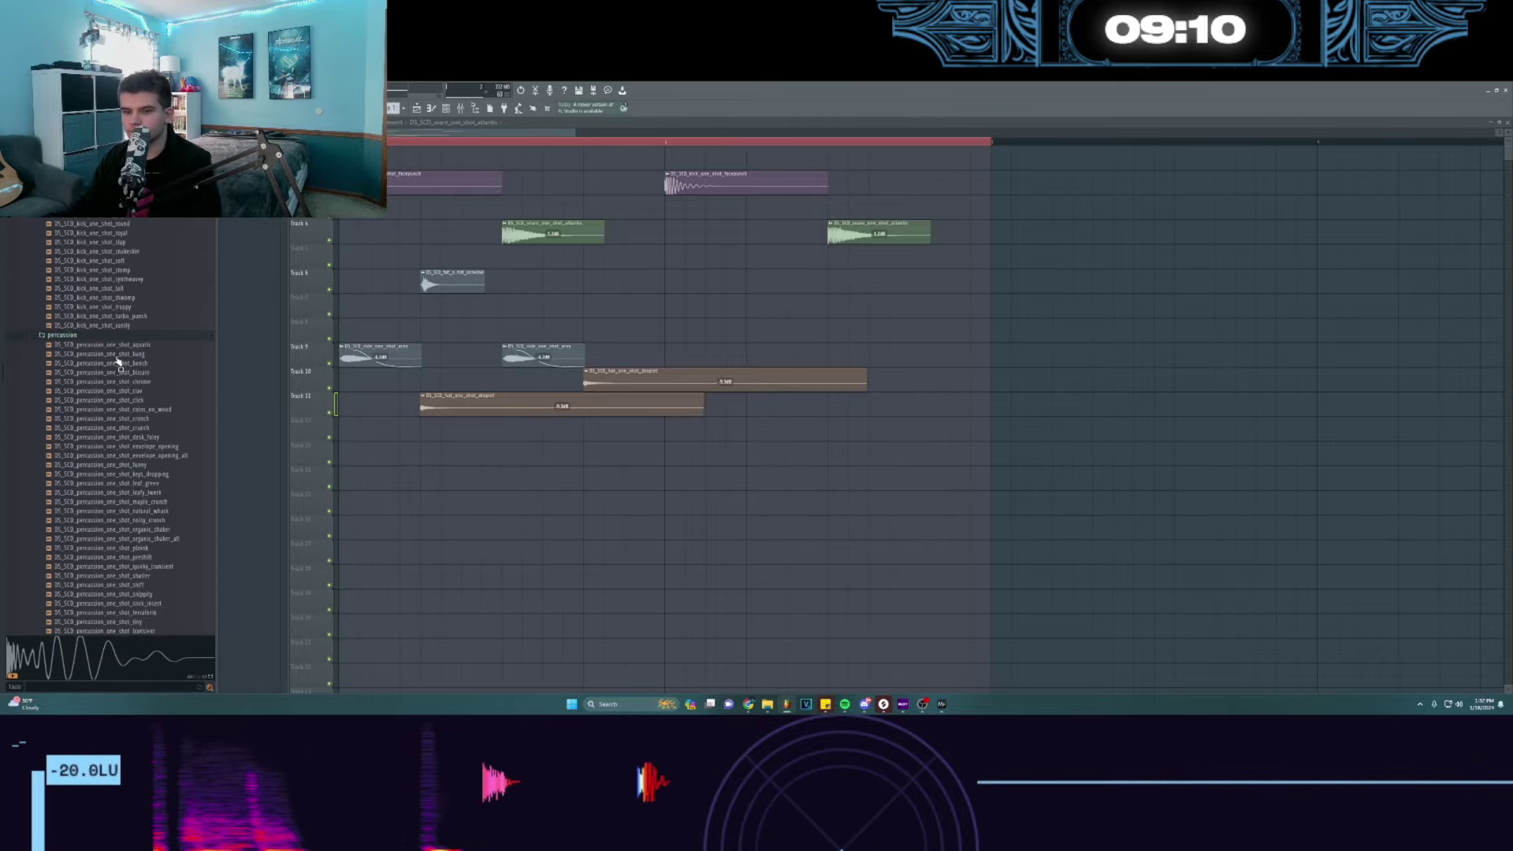
pyautogui.click(124, 391)
pyautogui.scroll(9, 142, 338)
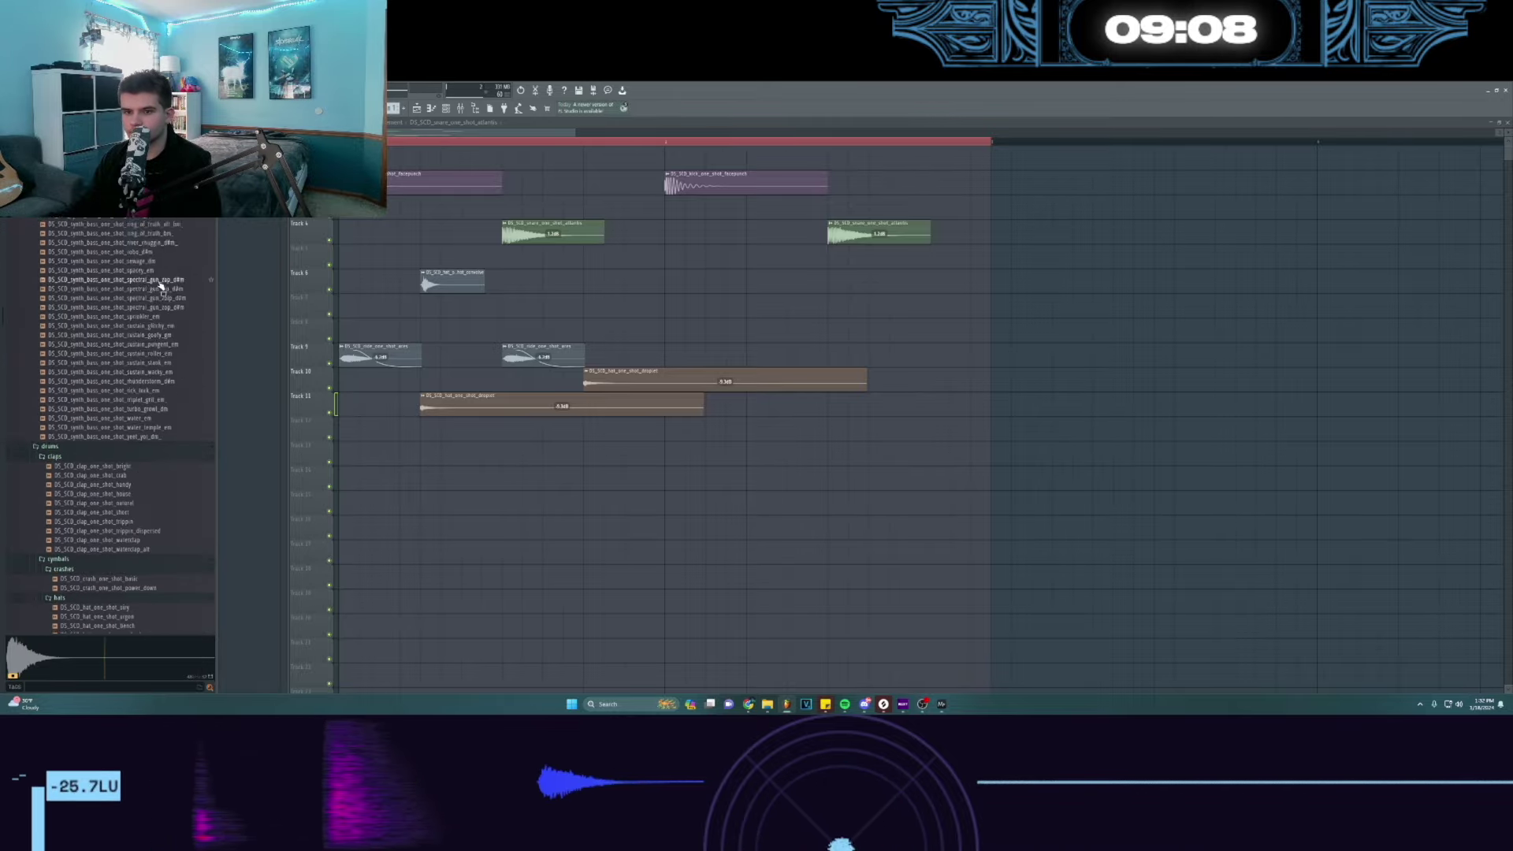
pyautogui.click(160, 320)
pyautogui.scroll(10, 160, 317)
# - Audition the drum top loops, percussion loops and full drum loops for a sample to layer over the beat
pyautogui.click(147, 323)
pyautogui.scroll(2, 152, 304)
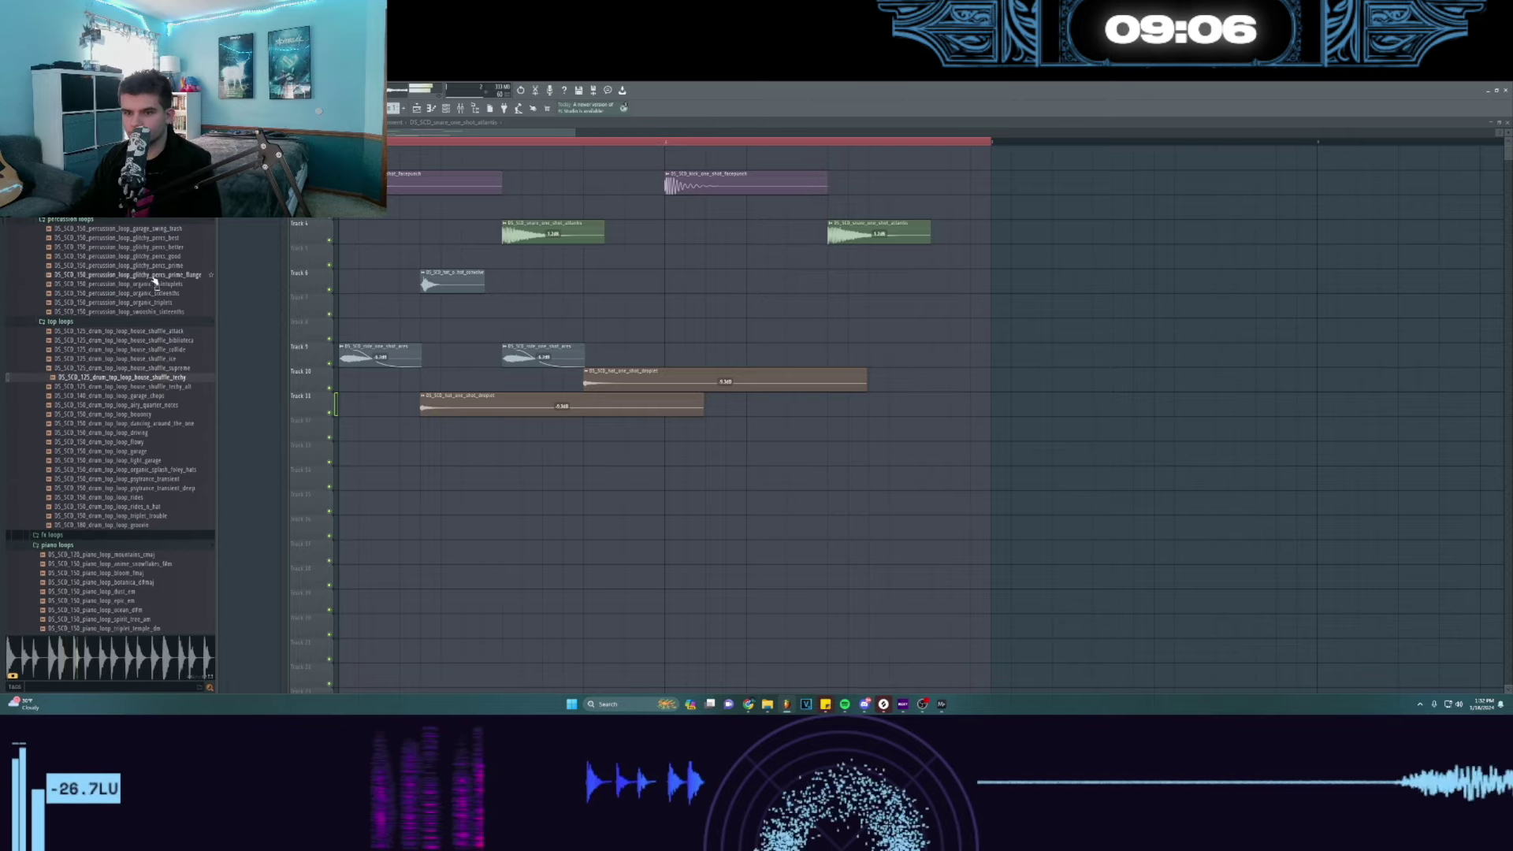
pyautogui.click(157, 267)
pyautogui.scroll(4, 158, 268)
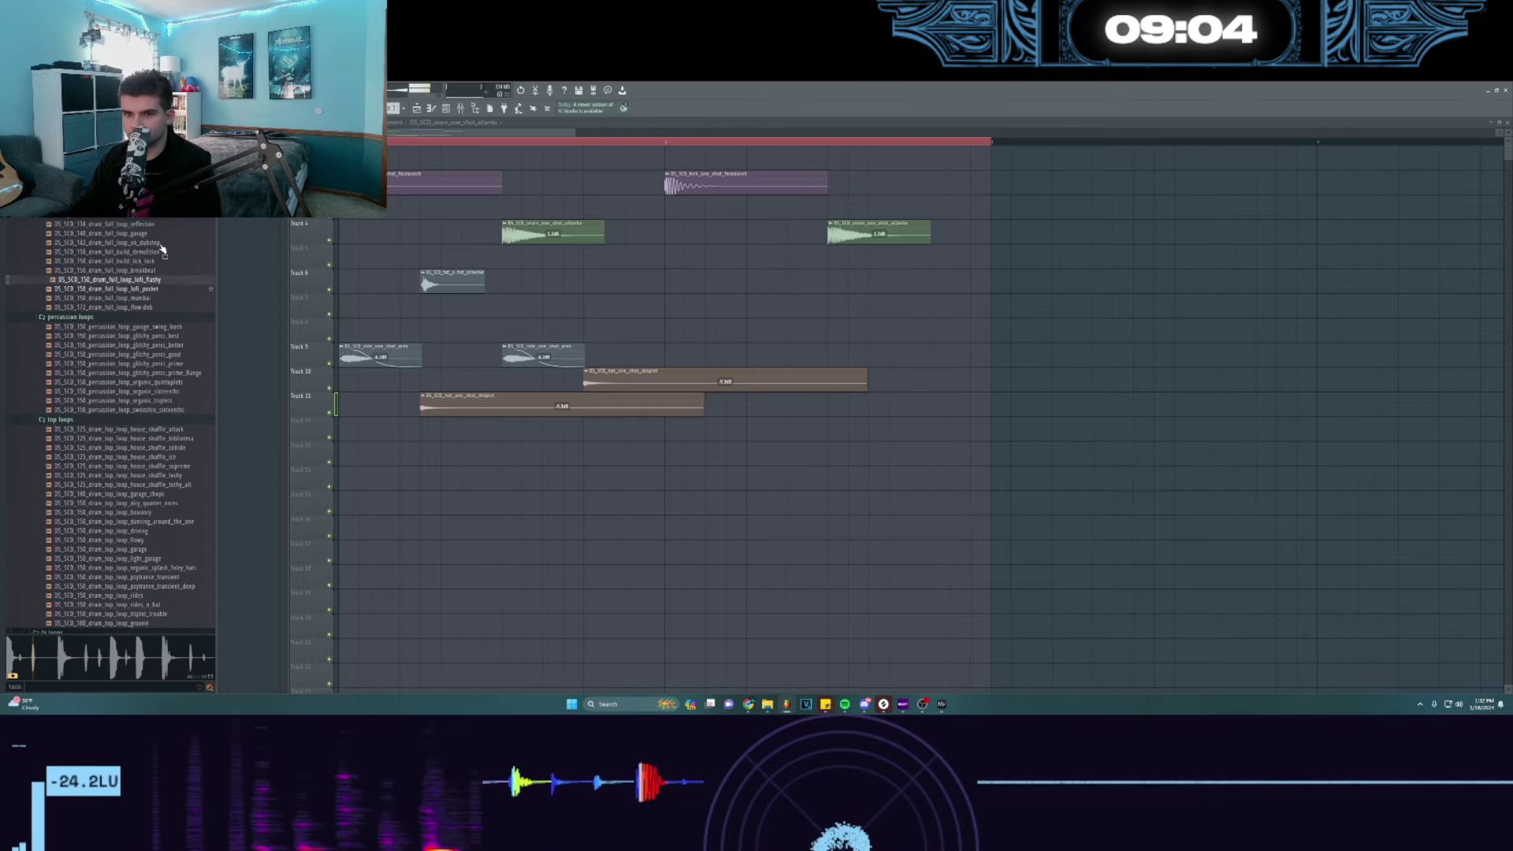
pyautogui.click(158, 265)
pyautogui.click(150, 246)
pyautogui.click(109, 404)
pyautogui.scroll(-2, 117, 446)
pyautogui.click(121, 425)
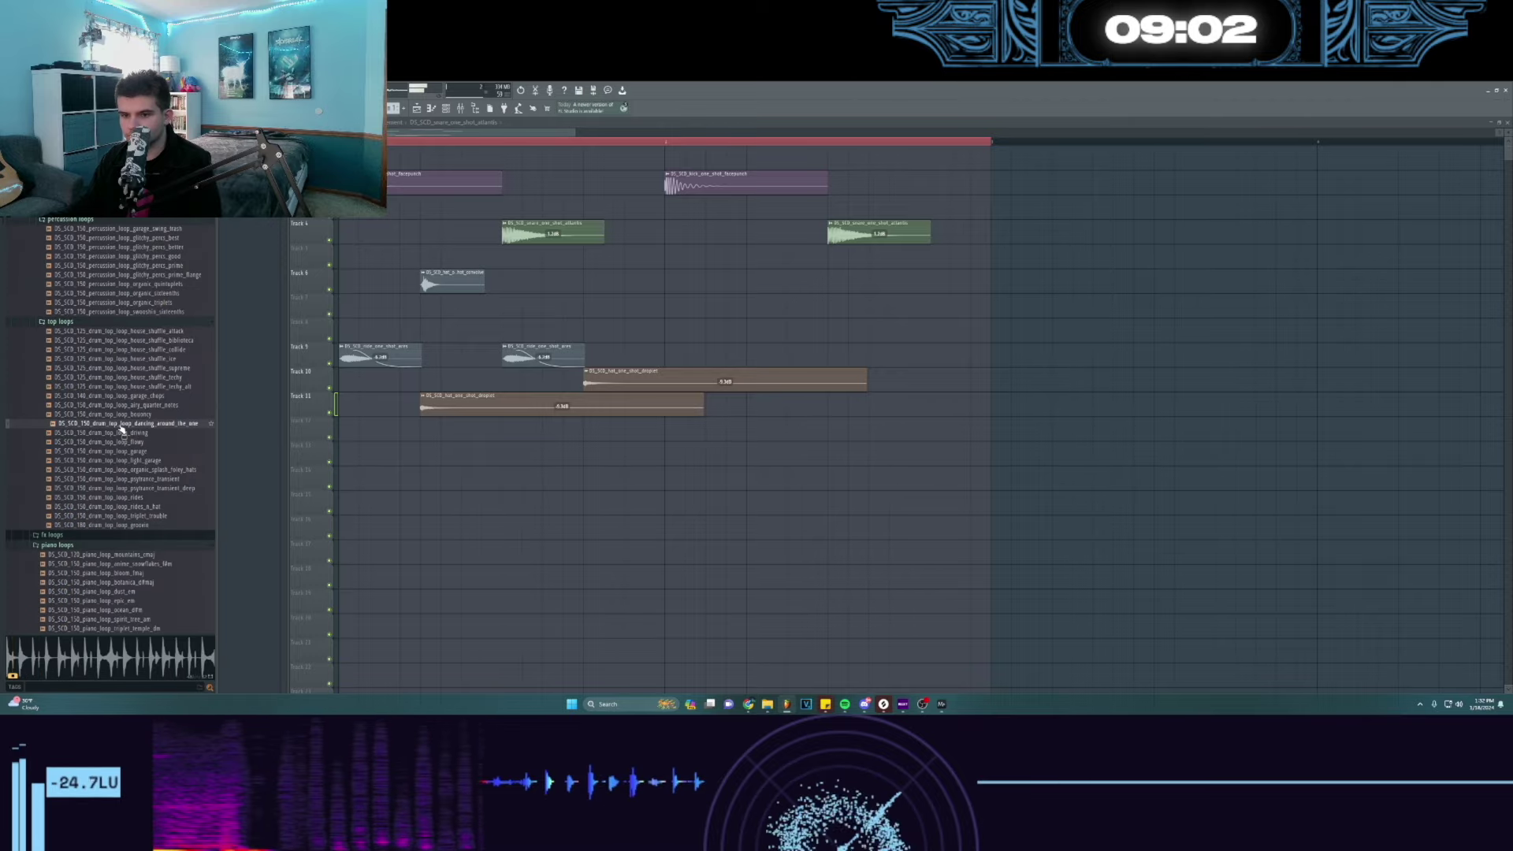
pyautogui.scroll(-1, 122, 427)
pyautogui.click(128, 406)
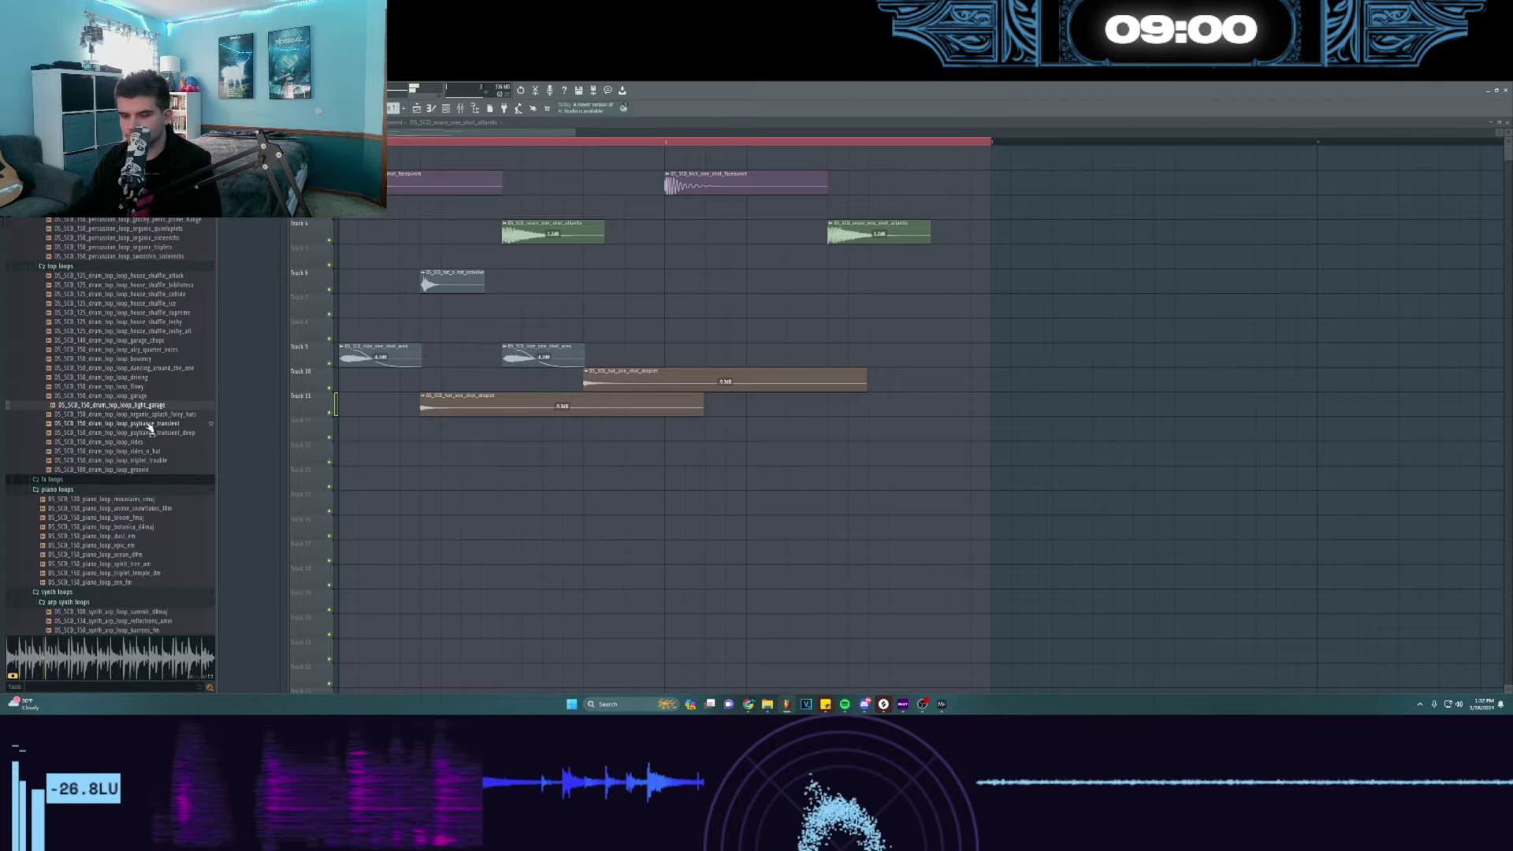
# - Place the 150_drum_top_loop_rides sample on Track 13 from the start of the loop and check its channel settings
pyautogui.click(138, 442)
pyautogui.moveTo(155, 442); pyautogui.dragTo(430, 447)
pyautogui.press('space')
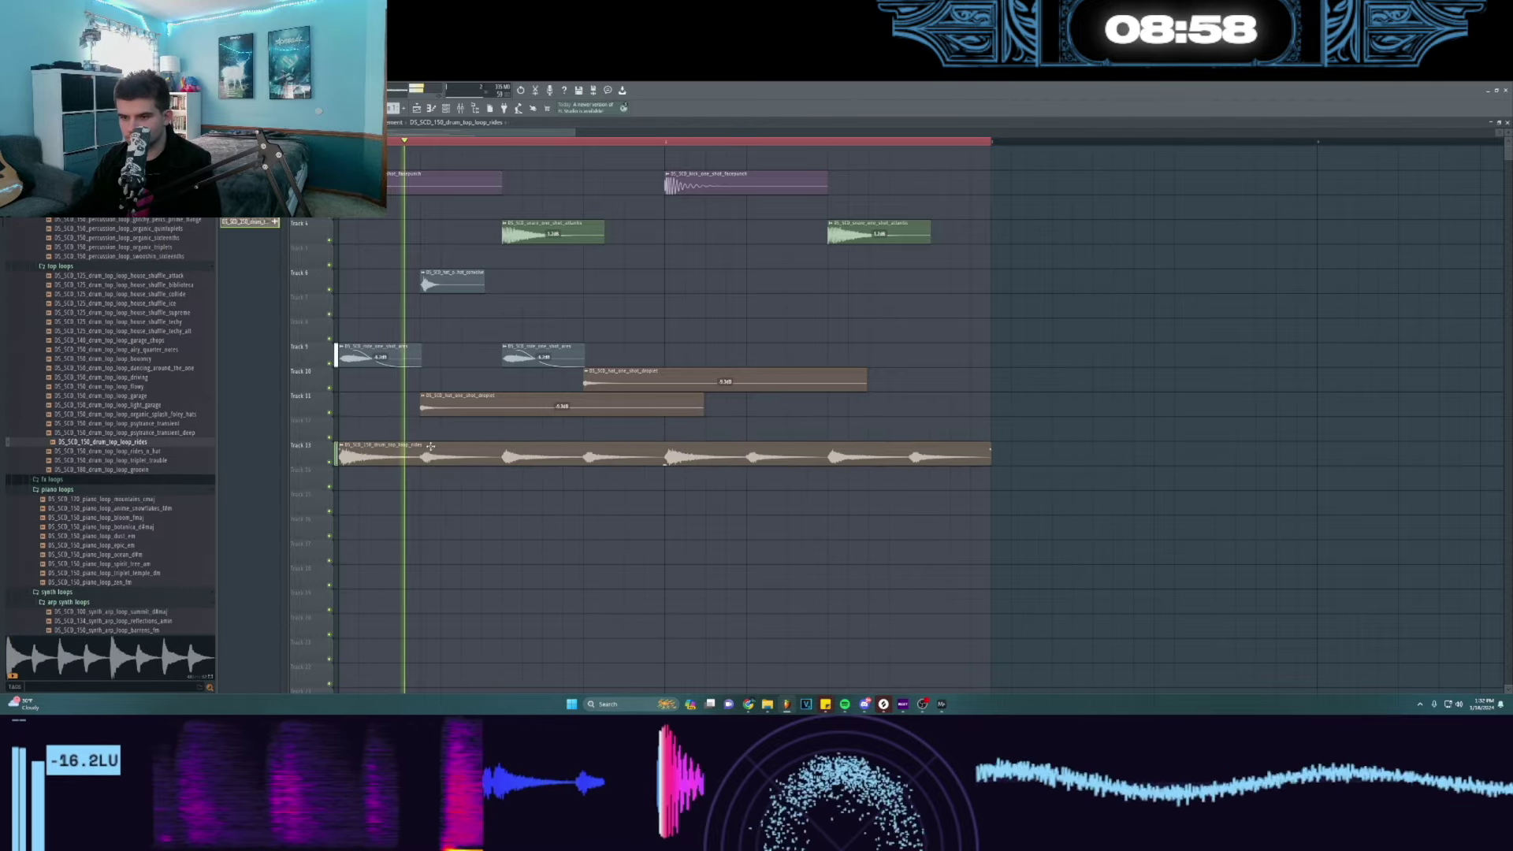
pyautogui.doubleClick(430, 447)
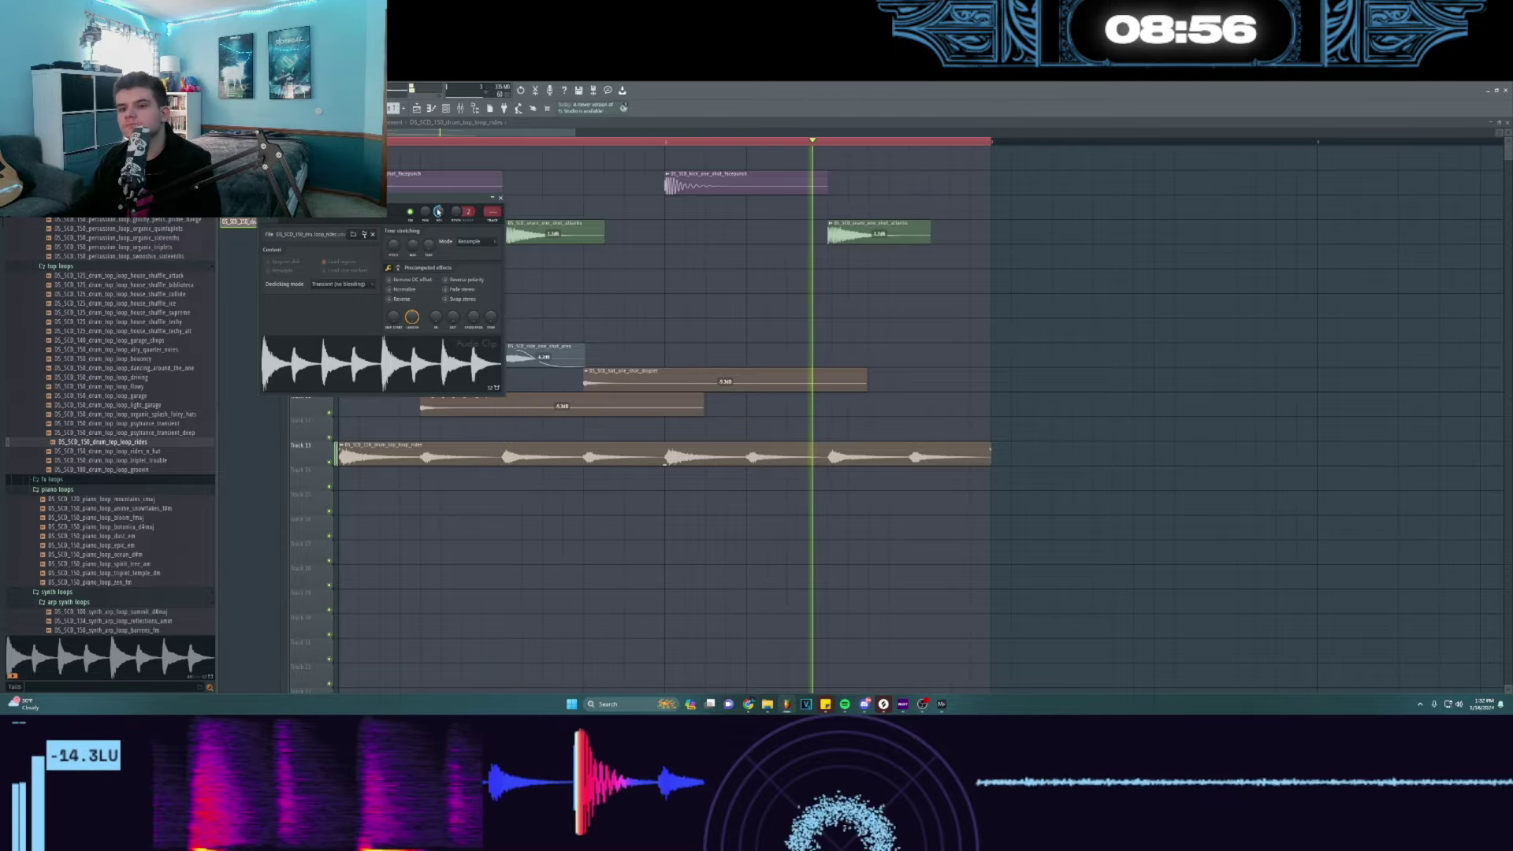
pyautogui.click(500, 198)
pyautogui.scroll(6, 127, 262)
pyautogui.scroll(-5, 154, 302)
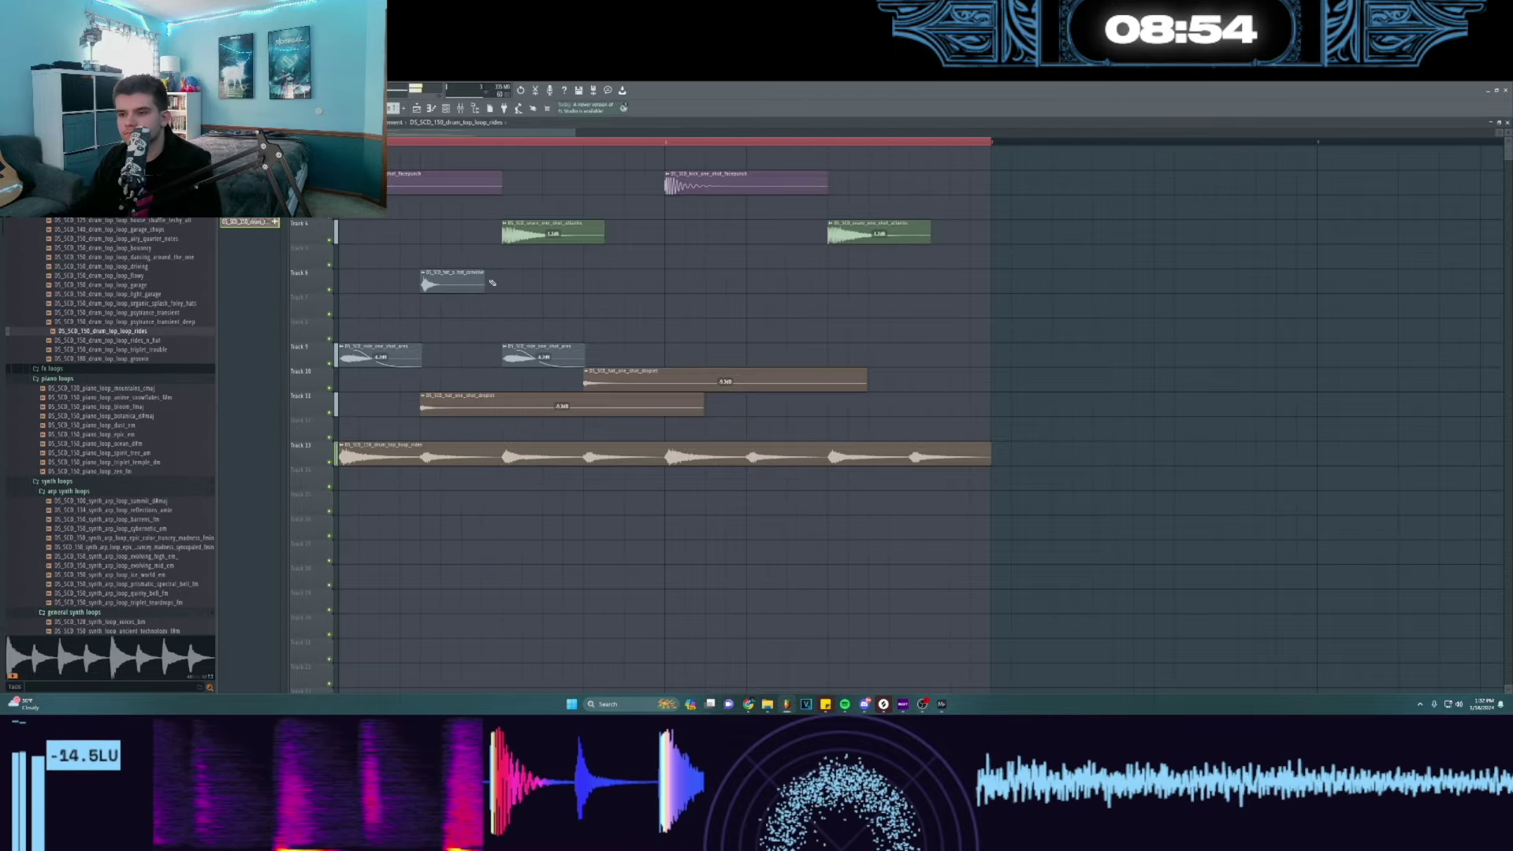
# - Move the droplet hats onto the track directly above the top loop, and the ride and hat one-shots one track higher
pyautogui.moveTo(913, 383); pyautogui.dragTo(663, 430)
pyautogui.keyDown('ctrl'); pyautogui.click(678, 368); pyautogui.keyUp('ctrl')
pyautogui.moveTo(605, 345); pyautogui.dragTo(349, 380)
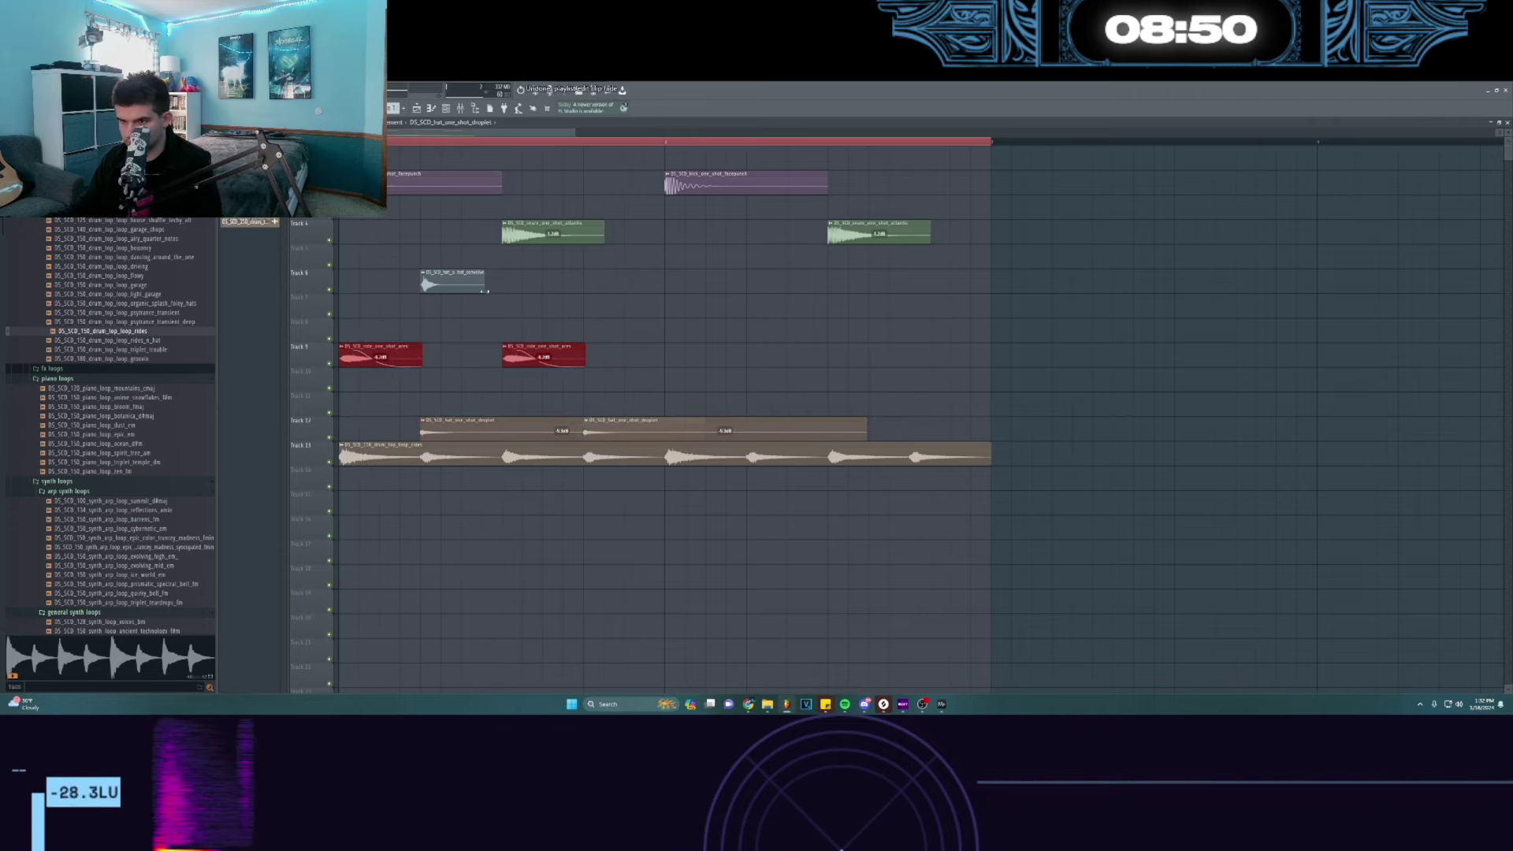
pyautogui.moveTo(468, 285); pyautogui.dragTo(468, 359)
pyautogui.moveTo(679, 340); pyautogui.dragTo(343, 423)
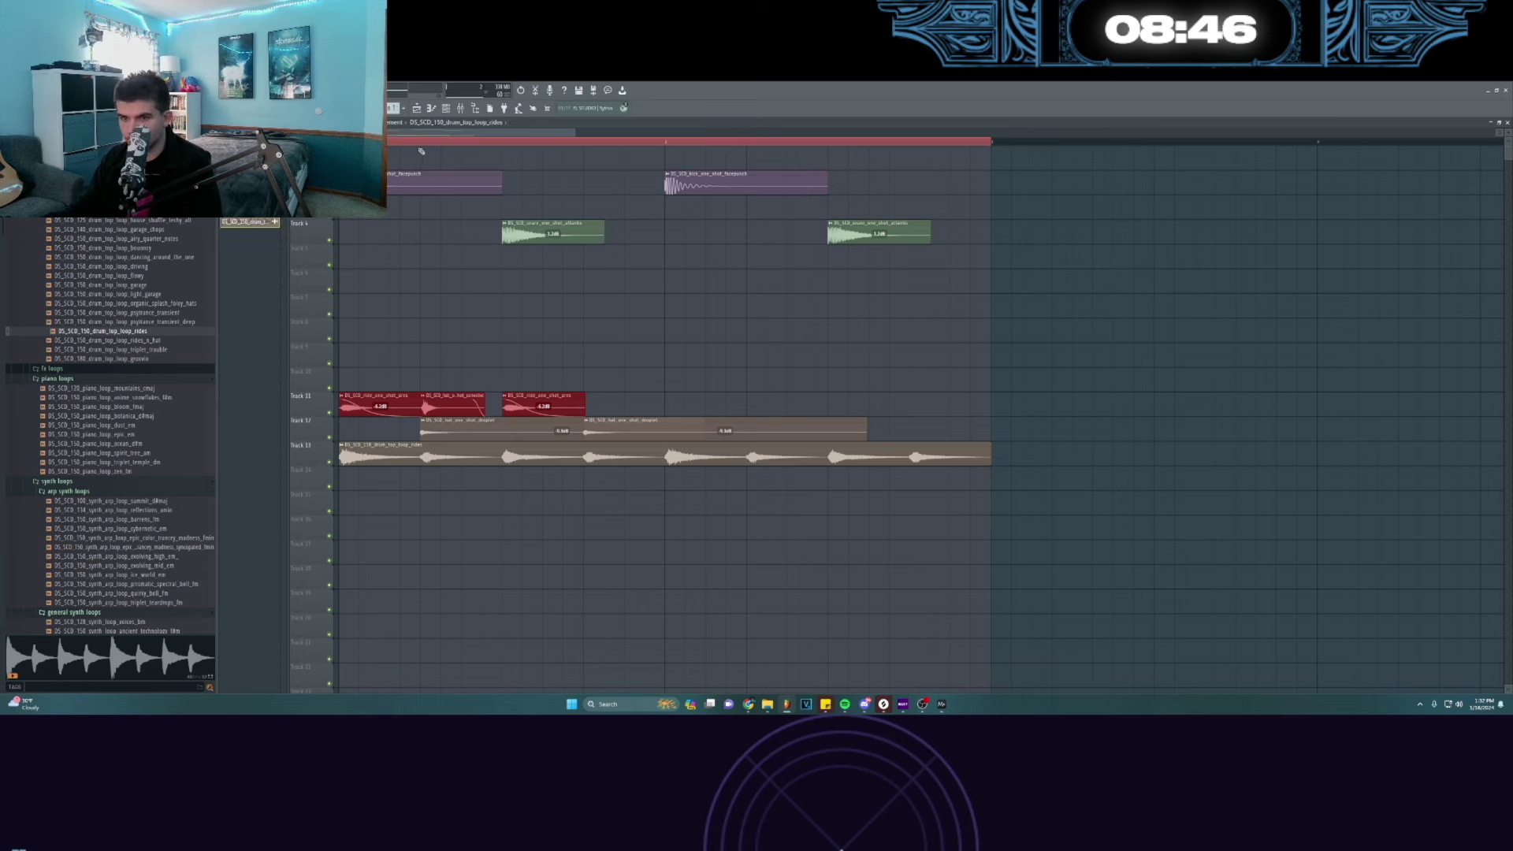
# - Add Fruity Balance to the HAT SIDECHAIN mixer track and create an automation clip for its volume
pyautogui.press('F9')
pyautogui.press('space')
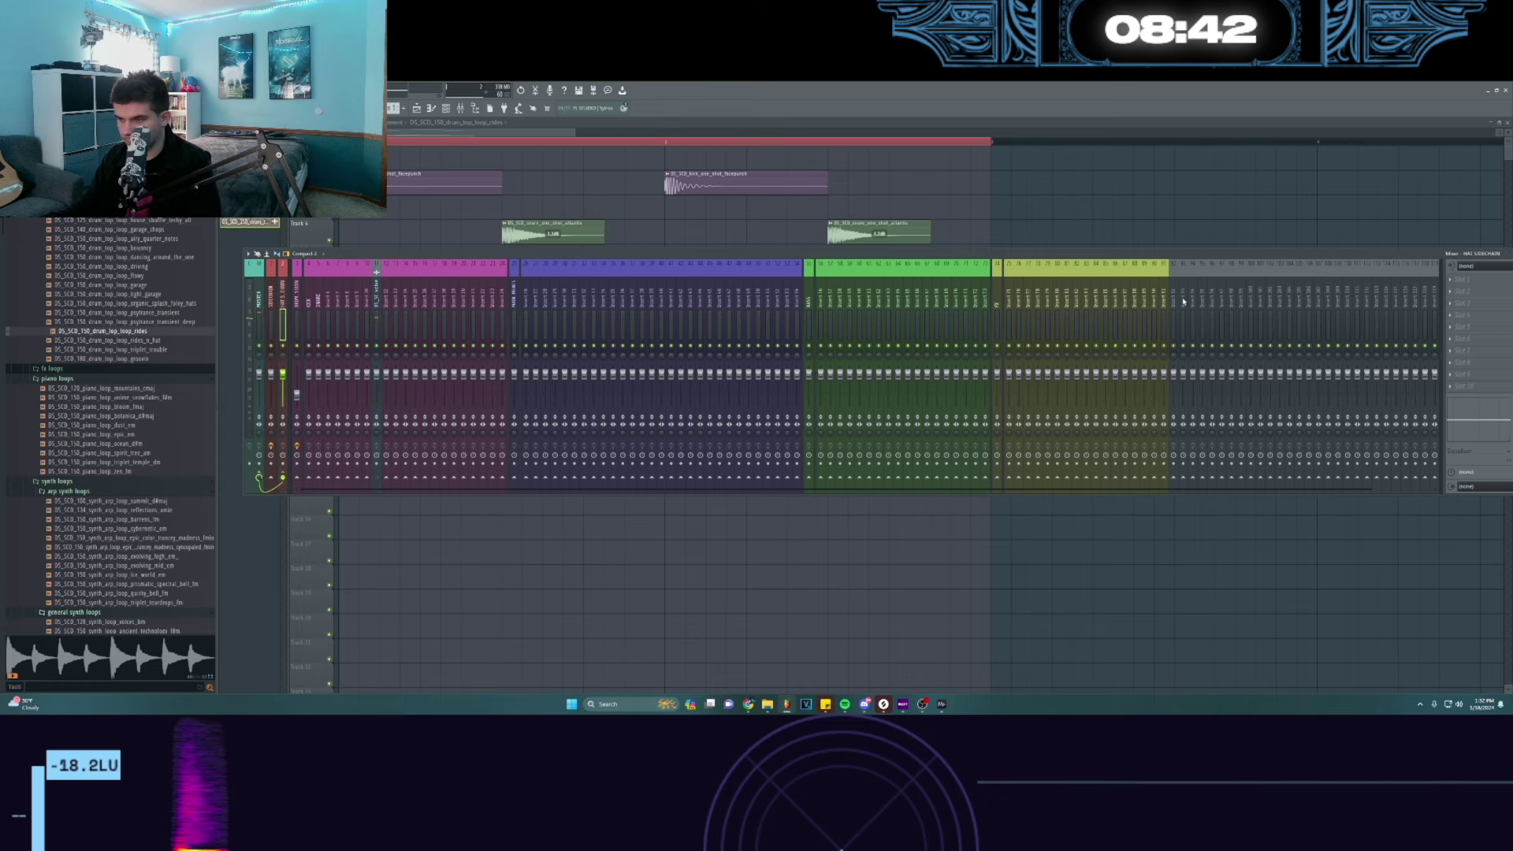
pyautogui.click(1450, 338)
pyautogui.moveTo(1442, 406)
pyautogui.click(1342, 300)
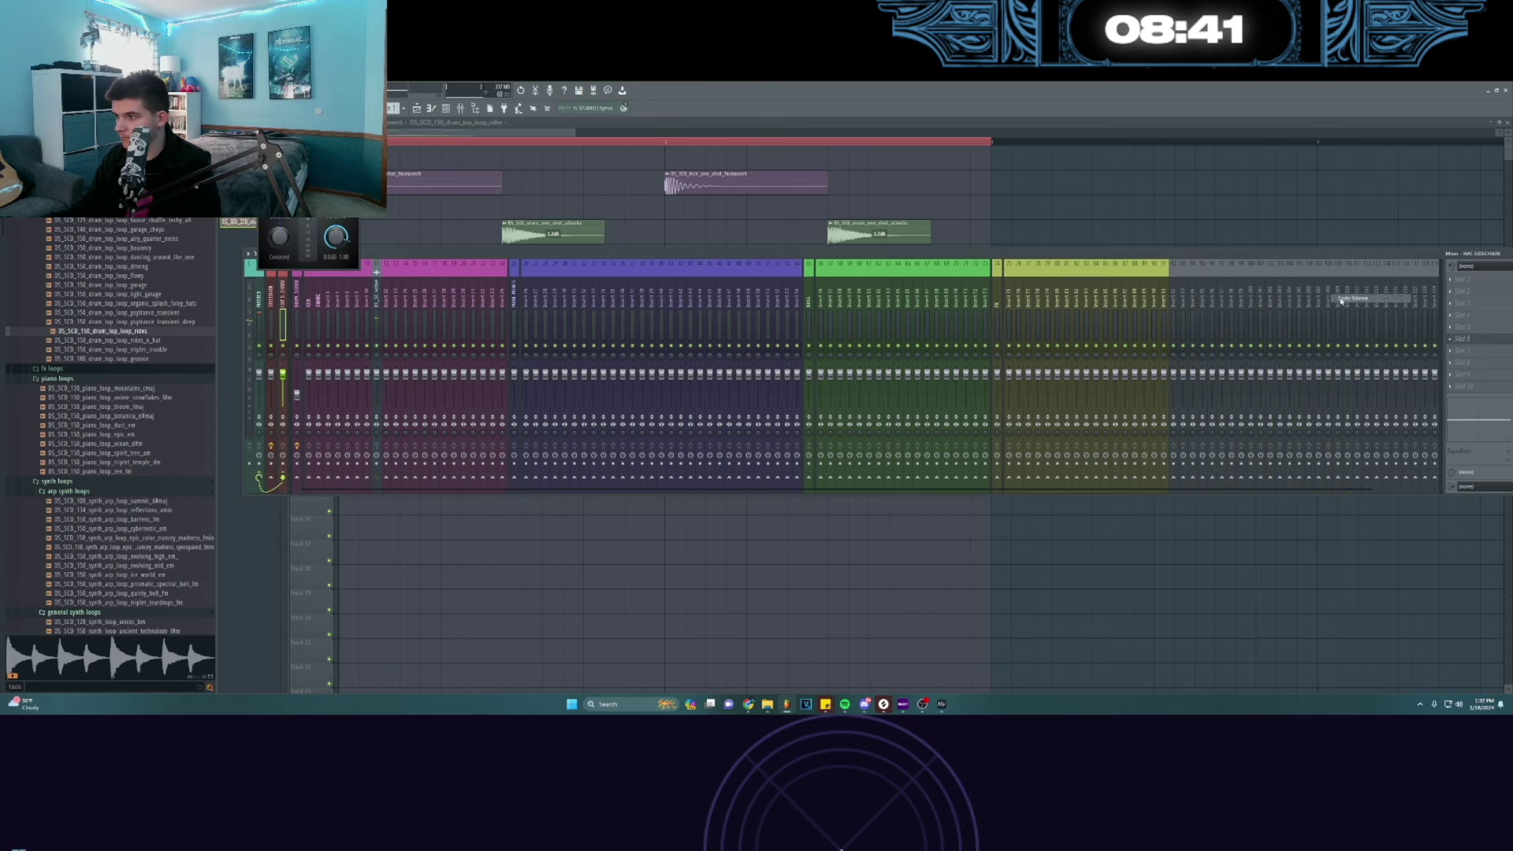
pyautogui.rightClick(332, 236)
pyautogui.click(334, 247)
pyautogui.rightClick(334, 248)
pyautogui.click(362, 313)
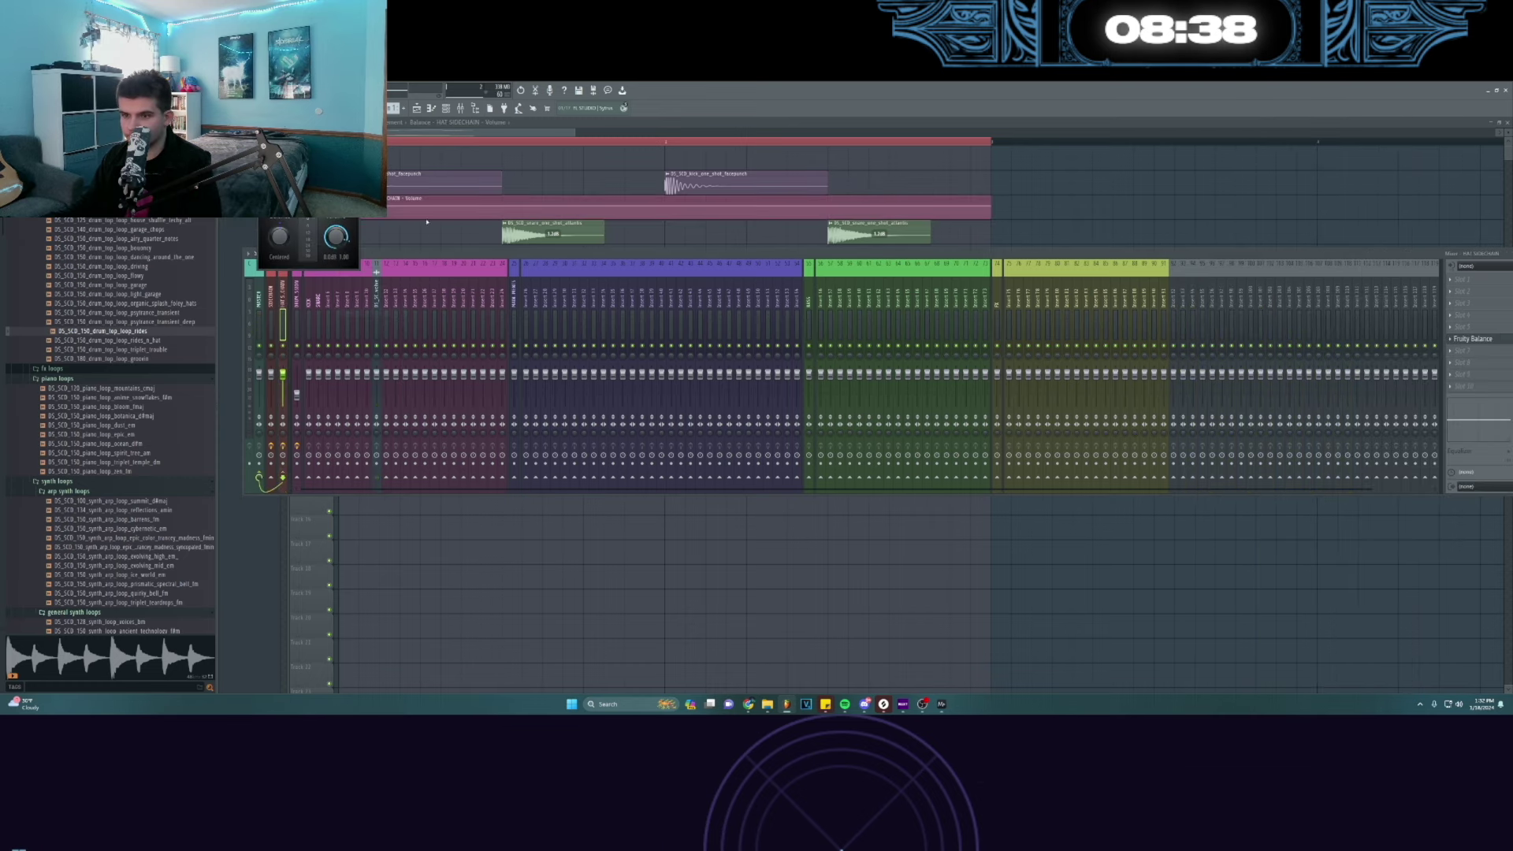
pyautogui.click(427, 221)
# - Shorten the HAT SIDECHAIN volume automation clip to half a bar and repeat it across the two-bar loop
pyautogui.press('space')
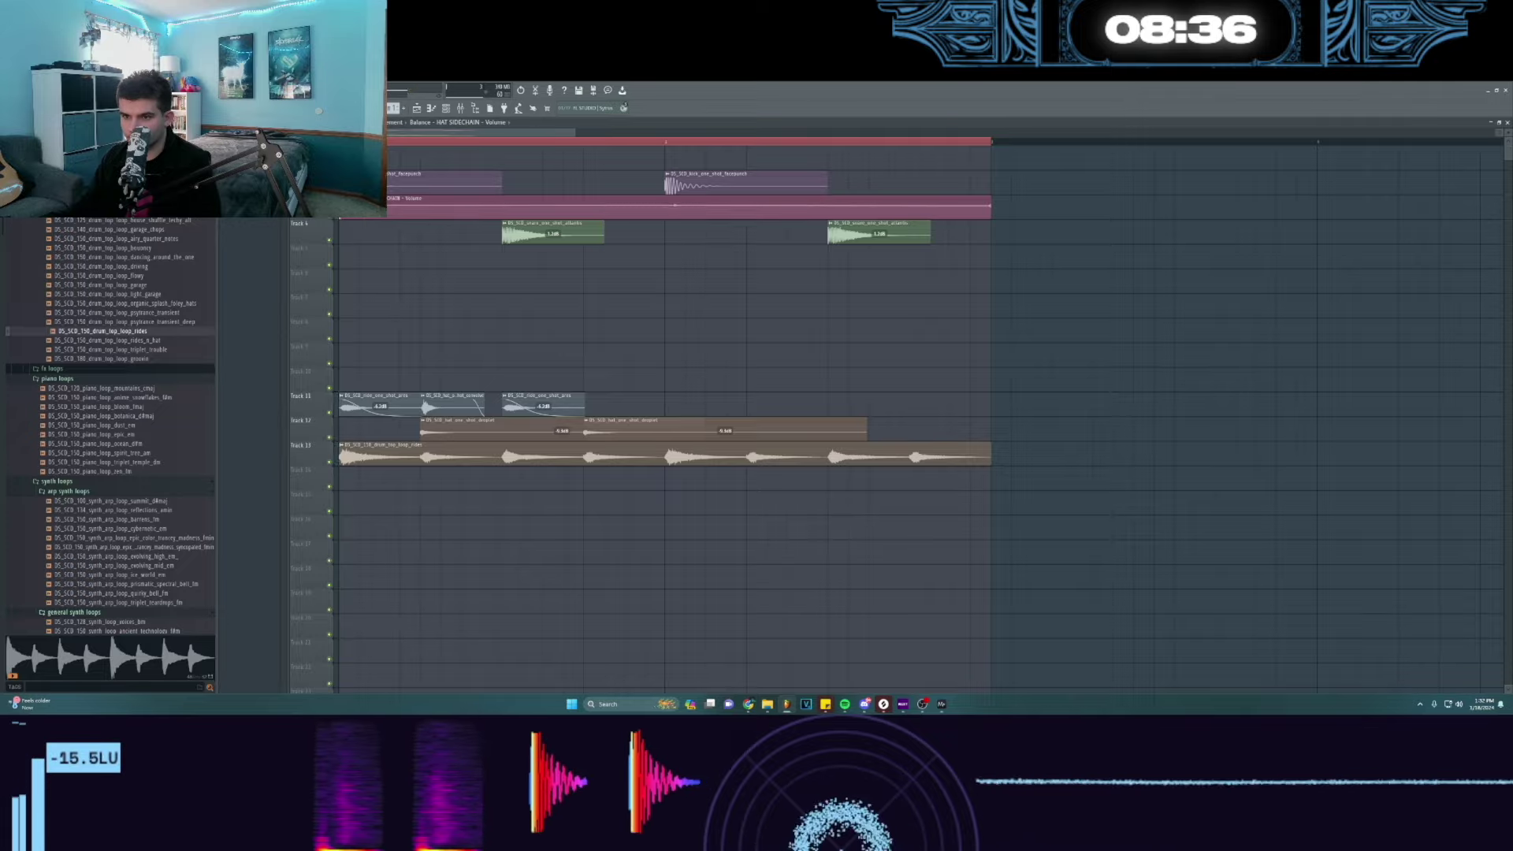
pyautogui.press('space')
pyautogui.press('space')
pyautogui.press('space')
pyautogui.press('space')
pyautogui.press('space')
pyautogui.press('space')
pyautogui.press('space')
pyautogui.press('space')
pyautogui.press('space')
pyautogui.moveTo(988, 211); pyautogui.dragTo(497, 211)
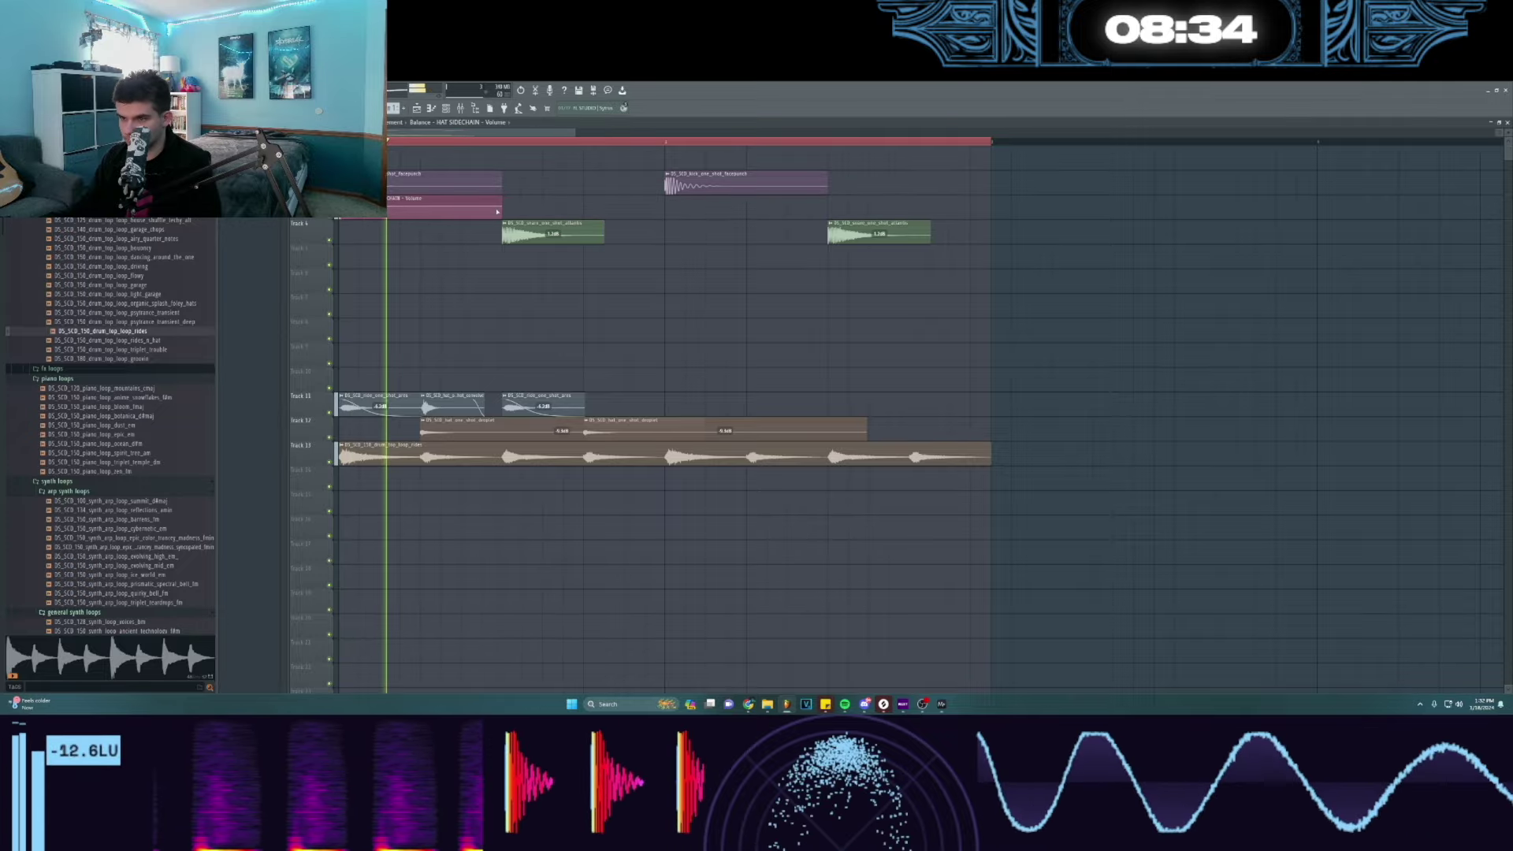
pyautogui.click(514, 211)
pyautogui.click(676, 211)
pyautogui.click(836, 209)
# - Remove the second ride clip and repeat the opening ride-and-hat pair every half bar across the two-bar loop
pyautogui.scroll(2, 160, 269)
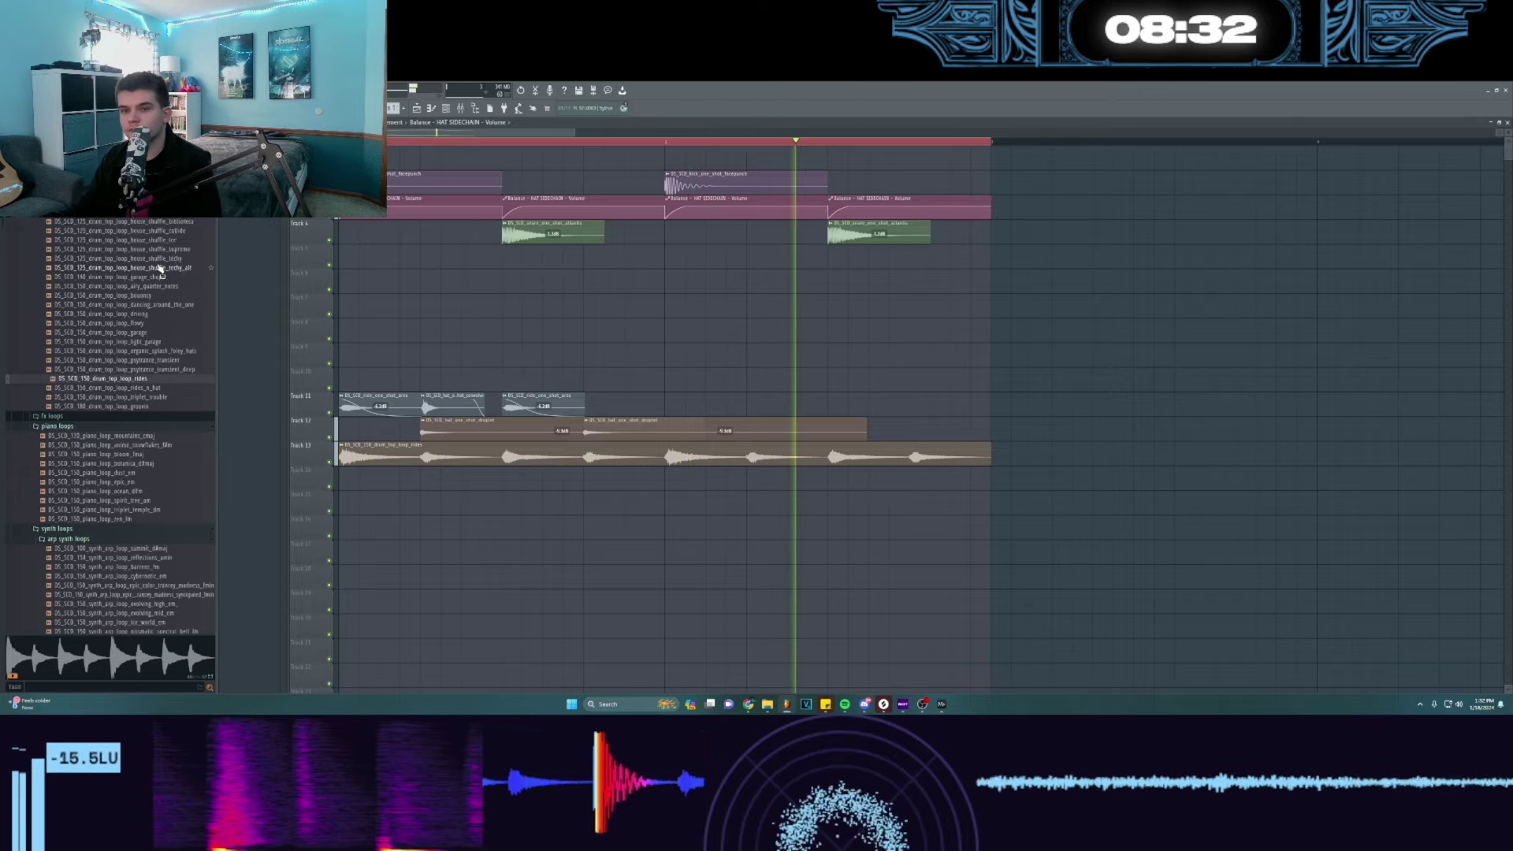
pyautogui.scroll(10, 160, 268)
pyautogui.rightClick(569, 407)
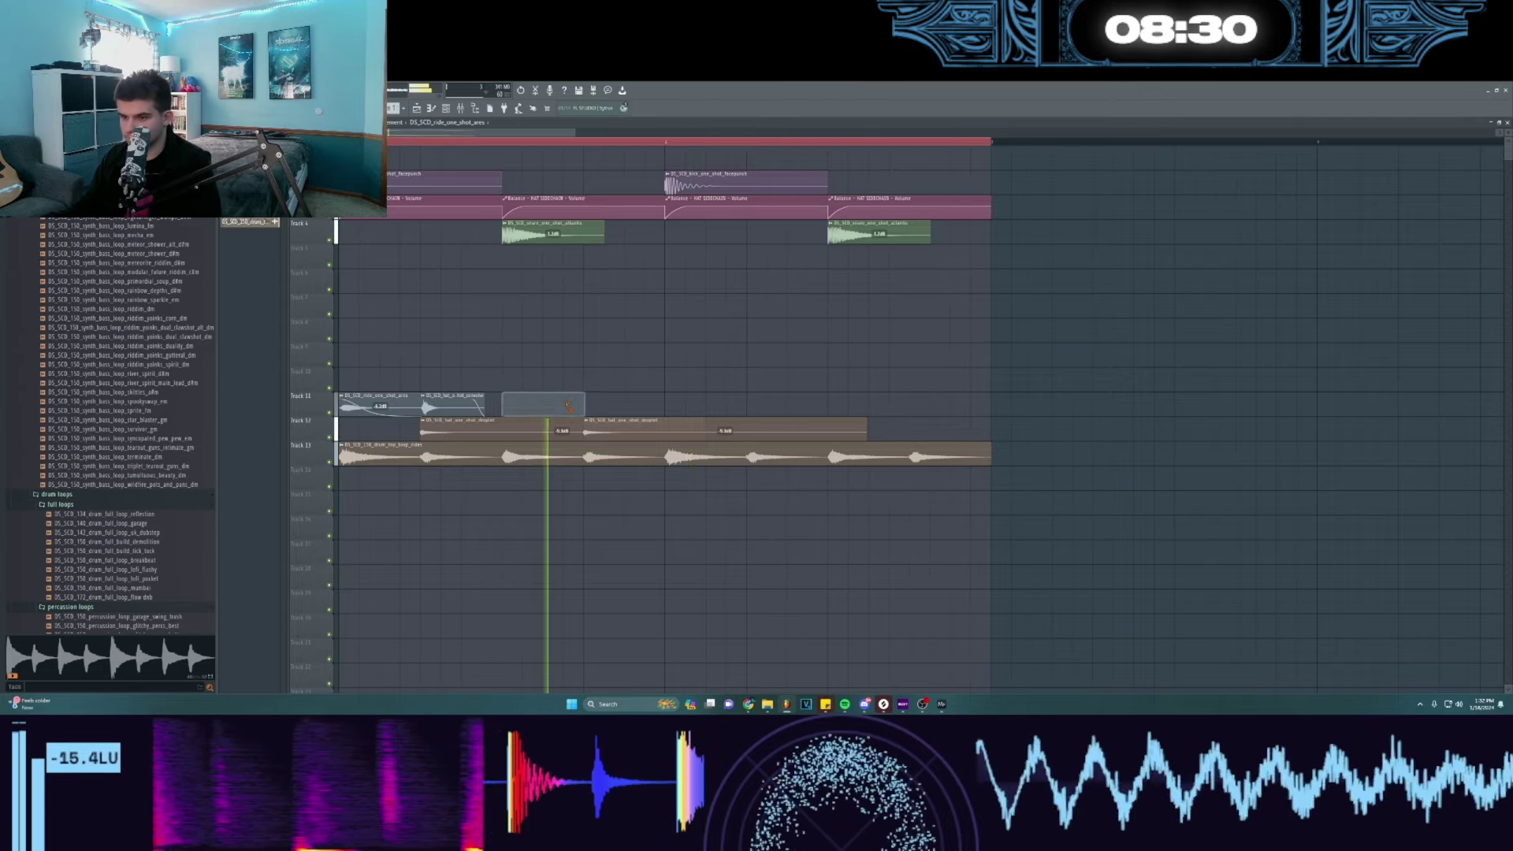
pyautogui.press('space')
pyautogui.press('space')
pyautogui.keyDown('ctrl'); pyautogui.moveTo(503, 408); pyautogui.dragTo(405, 385); pyautogui.keyUp('ctrl')
pyautogui.keyDown('ctrl'); pyautogui.click(490, 398); pyautogui.keyUp('ctrl')
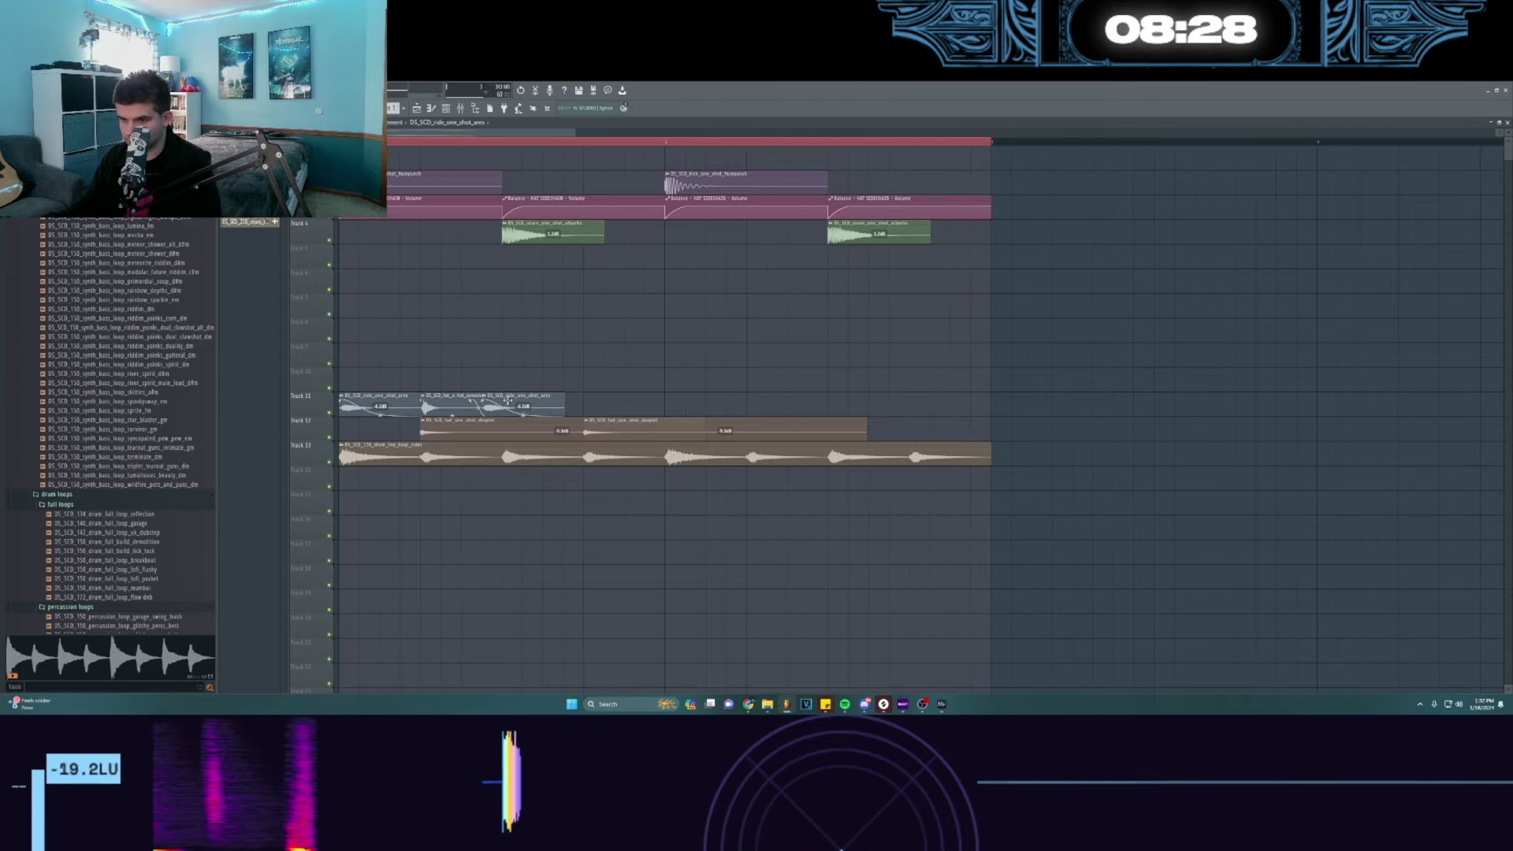
pyautogui.keyDown('ctrl'); pyautogui.moveTo(675, 400); pyautogui.dragTo(725, 400); pyautogui.keyUp('ctrl')
# - Audition the 150 BPM synth bass loops in the sample library
pyautogui.scroll(1, 17, 324)
pyautogui.scroll(3, 79, 327)
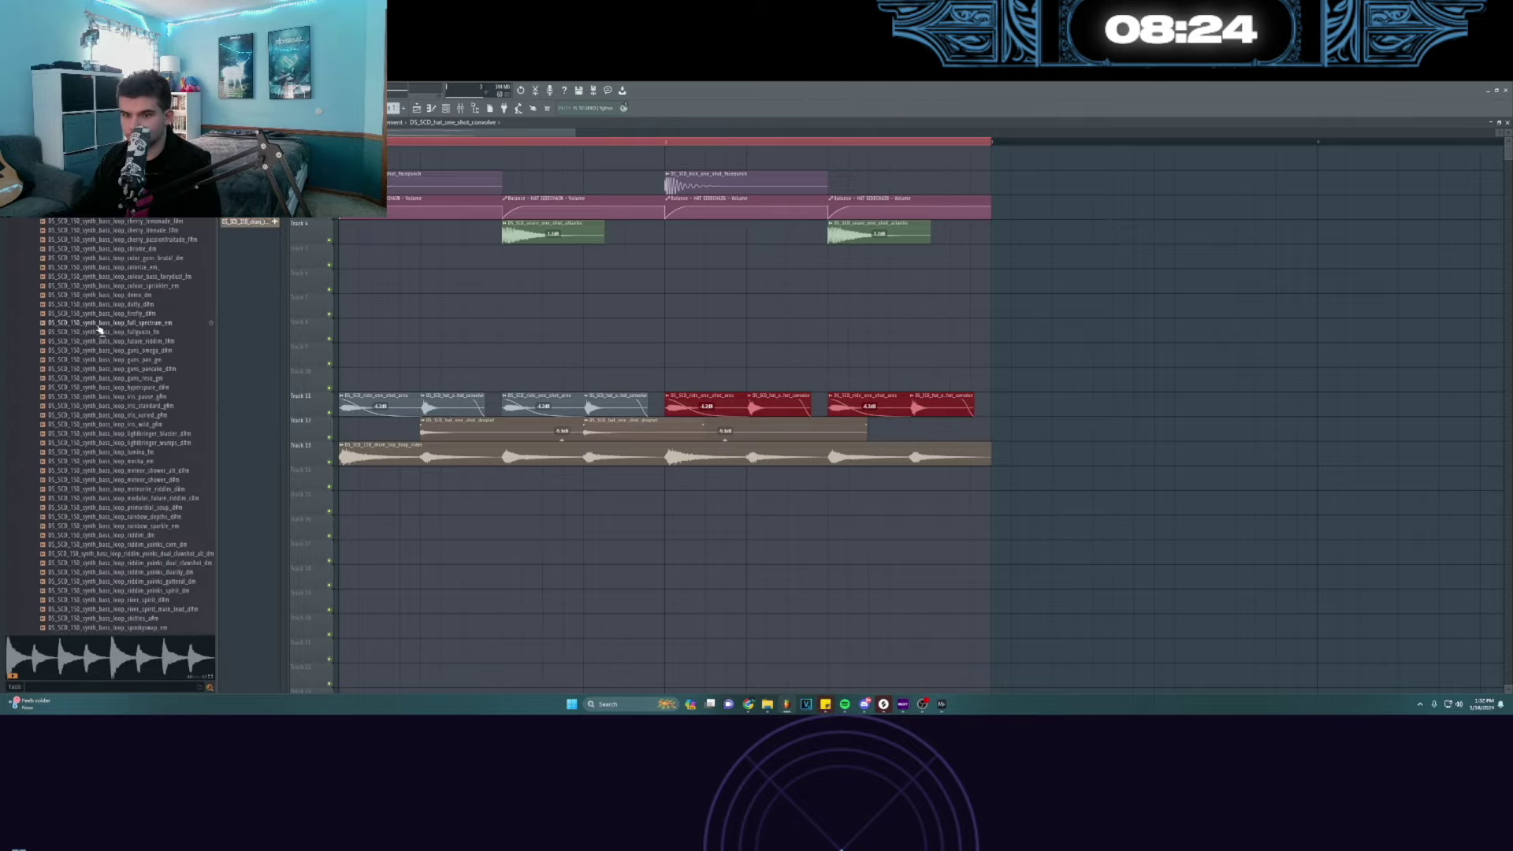
pyautogui.click(98, 328)
pyautogui.scroll(-2, 100, 328)
pyautogui.click(101, 328)
pyautogui.scroll(-2, 102, 329)
pyautogui.click(103, 330)
pyautogui.scroll(-2, 104, 329)
pyautogui.scroll(-2, 103, 329)
pyautogui.click(101, 327)
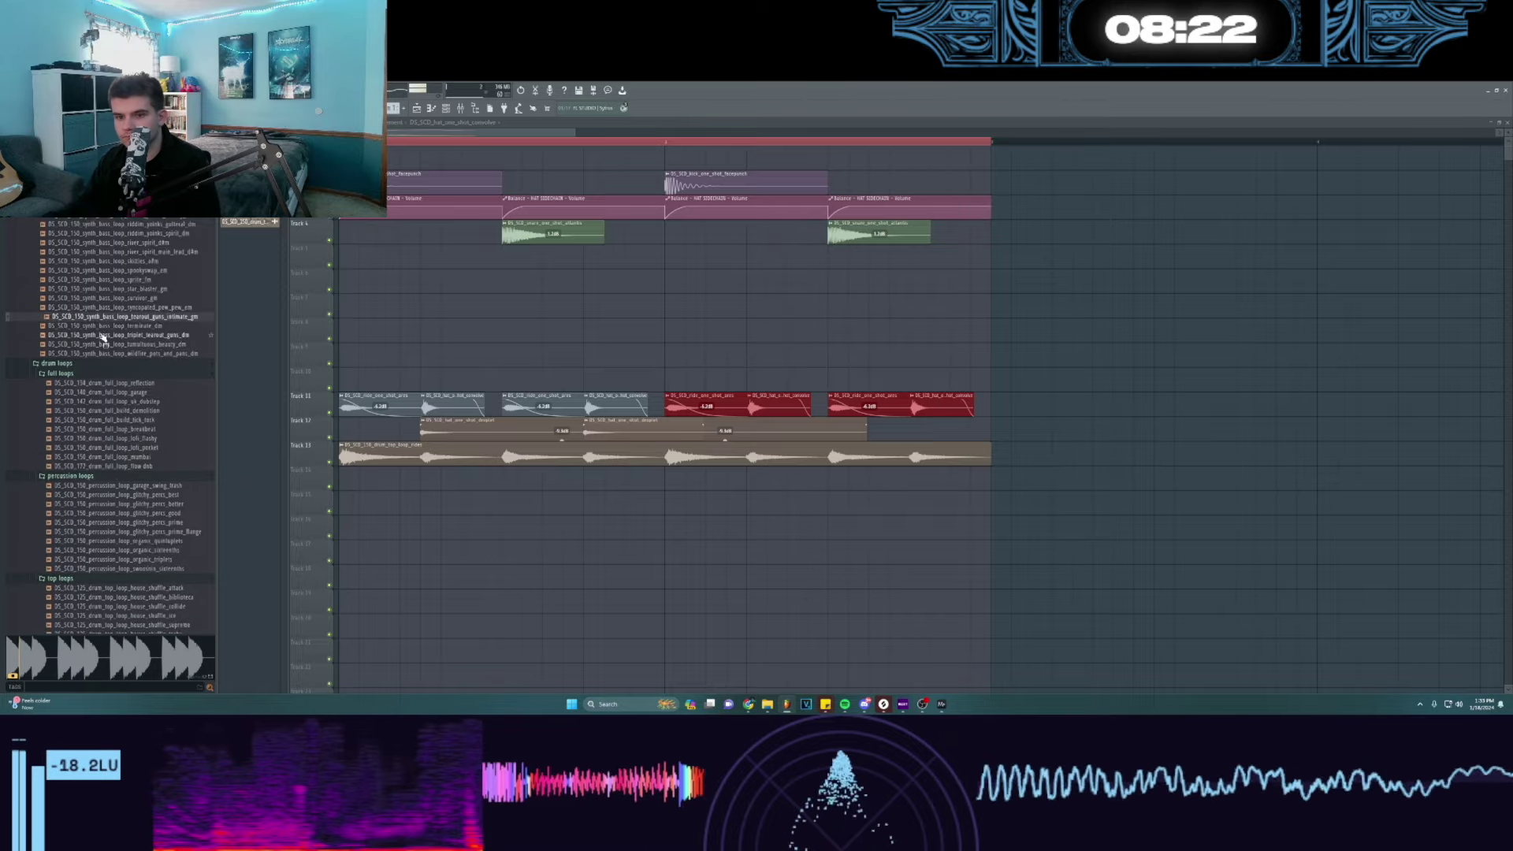
pyautogui.scroll(2, 90, 308)
pyautogui.click(89, 302)
pyautogui.scroll(2, 93, 303)
pyautogui.click(95, 301)
pyautogui.scroll(10, 115, 270)
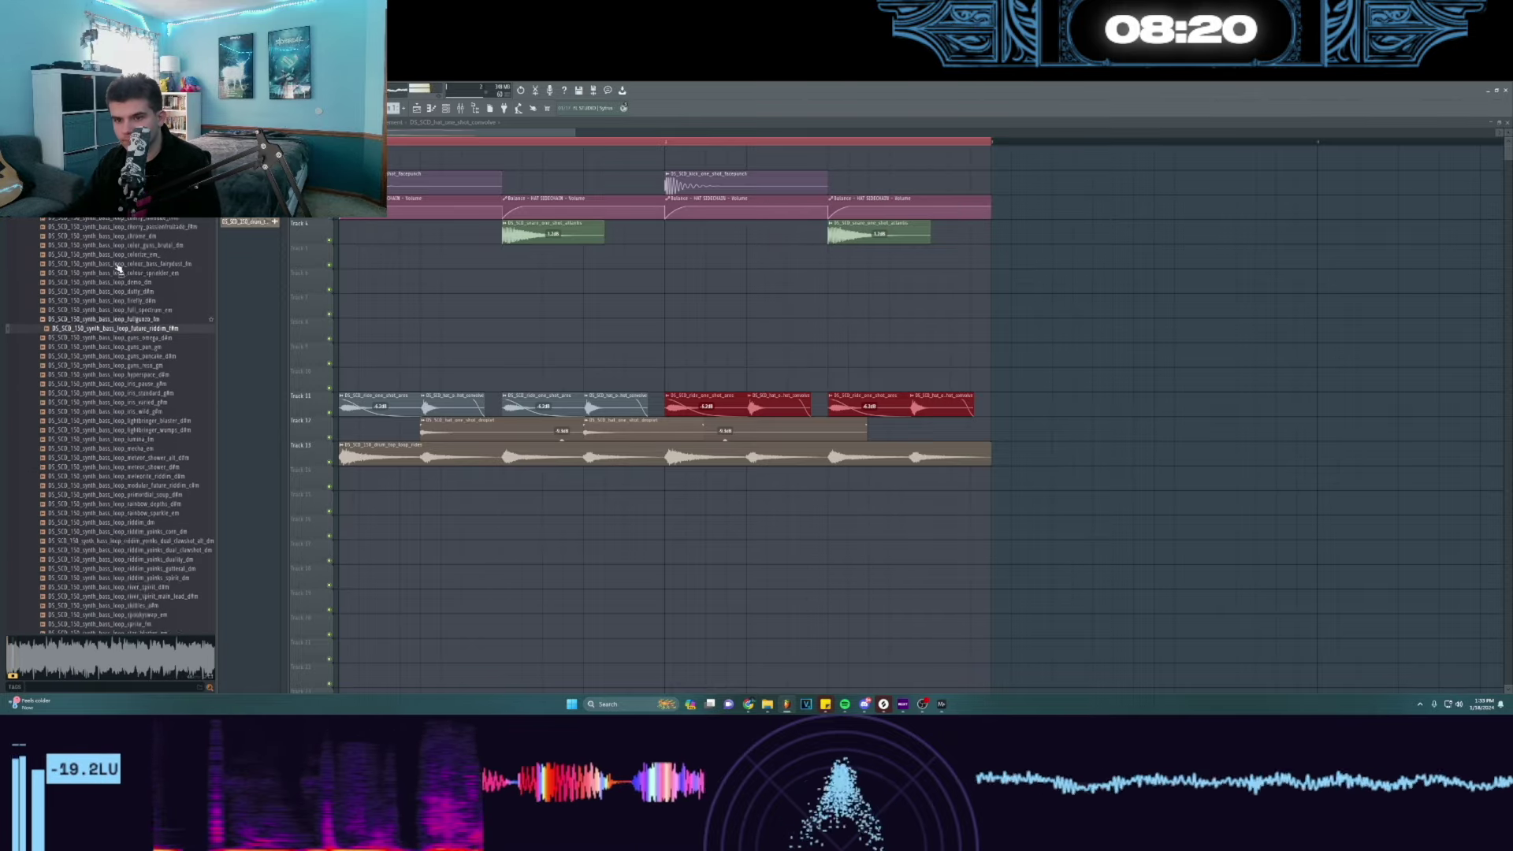
pyautogui.click(145, 294)
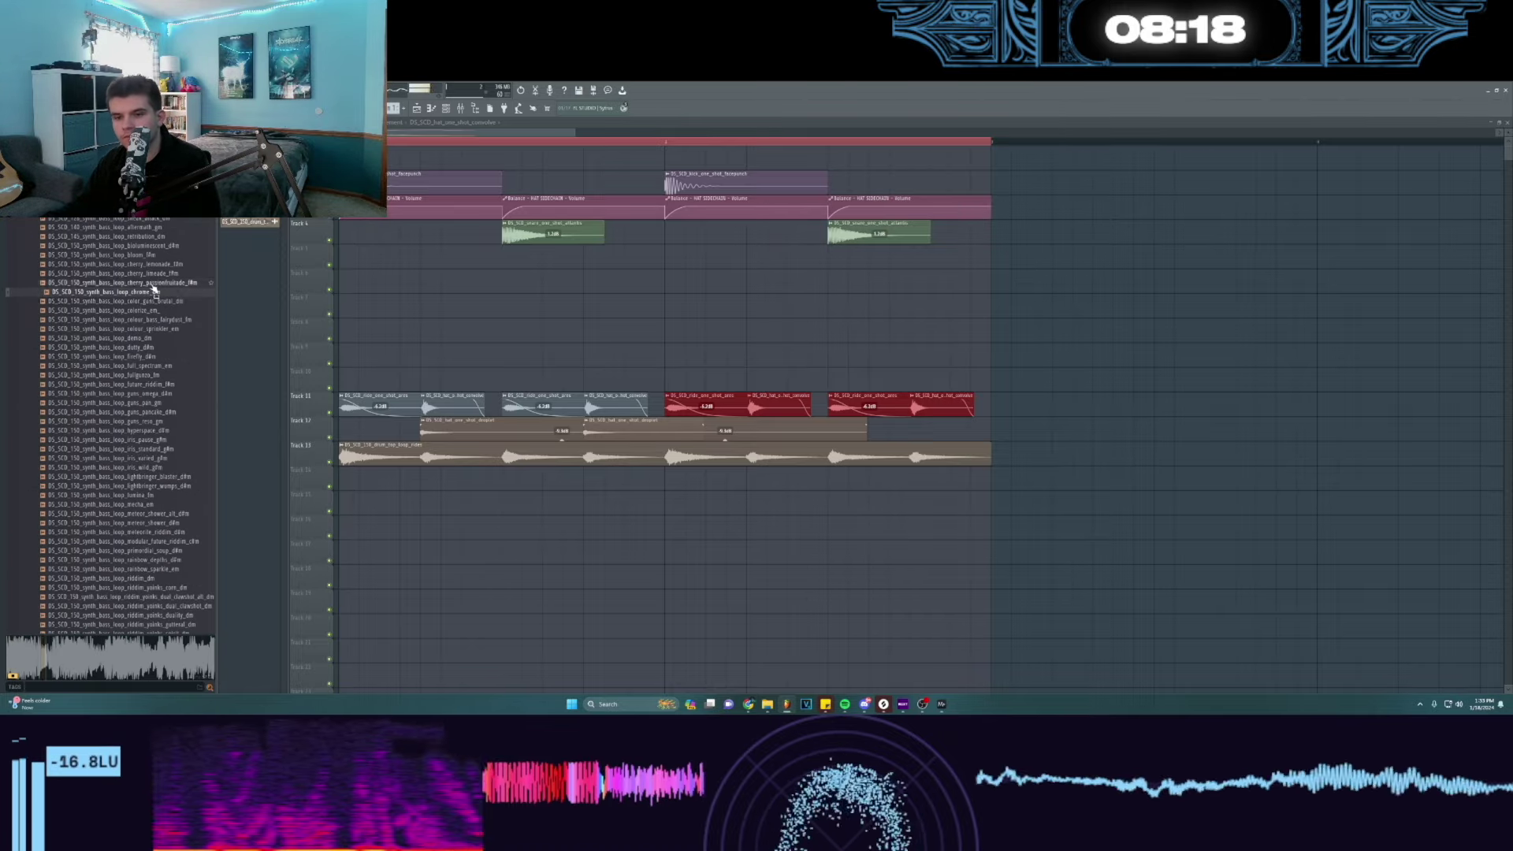
# - Place the synth_bass_loop_cherry_limeade sample on Track 7 across both bars and play it with the drums
pyautogui.moveTo(152, 285); pyautogui.dragTo(354, 306)
pyautogui.rightClick(480, 286)
pyautogui.press('space')
pyautogui.press('space')
pyautogui.press('space')
pyautogui.press('space')
pyautogui.press('space')
pyautogui.press('space')
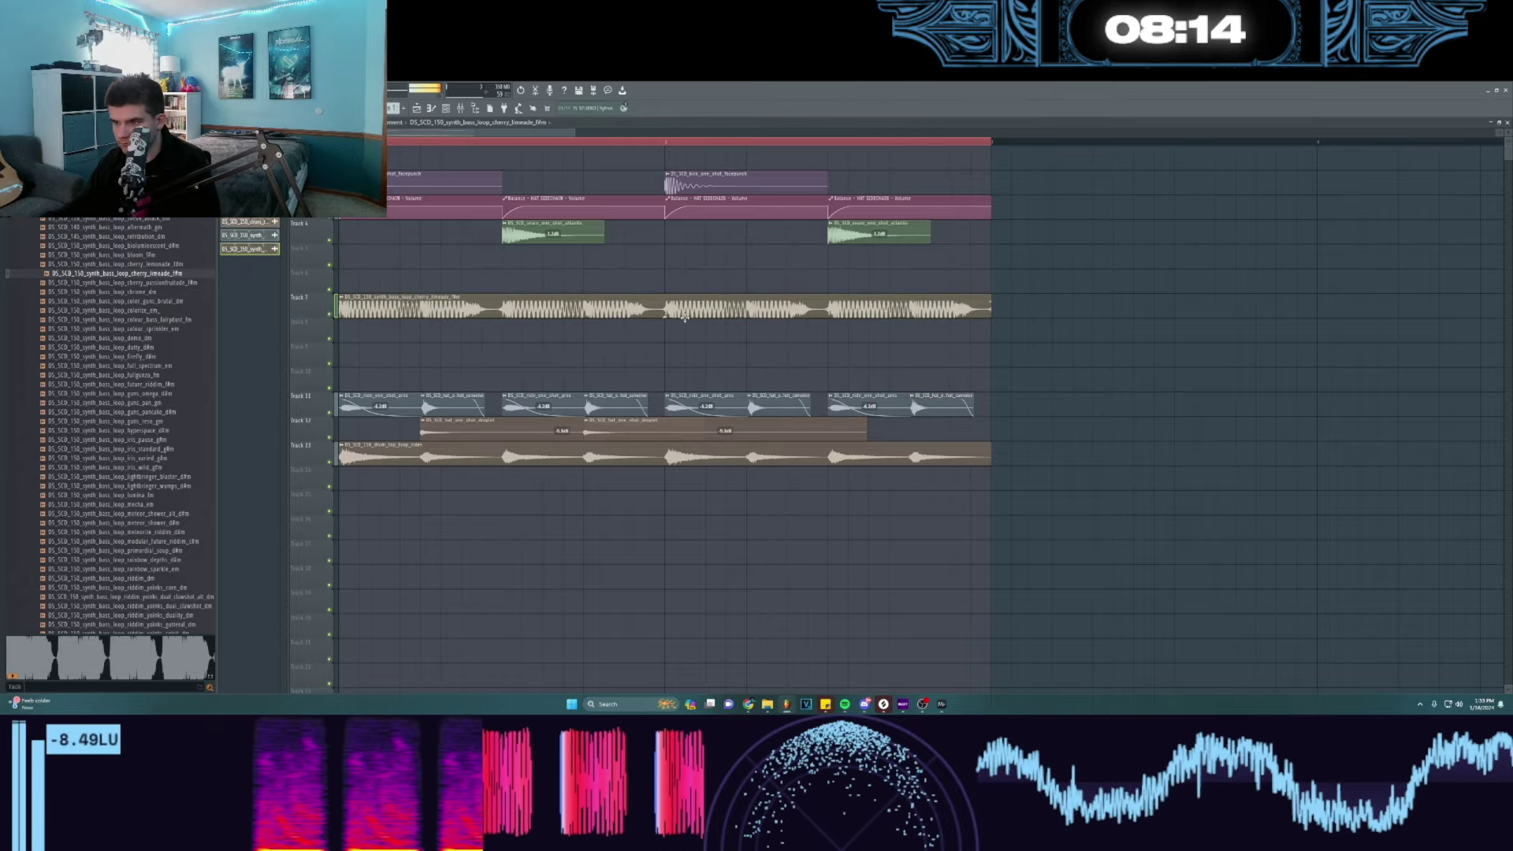
# - Route the bass loop's channel to a free insert in the green mixer group and send that insert to the neighbouring one
pyautogui.doubleClick(684, 315)
pyautogui.click(461, 109)
pyautogui.click(846, 300)
pyautogui.press('space')
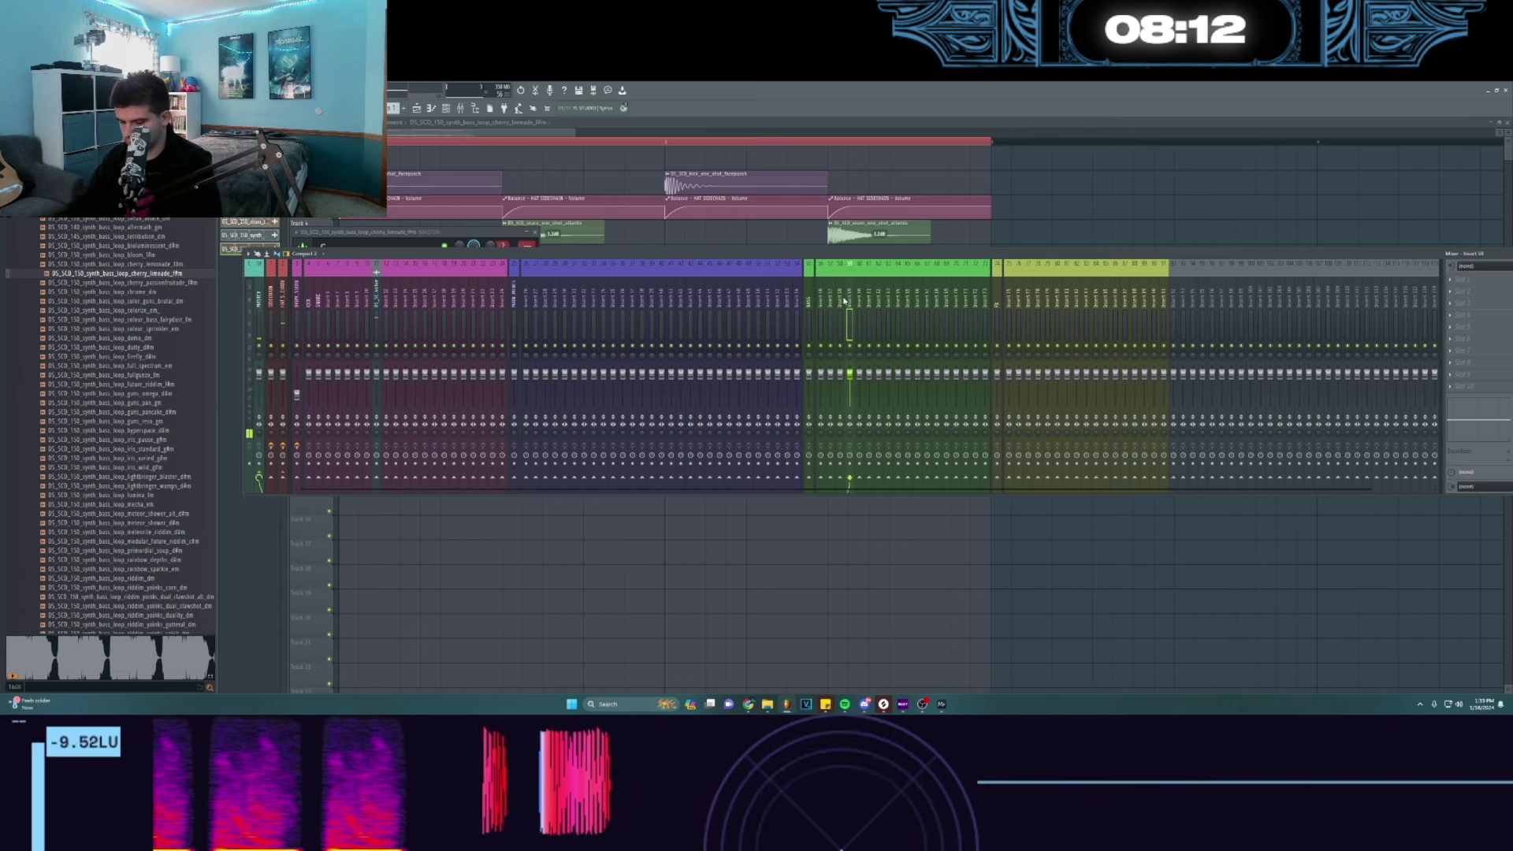
pyautogui.hotkey('ctrl', 'l')
pyautogui.rightClick(273, 477)
pyautogui.click(305, 489)
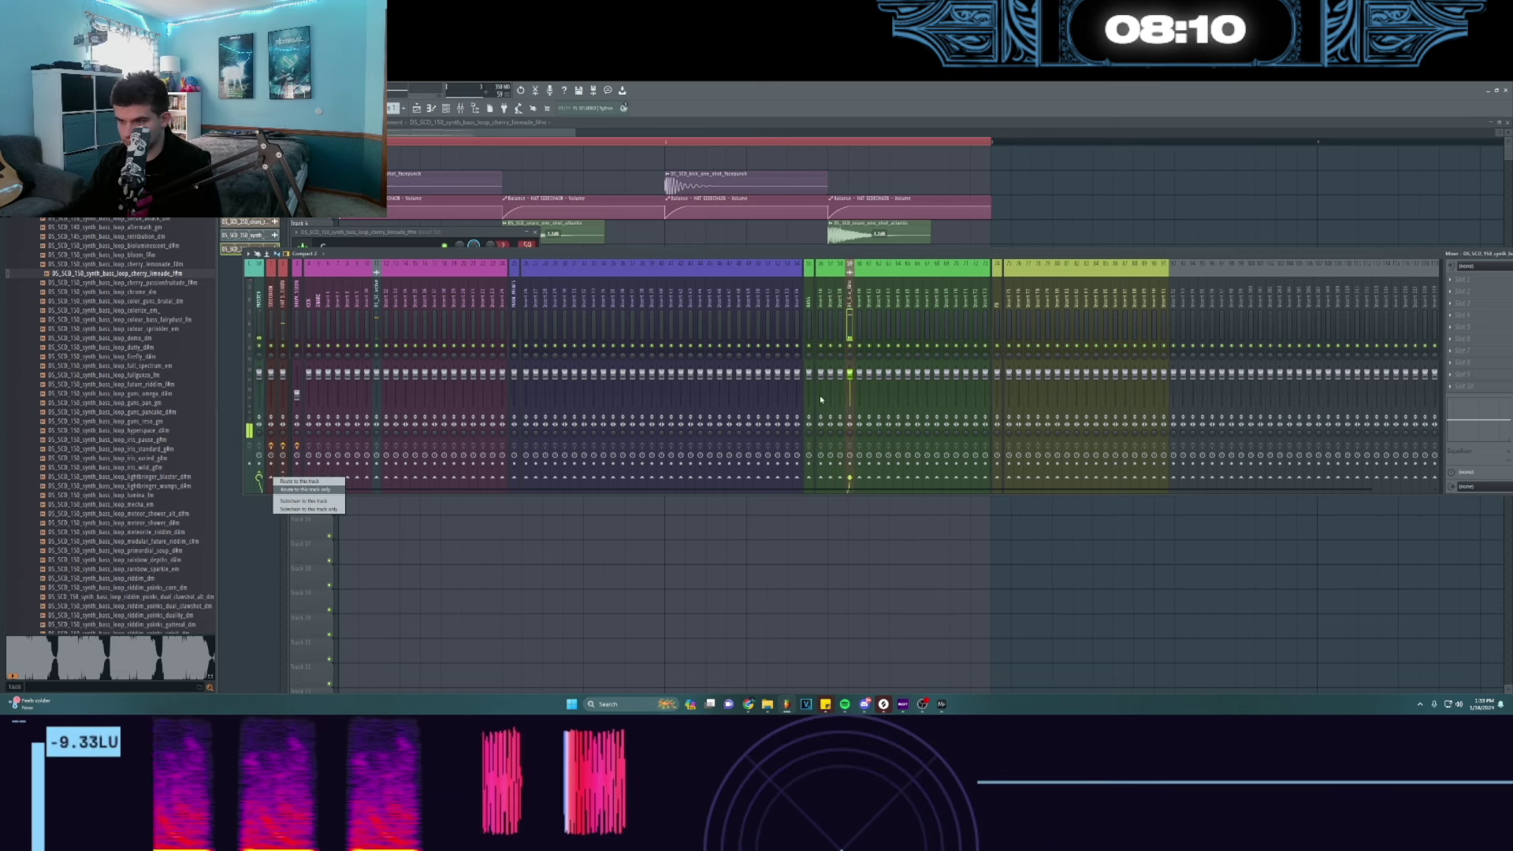
pyautogui.rightClick(837, 477)
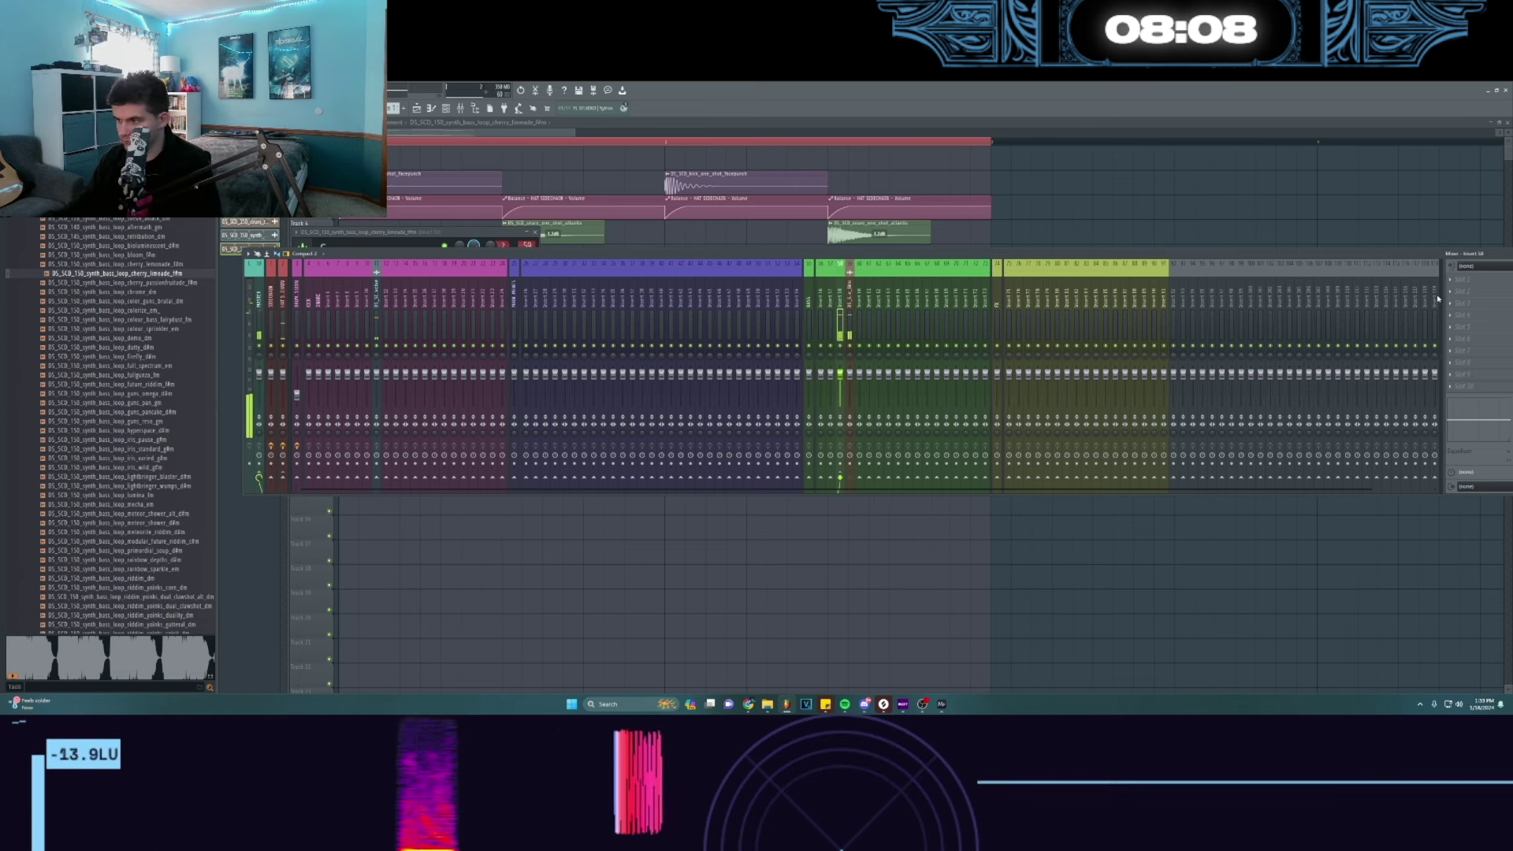
# - Load the LePhonk effect on the green-group insert next to the bass loop's insert
pyautogui.click(1462, 324)
pyautogui.click(1205, 95)
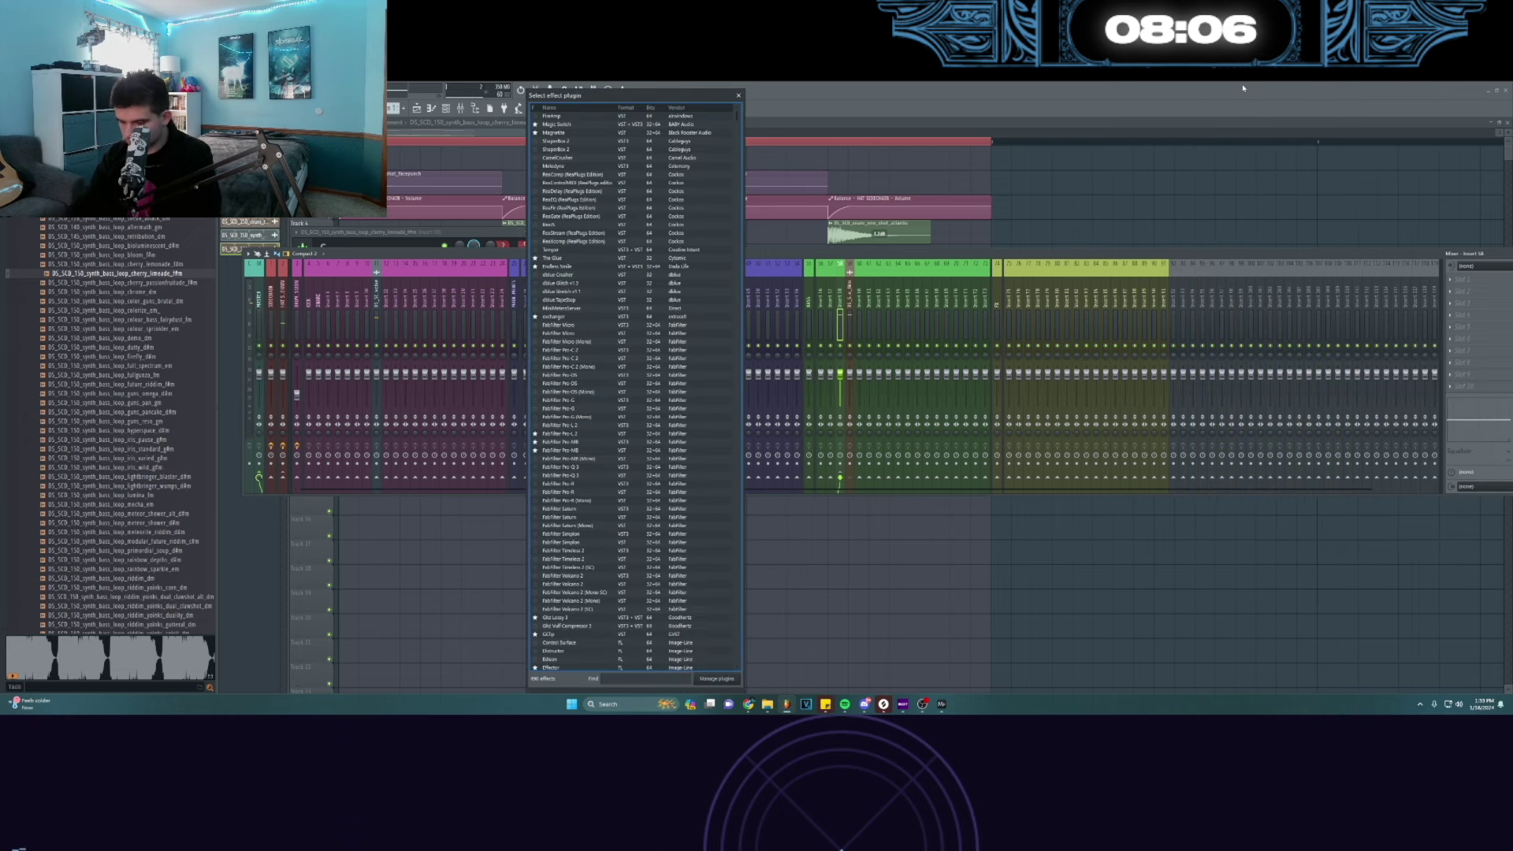
pyautogui.write('lepho')
pyautogui.doubleClick(684, 118)
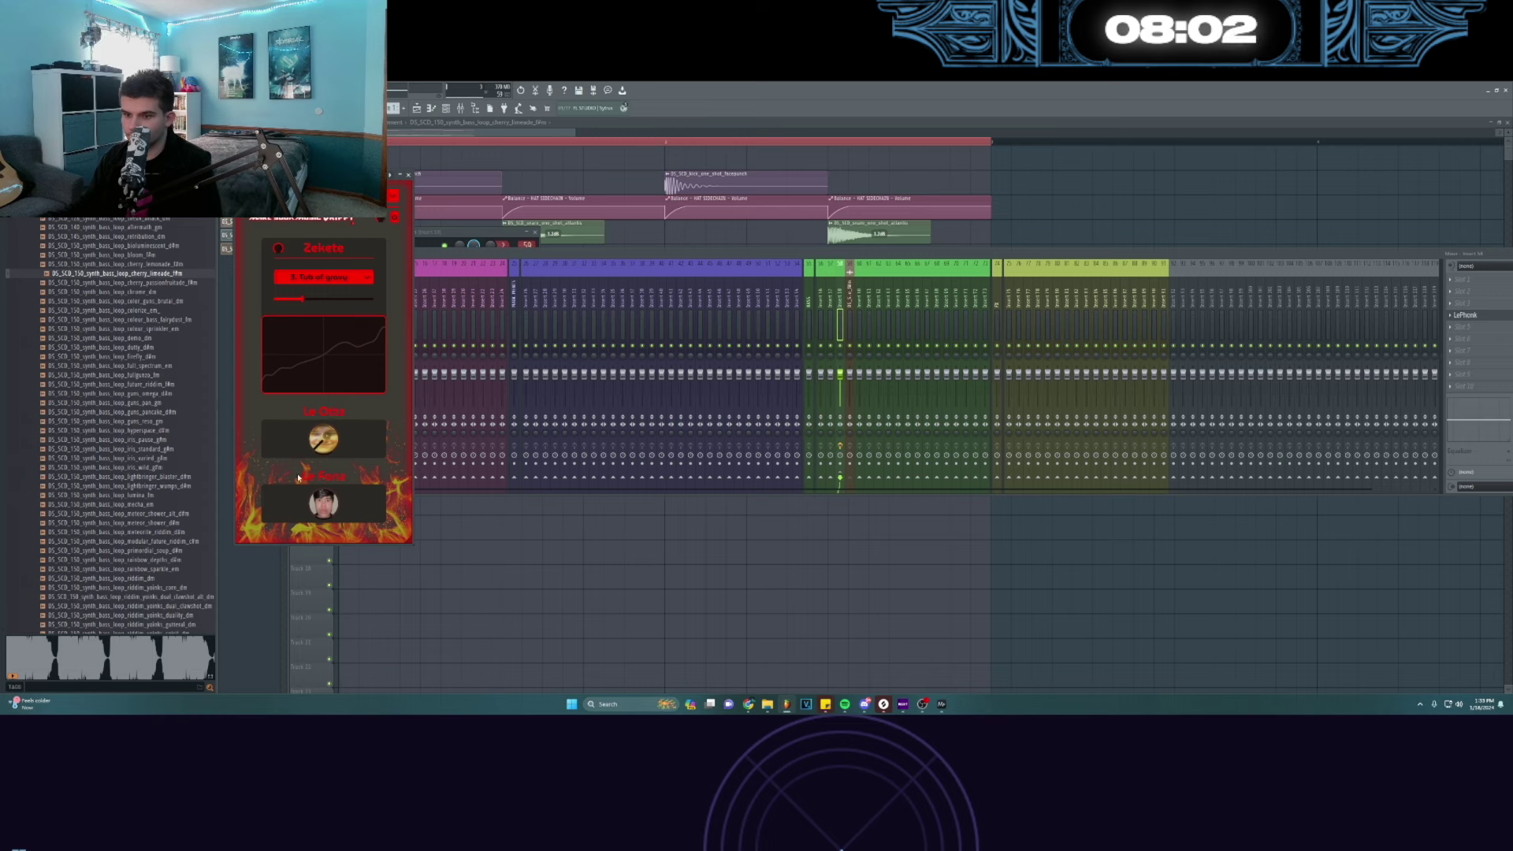
# - Load OTT in slot 7 of the green-group insert holding LePhonk, and route that insert to the first red insert
pyautogui.click(1463, 350)
pyautogui.click(1354, 551)
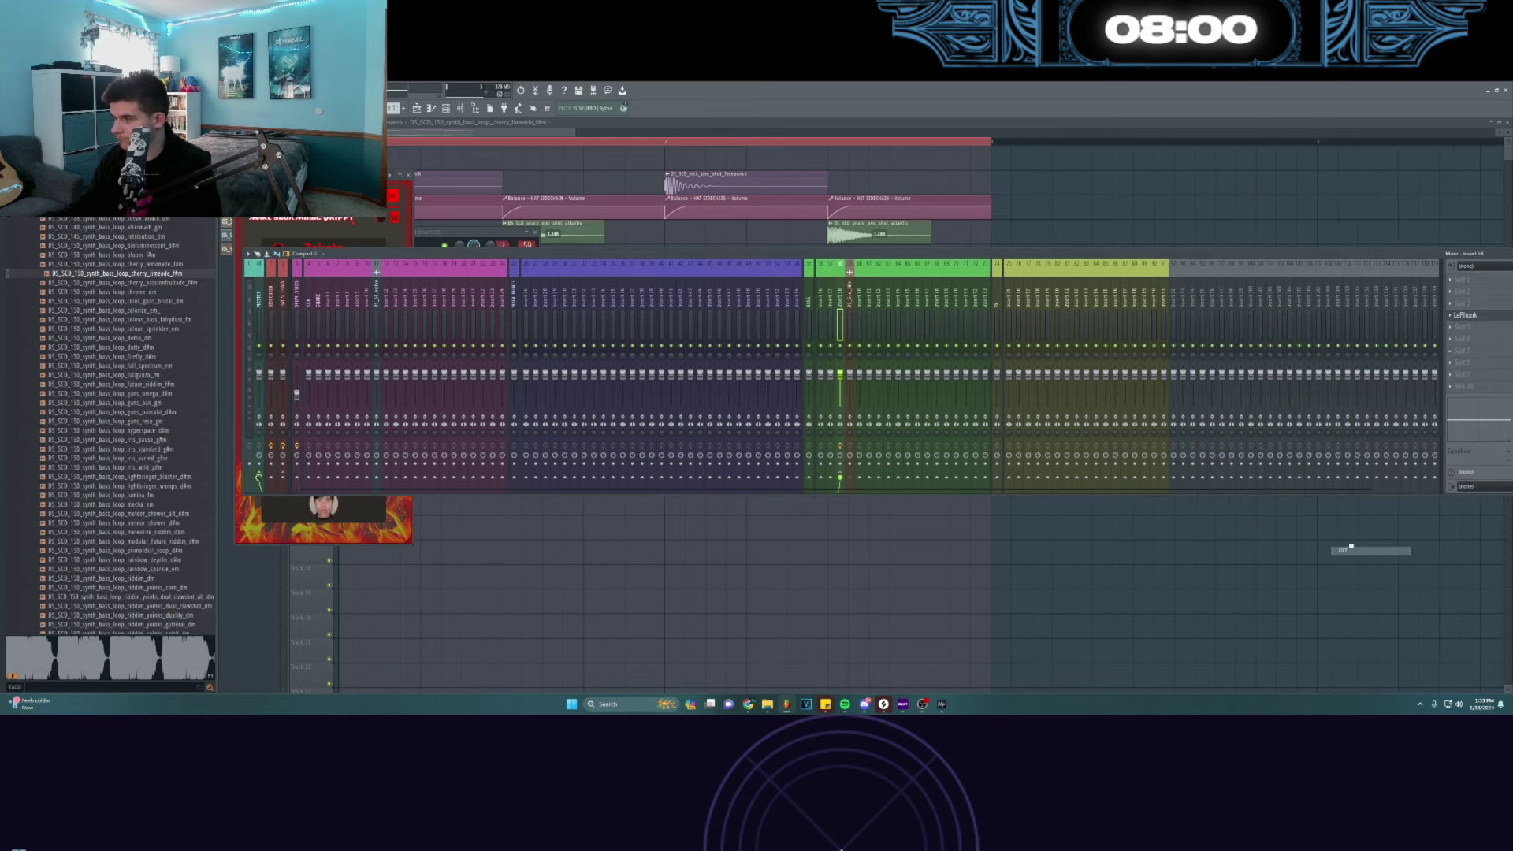
pyautogui.click(494, 309)
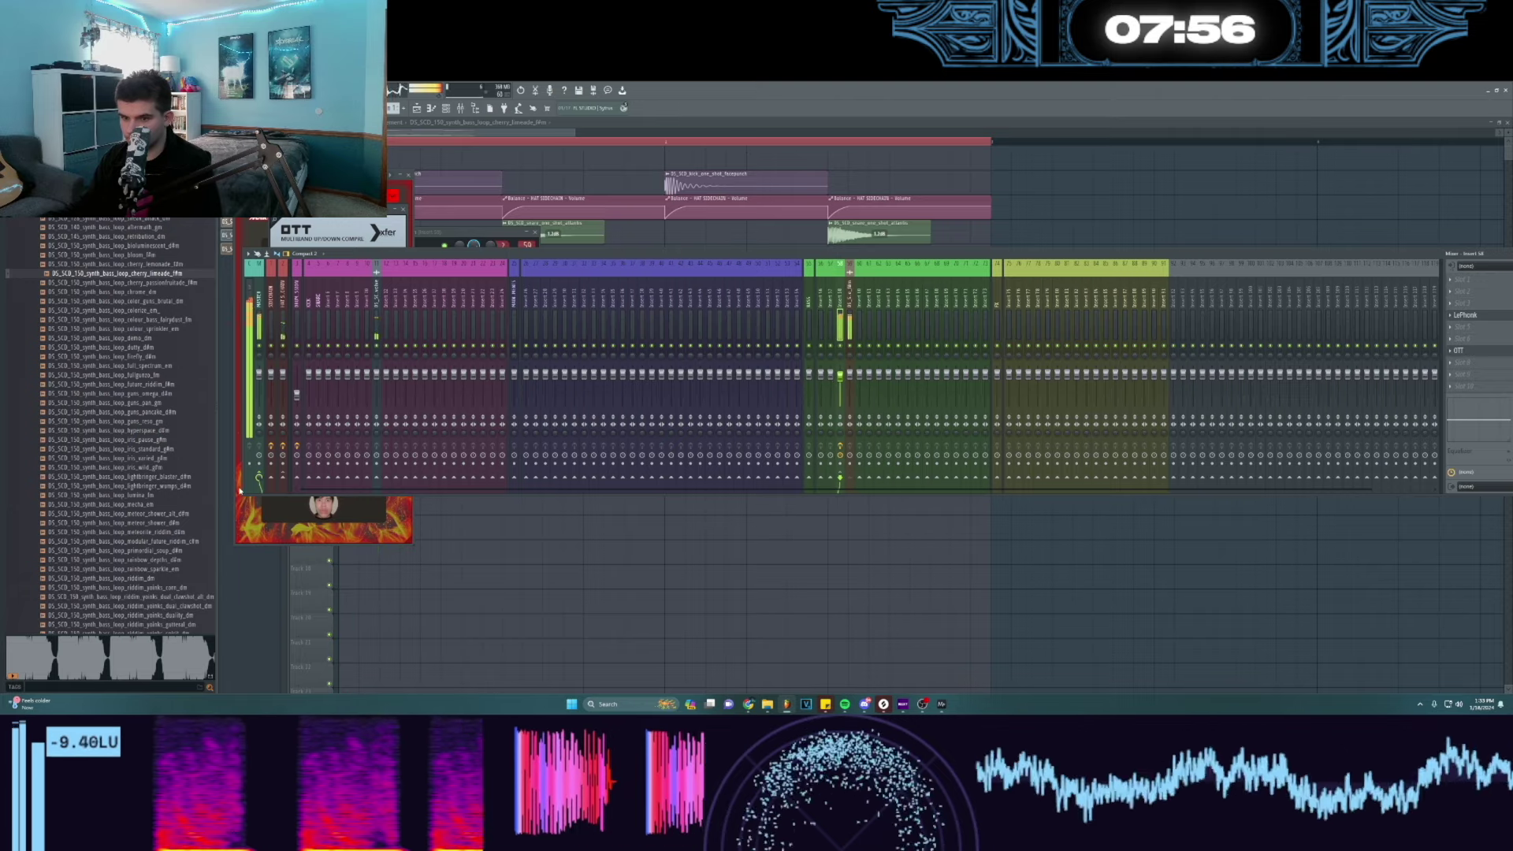
pyautogui.rightClick(271, 478)
pyautogui.click(296, 495)
pyautogui.press('F5')
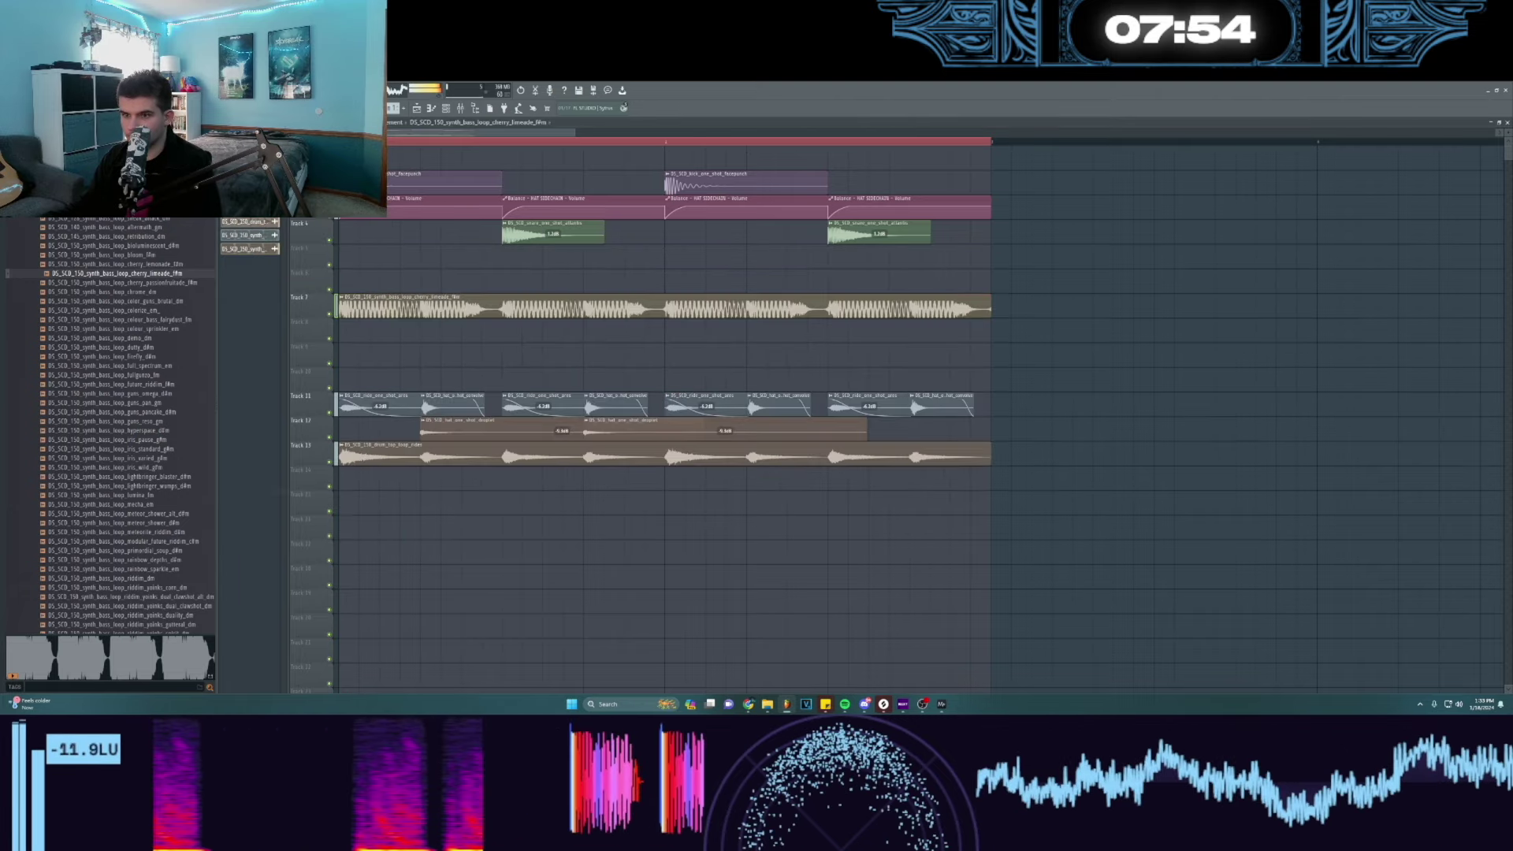
# - Slice the cherry_limeade bass clip on Track 7 at beat 2 of the first bar and delete the rest after it
pyautogui.press('space')
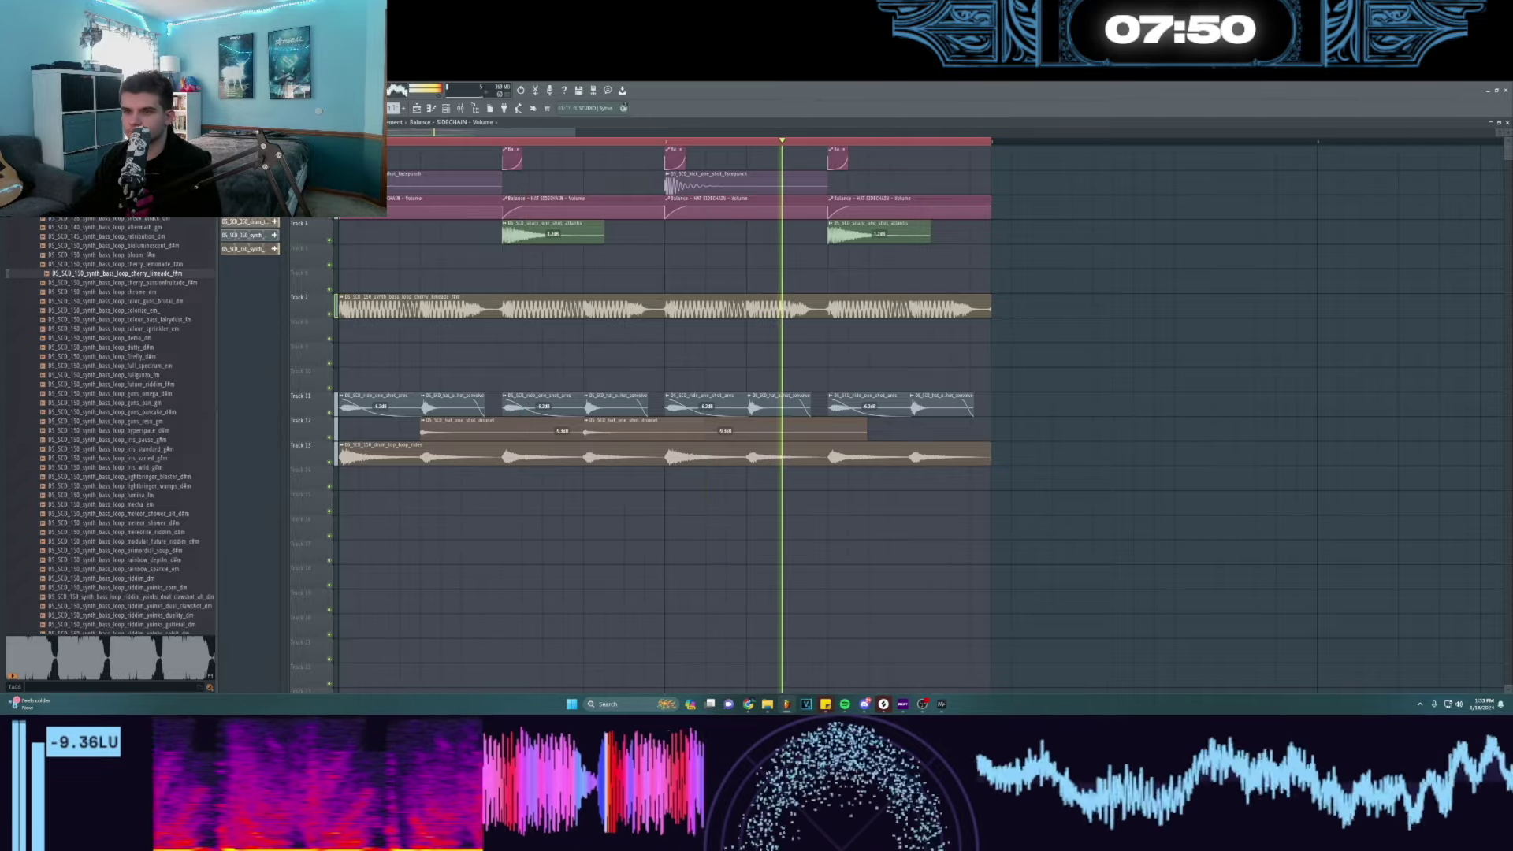
pyautogui.press('space')
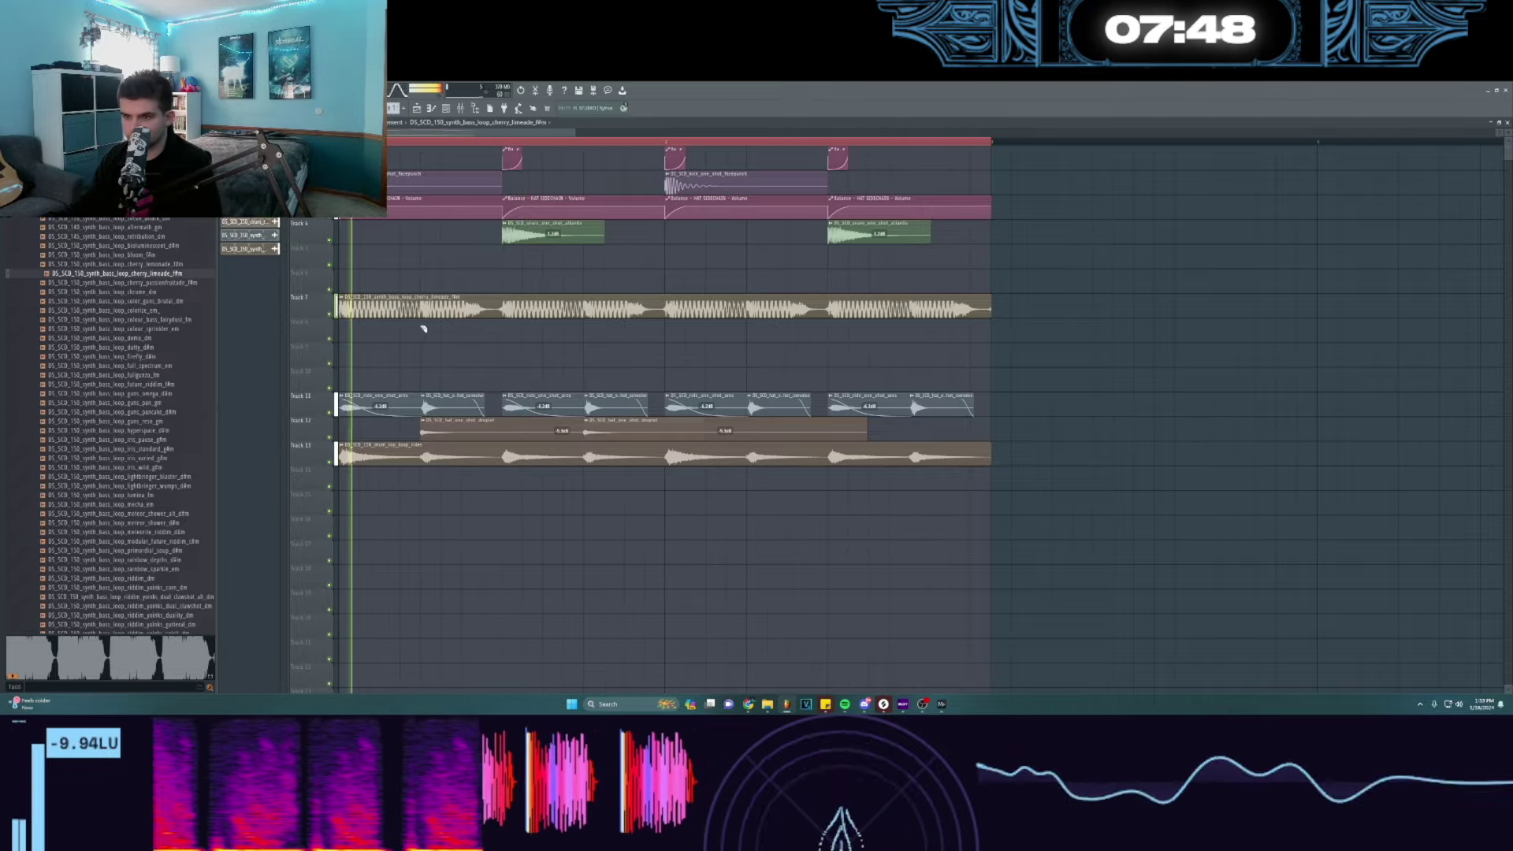
pyautogui.press('space')
pyautogui.press('space')
pyautogui.press('space')
pyautogui.moveTo(418, 280); pyautogui.dragTo(419, 325)
pyautogui.press('space')
pyautogui.hotkey('ctrl', 'z')
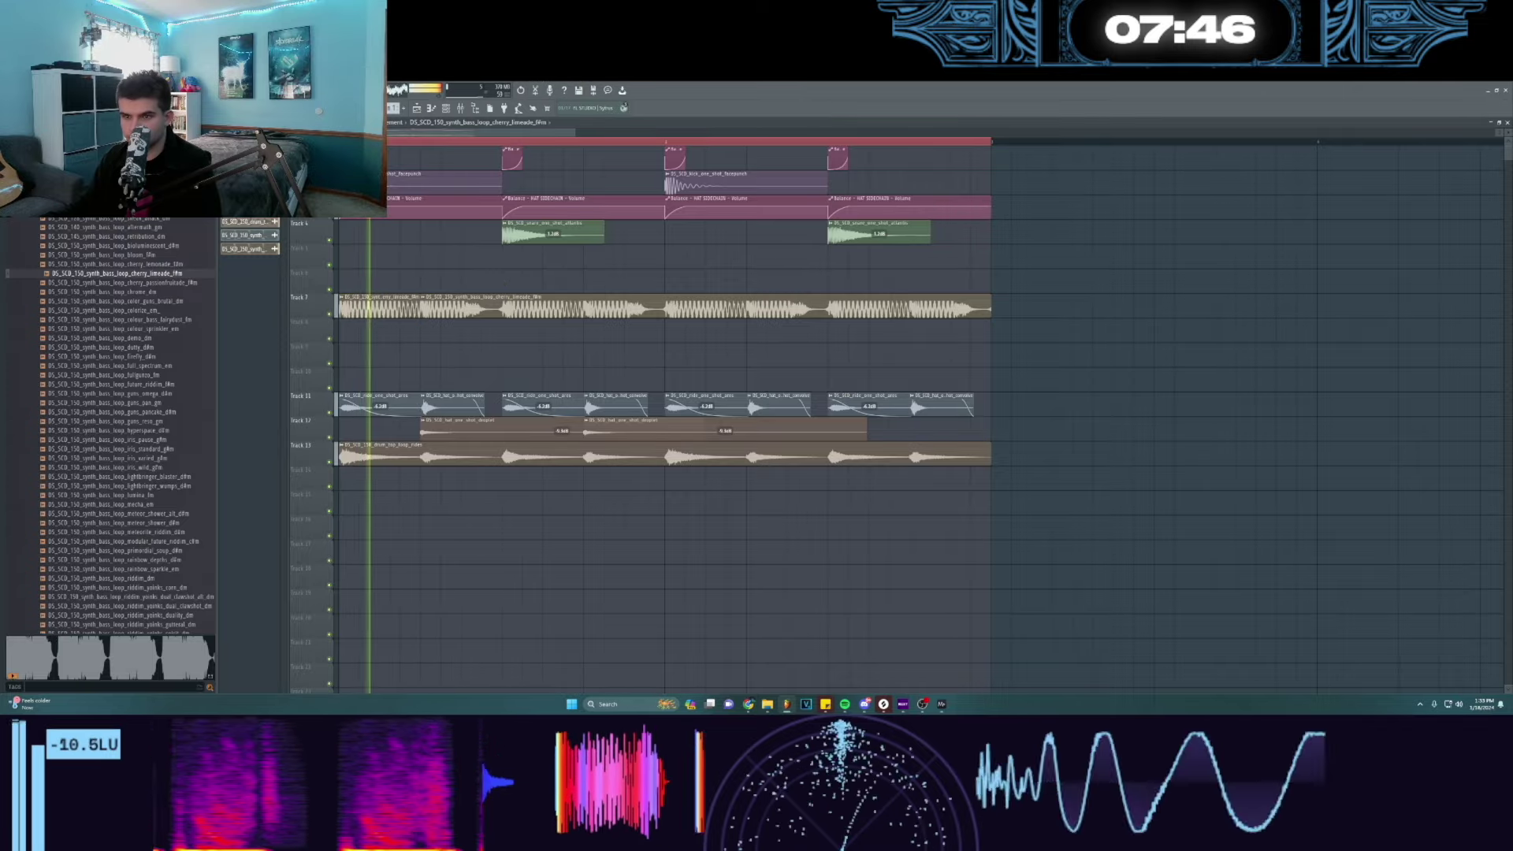
pyautogui.press('space')
pyautogui.rightClick(504, 309)
# - Place another 150 BPM synth bass loop on Track 8 from beat 2 and slip its audio earlier within the clip
pyautogui.click(139, 376)
pyautogui.scroll(-2, 140, 377)
pyautogui.click(141, 377)
pyautogui.scroll(-2, 142, 346)
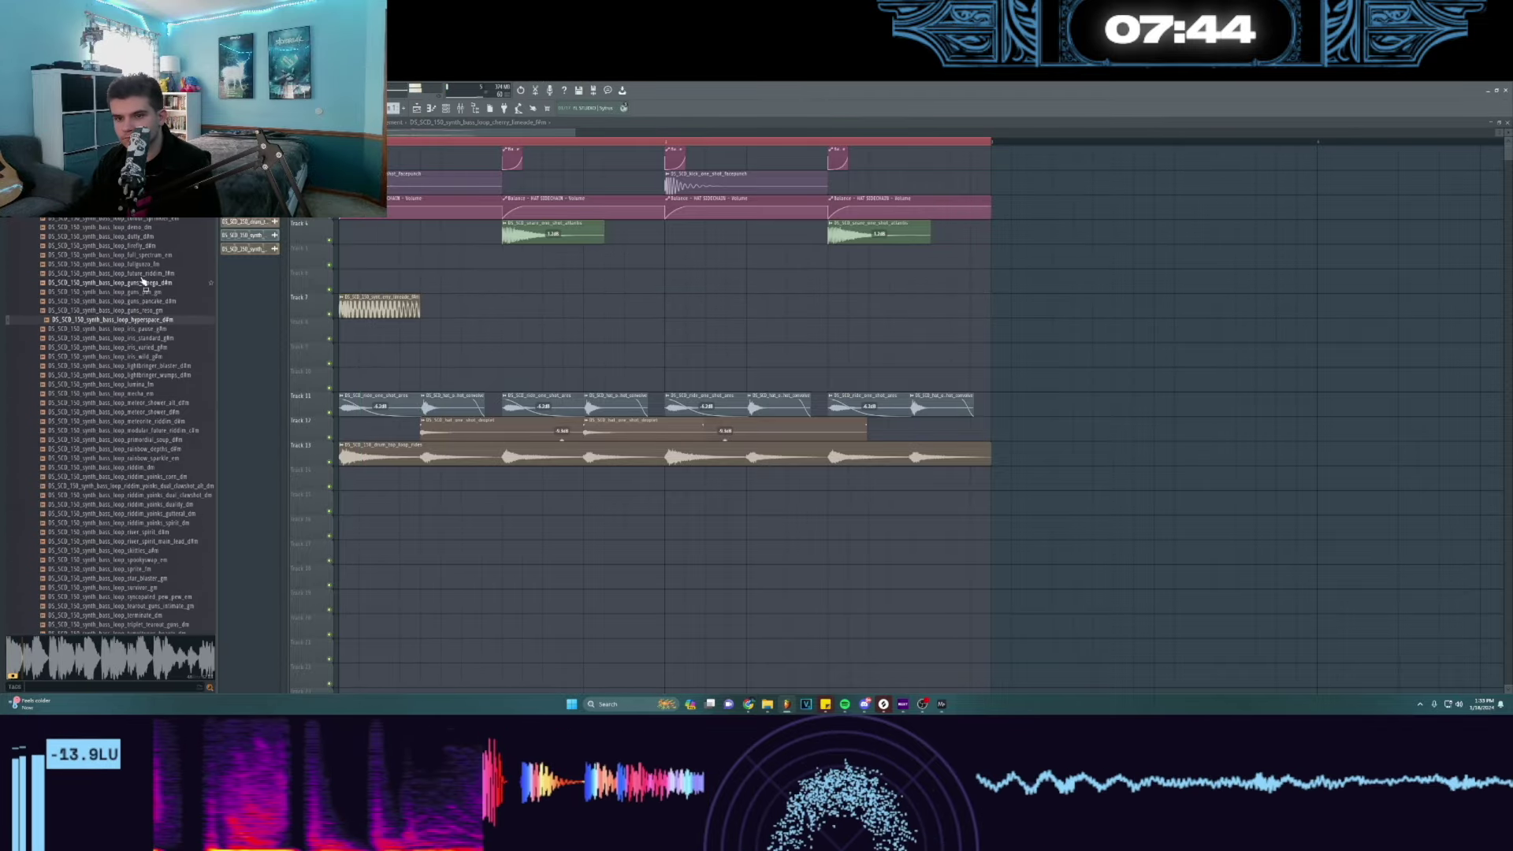
pyautogui.moveTo(141, 265); pyautogui.dragTo(449, 335)
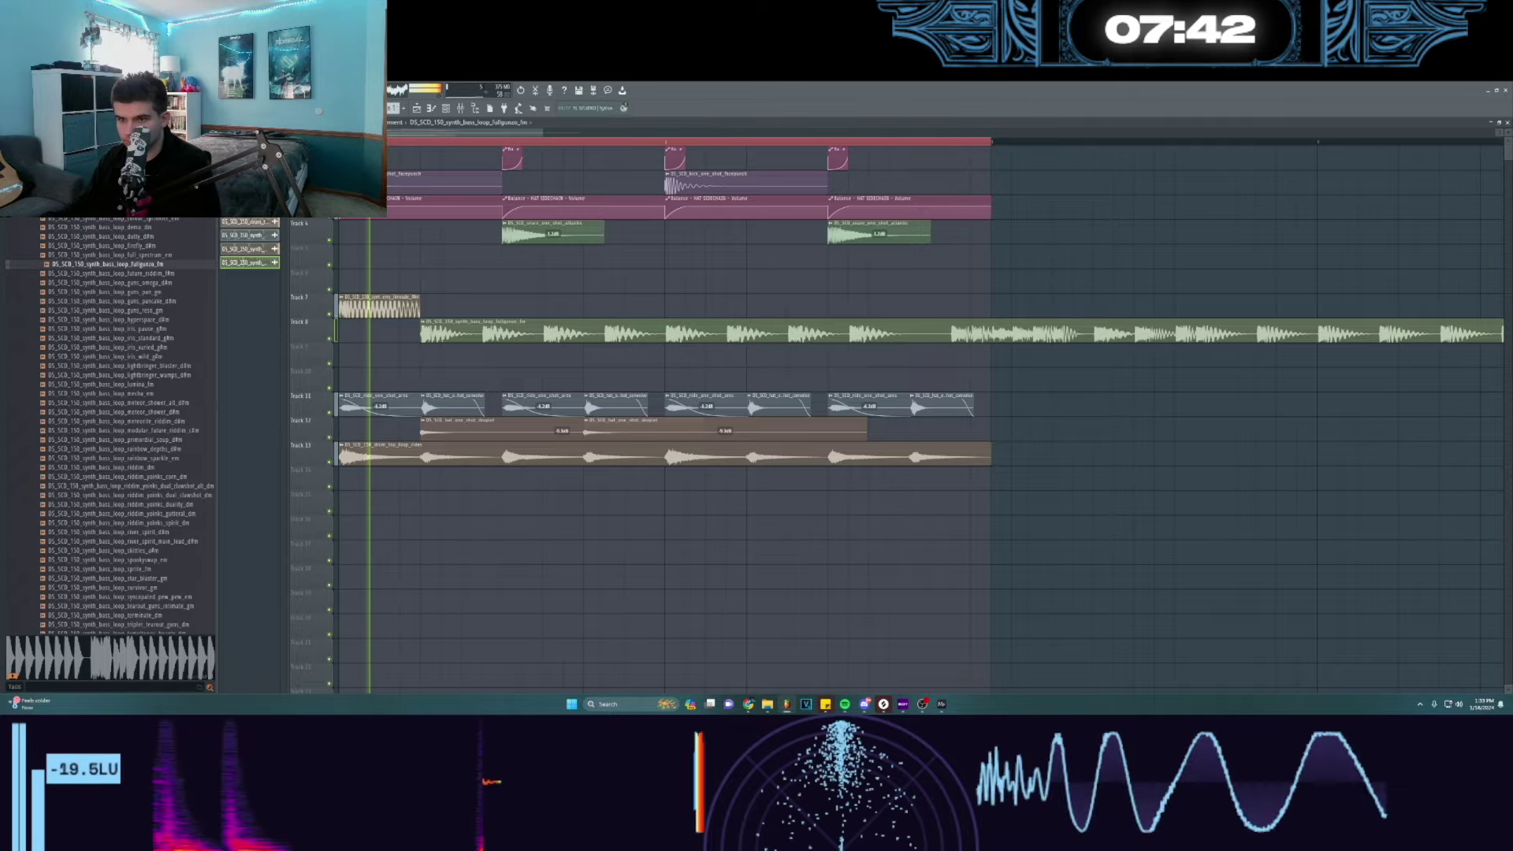
pyautogui.moveTo(602, 322); pyautogui.dragTo(215, 324)
pyautogui.press('space')
# - Route the Track 8 bass loop's channel to a free green-group insert and send it to the insert holding LePhonk and OTT
pyautogui.doubleClick(508, 321)
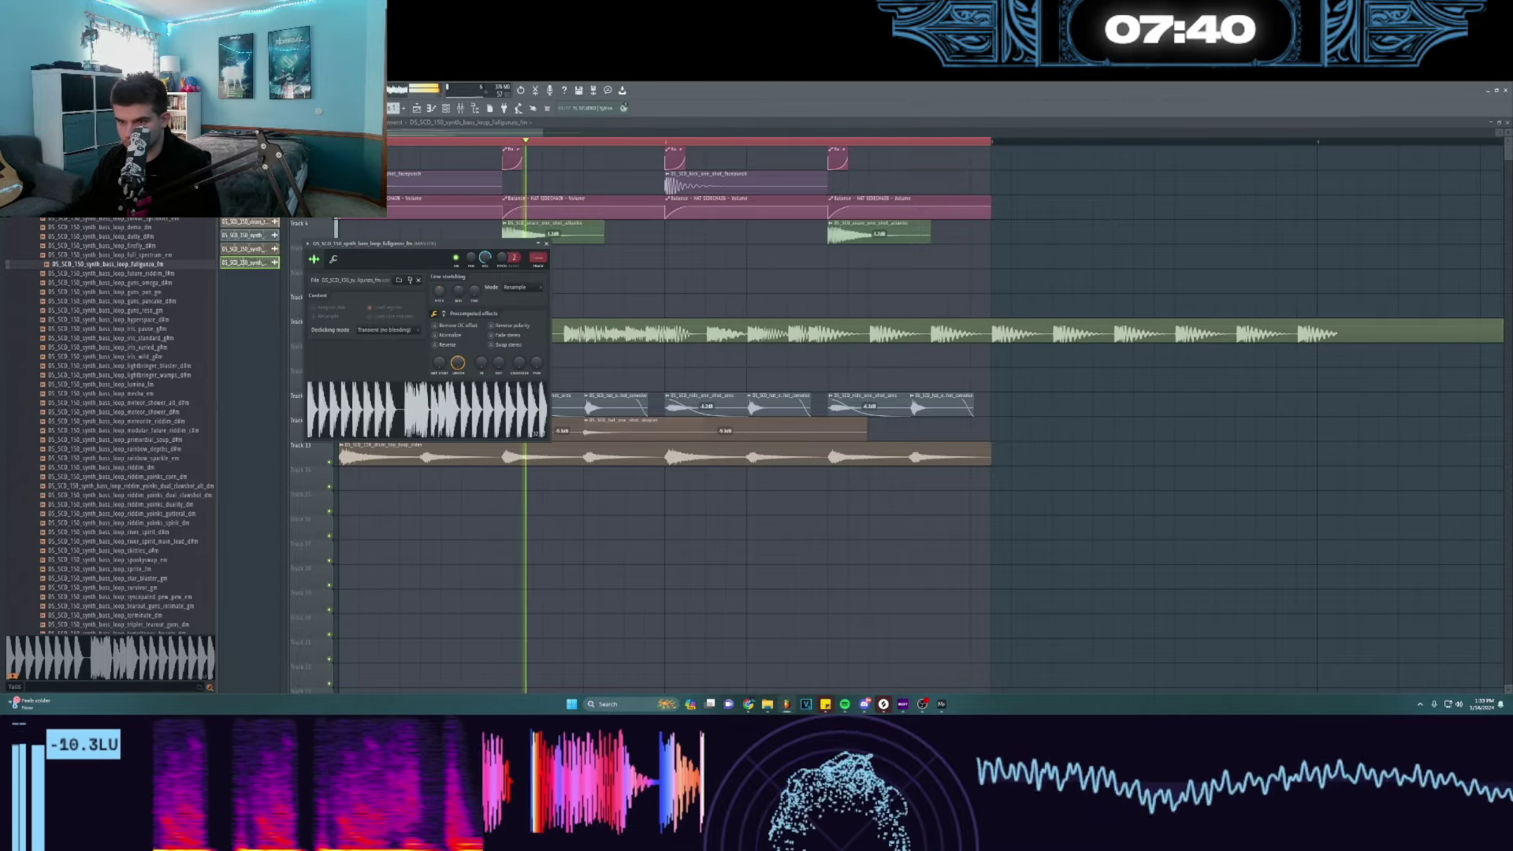
pyautogui.press('F9')
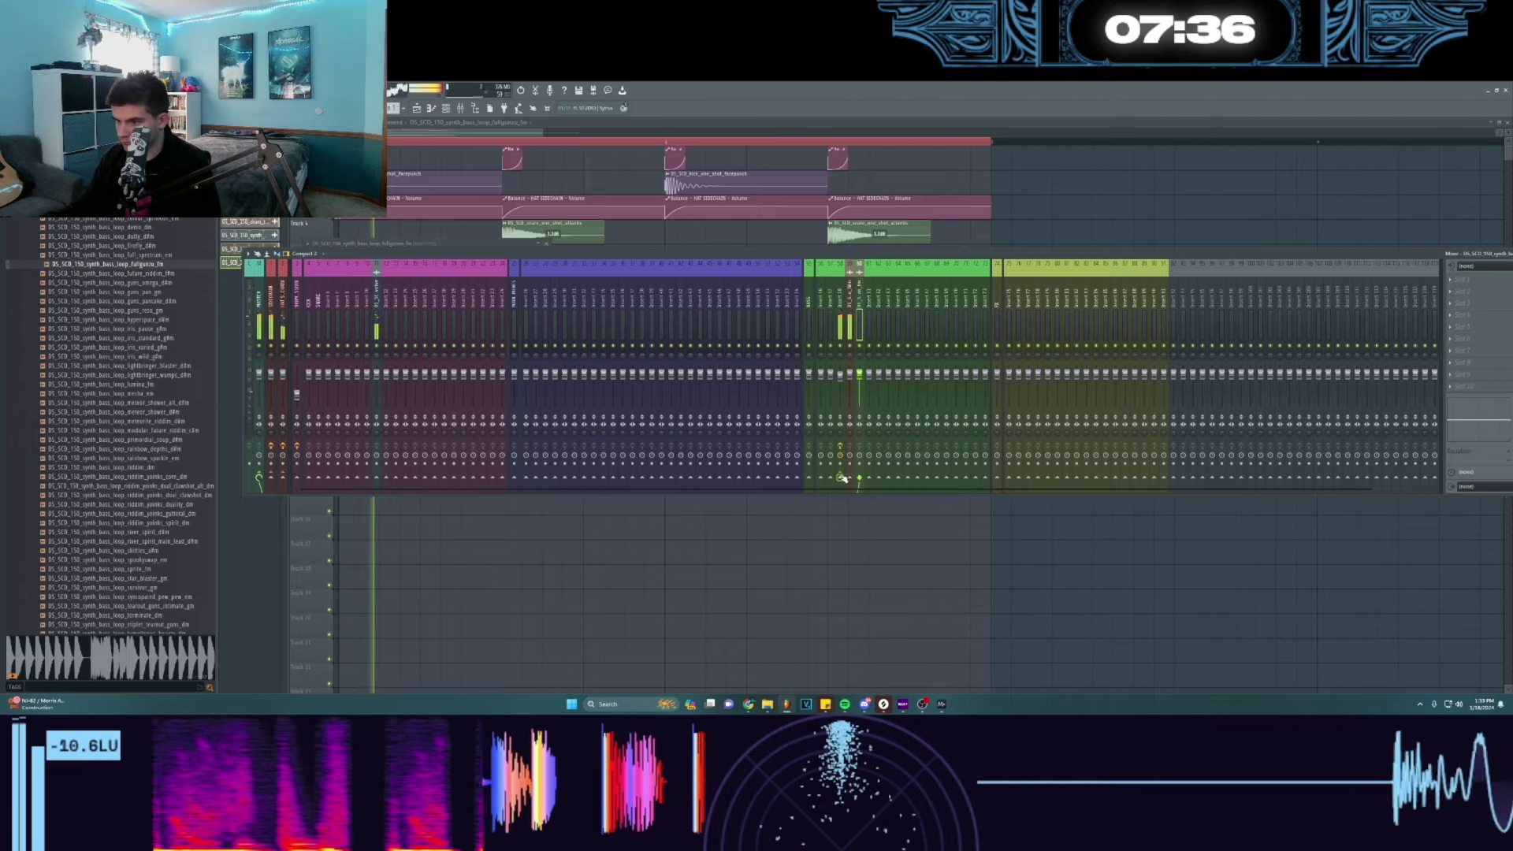
pyautogui.press('F12')
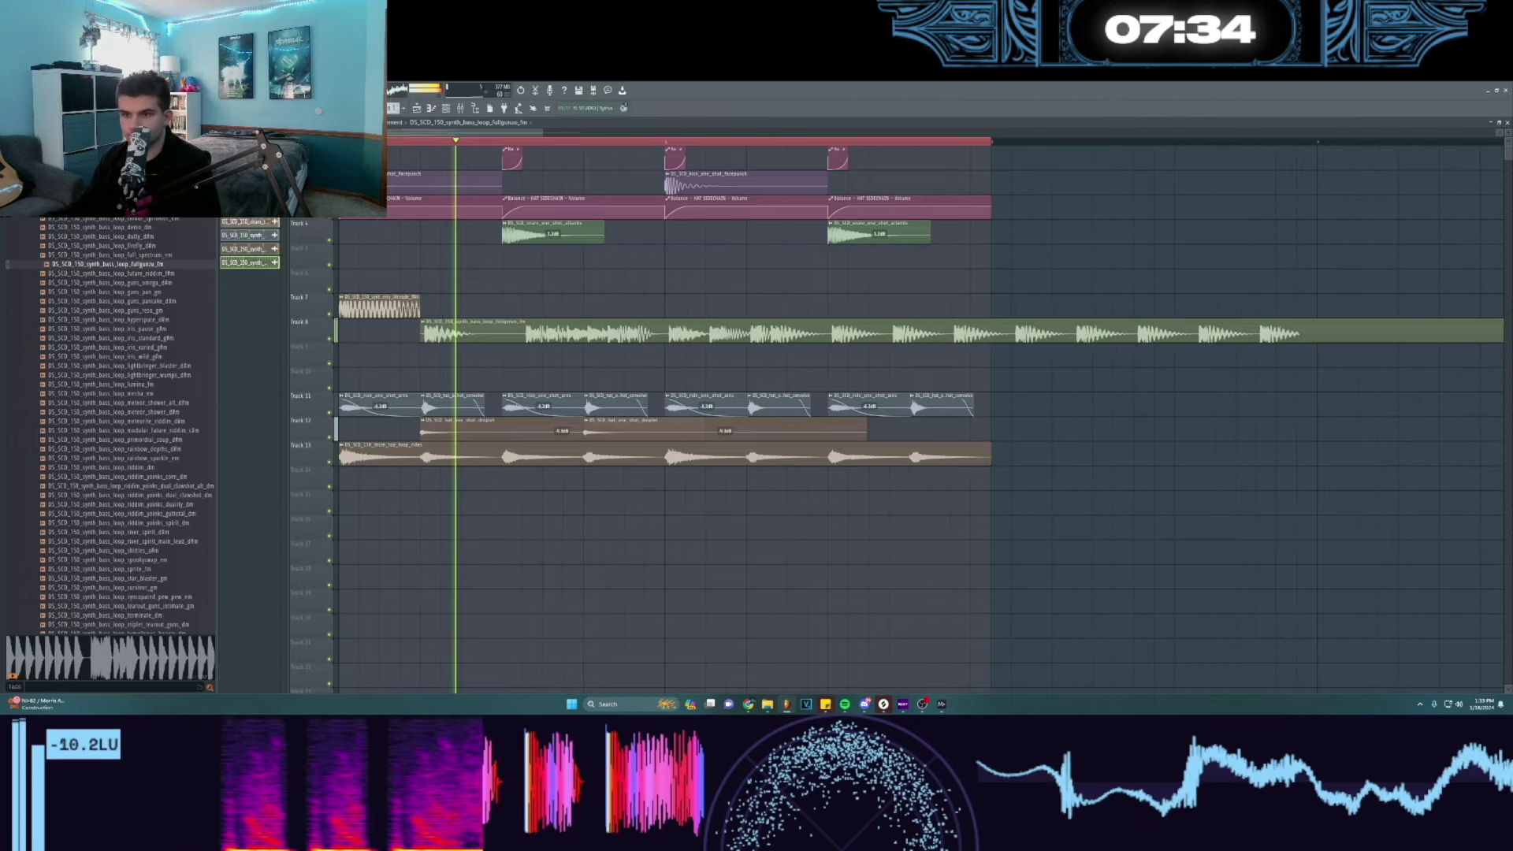
# - Slip the Track 8 clip's audio so a different part of the loop plays at beat 2, checking it against the drums
pyautogui.press('space')
pyautogui.press('space')
pyautogui.moveTo(563, 333); pyautogui.dragTo(444, 335)
pyautogui.press('space')
pyautogui.press('space')
pyautogui.press('space')
pyautogui.press('space')
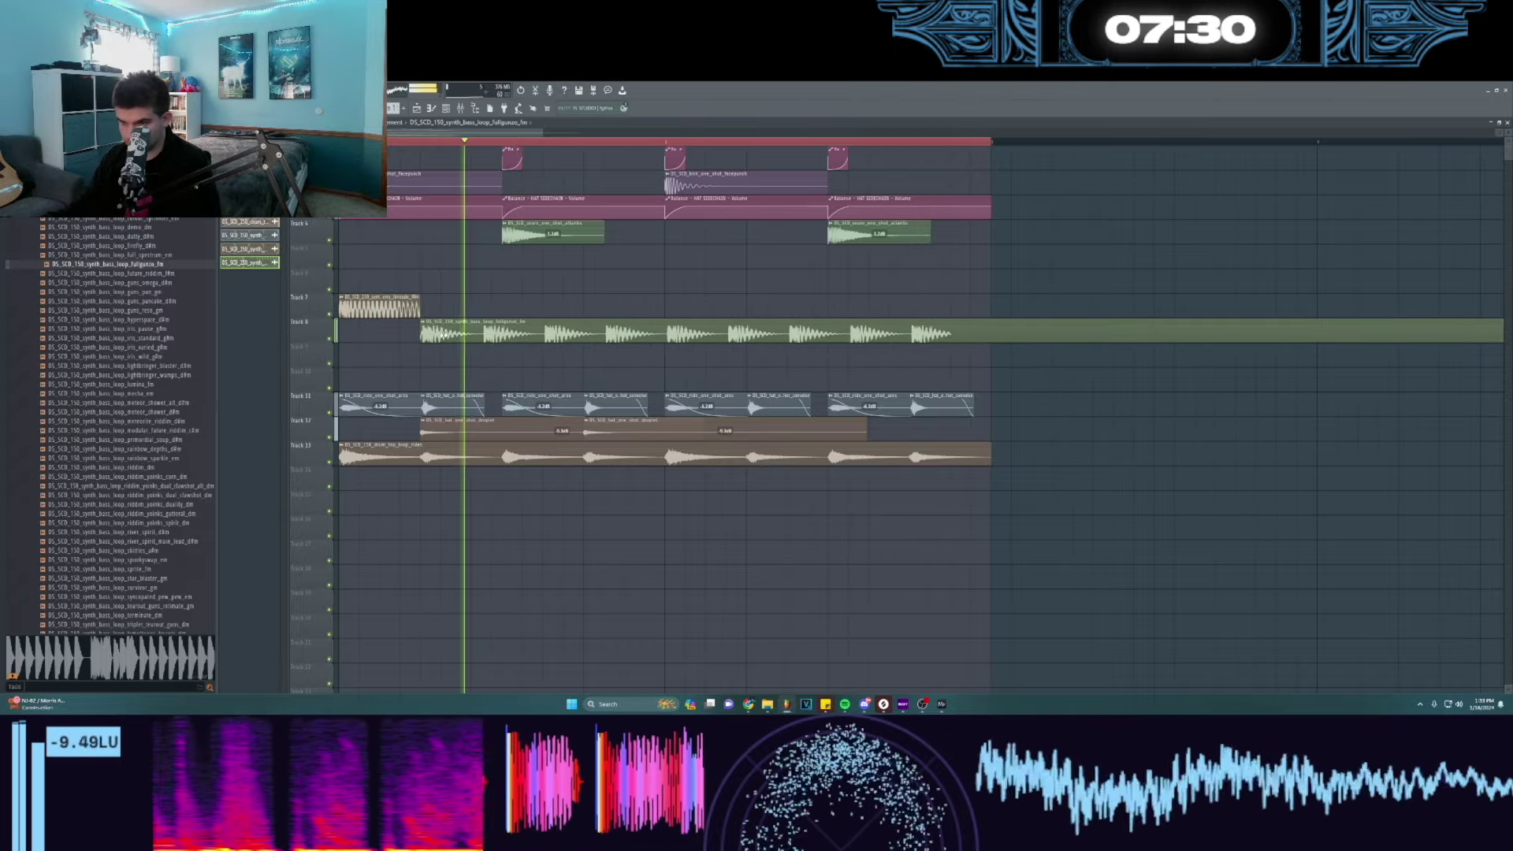
pyautogui.press('space')
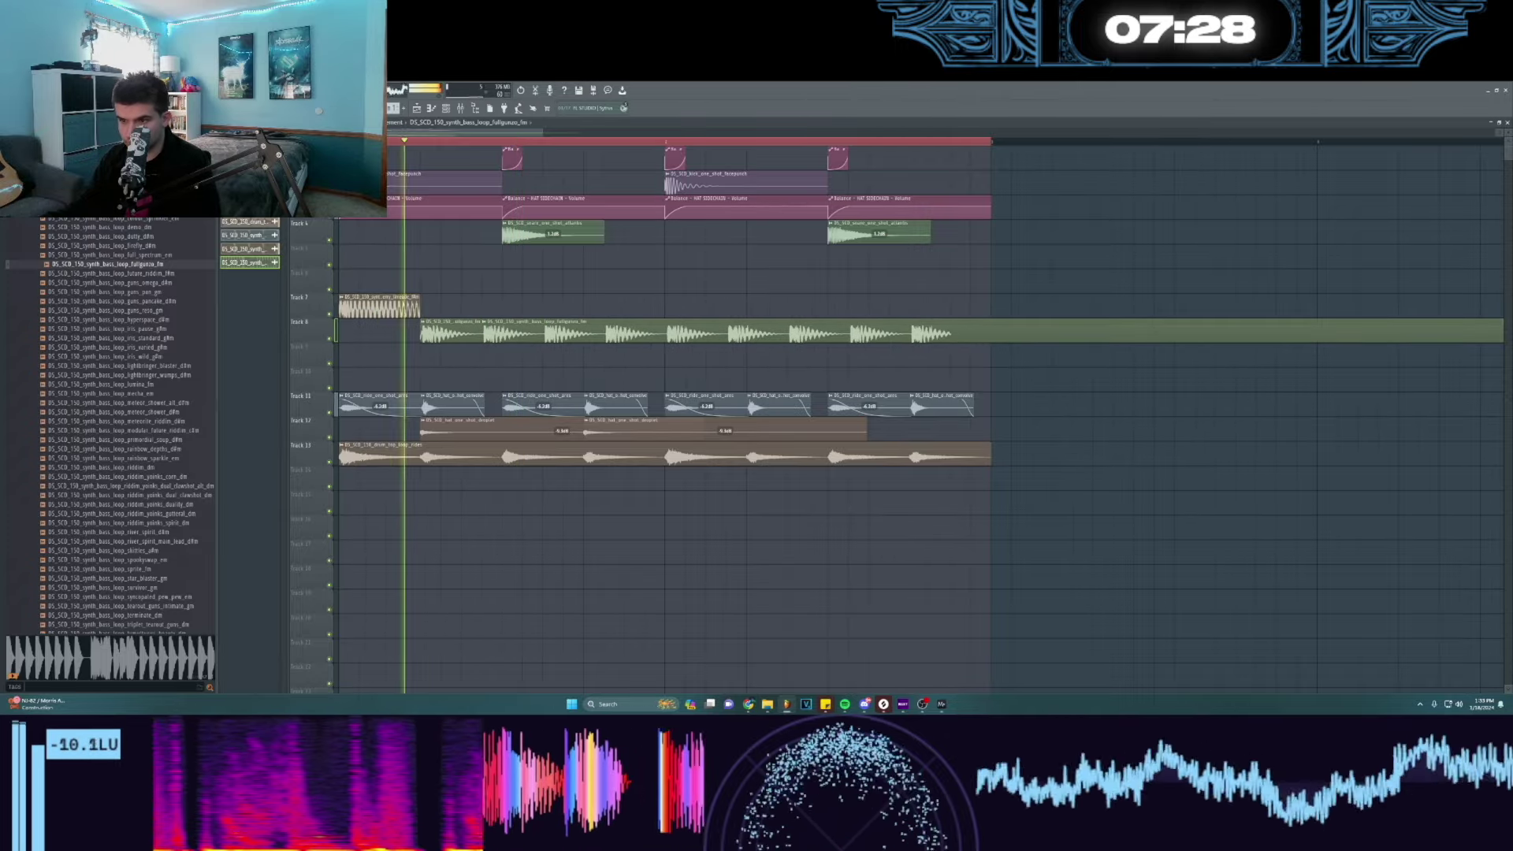
# - Slice the Track 8 bass clip three-quarters of a beat after its start and delete the remainder
pyautogui.press('space')
pyautogui.press('space')
pyautogui.moveTo(481, 318); pyautogui.dragTo(481, 345)
pyautogui.rightClick(523, 339)
pyautogui.press('space')
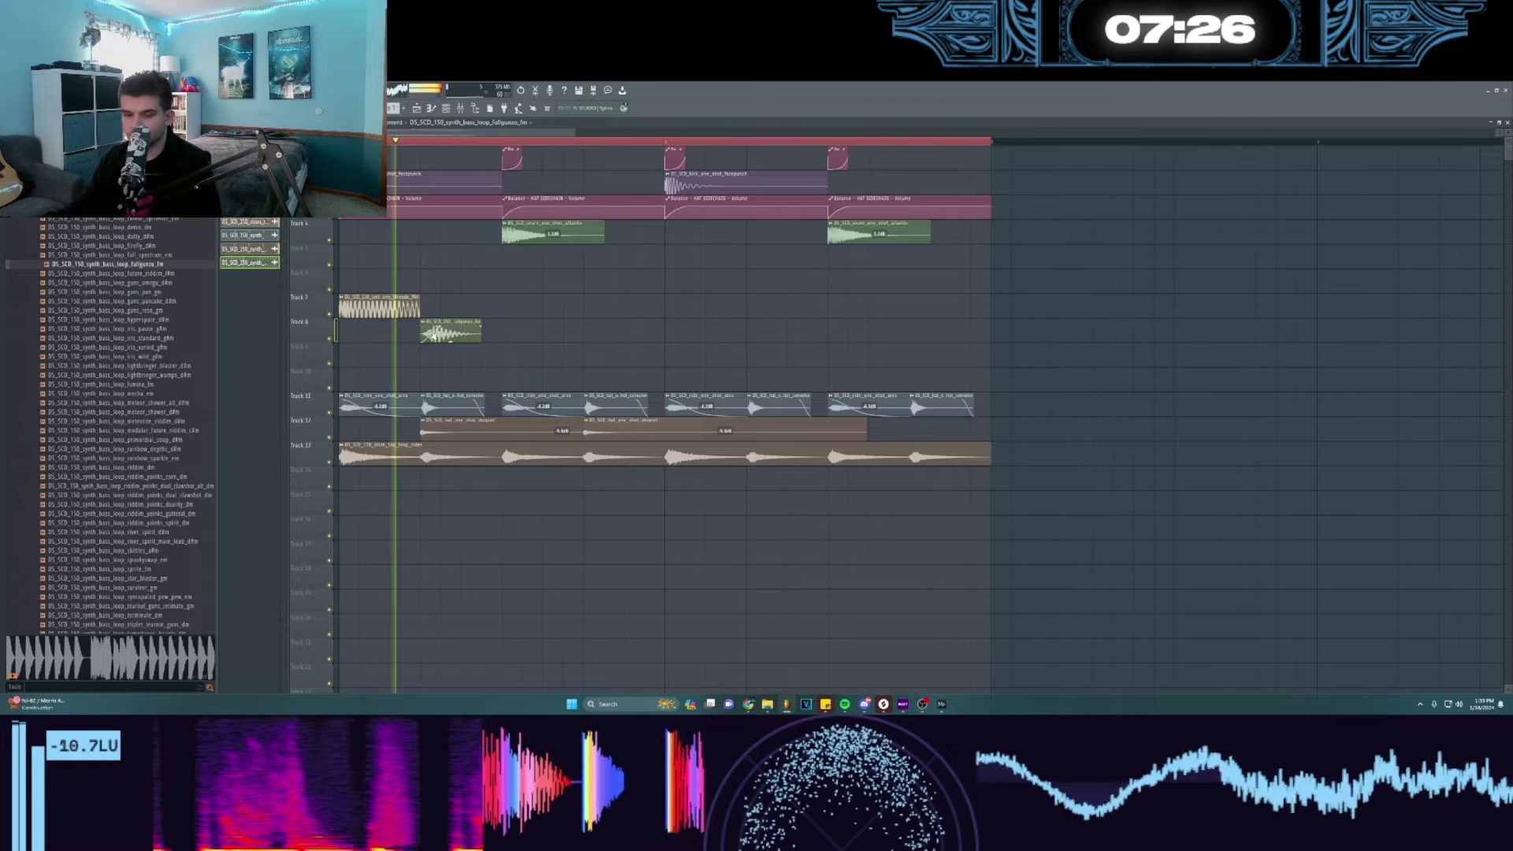
# - Select beat 2 of the first bar as the time range and load ValhallaRoom in slot 1 of the LePhonk insert
pyautogui.moveTo(420, 142); pyautogui.dragTo(501, 142)
pyautogui.press('F9')
pyautogui.click(841, 315)
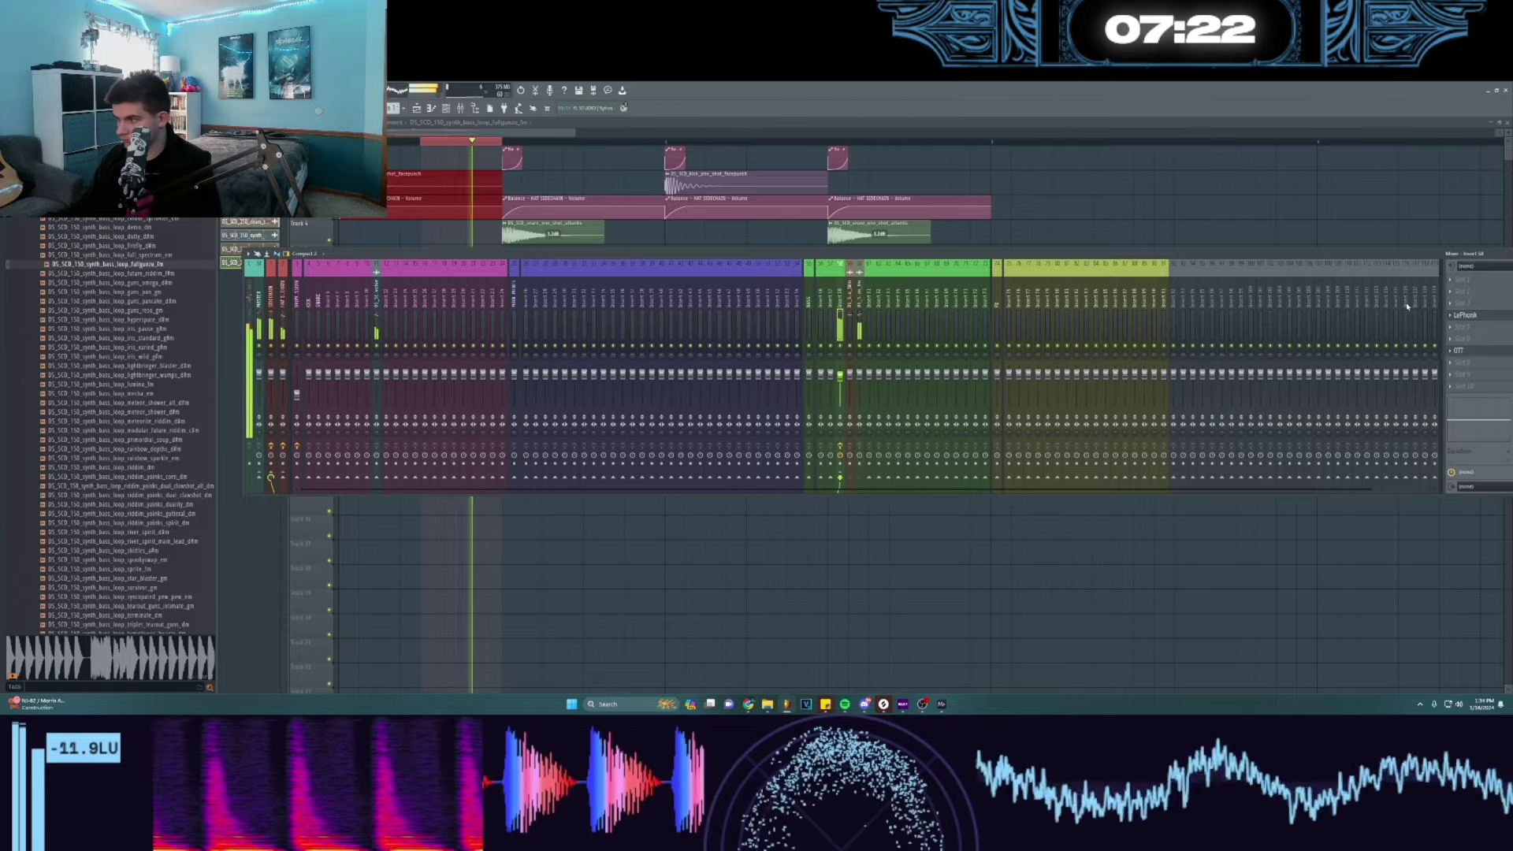
pyautogui.click(1450, 279)
pyautogui.moveTo(1457, 358)
pyautogui.click(1214, 410)
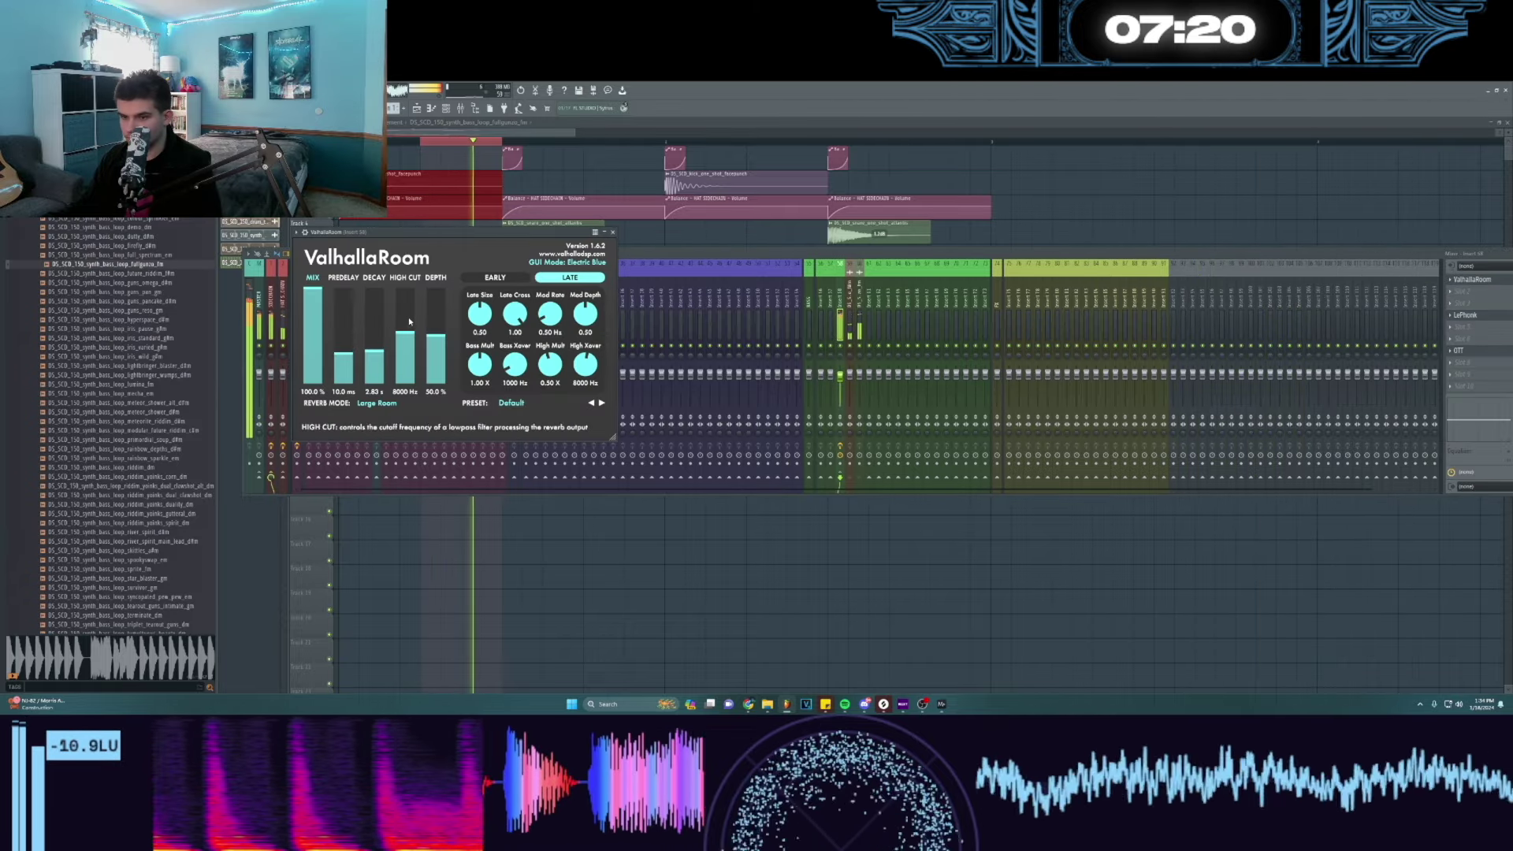
# - Create an automation clip for the ValhallaRoom slot's mix level over the selected beat
pyautogui.click(604, 233)
pyautogui.moveTo(1027, 253); pyautogui.dragTo(780, 248)
pyautogui.rightClick(1281, 275)
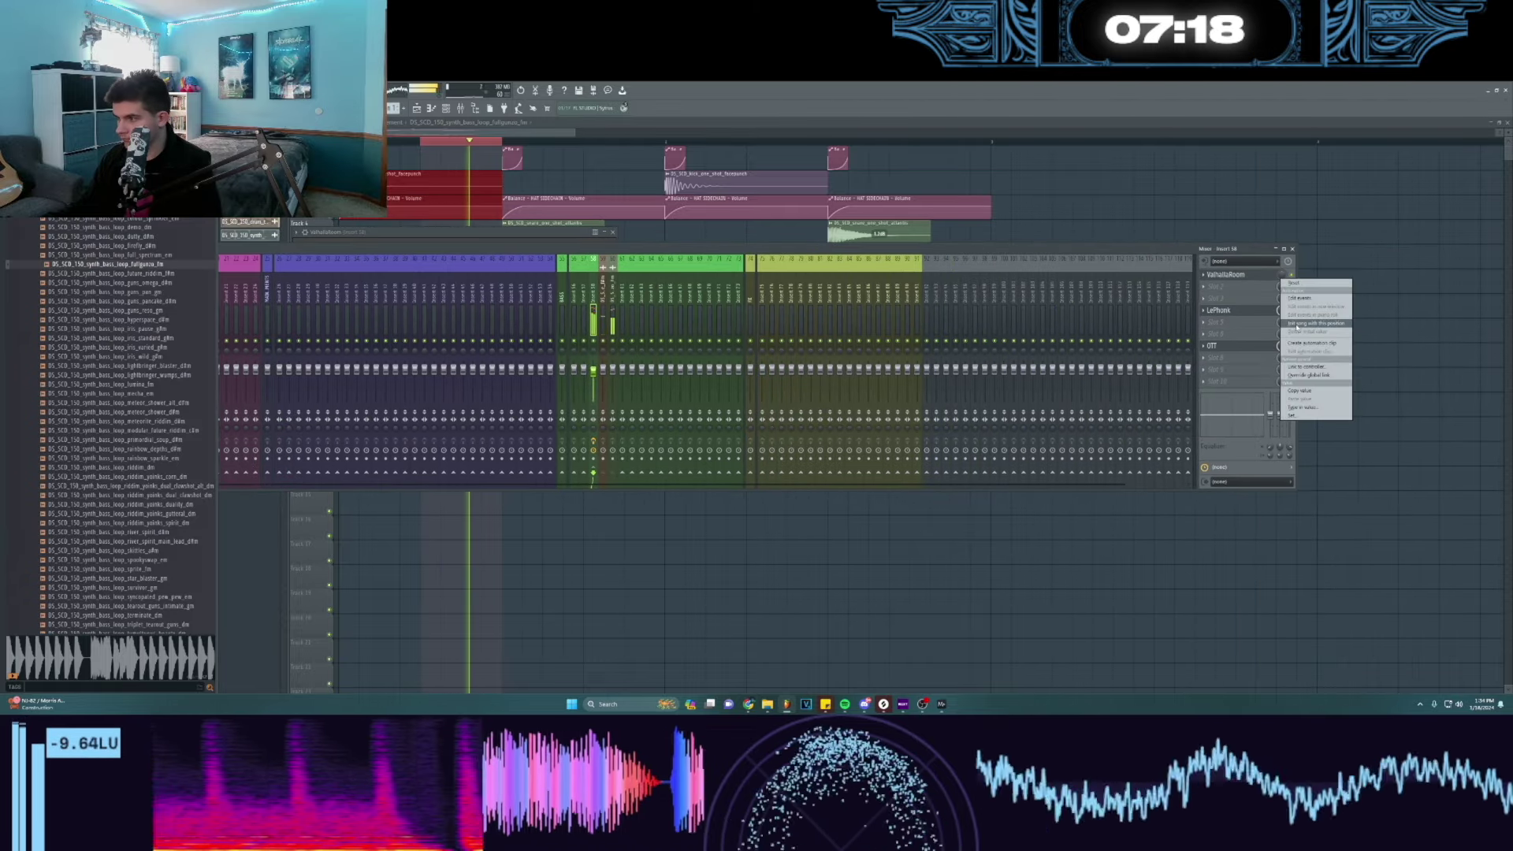
pyautogui.rightClick(1281, 274)
pyautogui.click(1324, 338)
# - Clear the time selection and bend the reverb mix automation into a rising curve while playing the loop
pyautogui.press('F9')
pyautogui.press('space')
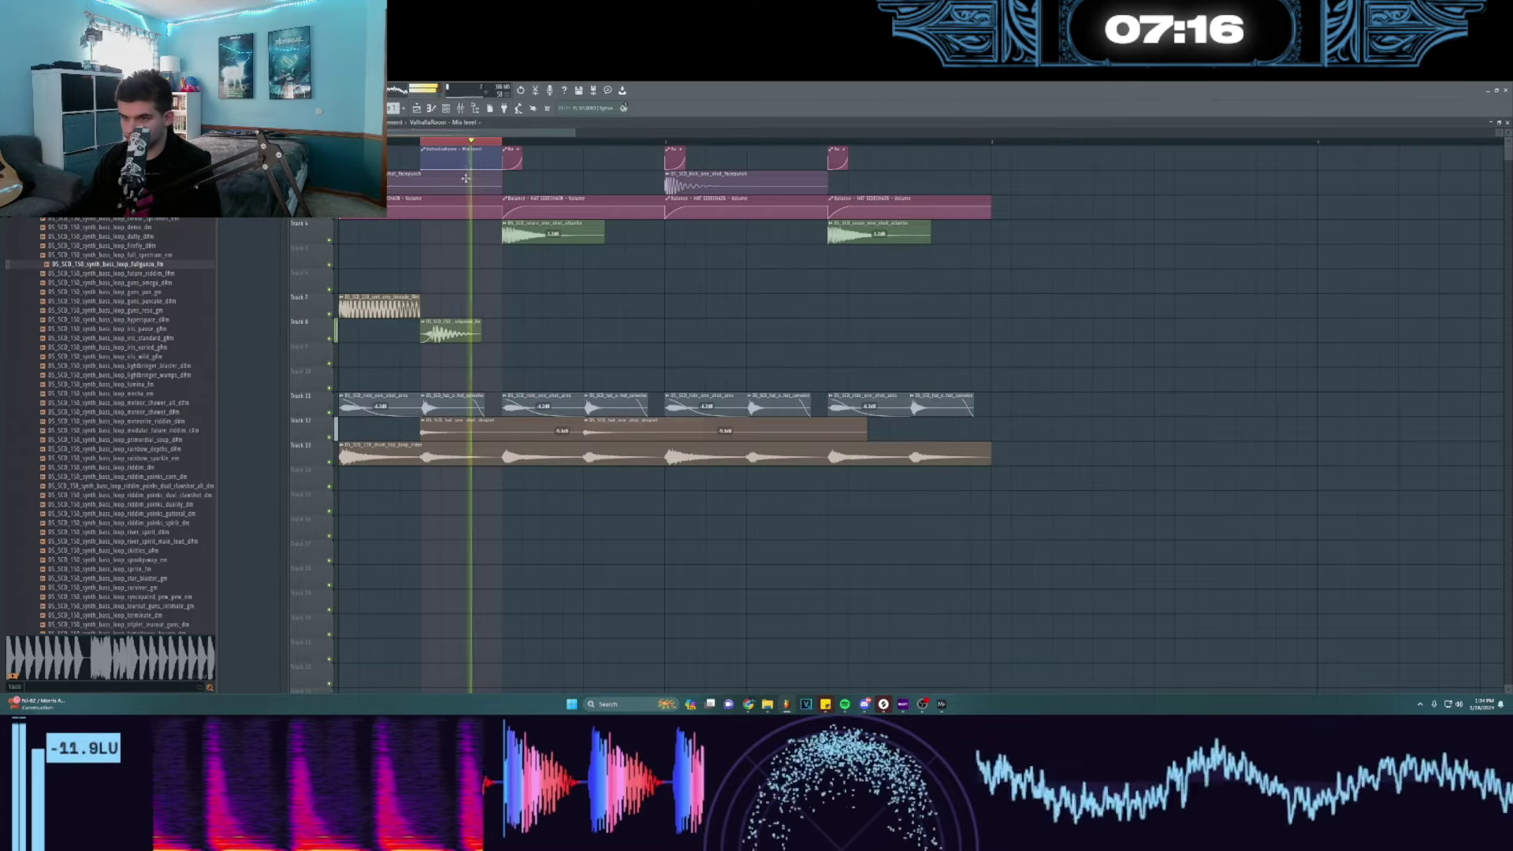
pyautogui.hotkey('ctrl', 'd')
pyautogui.press('space')
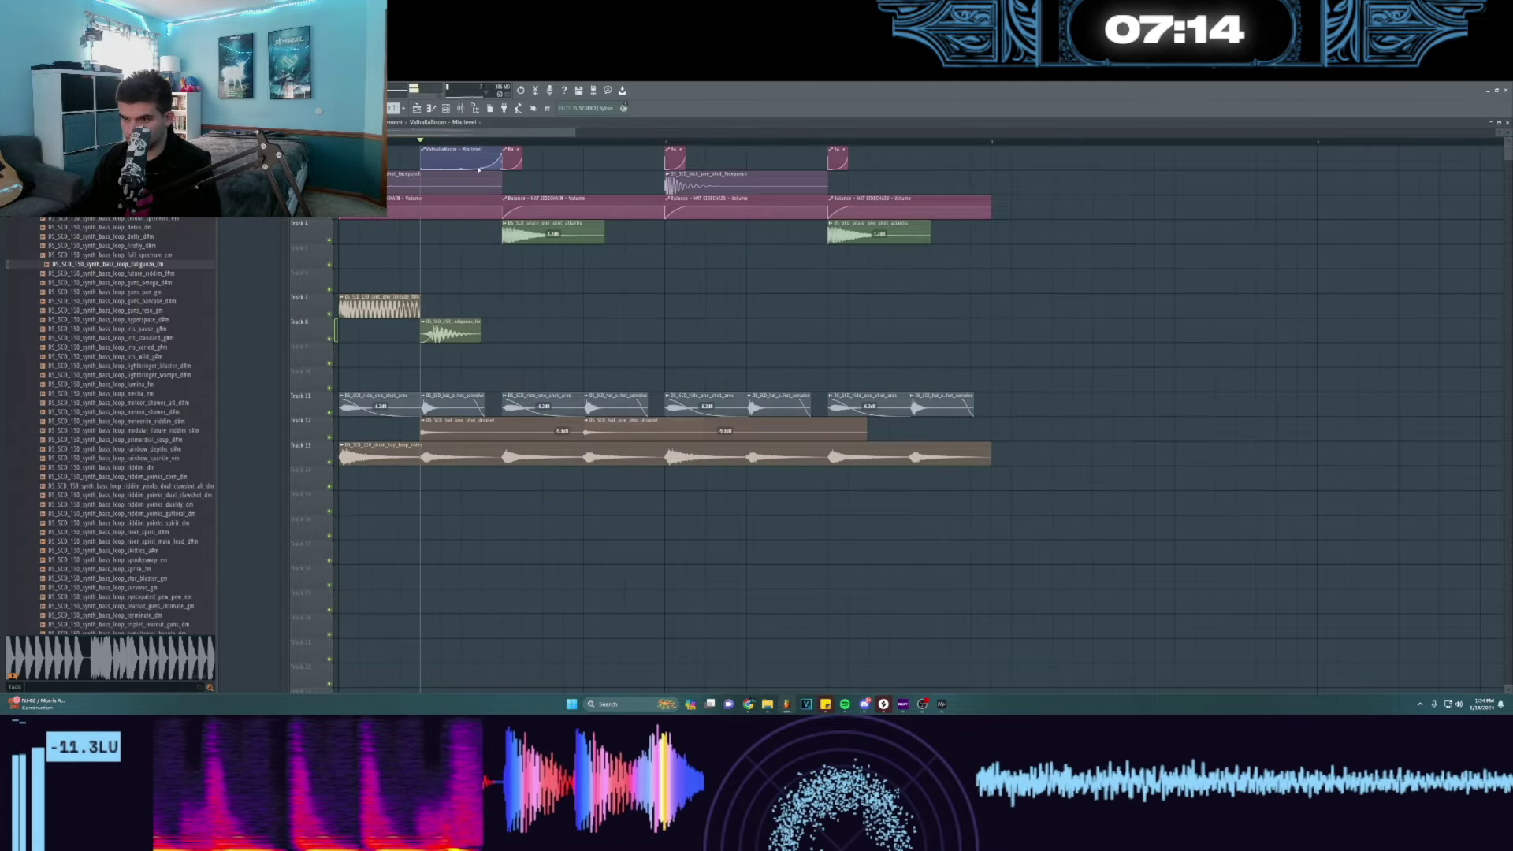
pyautogui.click(342, 142)
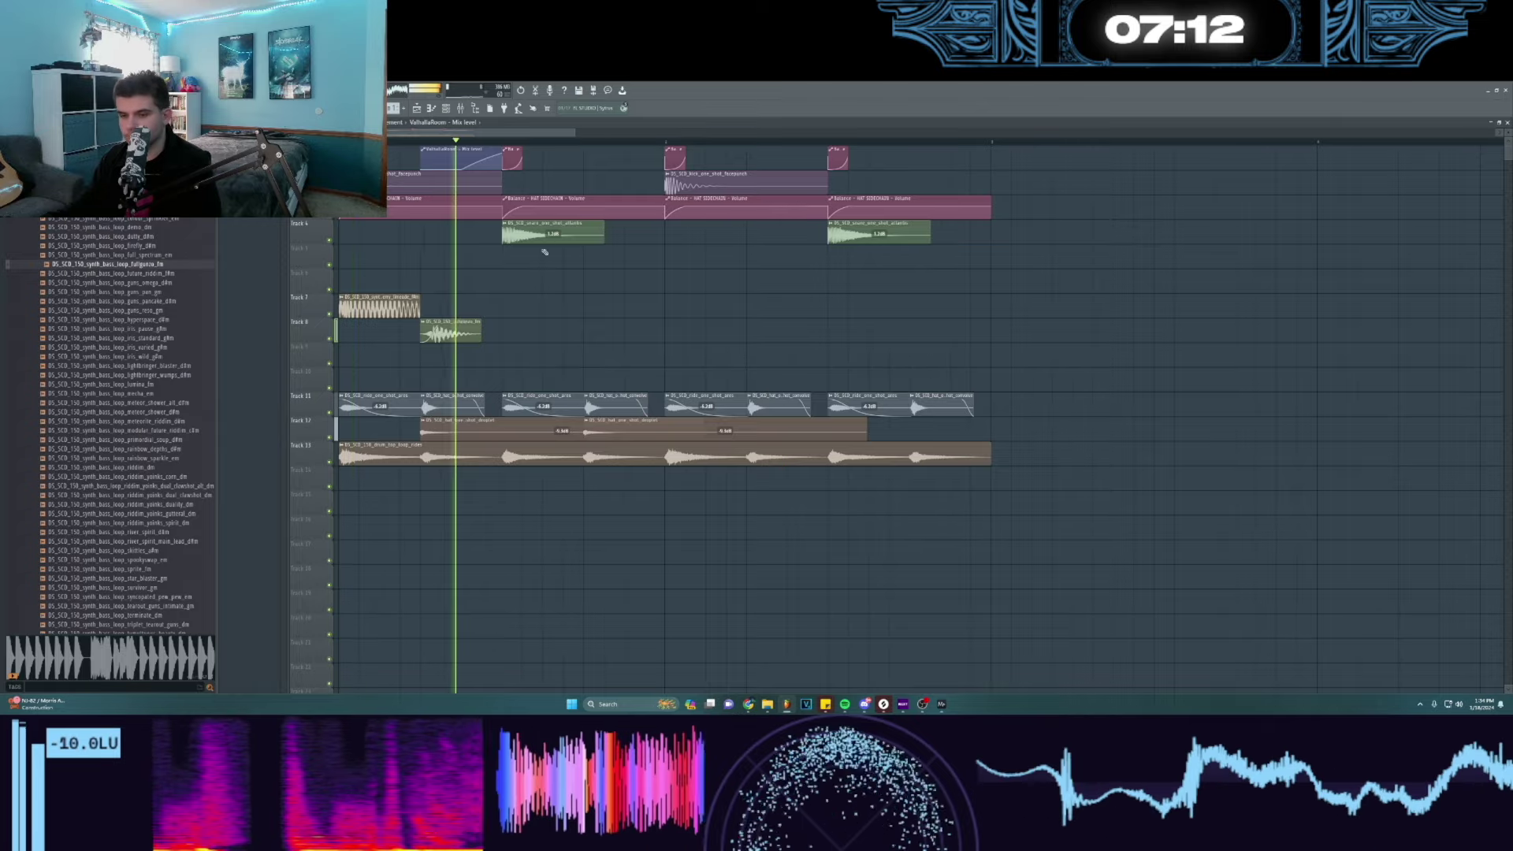
pyautogui.press('space')
# - Slip the Track 8 clip's audio so its hit starts the clip, and bend the reverb mix automation to rise sooner
pyautogui.click(138, 504)
pyautogui.scroll(-2, 151, 394)
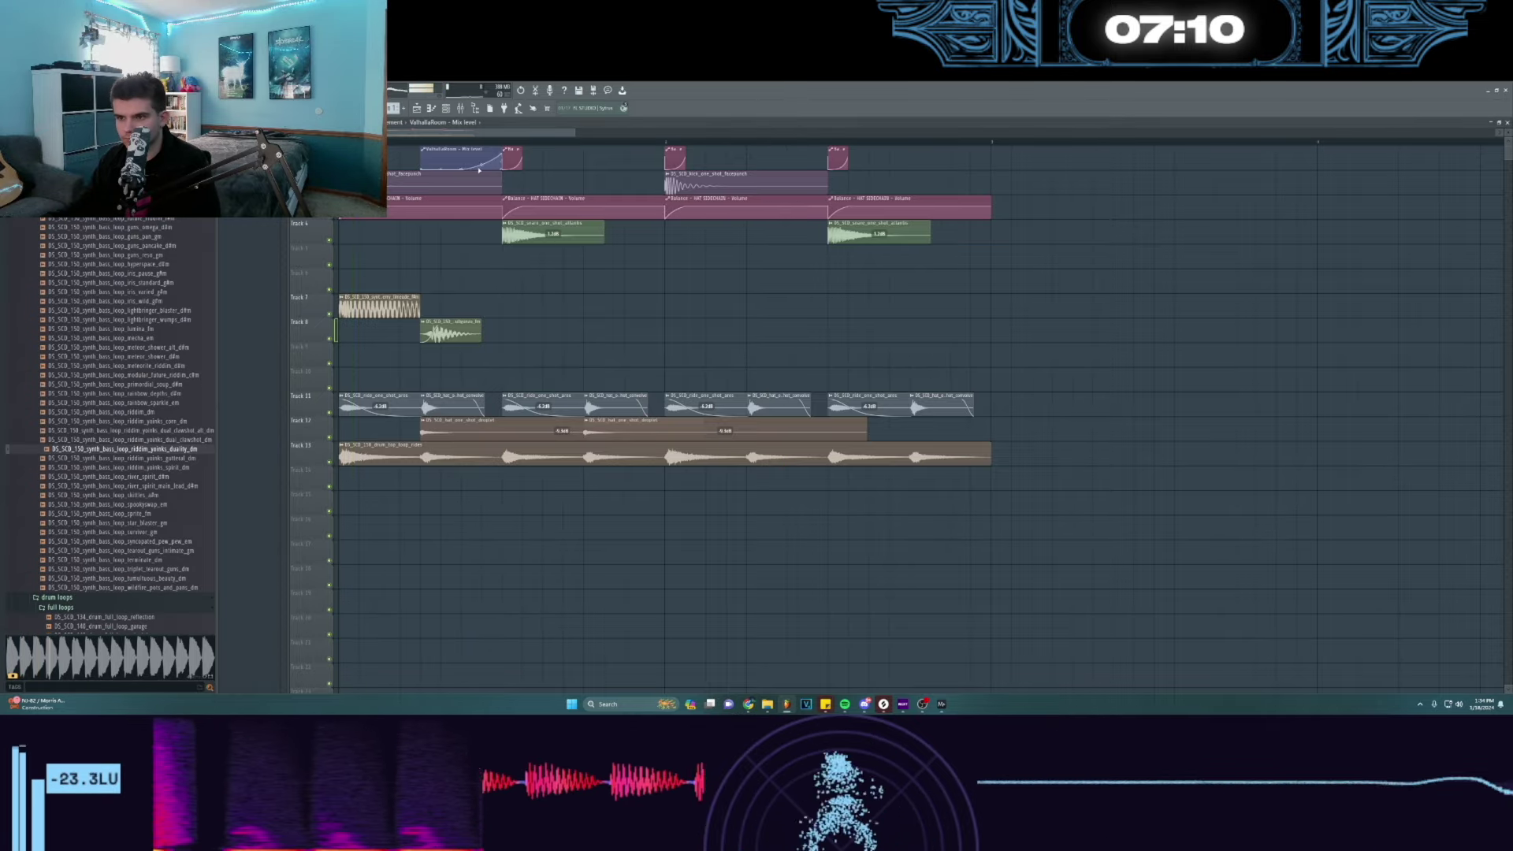
pyautogui.press('space')
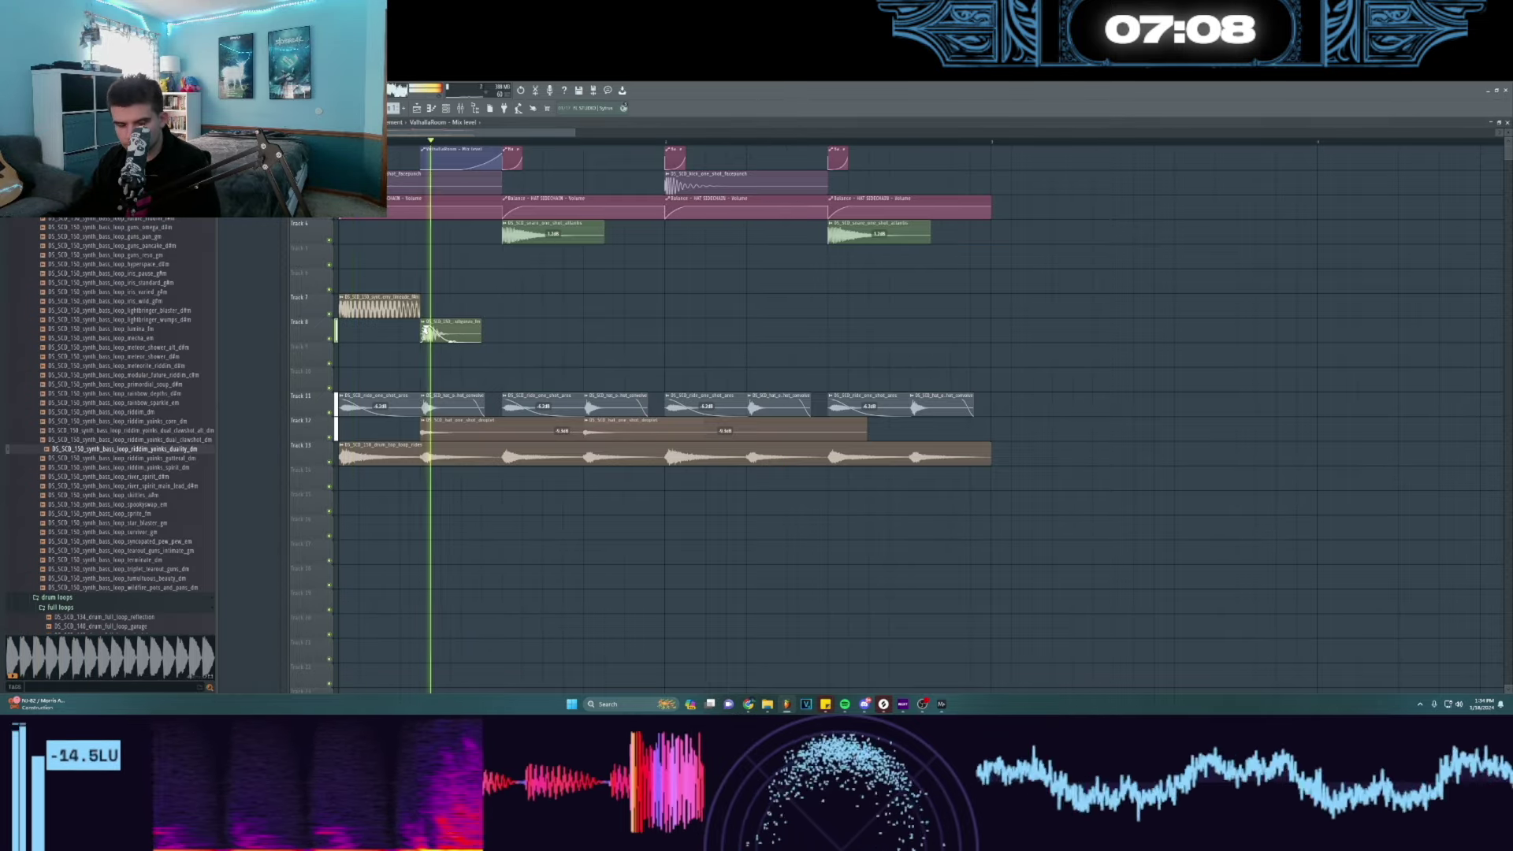
pyautogui.scroll(-4, 150, 394)
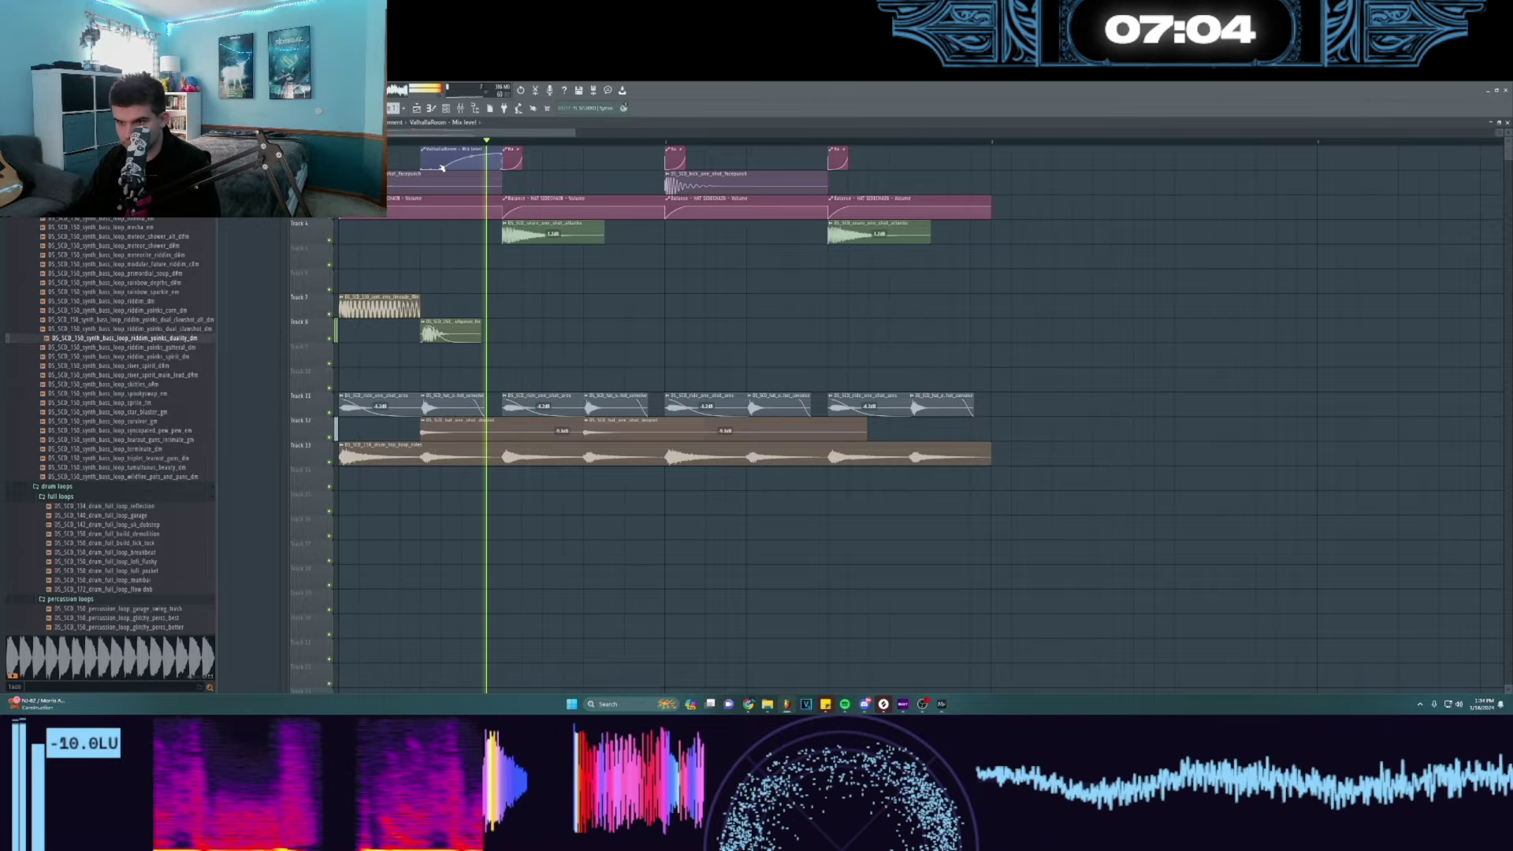
# - Replace ValhallaRoom in slot 1 of the LePhonk insert with ValhallaVintageVerb and play the loop through it
pyautogui.click(461, 108)
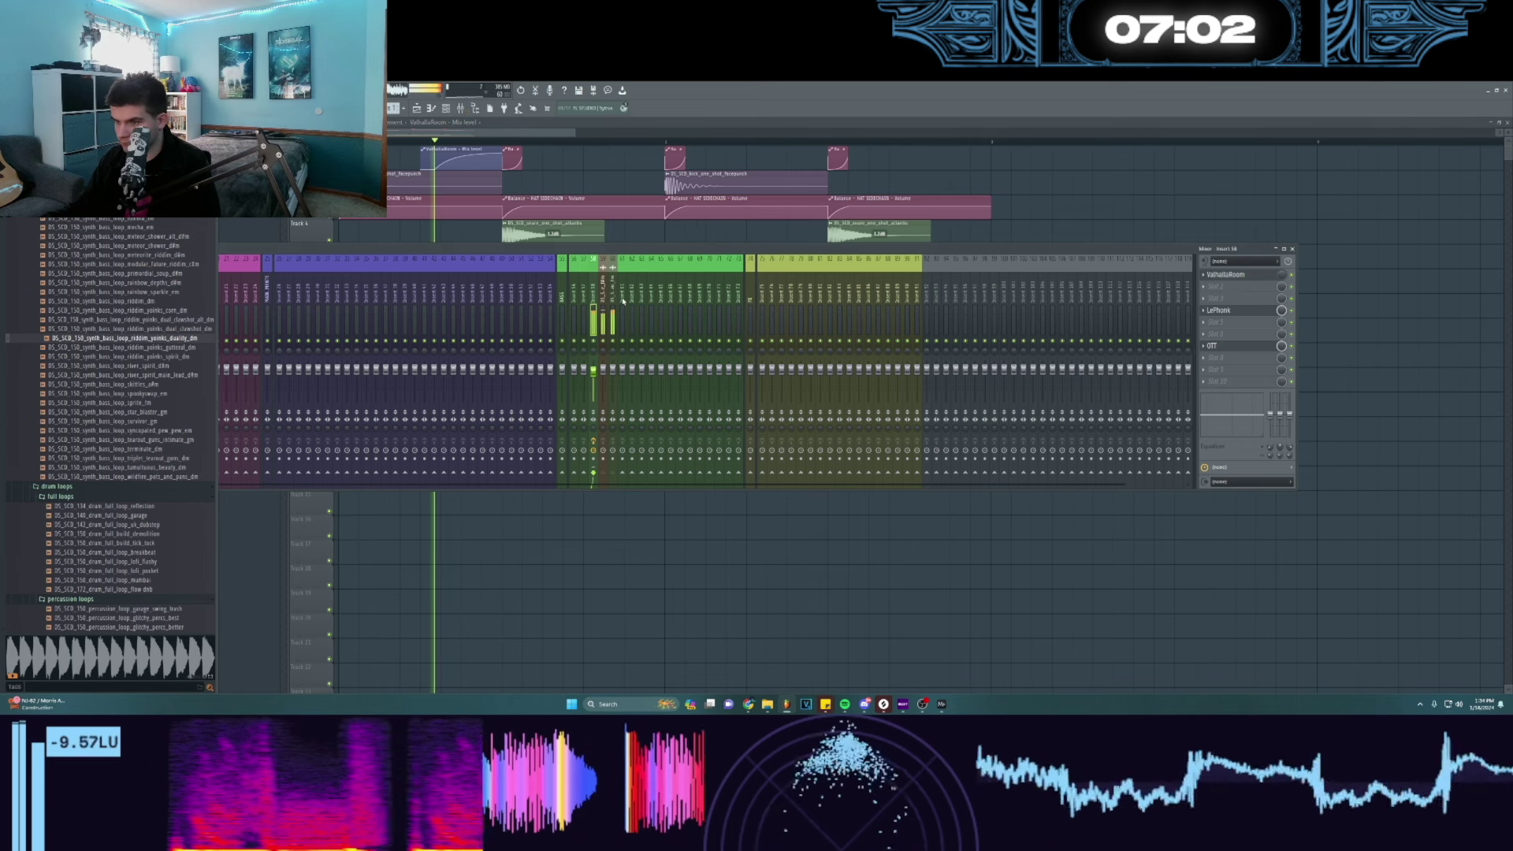
pyautogui.press('space')
pyautogui.click(1203, 275)
pyautogui.click(1231, 292)
pyautogui.click(1203, 275)
pyautogui.moveTo(1214, 284)
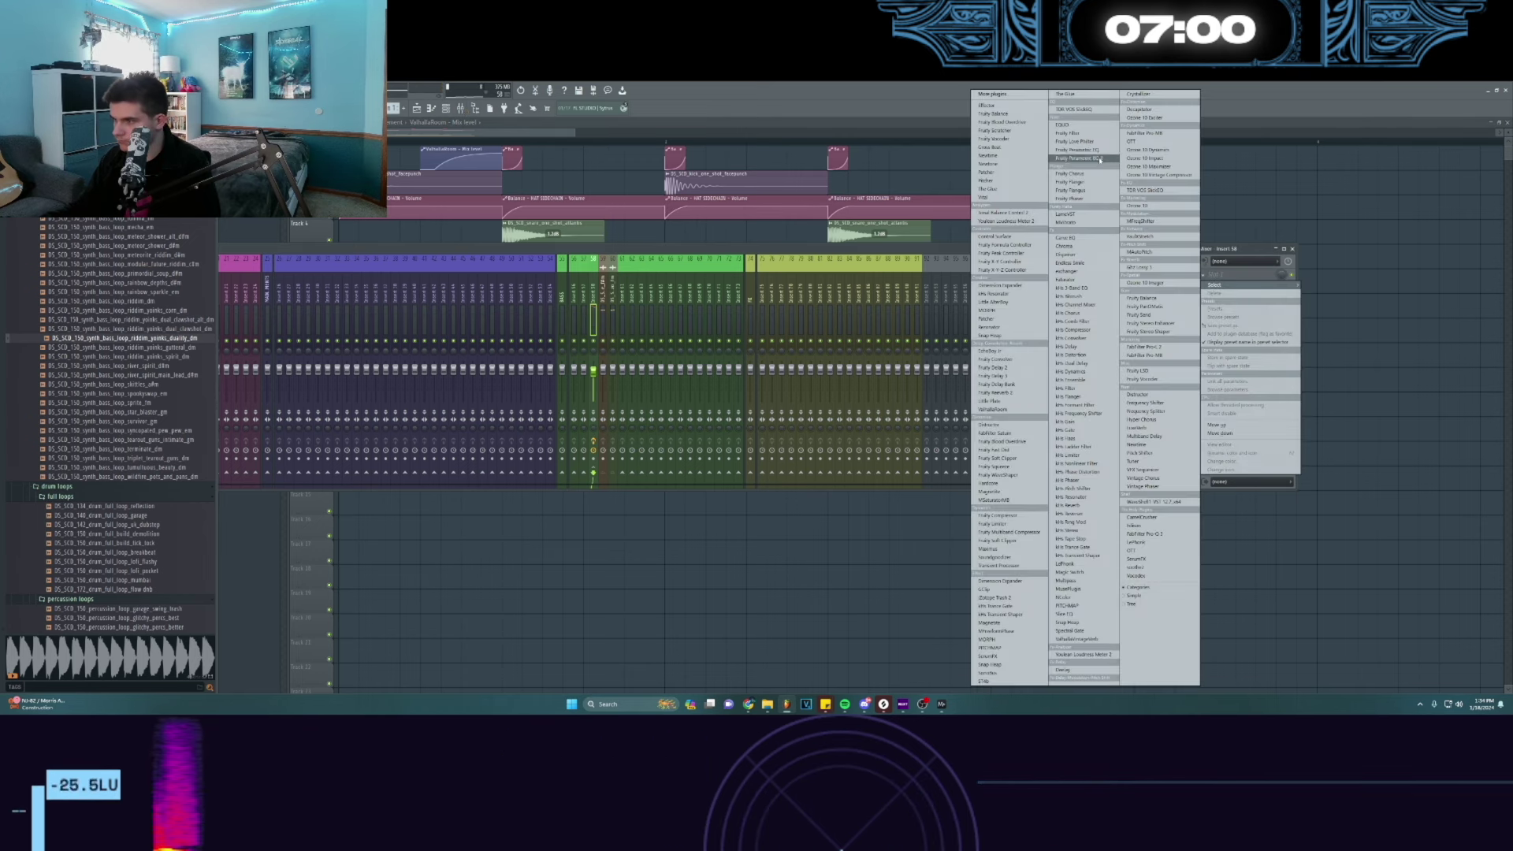
pyautogui.click(999, 95)
pyautogui.write('vri')
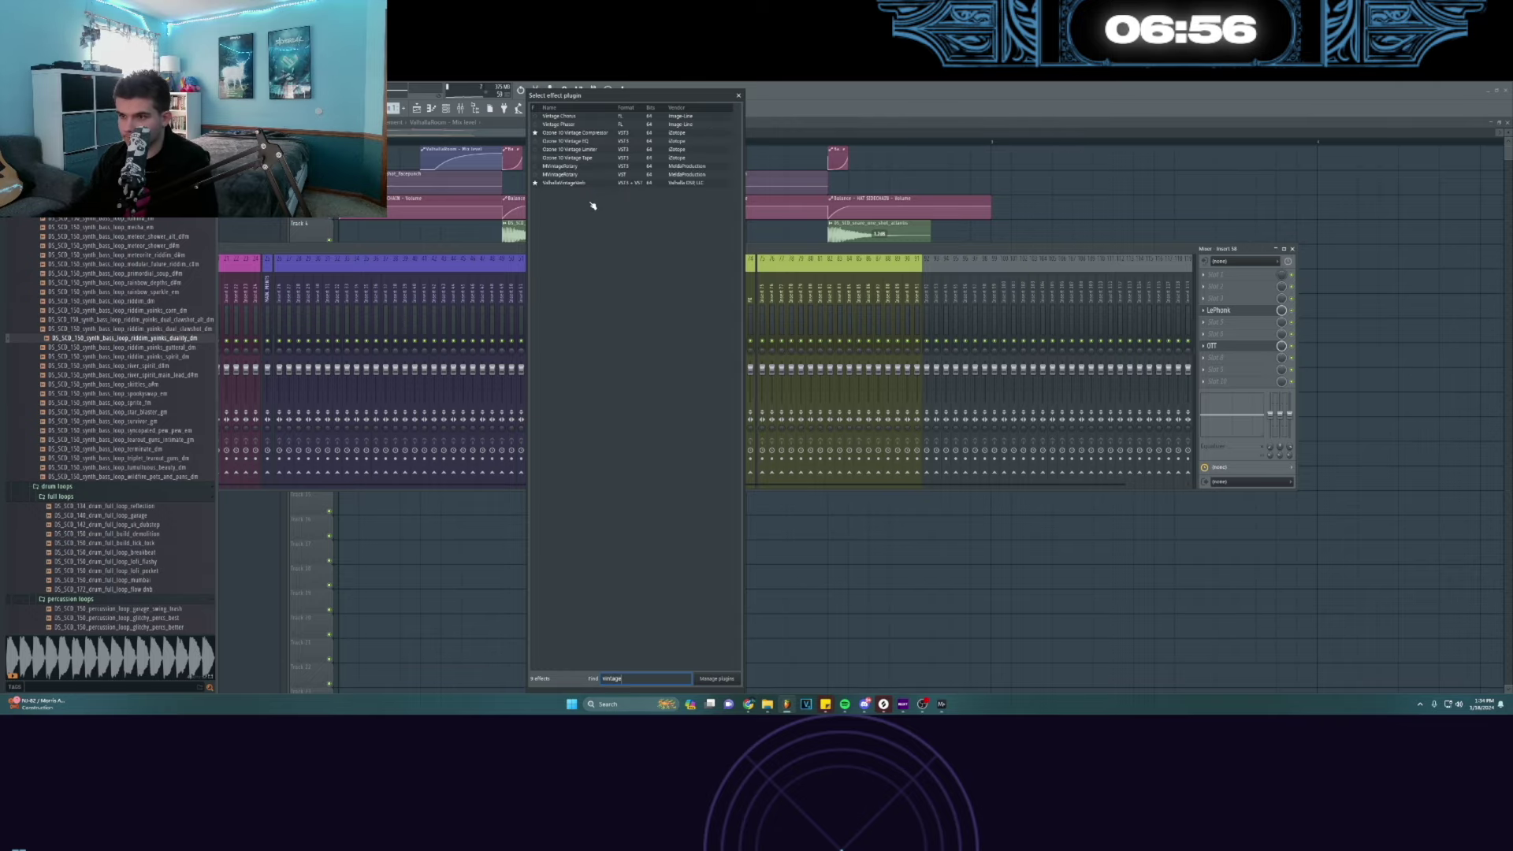
pyautogui.doubleClick(579, 183)
pyautogui.press('space')
pyautogui.press('F9')
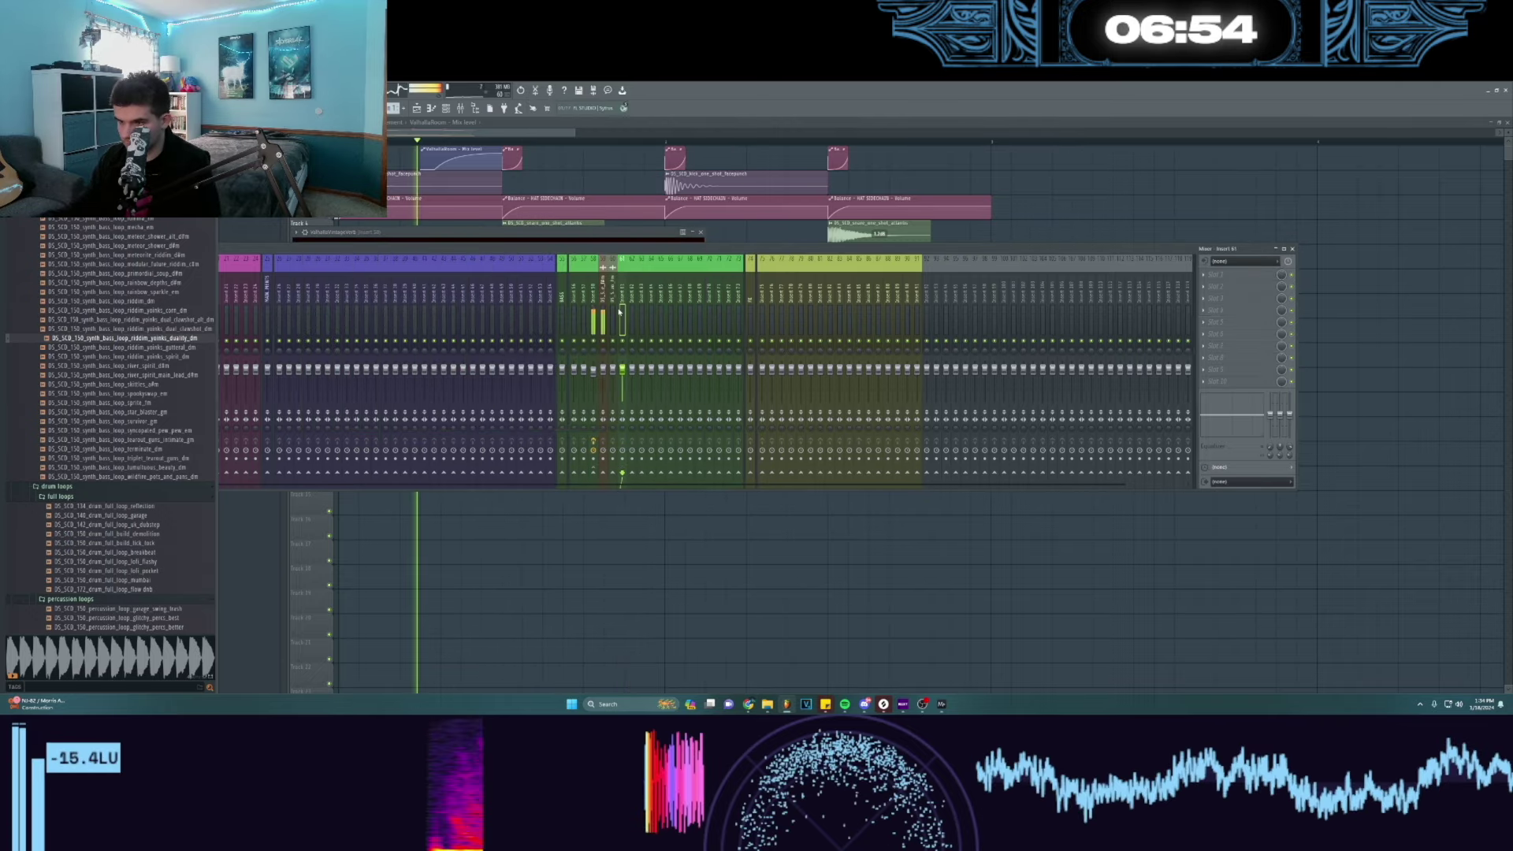
pyautogui.press('F12')
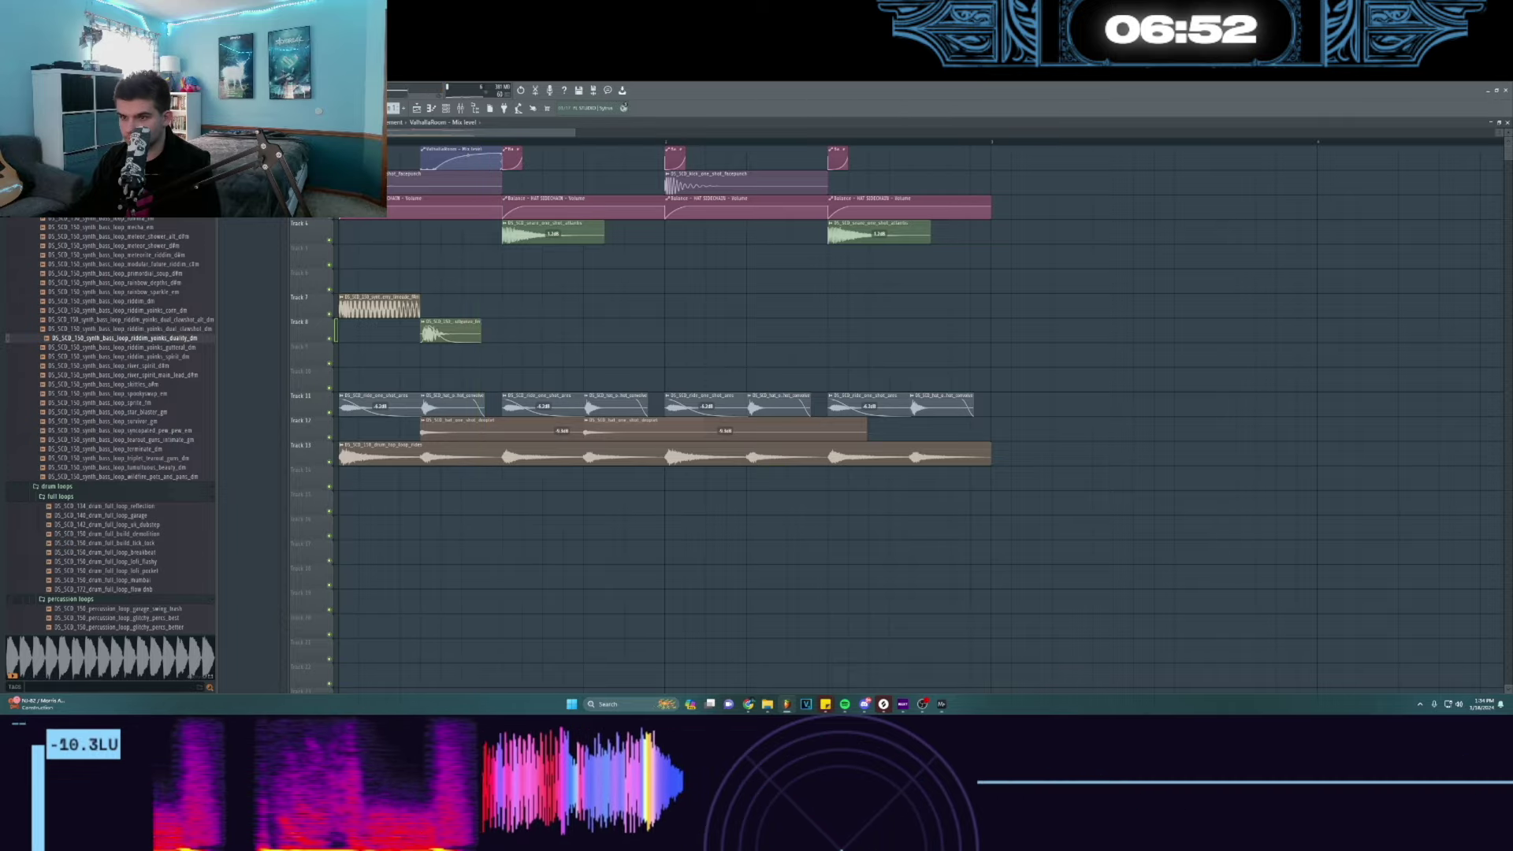
# - Audition the piano loops and the 150 BPM synth bass loops in the sample library
pyautogui.scroll(-8, 134, 394)
pyautogui.scroll(-12, 115, 439)
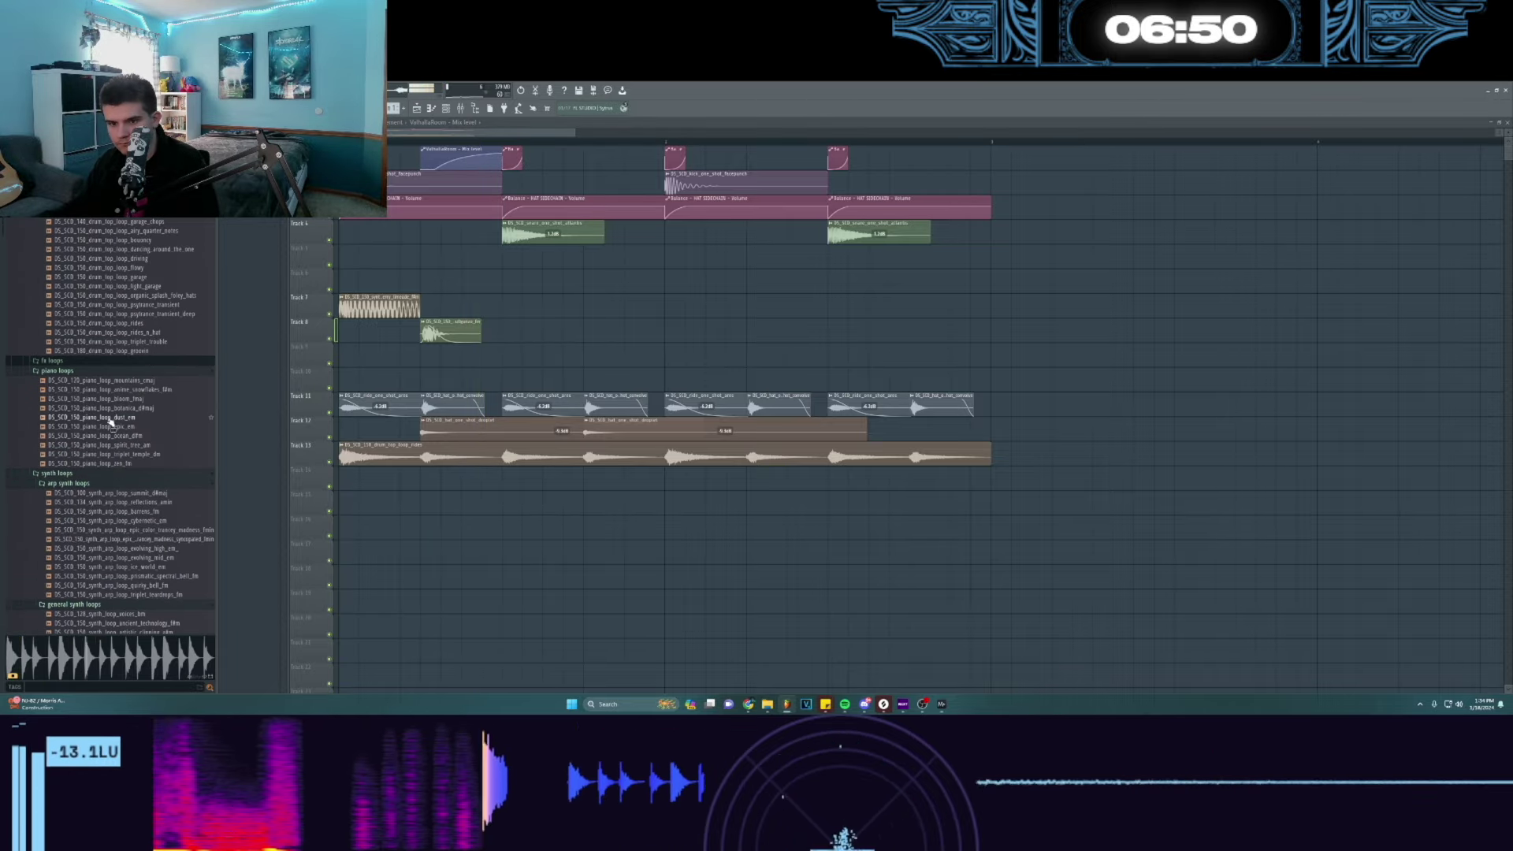
pyautogui.click(109, 399)
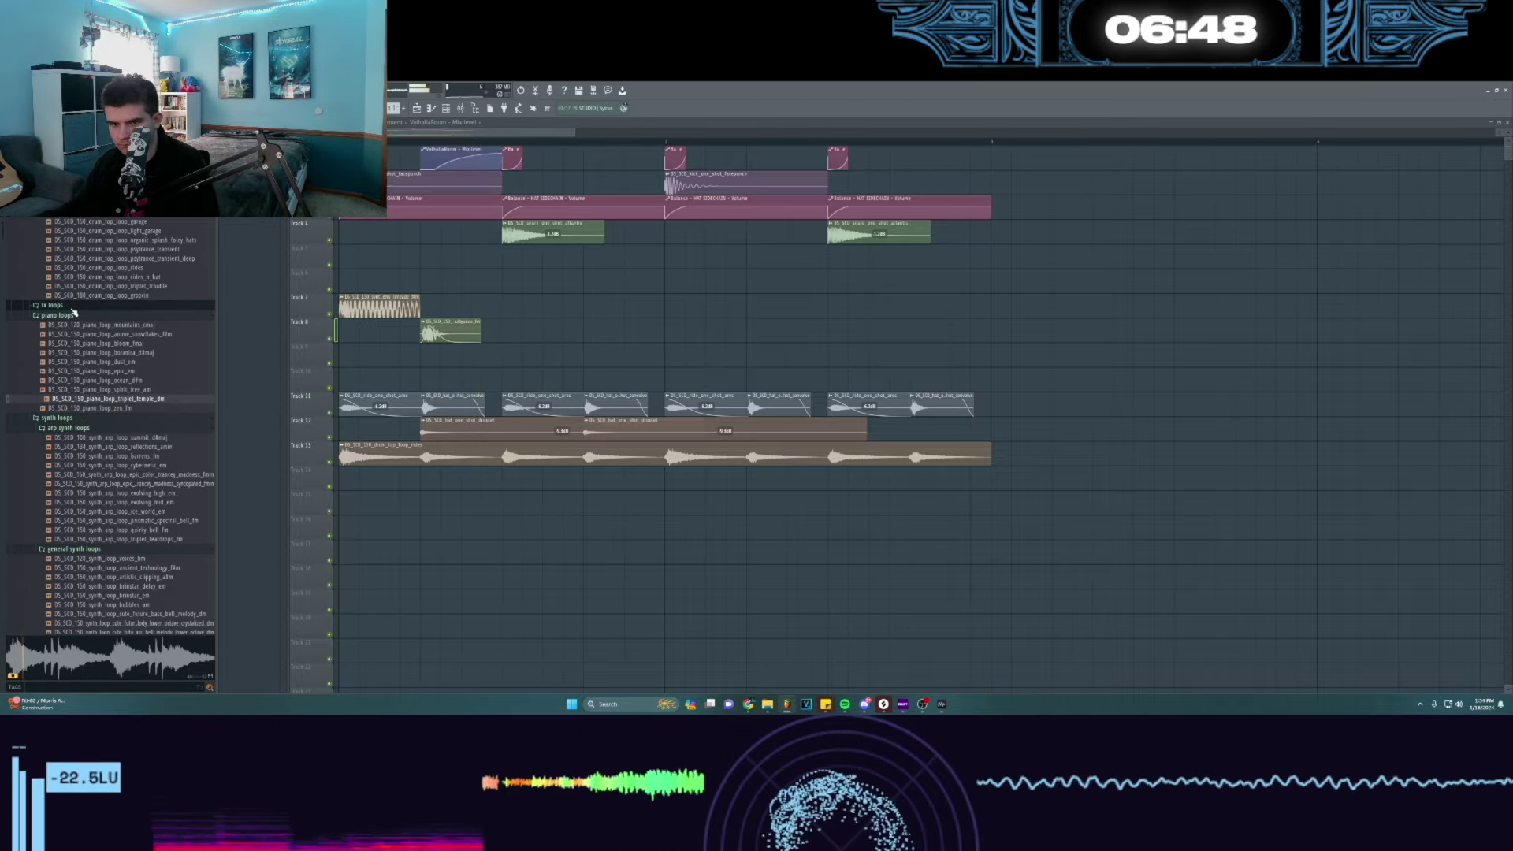
pyautogui.click(55, 305)
pyautogui.click(91, 334)
pyautogui.scroll(-15, 101, 307)
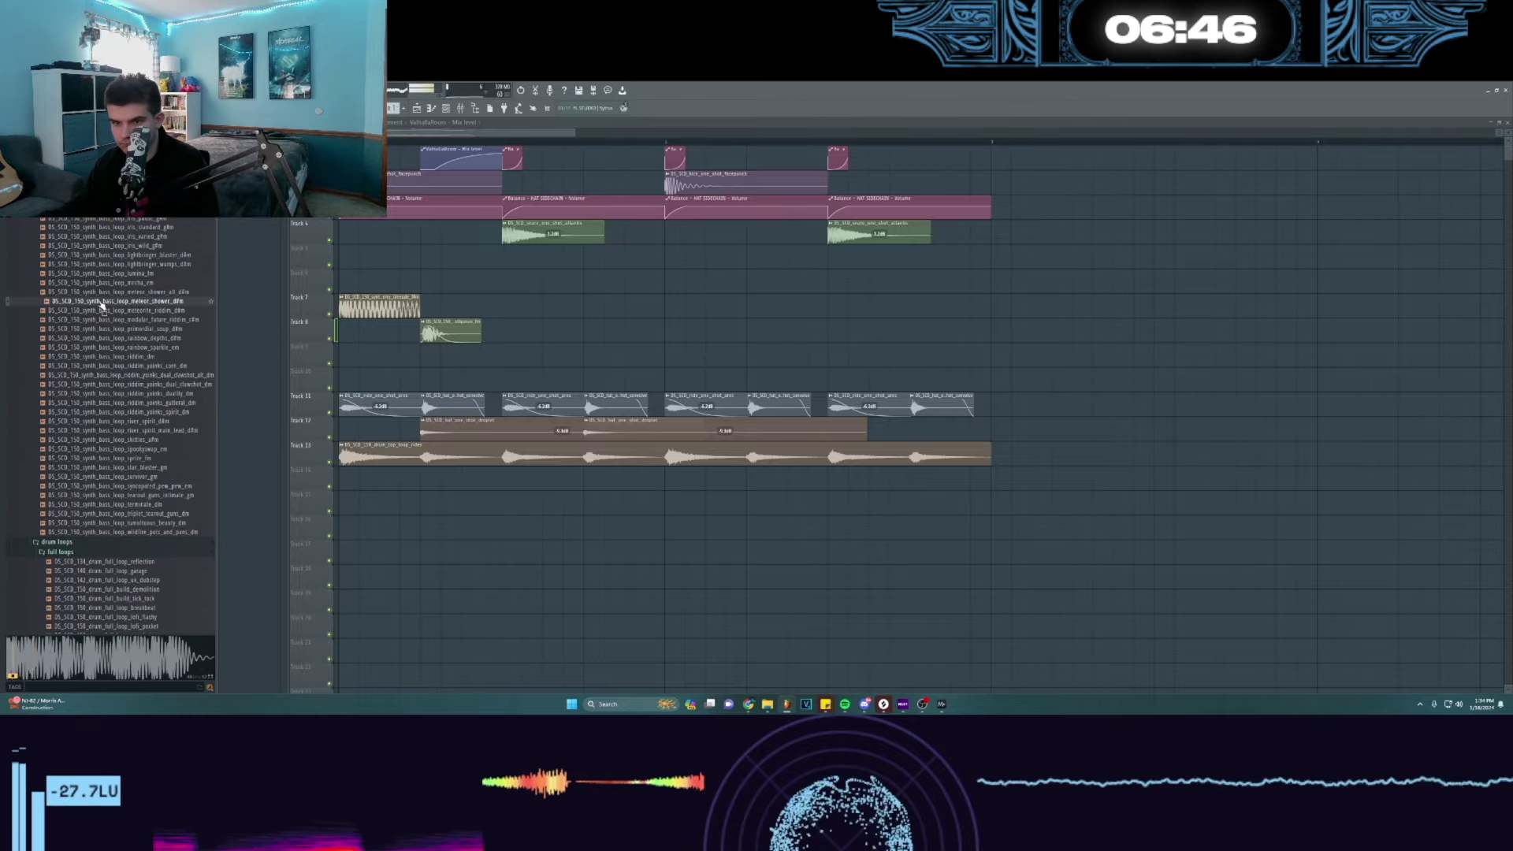
pyautogui.click(103, 302)
pyautogui.scroll(2, 102, 305)
pyautogui.click(102, 303)
pyautogui.click(117, 274)
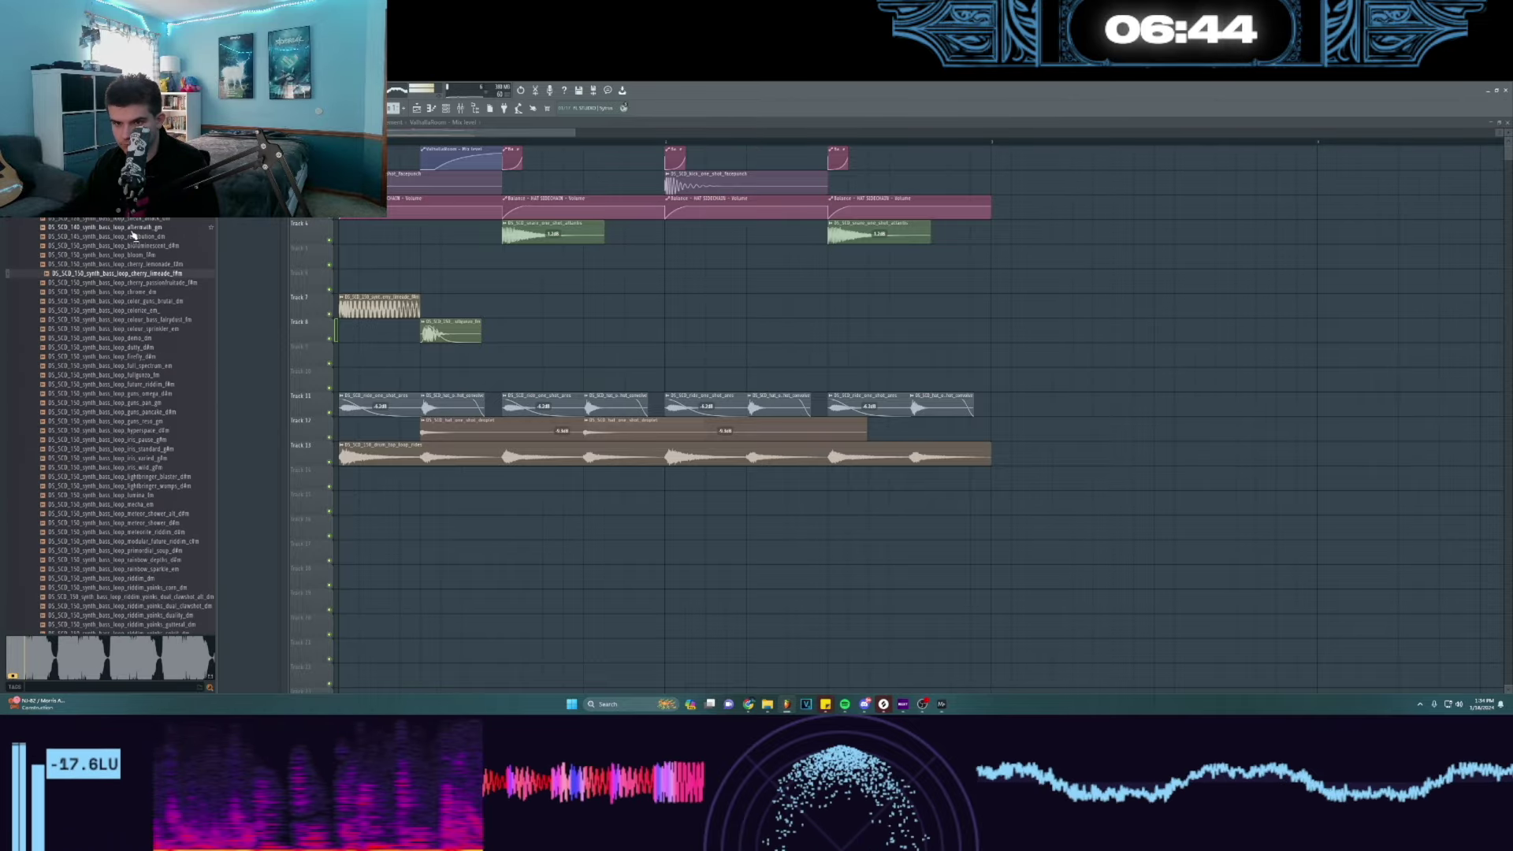
# - Audition the synth_bass_loop_aftermath sample and place it on Track 6 starting at beat 3 of the first bar
pyautogui.click(135, 228)
pyautogui.click(141, 275)
pyautogui.moveTo(126, 227); pyautogui.dragTo(508, 280)
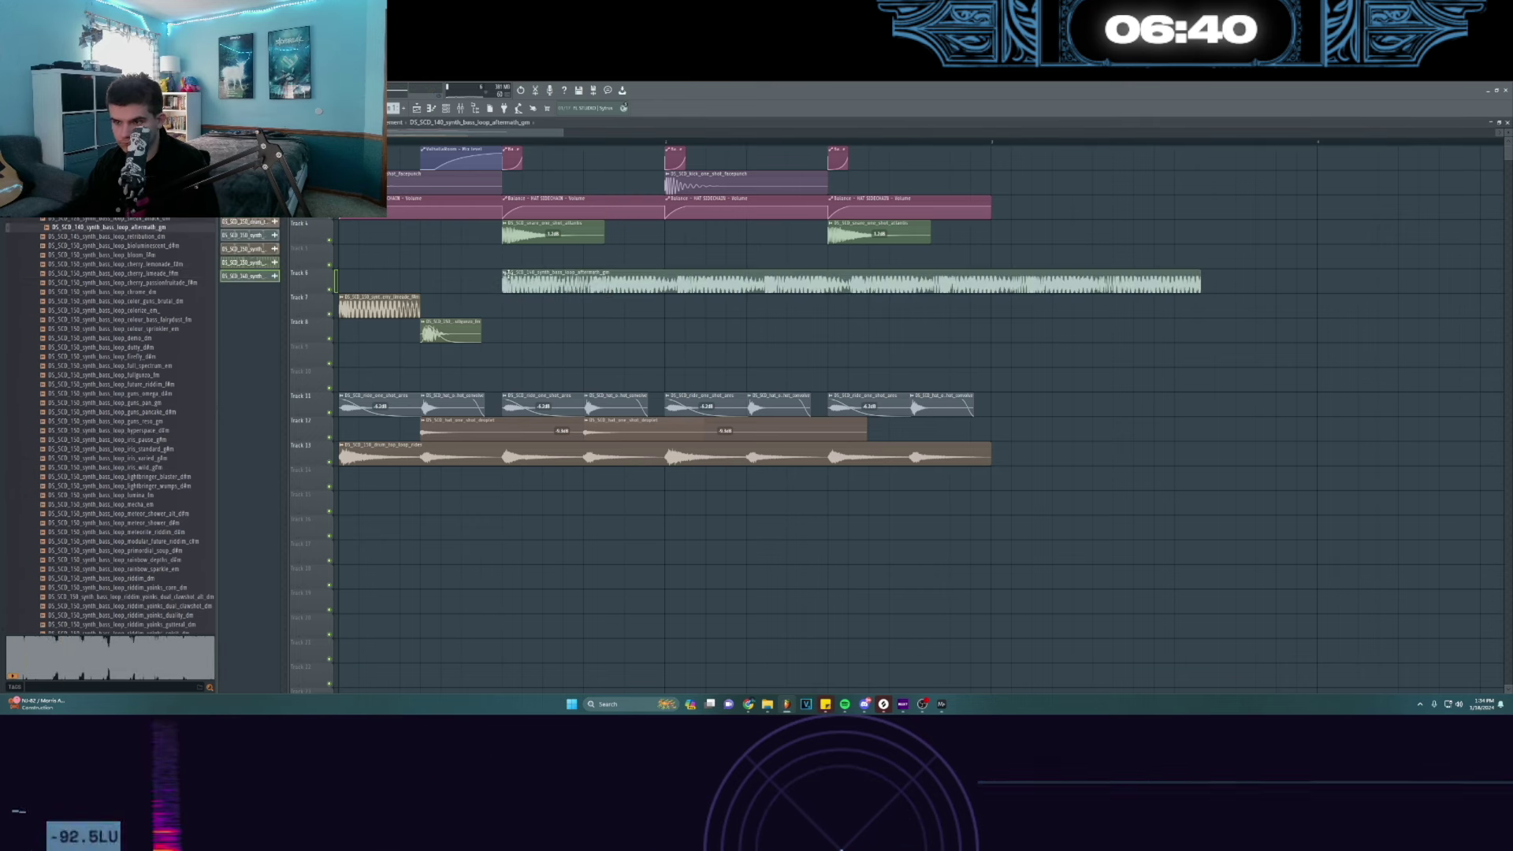
# - Fit the 140 BPM aftermath clip to the project tempo by entering the sample's BPM manually
pyautogui.click(506, 275)
pyautogui.click(585, 331)
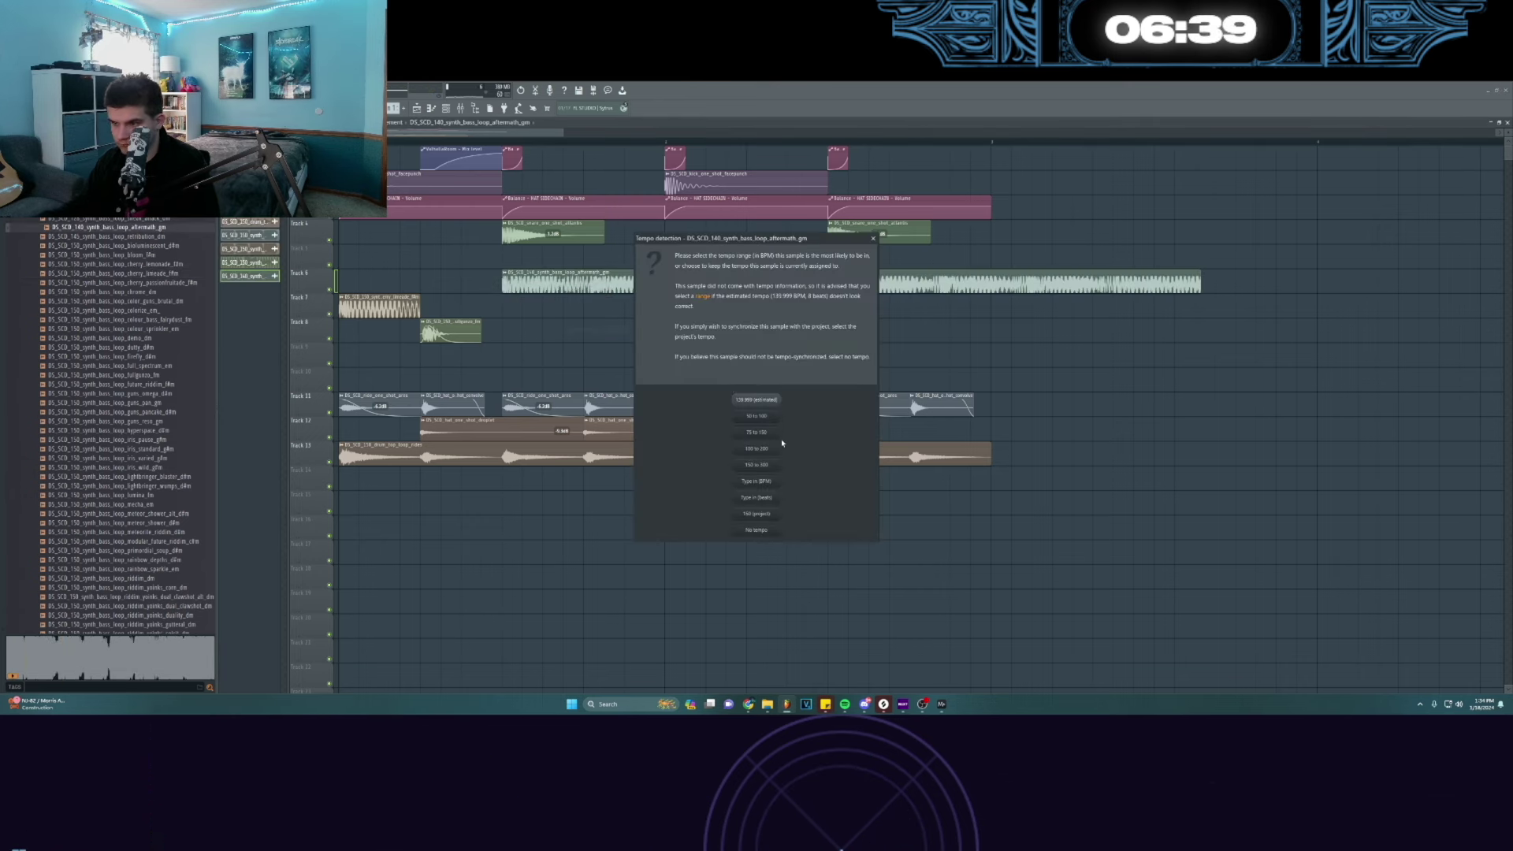
pyautogui.click(770, 482)
pyautogui.press('Return')
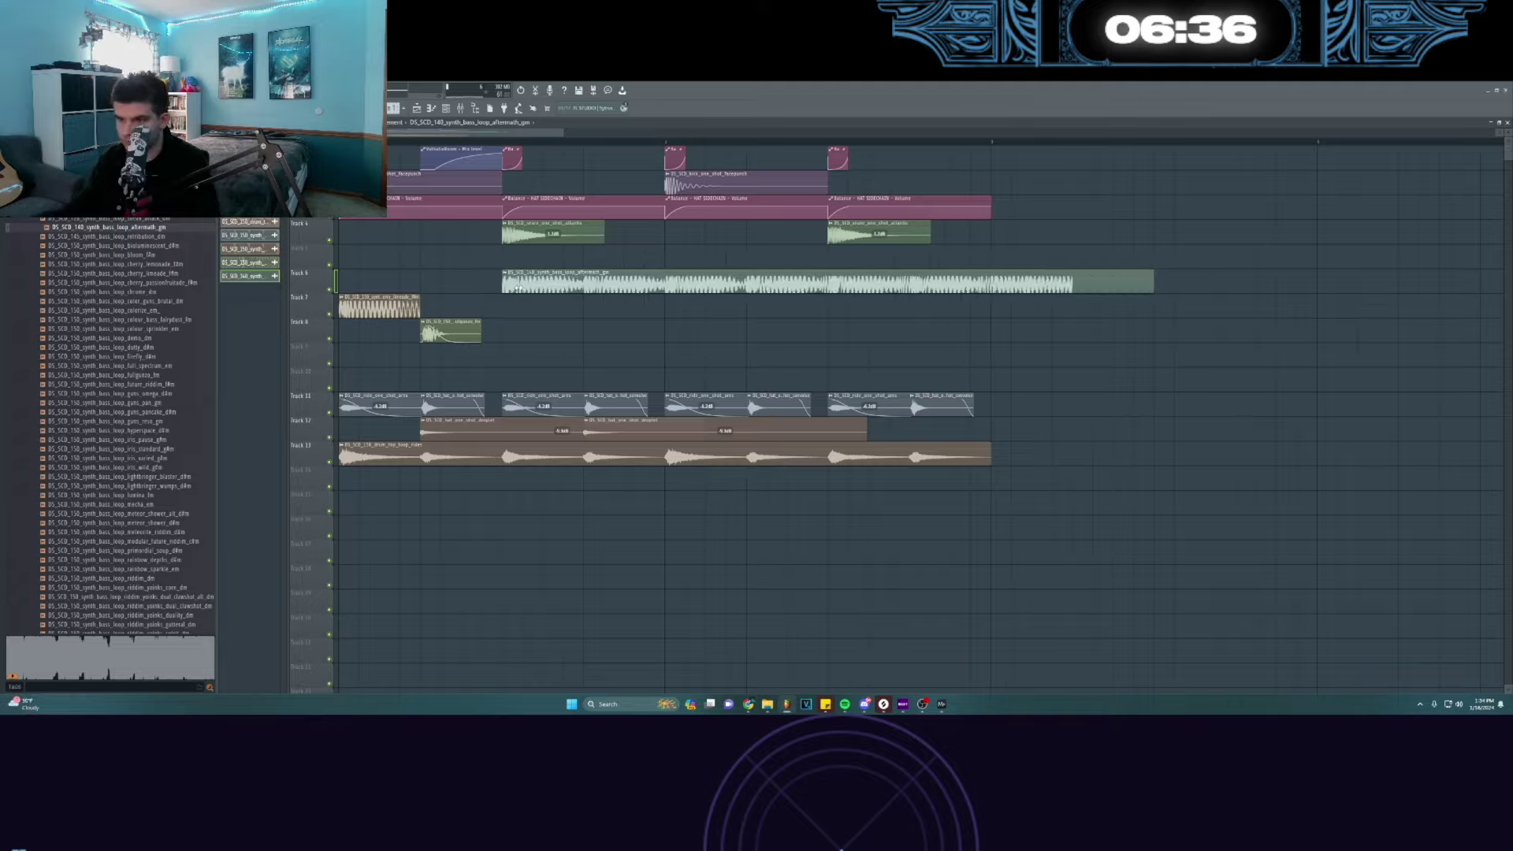
# - Open the aftermath clip's channel settings and check how the clip sounds in the loop
pyautogui.press('space')
pyautogui.doubleClick(566, 284)
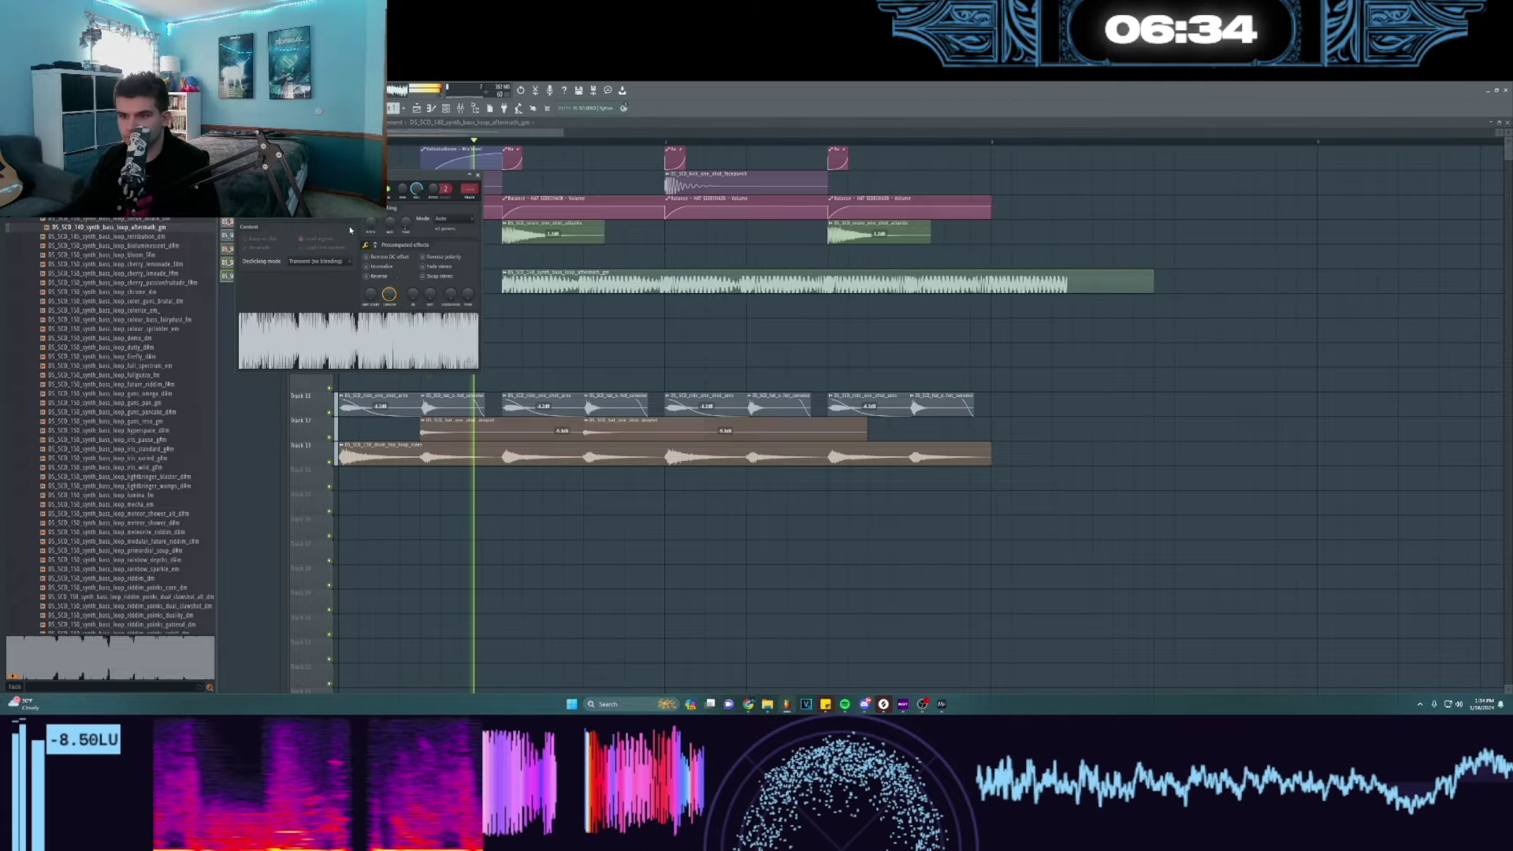
pyautogui.press('space')
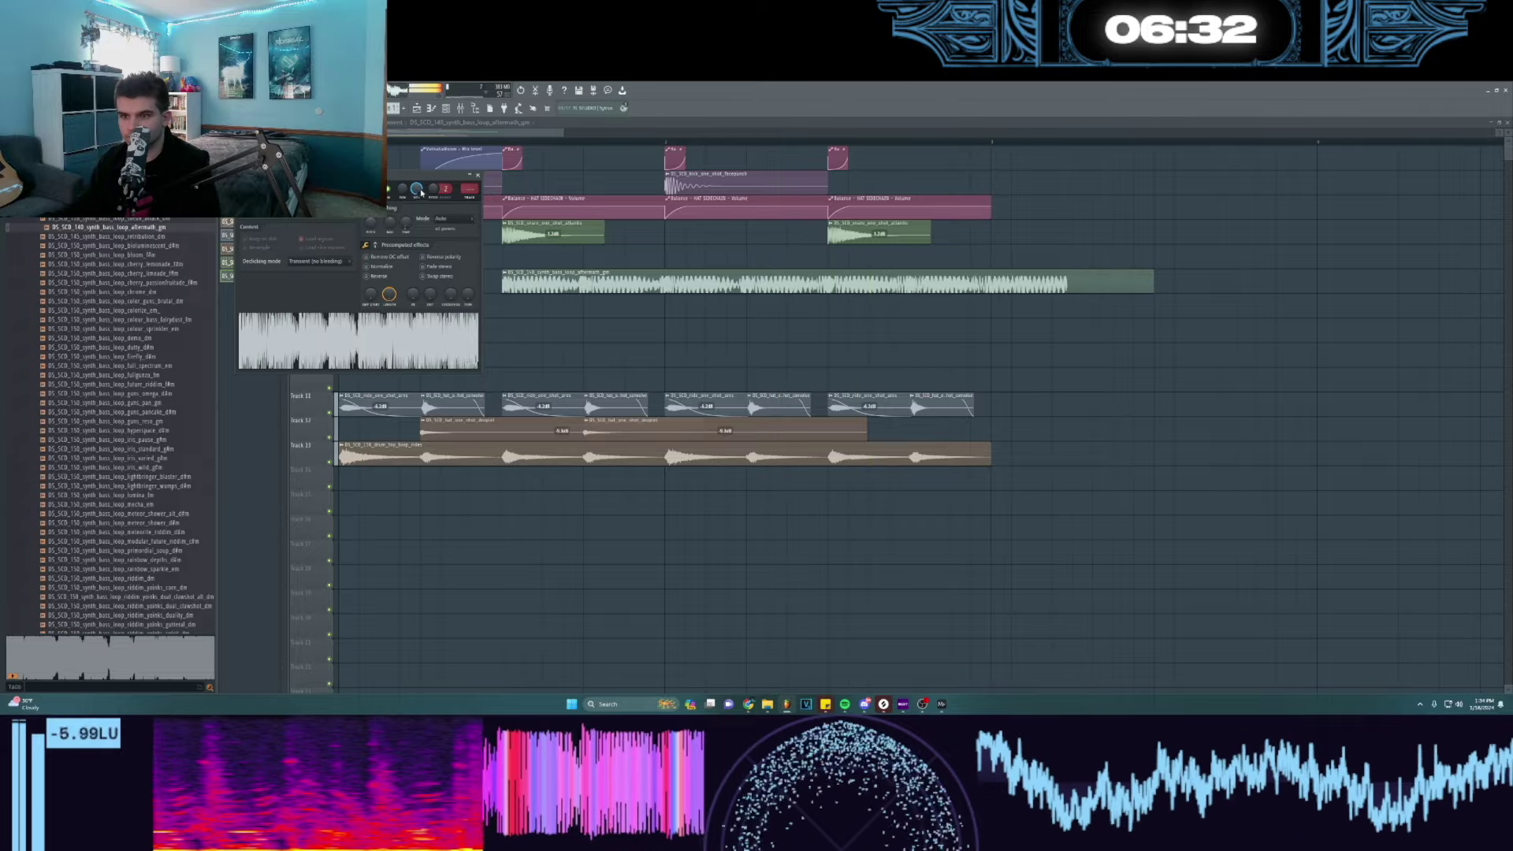
pyautogui.press('space')
pyautogui.click(478, 175)
pyautogui.press('space')
pyautogui.press('space')
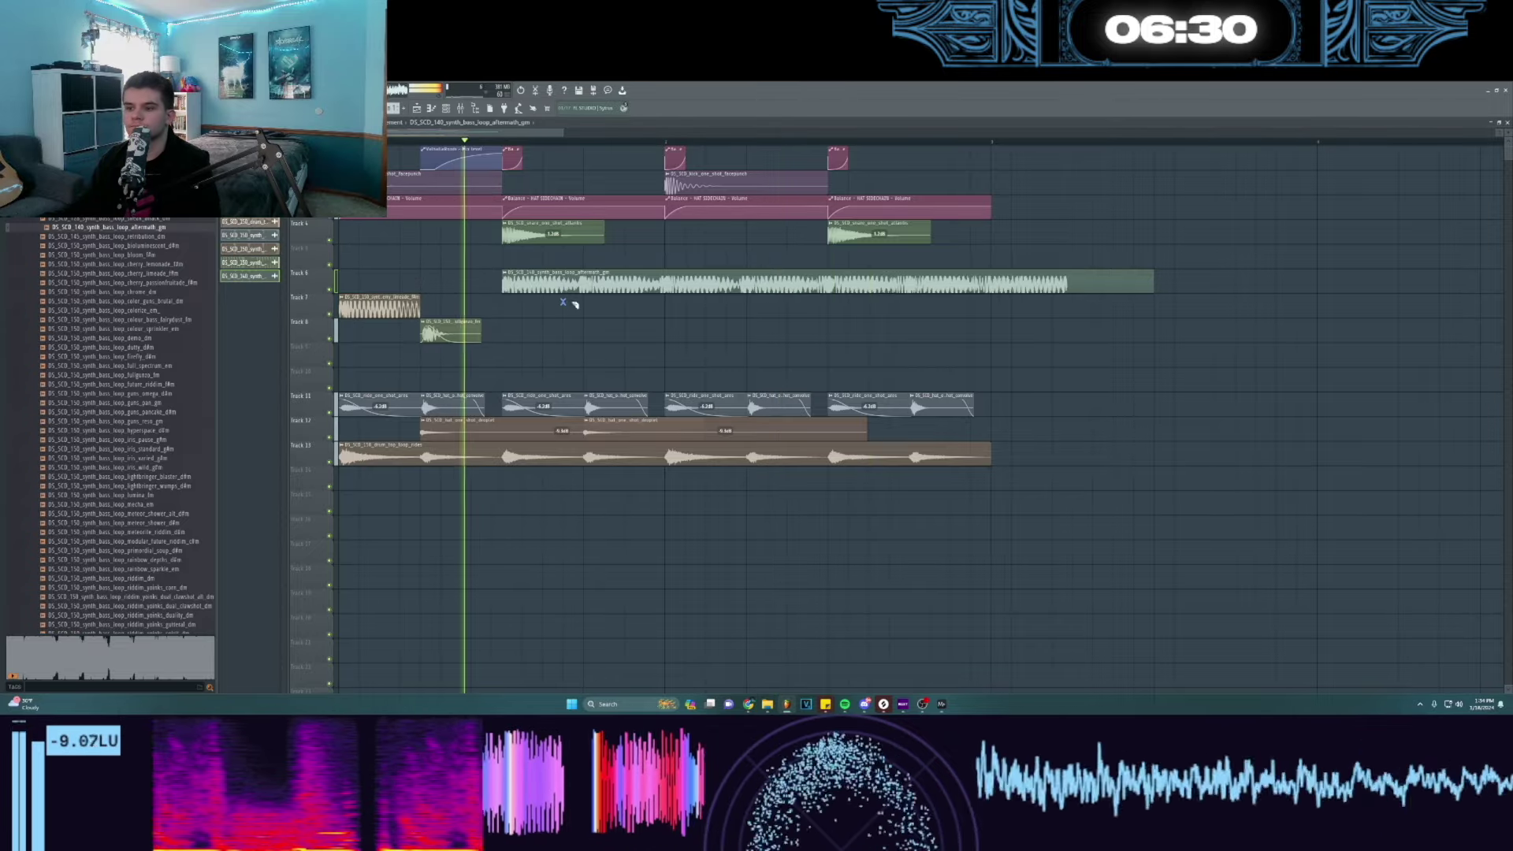
# - Slice the aftermath clip on Track 6 into shorter chops, remove the unwanted part and play the loop
pyautogui.press('space')
pyautogui.moveTo(576, 304)
pyautogui.mouseDown()
pyautogui.moveTo(579, 265)
pyautogui.moveTo(635, 284)
pyautogui.moveTo(863, 284)
pyautogui.mouseUp()
pyautogui.press('space')
pyautogui.rightClick(595, 285)
pyautogui.press('space')
pyautogui.press('space')
# - Move the reverb automation clip to Track 9 and shorten the aftermath slice at beat 4 of bar 1 to half a beat
pyautogui.moveTo(461, 159); pyautogui.dragTo(461, 356)
pyautogui.press('space')
pyautogui.press('space')
pyautogui.moveTo(662, 282); pyautogui.dragTo(625, 282)
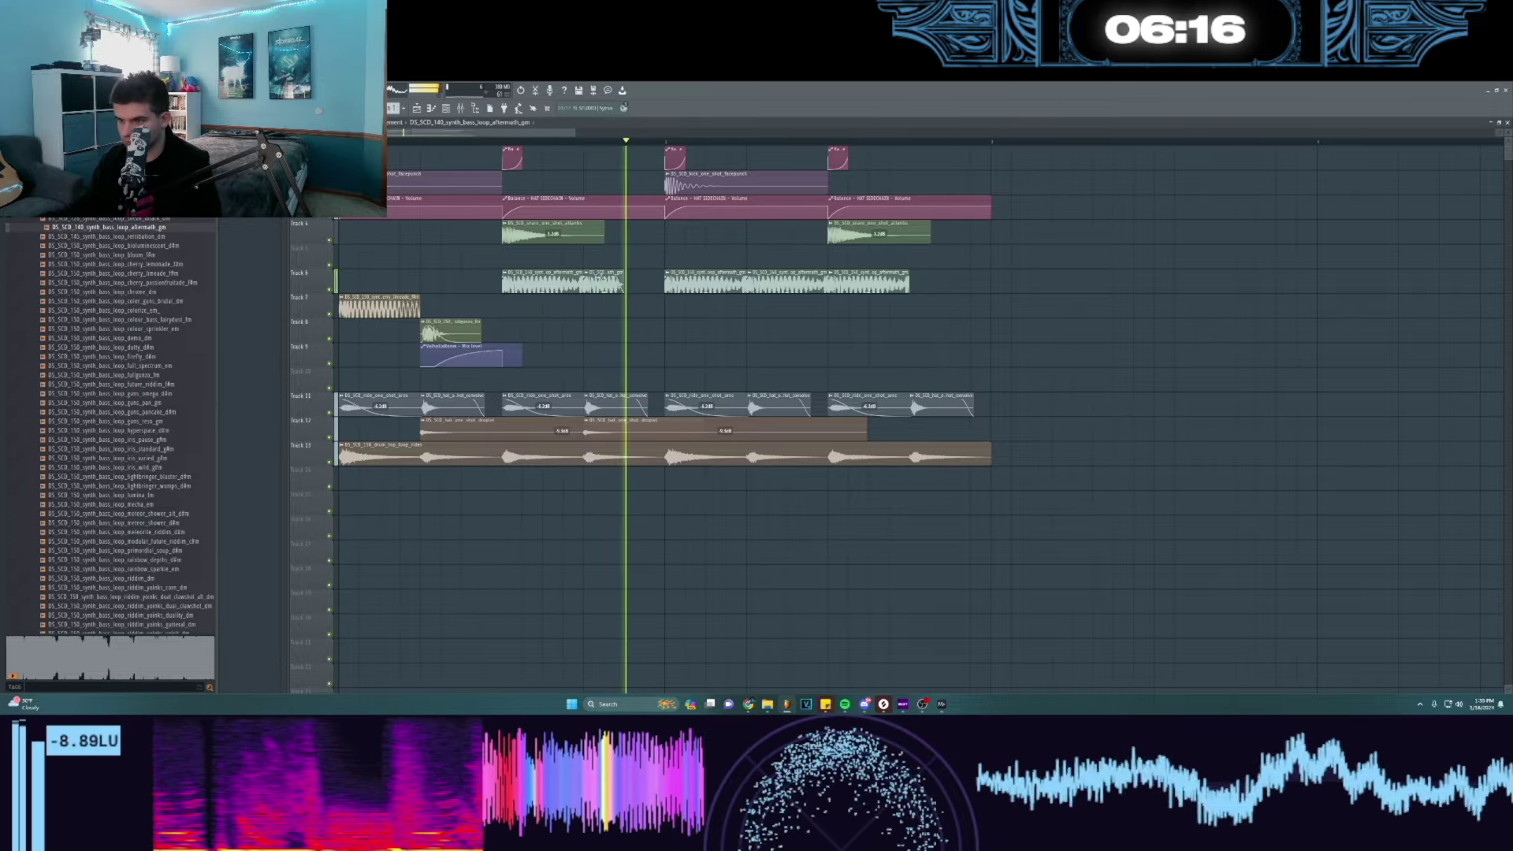
# - Audition more 150 BPM synth bass loops and full drum loops in the sample library
pyautogui.scroll(-10, 125, 341)
pyautogui.click(160, 311)
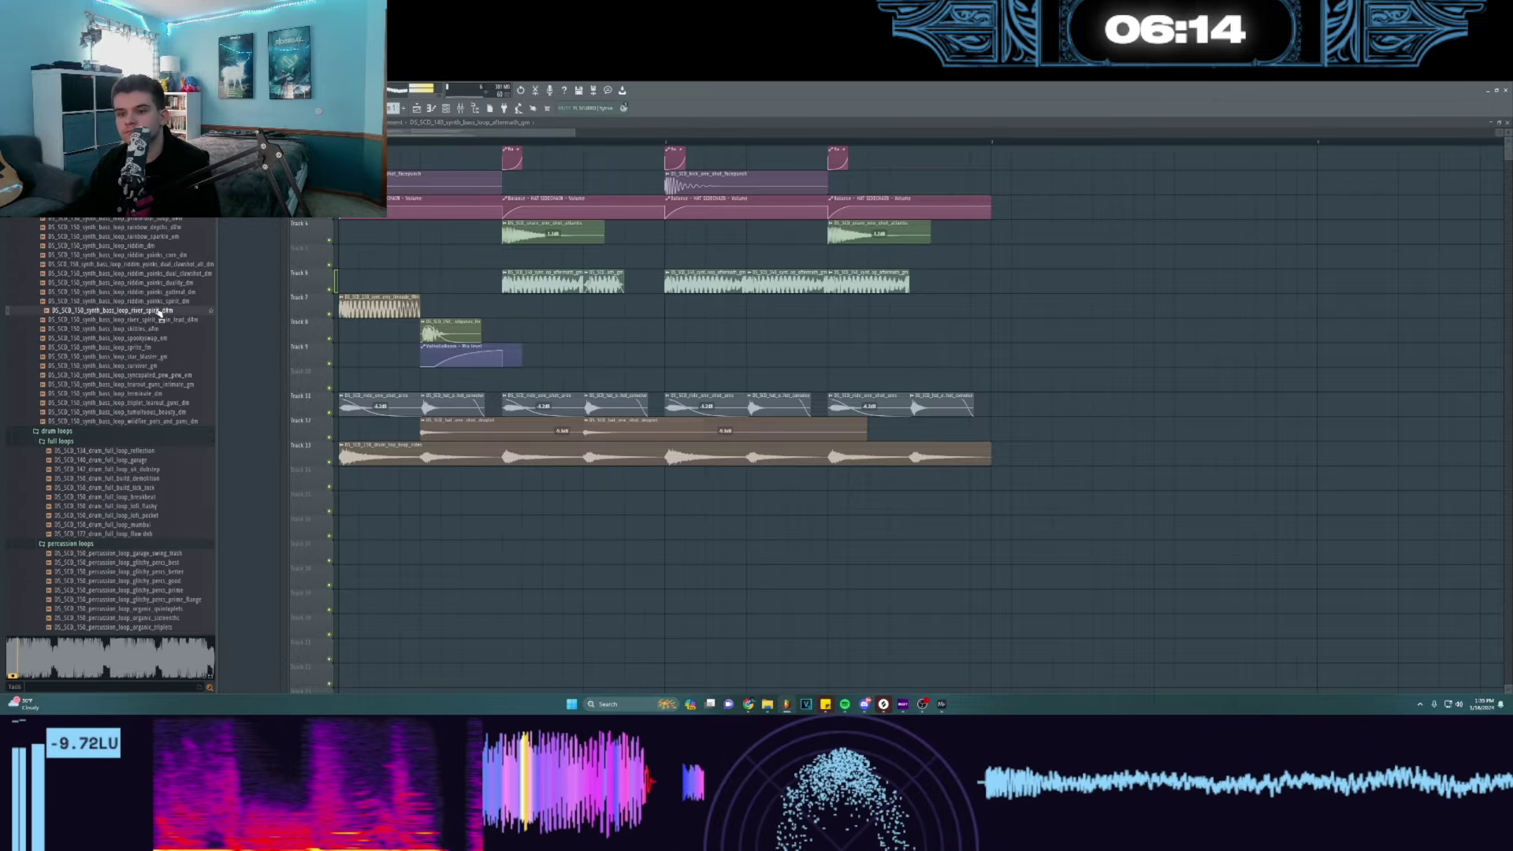
pyautogui.click(160, 348)
pyautogui.scroll(-7, 148, 350)
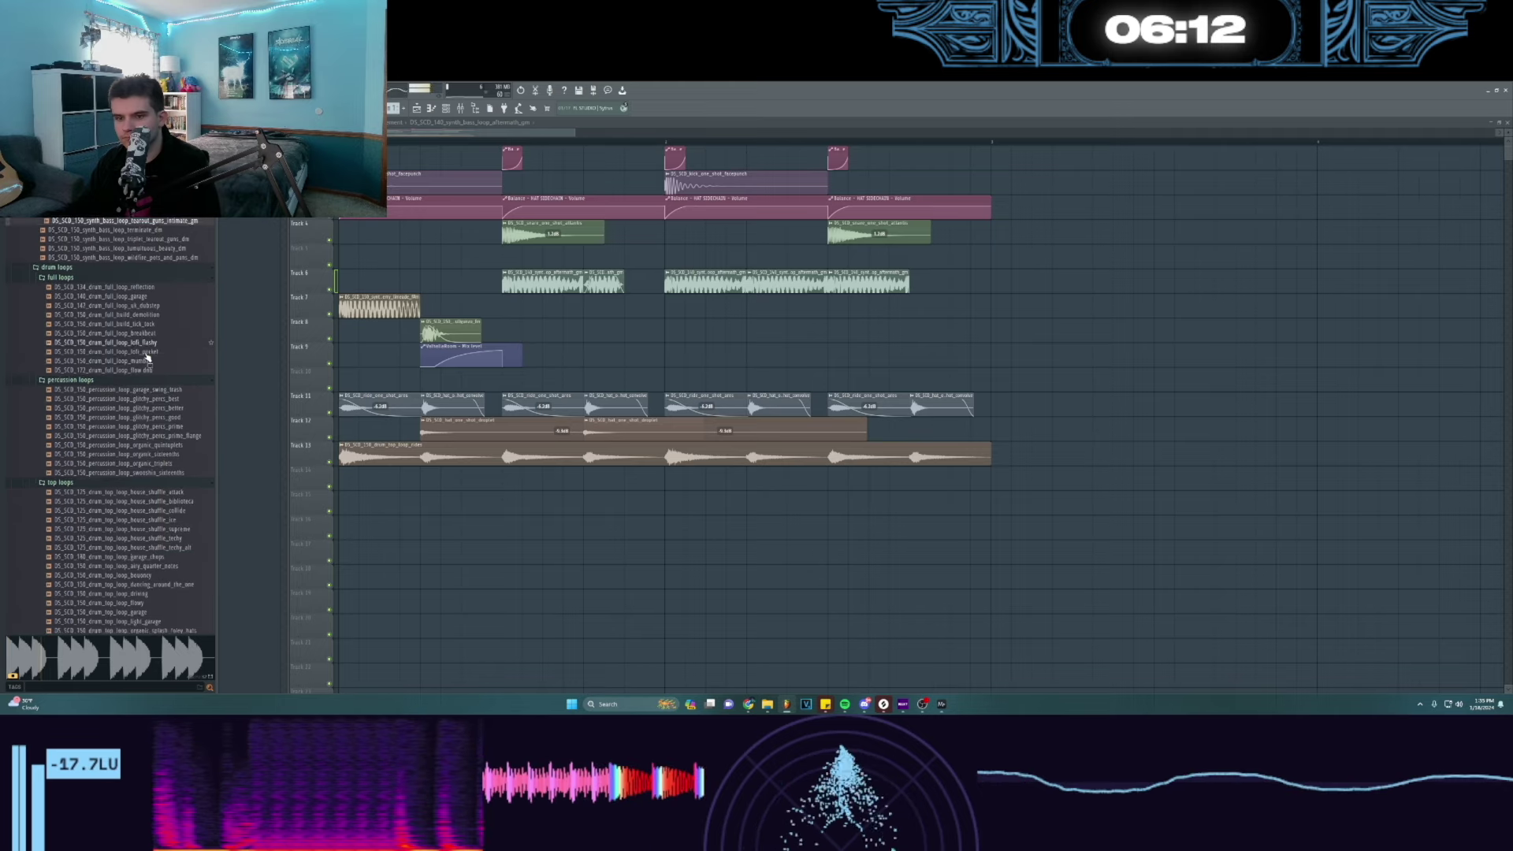
pyautogui.click(143, 352)
pyautogui.click(143, 352)
pyautogui.scroll(4, 110, 323)
pyautogui.scroll(1, 83, 291)
pyautogui.click(86, 264)
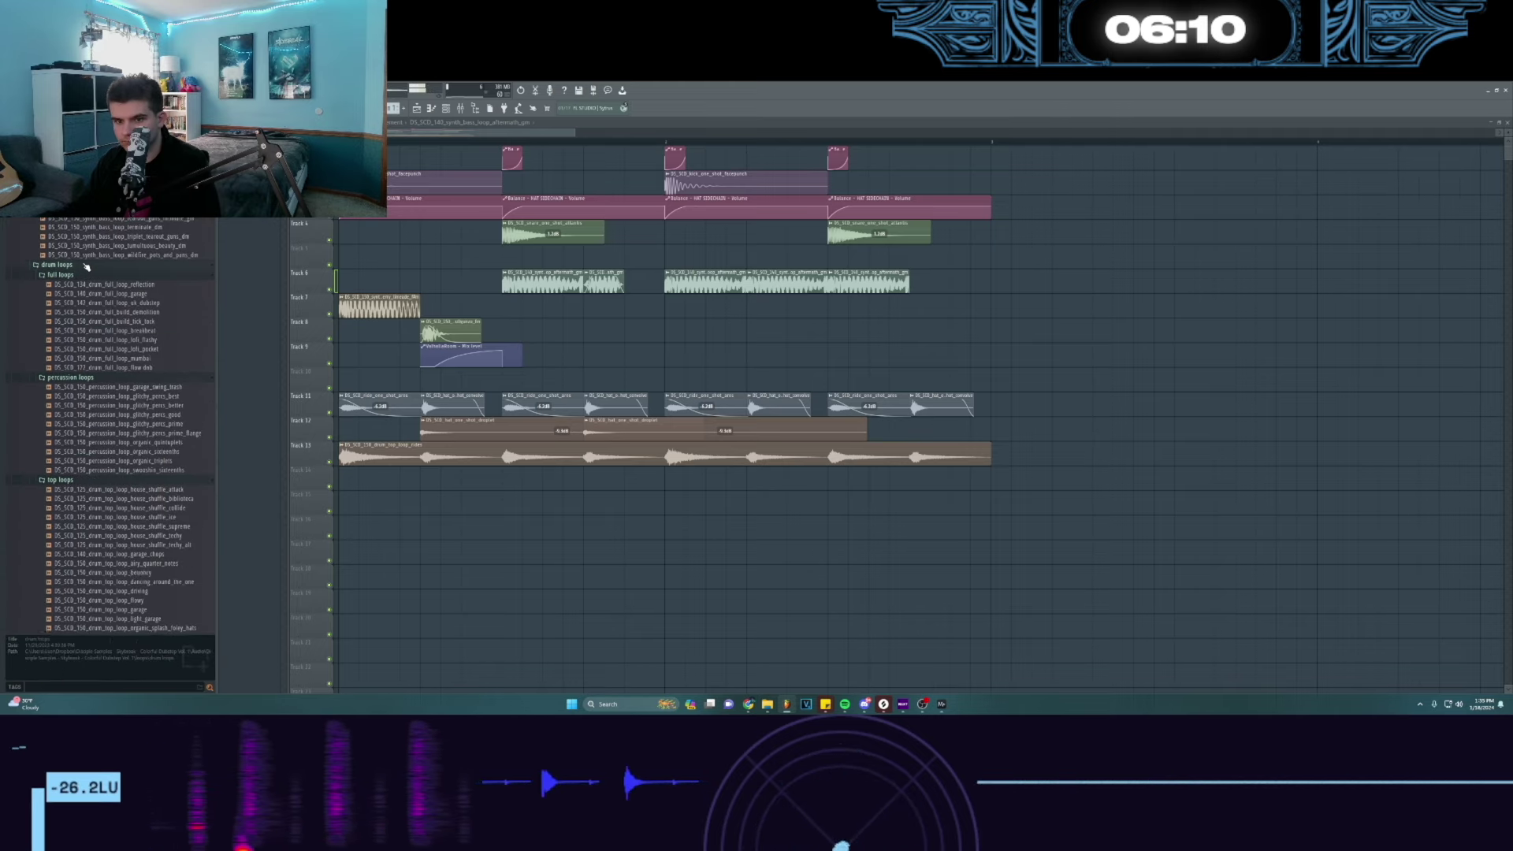
pyautogui.scroll(12, 103, 282)
pyautogui.scroll(-6, 94, 248)
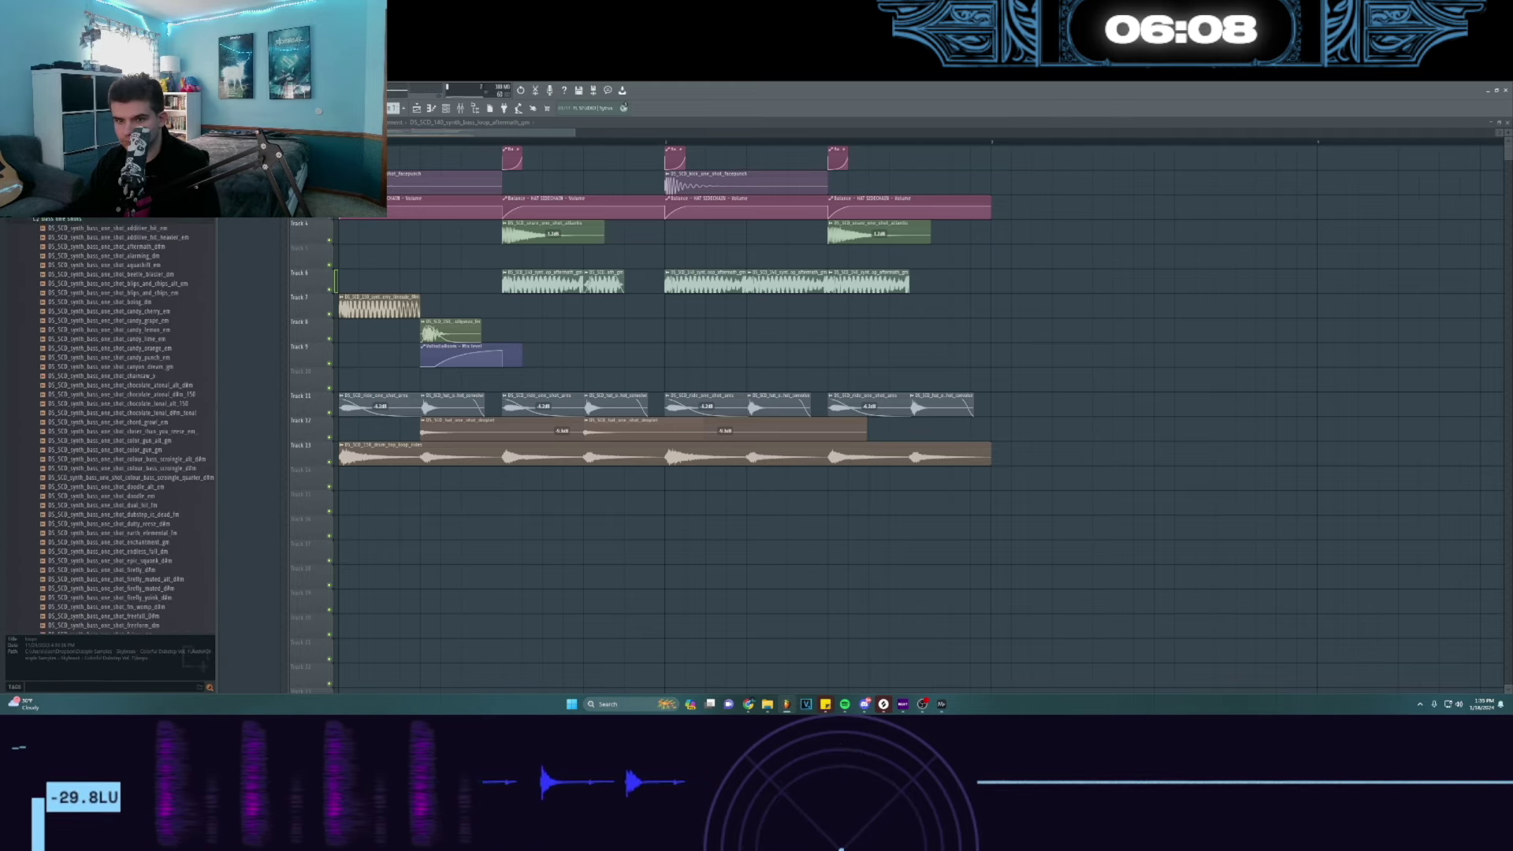
# - Audition the synth bass one-shots and place colour_bass_scrongle_alt on Track 7, half a beat before bar 2
pyautogui.click(92, 248)
pyautogui.scroll(-3, 94, 260)
pyautogui.click(102, 278)
pyautogui.click(110, 294)
pyautogui.scroll(-2, 113, 299)
pyautogui.click(115, 298)
pyautogui.scroll(-4, 120, 306)
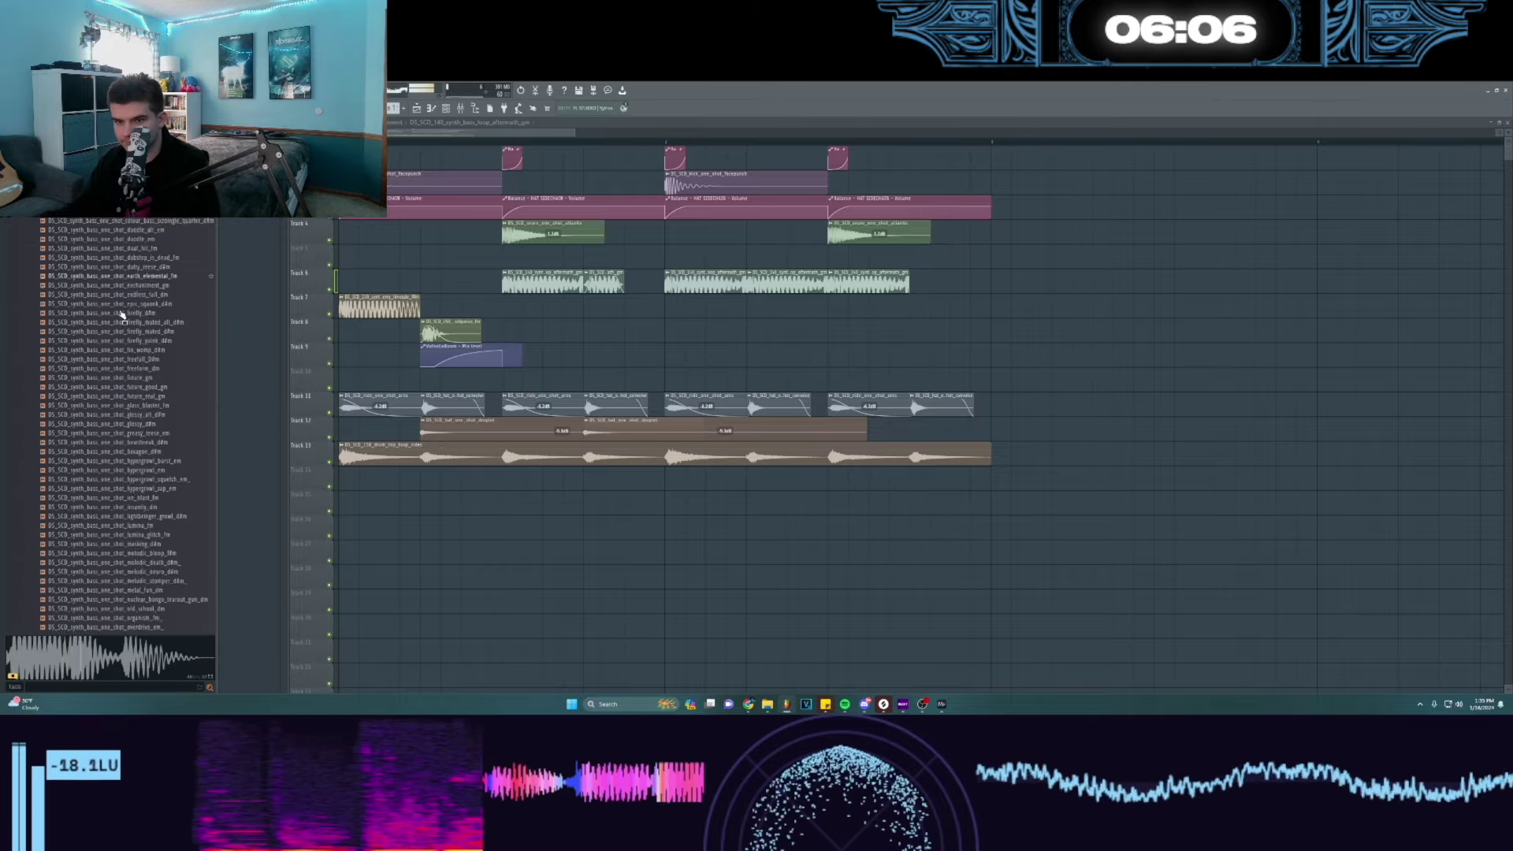
pyautogui.click(123, 303)
pyautogui.click(118, 202)
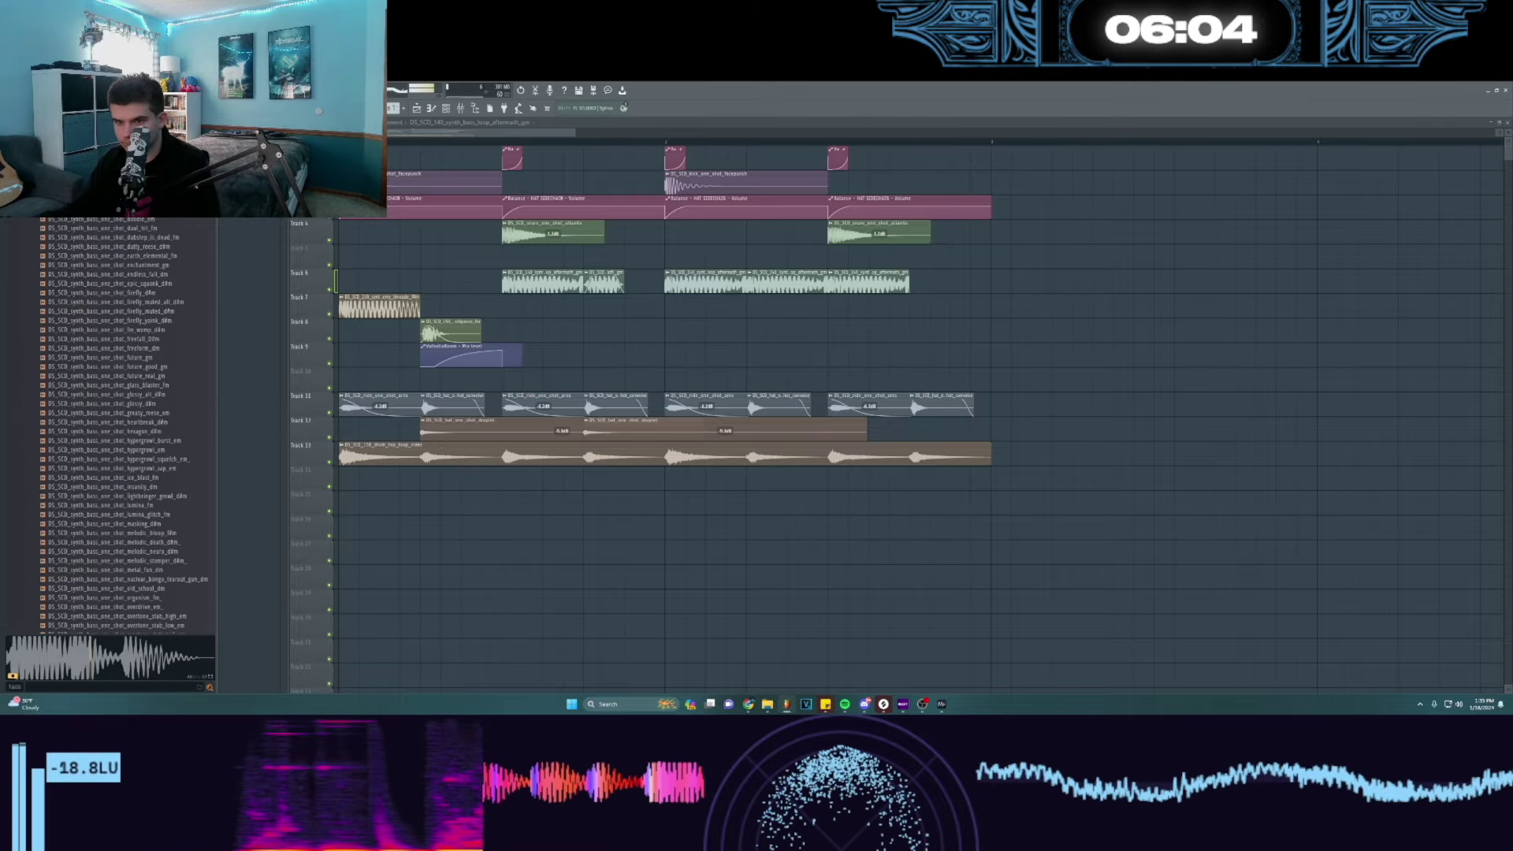
pyautogui.moveTo(116, 307); pyautogui.dragTo(569, 308)
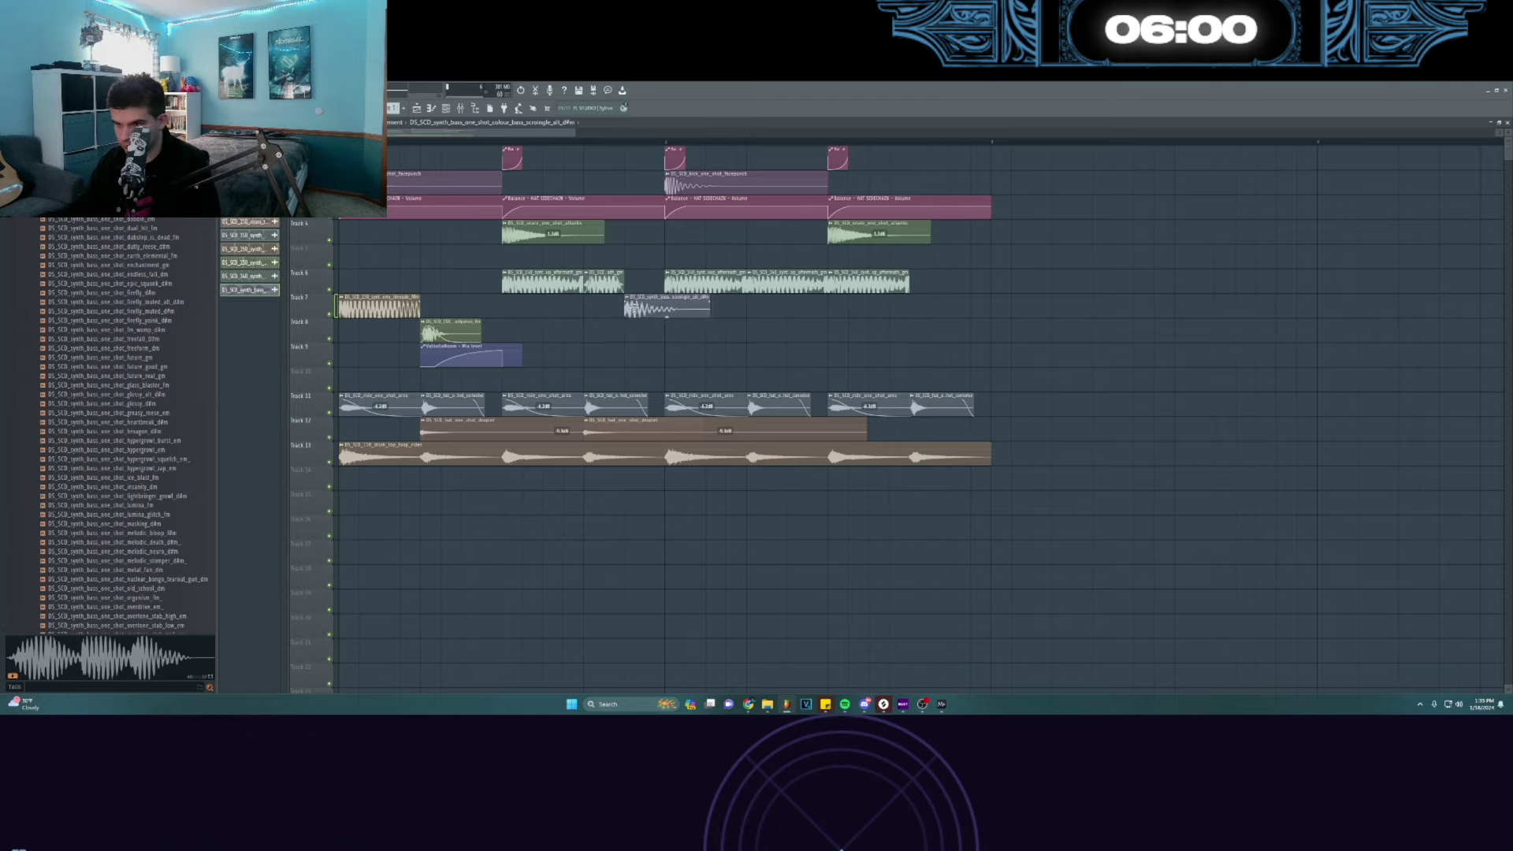
# - Route the colour bass one-shot to its own mixer insert beside the other bass inserts and play it in the loop
pyautogui.doubleClick(635, 307)
pyautogui.press('space')
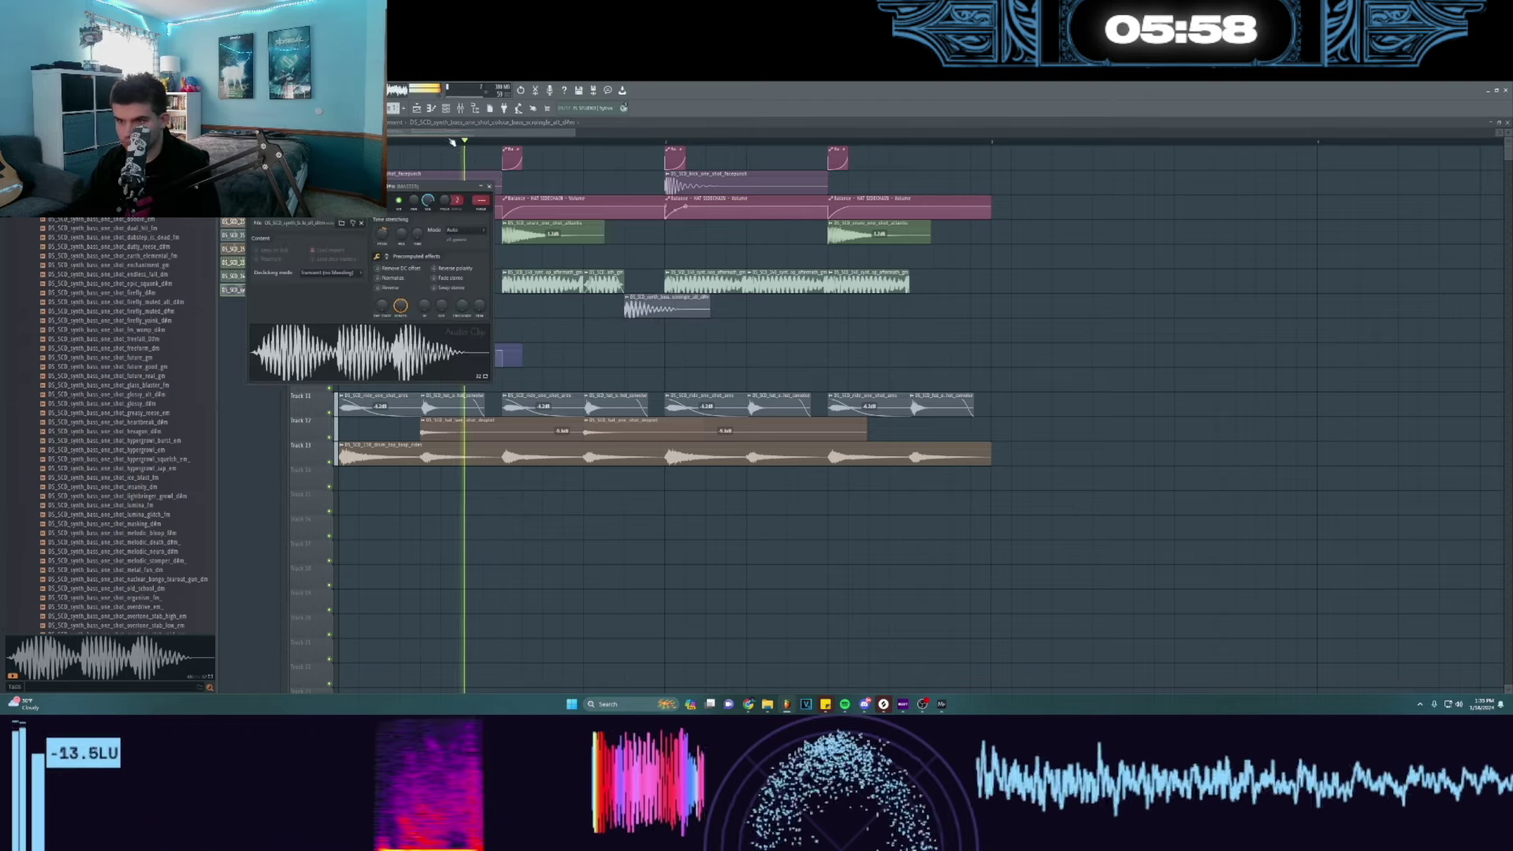
pyautogui.press('F9')
pyautogui.hotkey('ctrl', 'l')
pyautogui.press('space')
pyautogui.press('space')
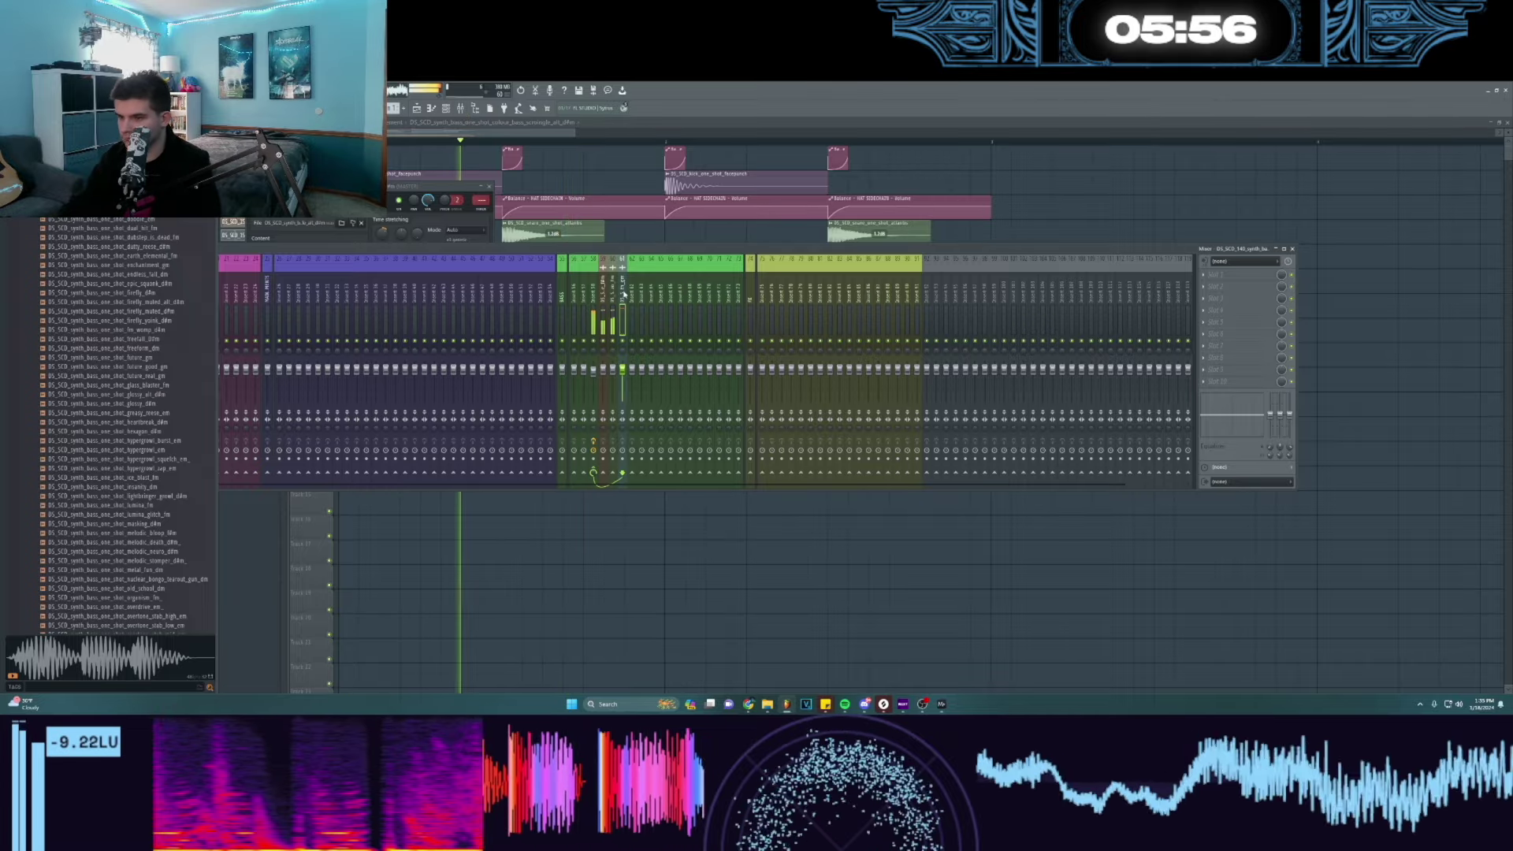
pyautogui.click(628, 142)
pyautogui.scroll(1, 626, 144)
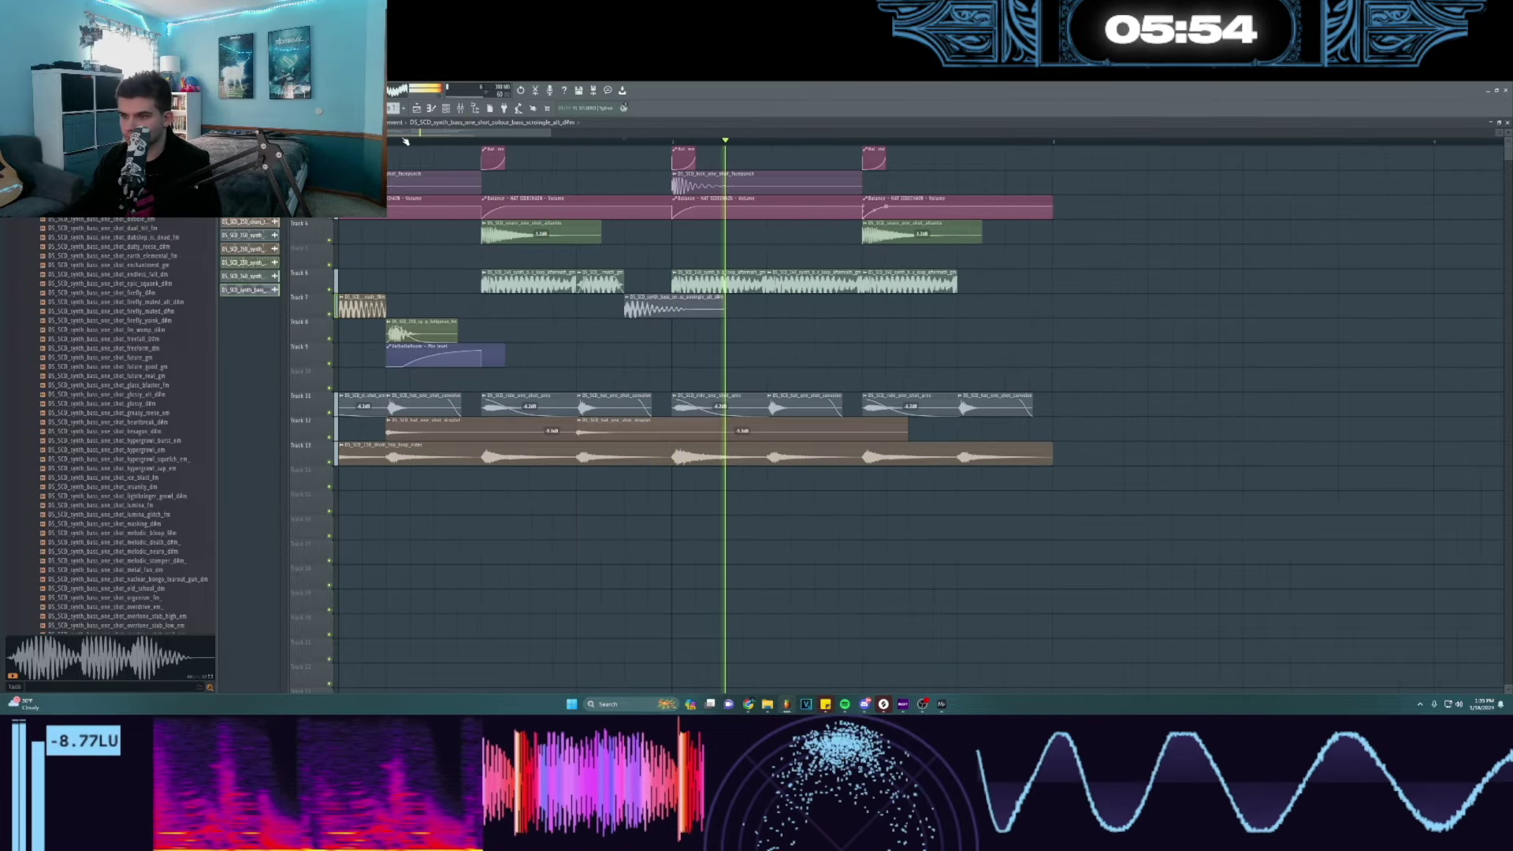
# - Slice the colour bass clip on Track 7 at the start of bar 2 and play the transition
pyautogui.moveTo(687, 307)
pyautogui.mouseDown()
pyautogui.moveTo(697, 324)
pyautogui.moveTo(672, 324)
pyautogui.mouseUp()
pyautogui.hotkey('ctrl', 'z')
pyautogui.press('space')
pyautogui.press('space')
pyautogui.press('space')
pyautogui.press('space')
pyautogui.press('space')
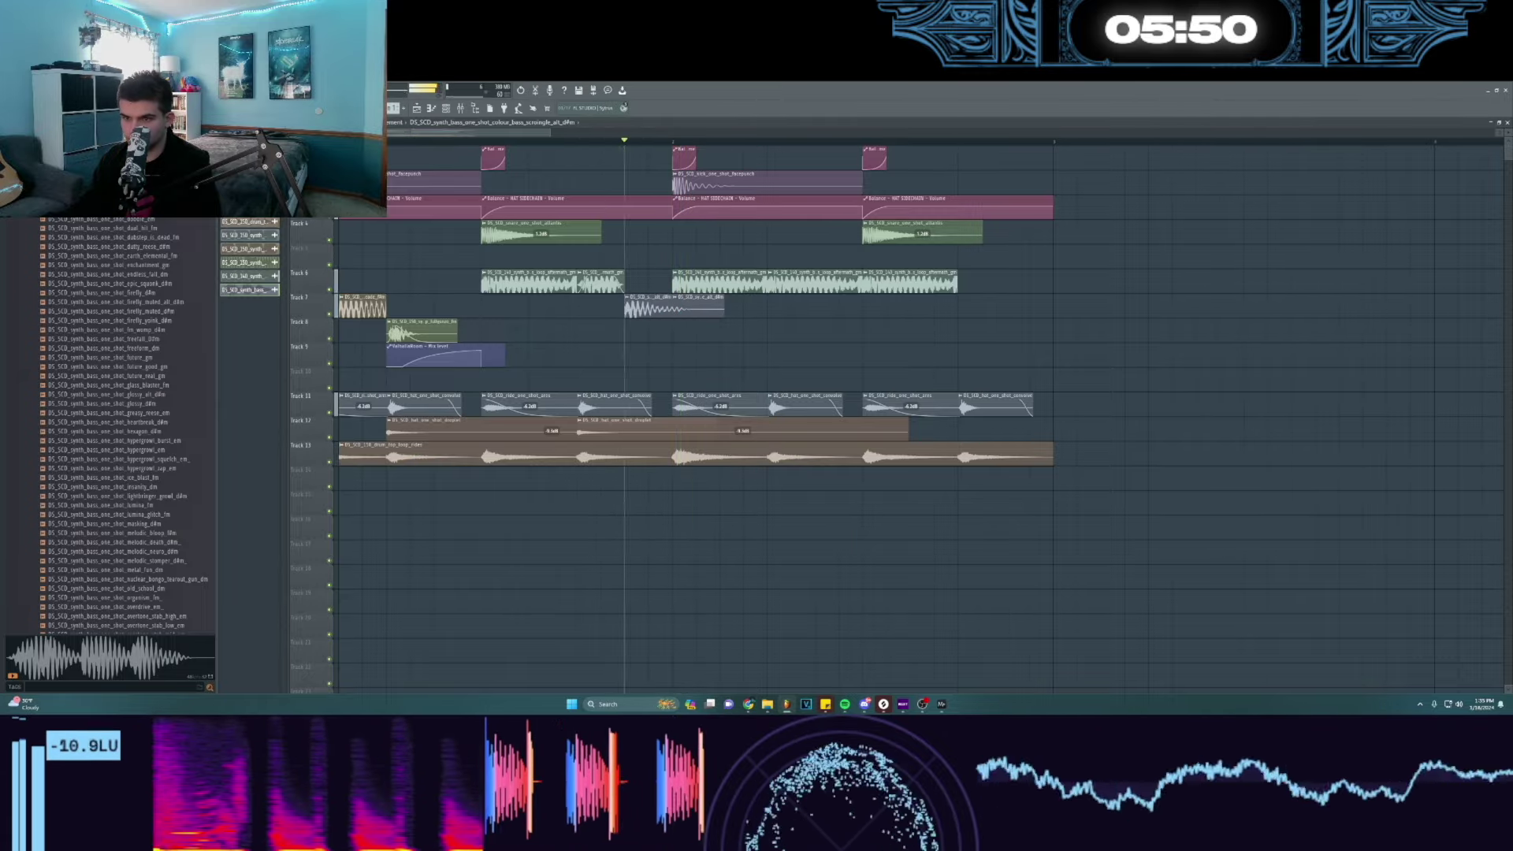
# - Repeat the half-beat aftermath slice at beat 4 of bar 2, followed by the colour bass slice on Track 7
pyautogui.moveTo(585, 144); pyautogui.dragTo(624, 147)
pyautogui.click(604, 284)
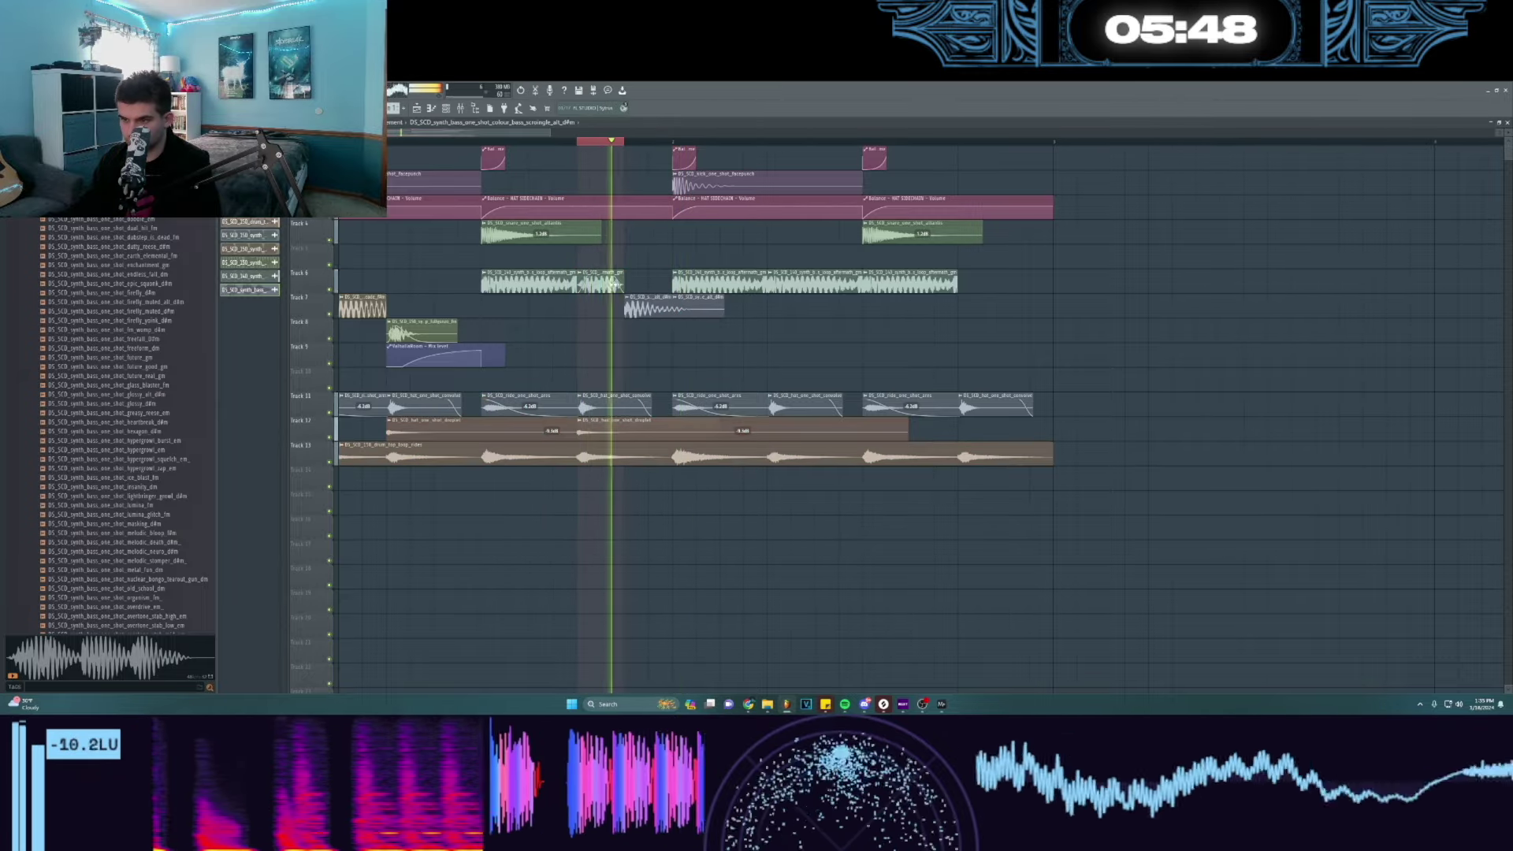
pyautogui.doubleClick(483, 142)
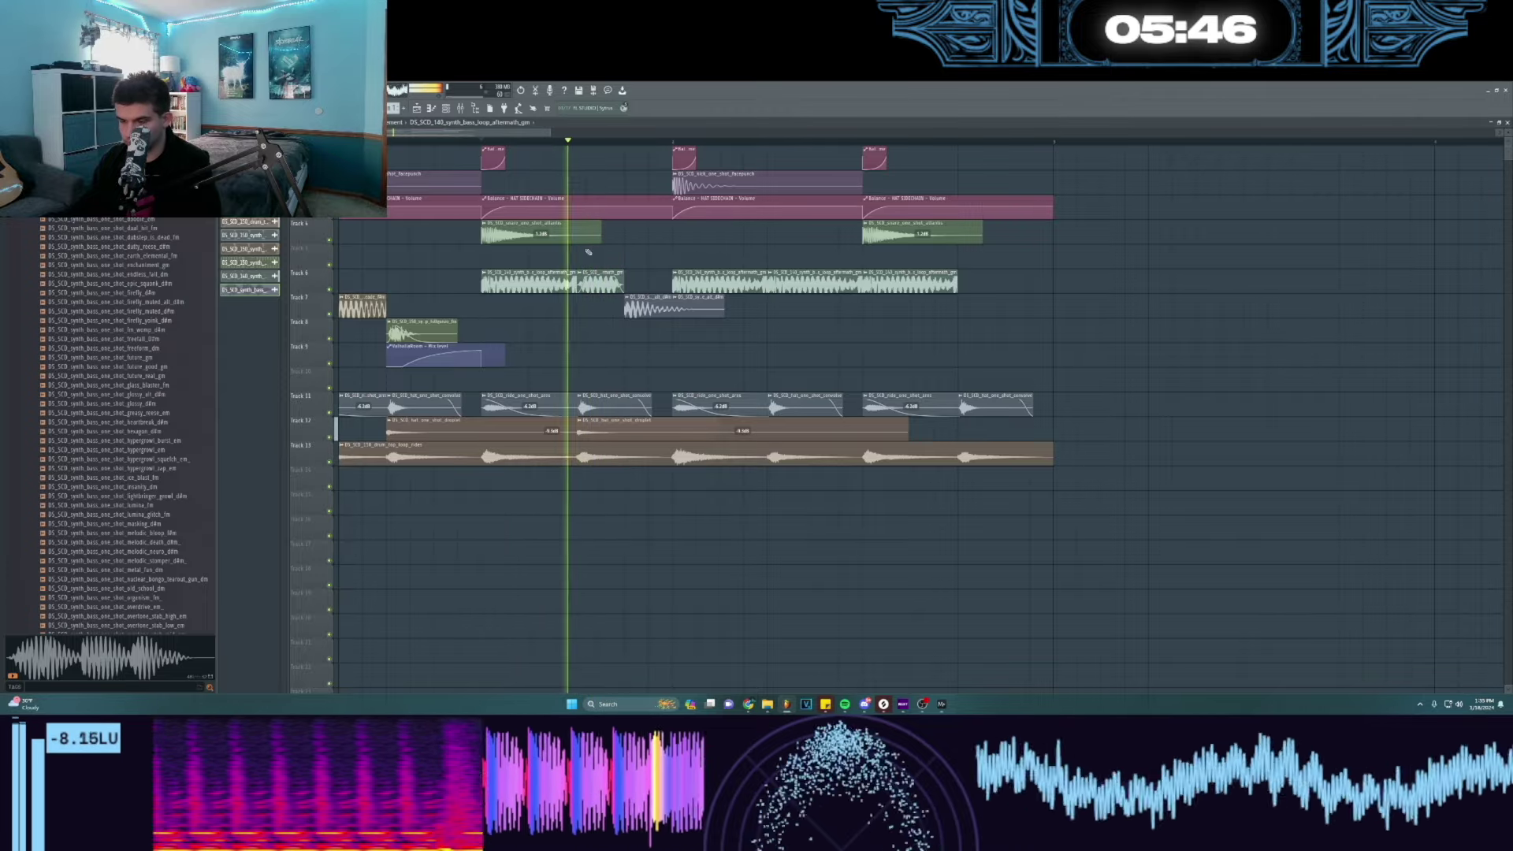
pyautogui.click(1016, 306)
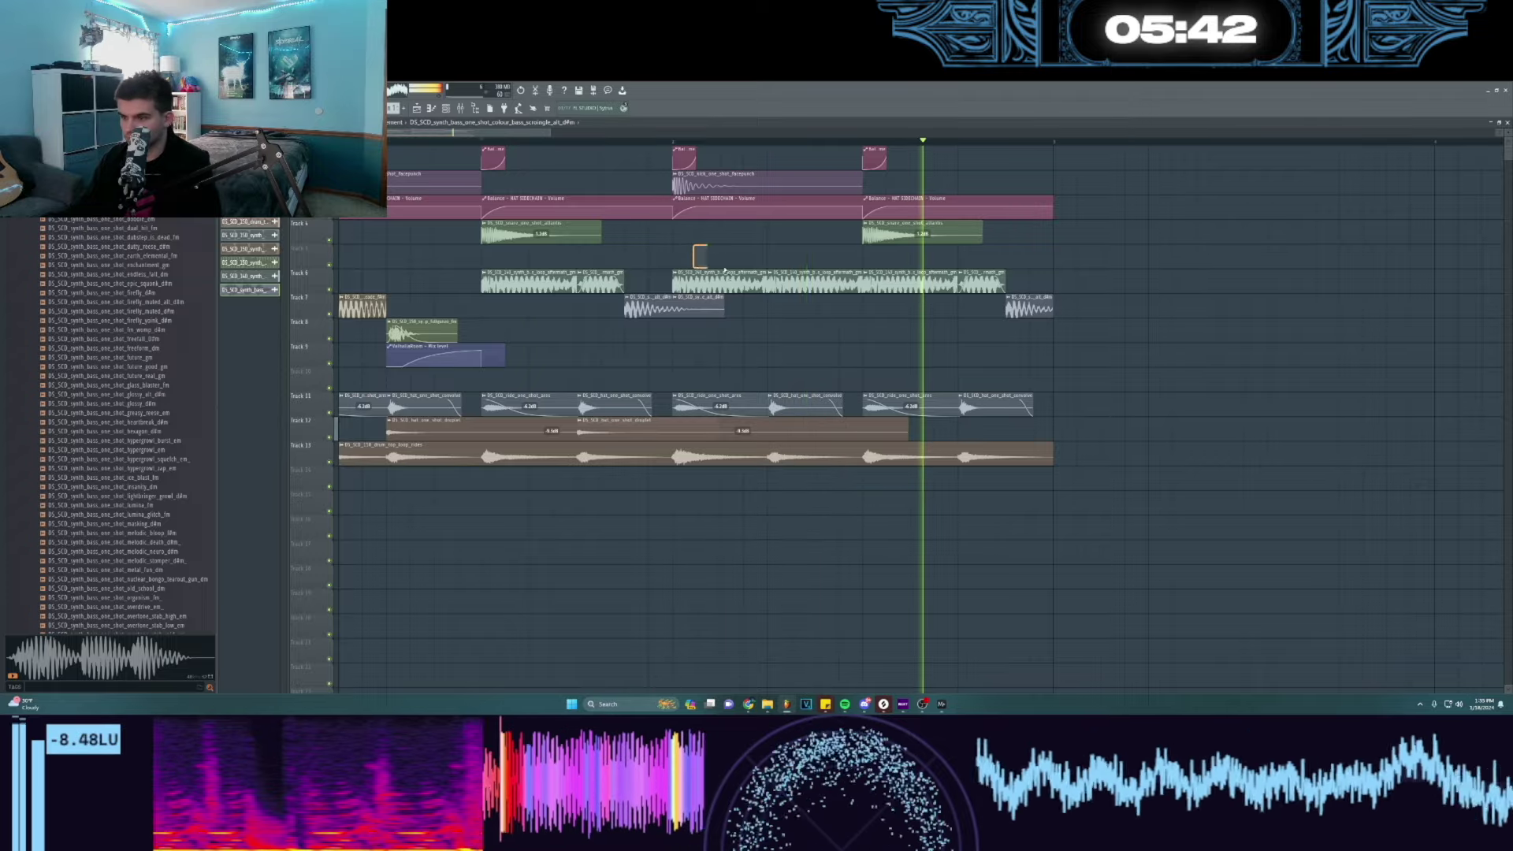
# - Split the long drum clips at bar 2 and duplicate all of bar 2 into bars 3 and 4
pyautogui.moveTo(724, 270); pyautogui.dragTo(954, 277)
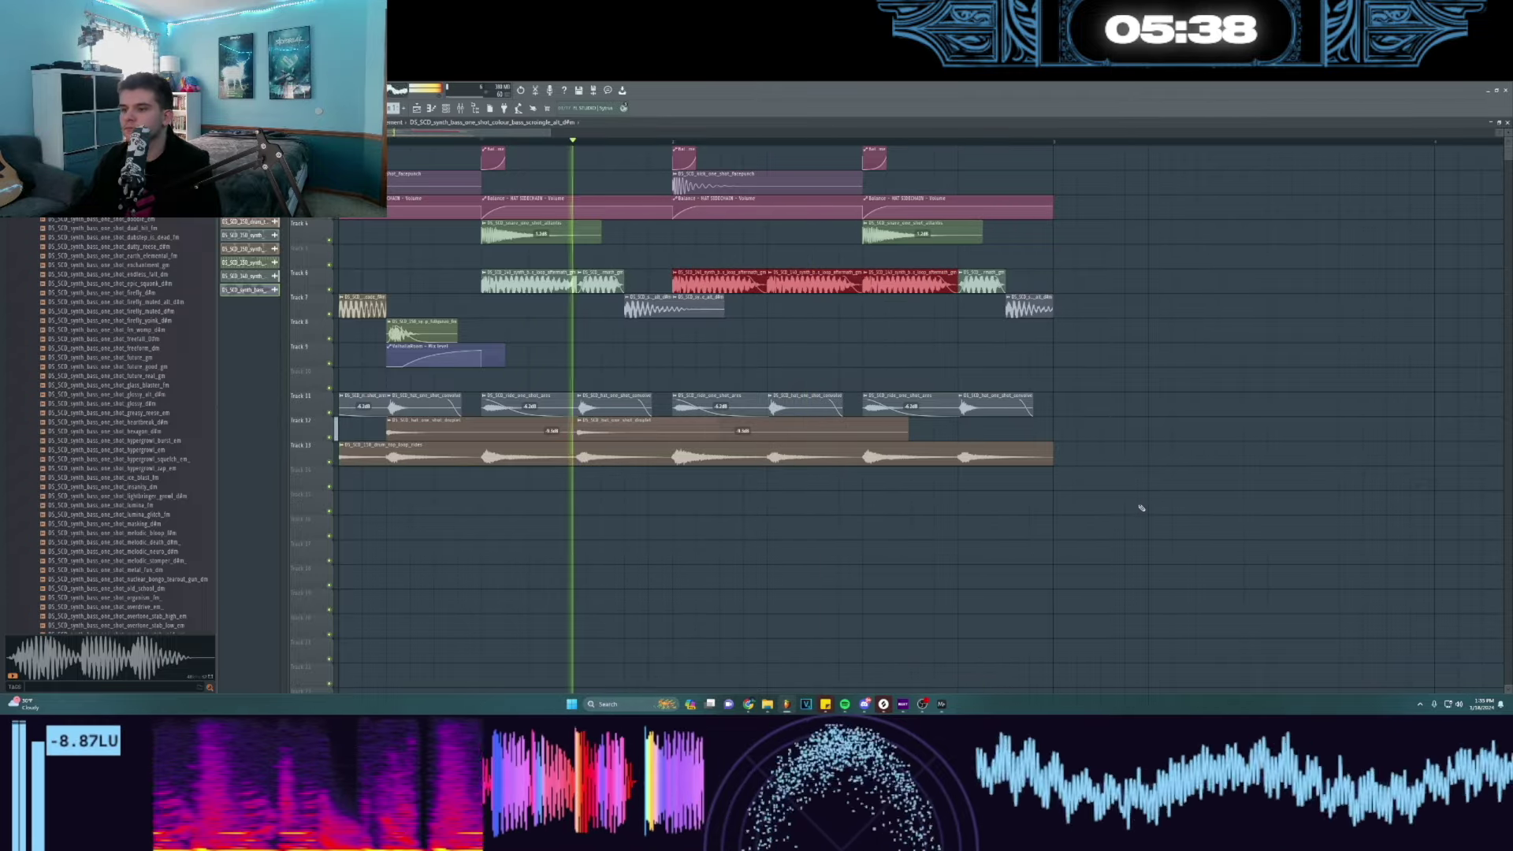
pyautogui.moveTo(1140, 508); pyautogui.dragTo(681, 168)
pyautogui.press('space')
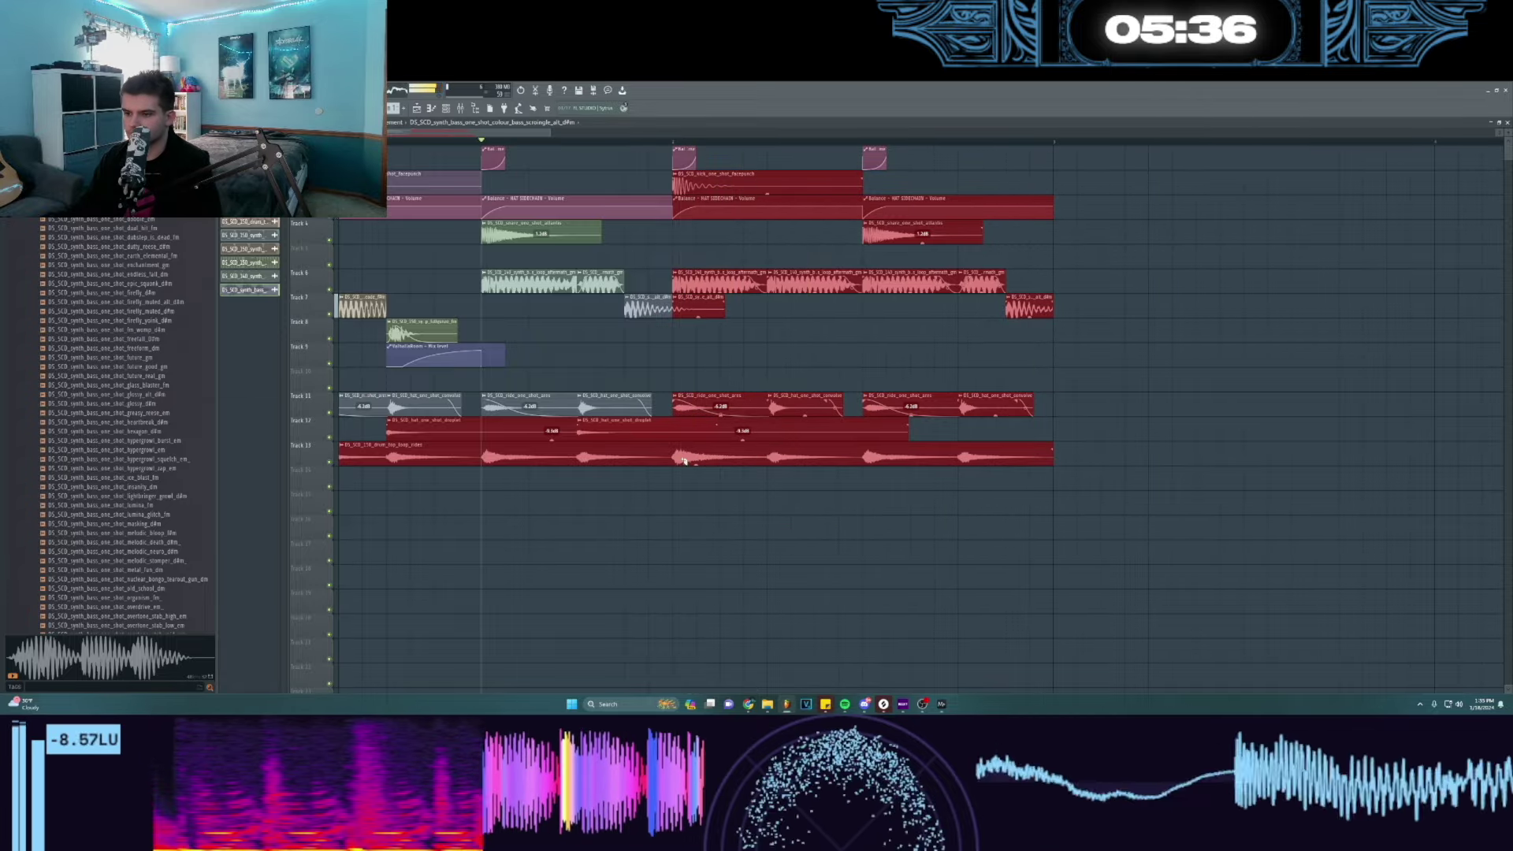
pyautogui.moveTo(1174, 484); pyautogui.dragTo(674, 143)
pyautogui.hotkey('ctrl', 'b')
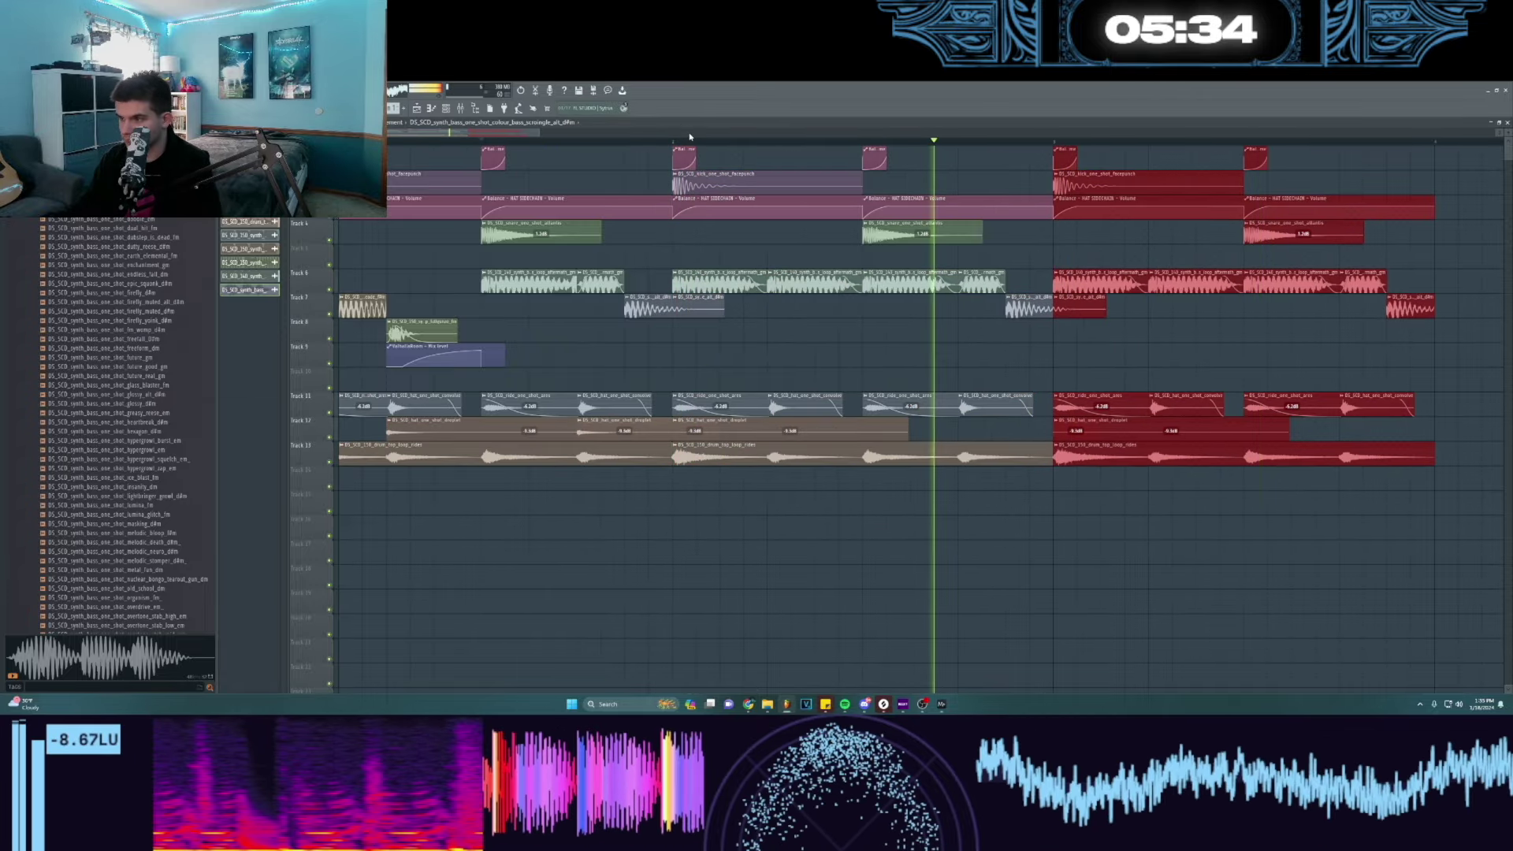
pyautogui.hotkey('ctrl', 'b')
# - Set the playback region to cover all four bars
pyautogui.scroll(-3, 888, 152)
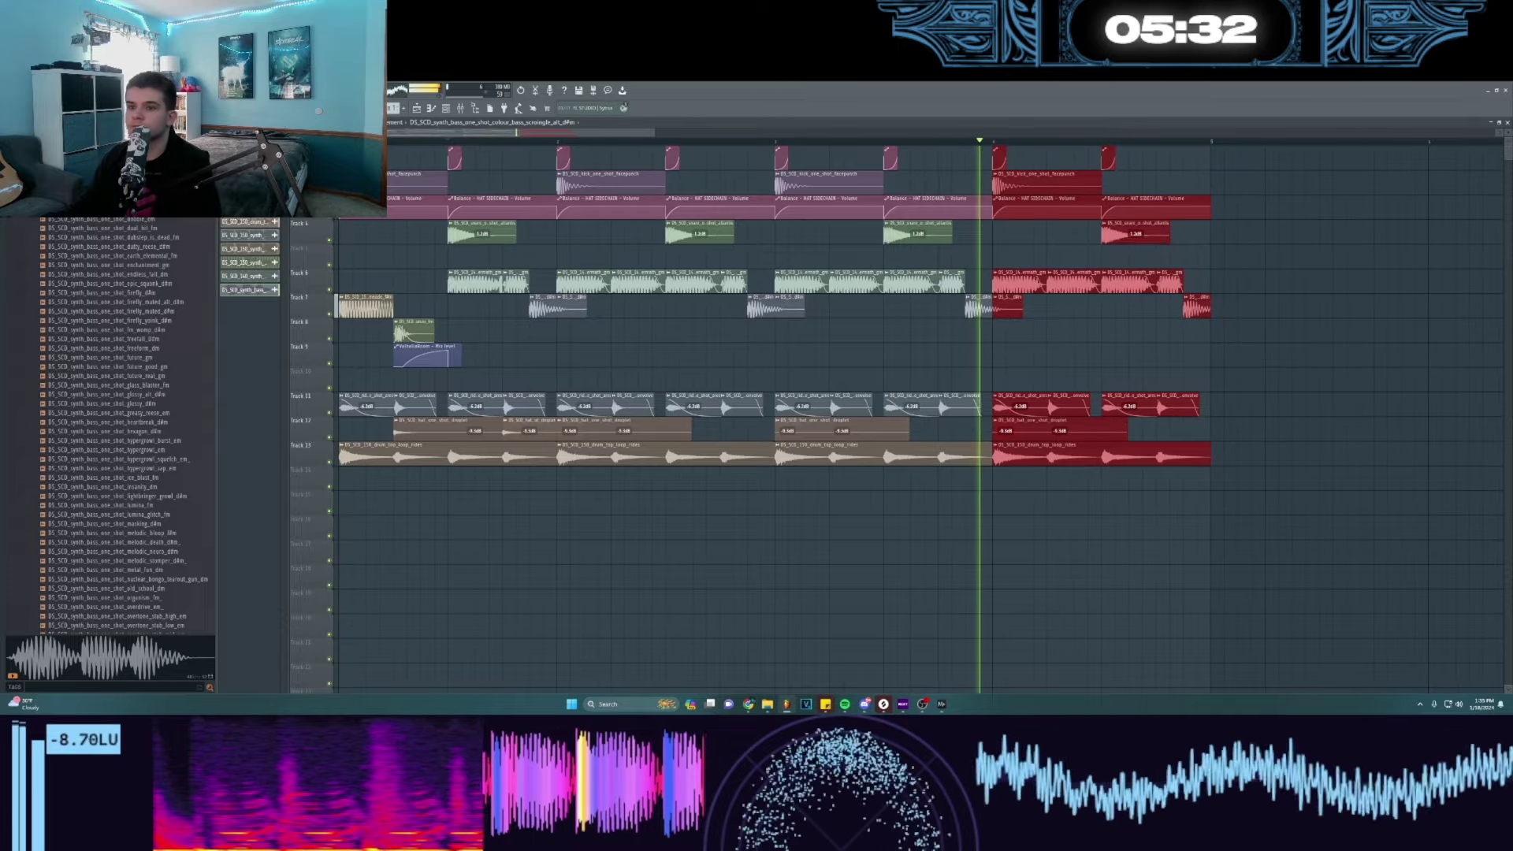
pyautogui.click(1014, 268)
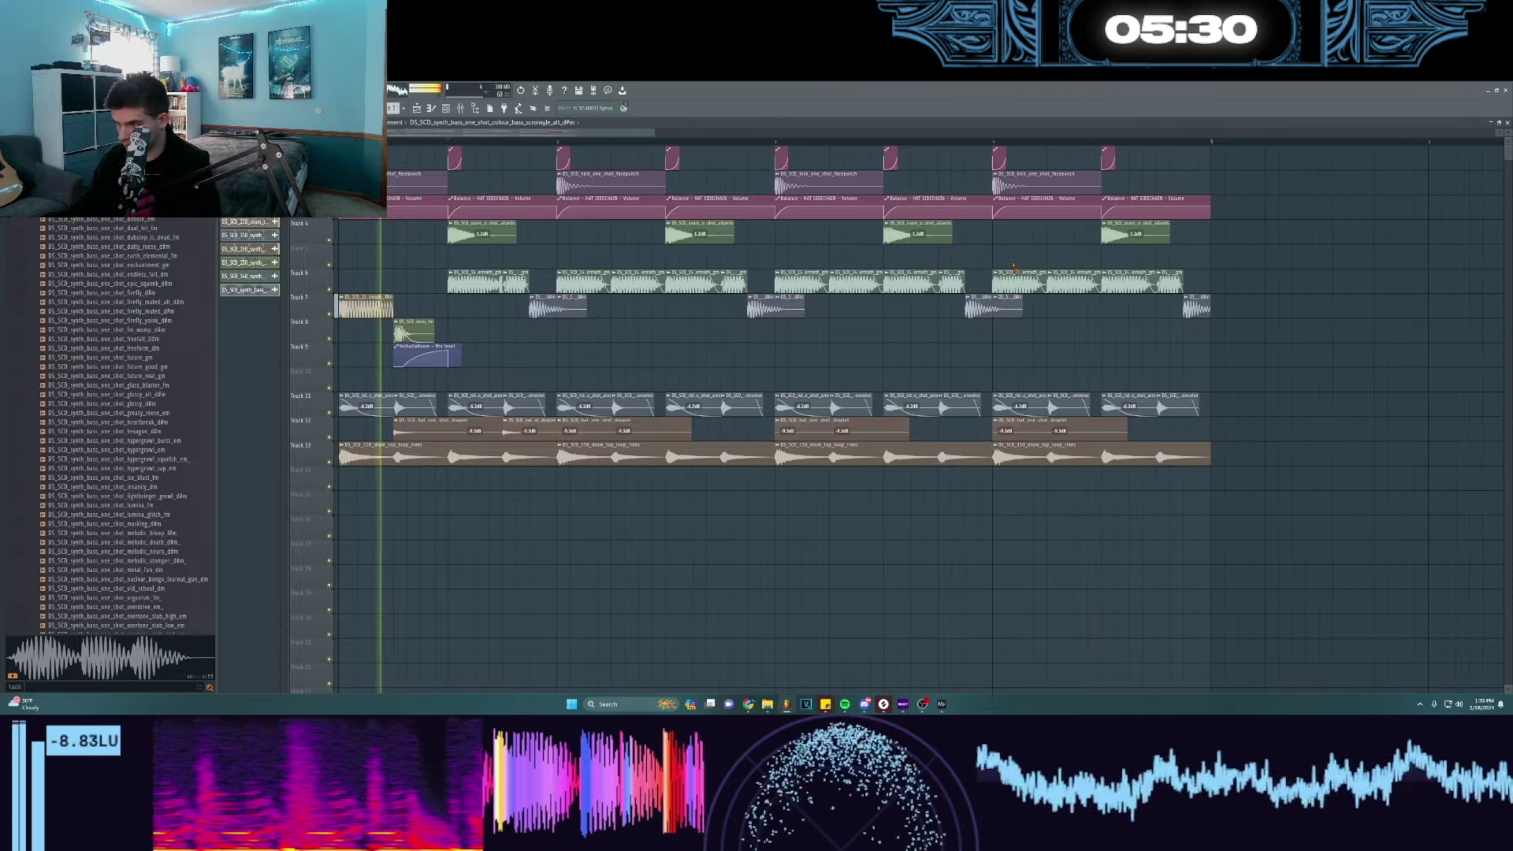
pyautogui.moveTo(1210, 142); pyautogui.dragTo(144, 254)
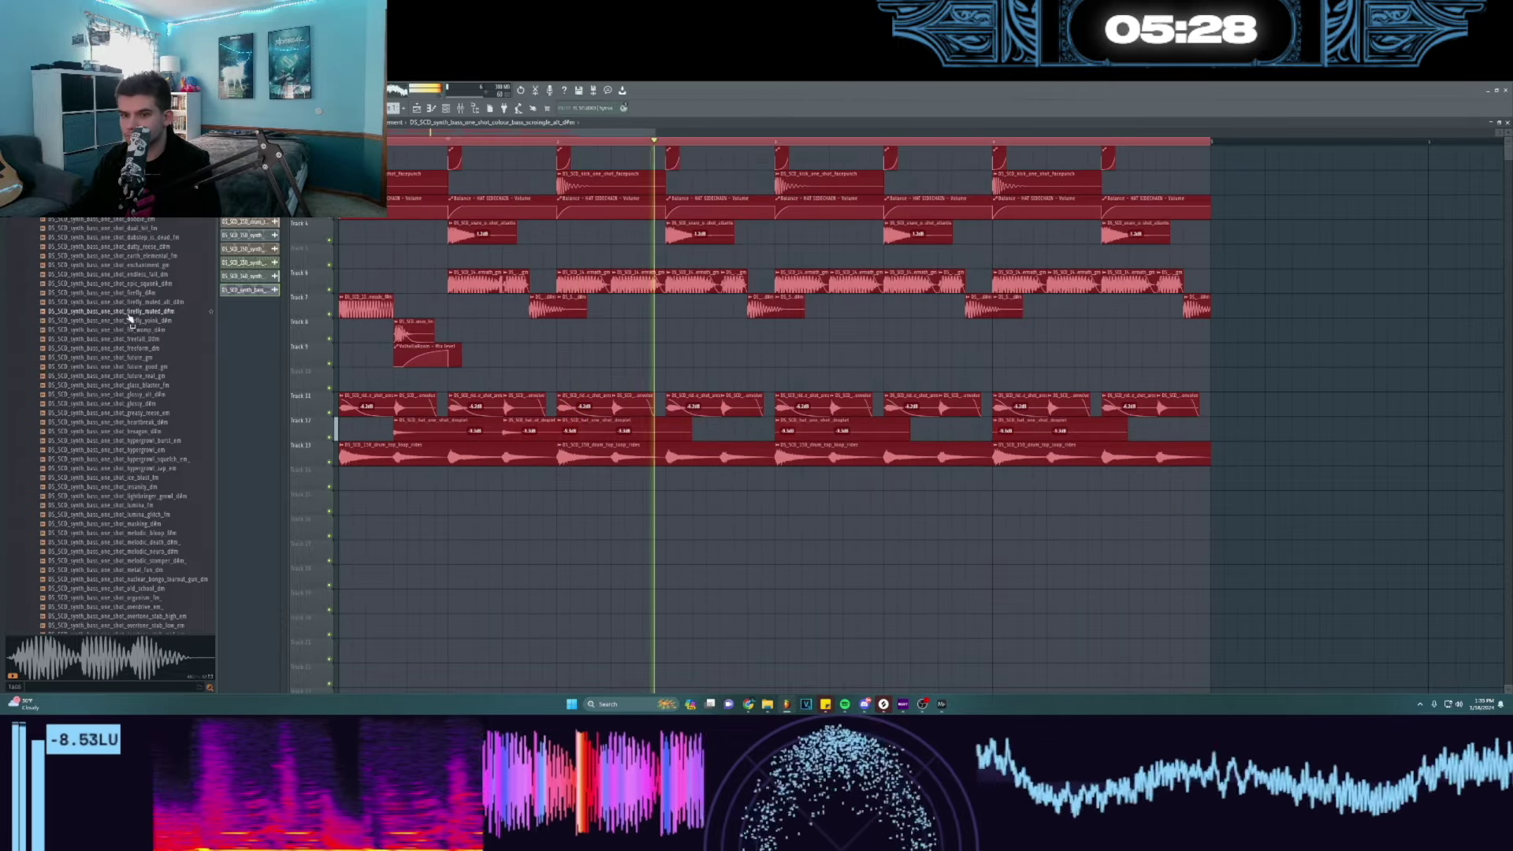
pyautogui.scroll(10, 134, 311)
# - Load soothe2 into slot 6 of the LePhonk mixer insert, just before OTT
pyautogui.press('F9')
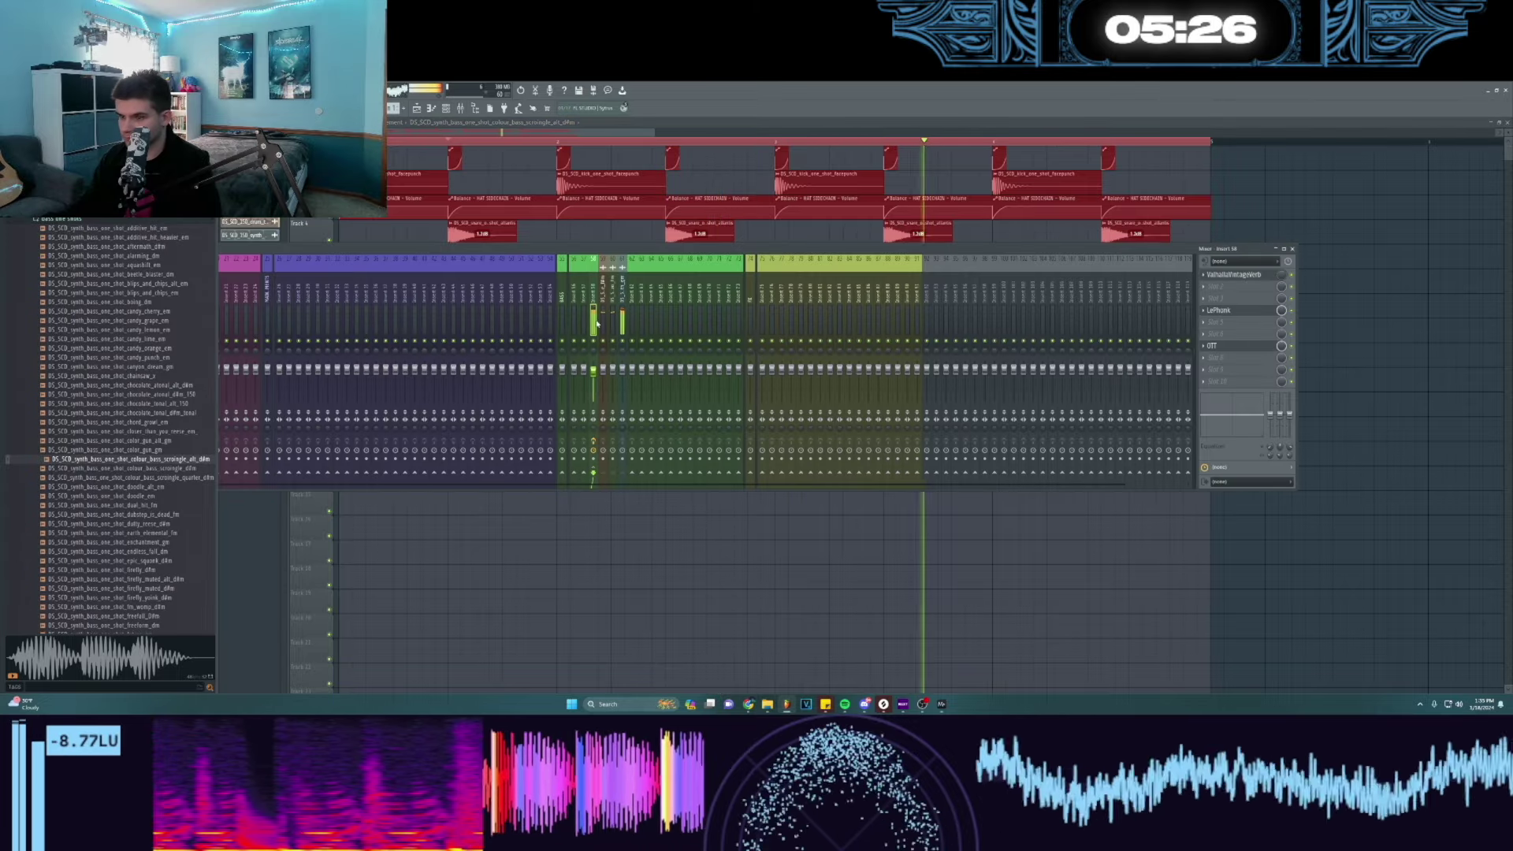
pyautogui.click(1210, 345)
pyautogui.click(1143, 569)
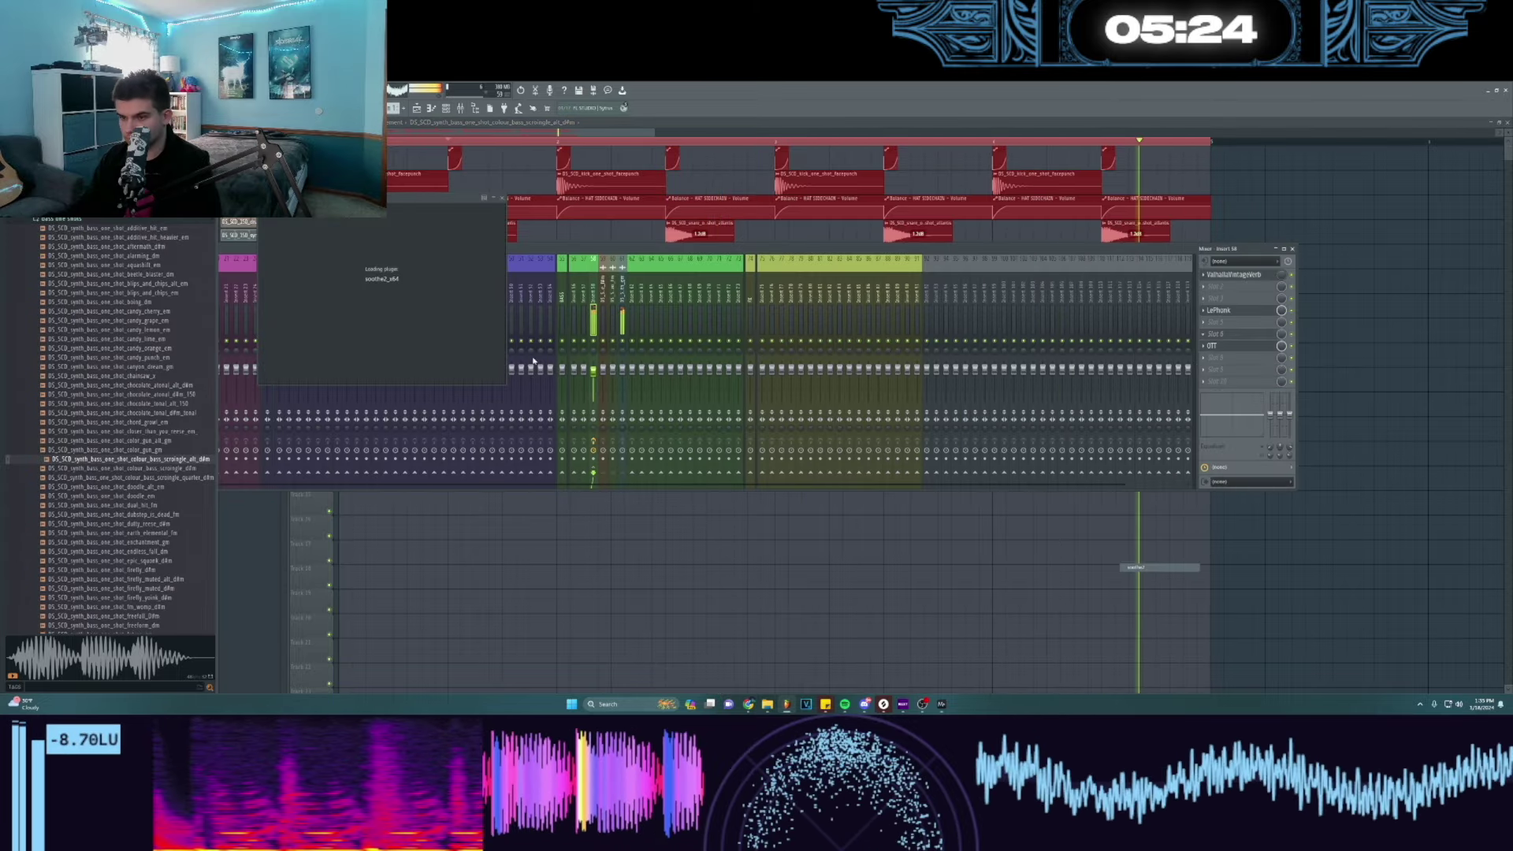
# - Narrow soothe2's processing range with tighter low and high cuts and a steeper slope, and close the mixer
pyautogui.moveTo(462, 324); pyautogui.dragTo(518, 324)
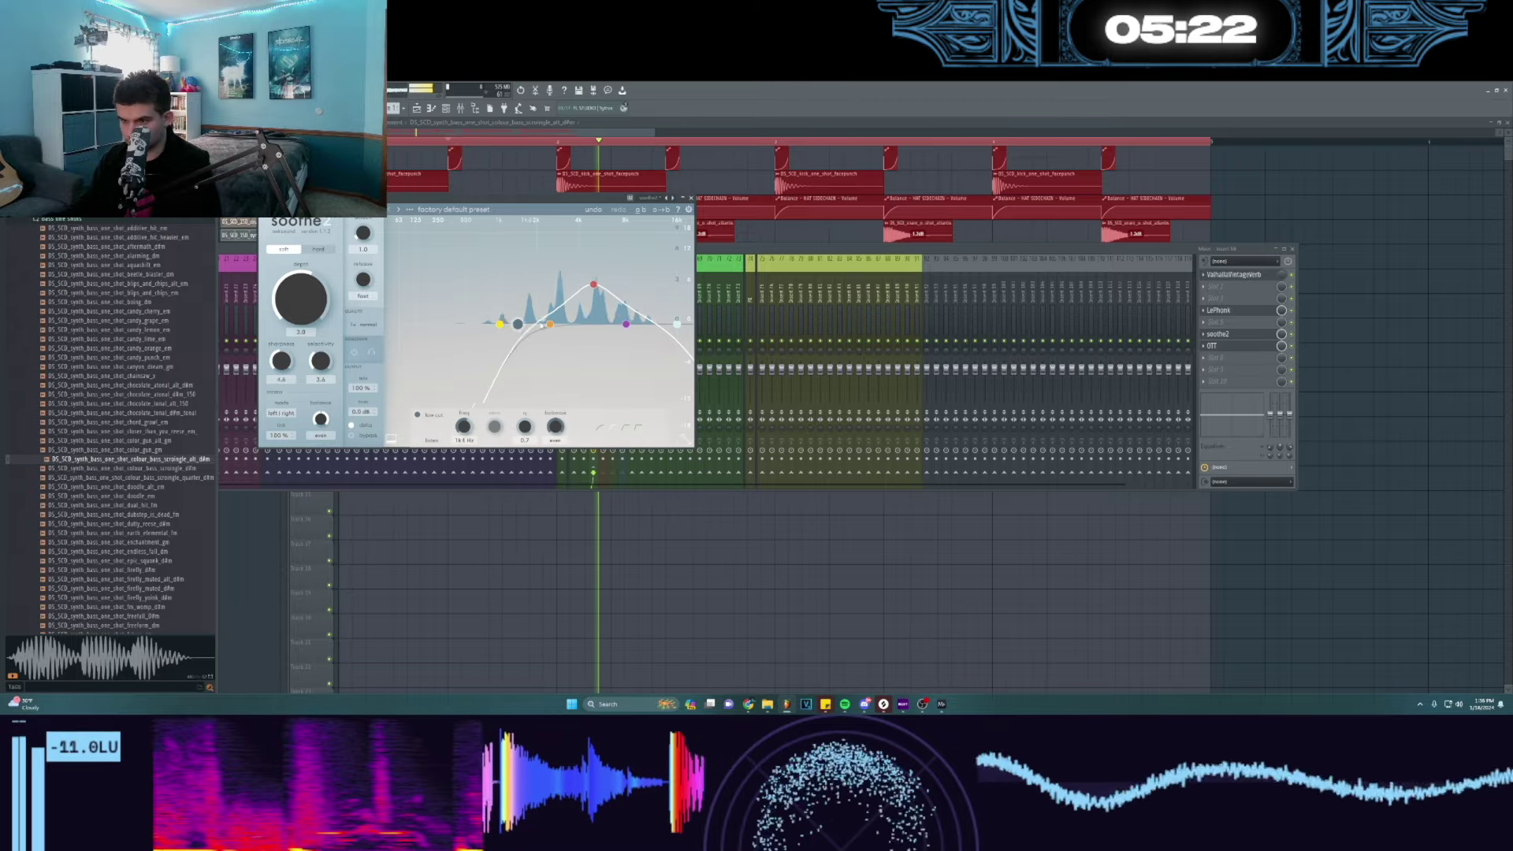
pyautogui.moveTo(682, 341); pyautogui.dragTo(620, 325)
pyautogui.click(639, 426)
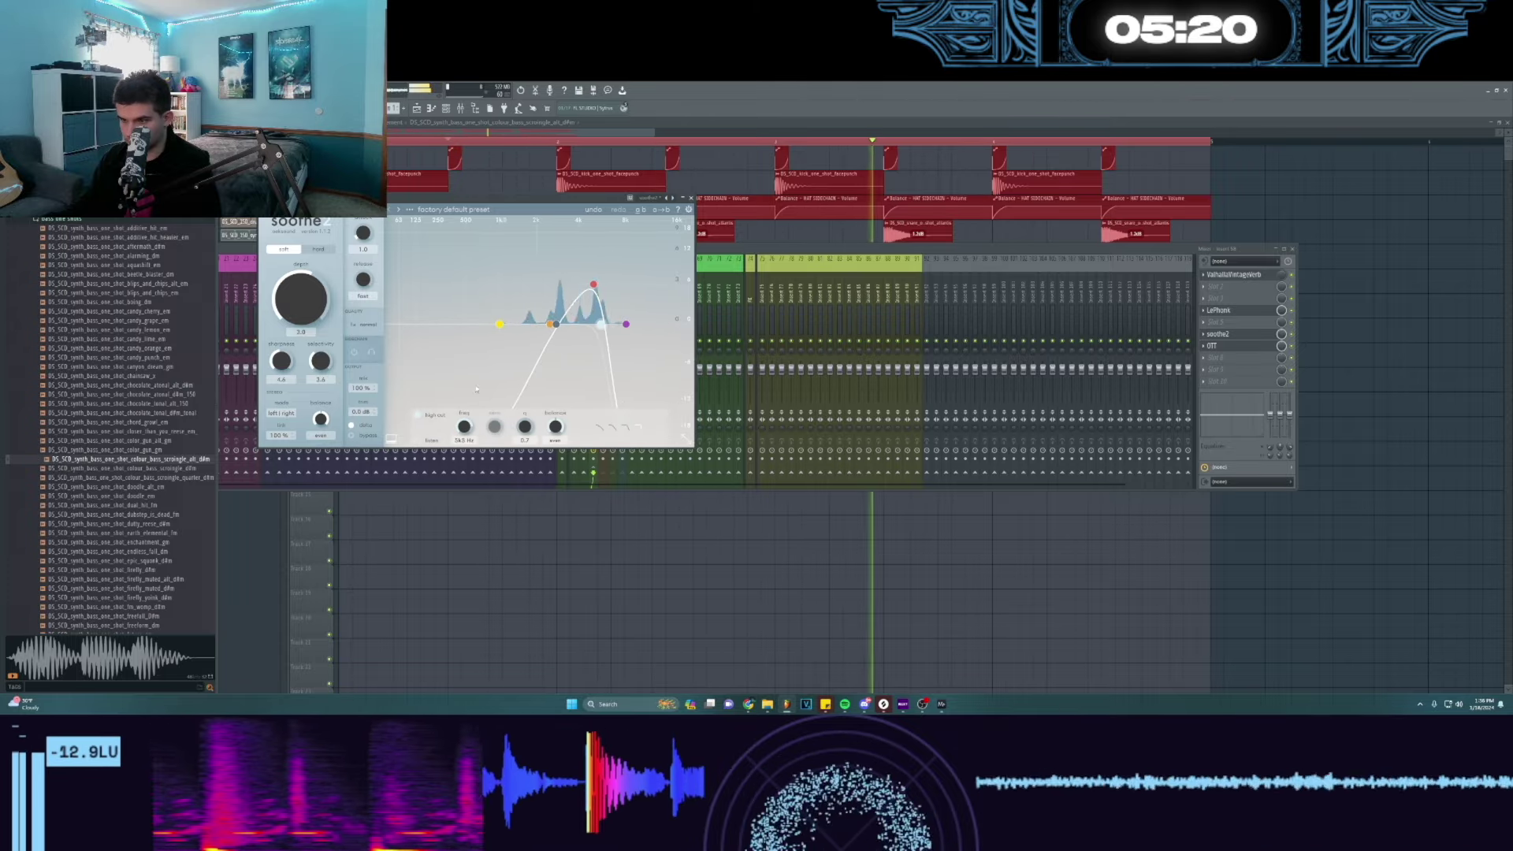
pyautogui.click(362, 427)
pyautogui.moveTo(757, 247); pyautogui.dragTo(1058, 238)
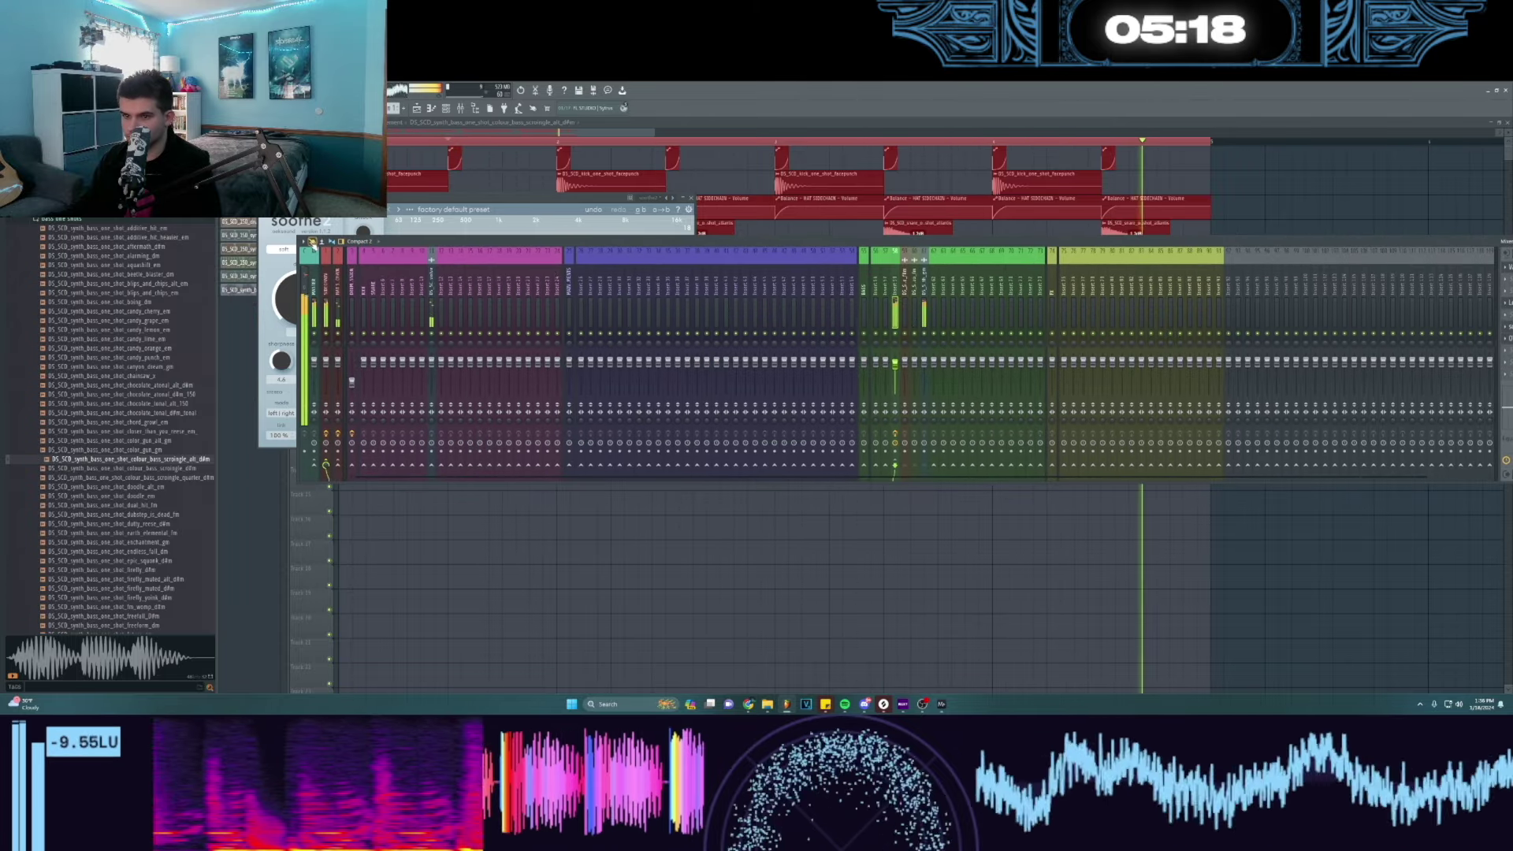
pyautogui.click(305, 242)
pyautogui.click(544, 549)
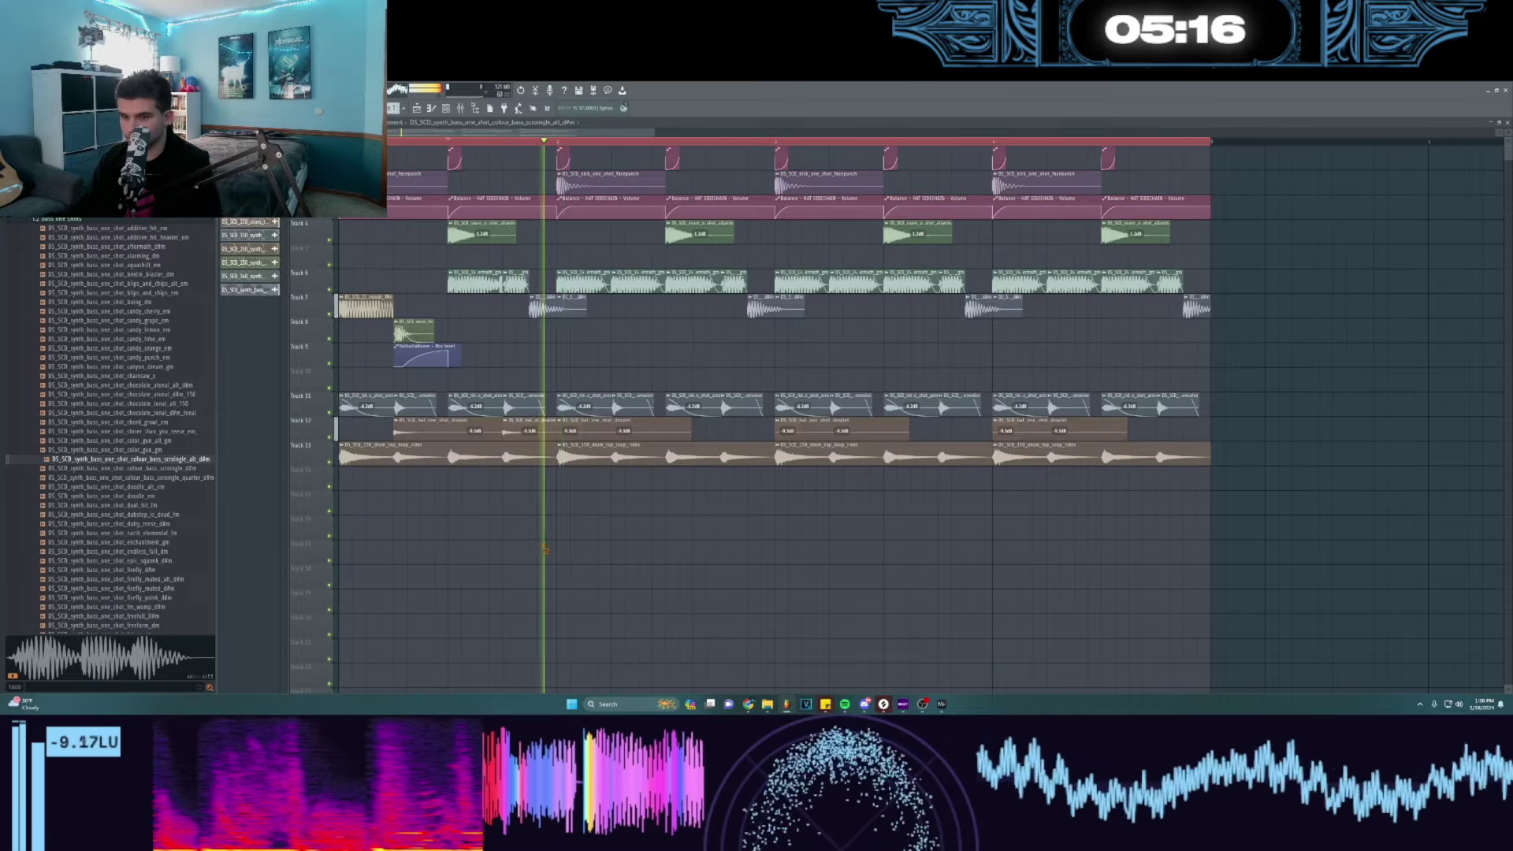
# - Browse the Colorful Dubstep sample pack, collapsing its bass and drum one-shot folders
pyautogui.click(69, 220)
pyautogui.scroll(-3, 95, 263)
pyautogui.scroll(6, 69, 315)
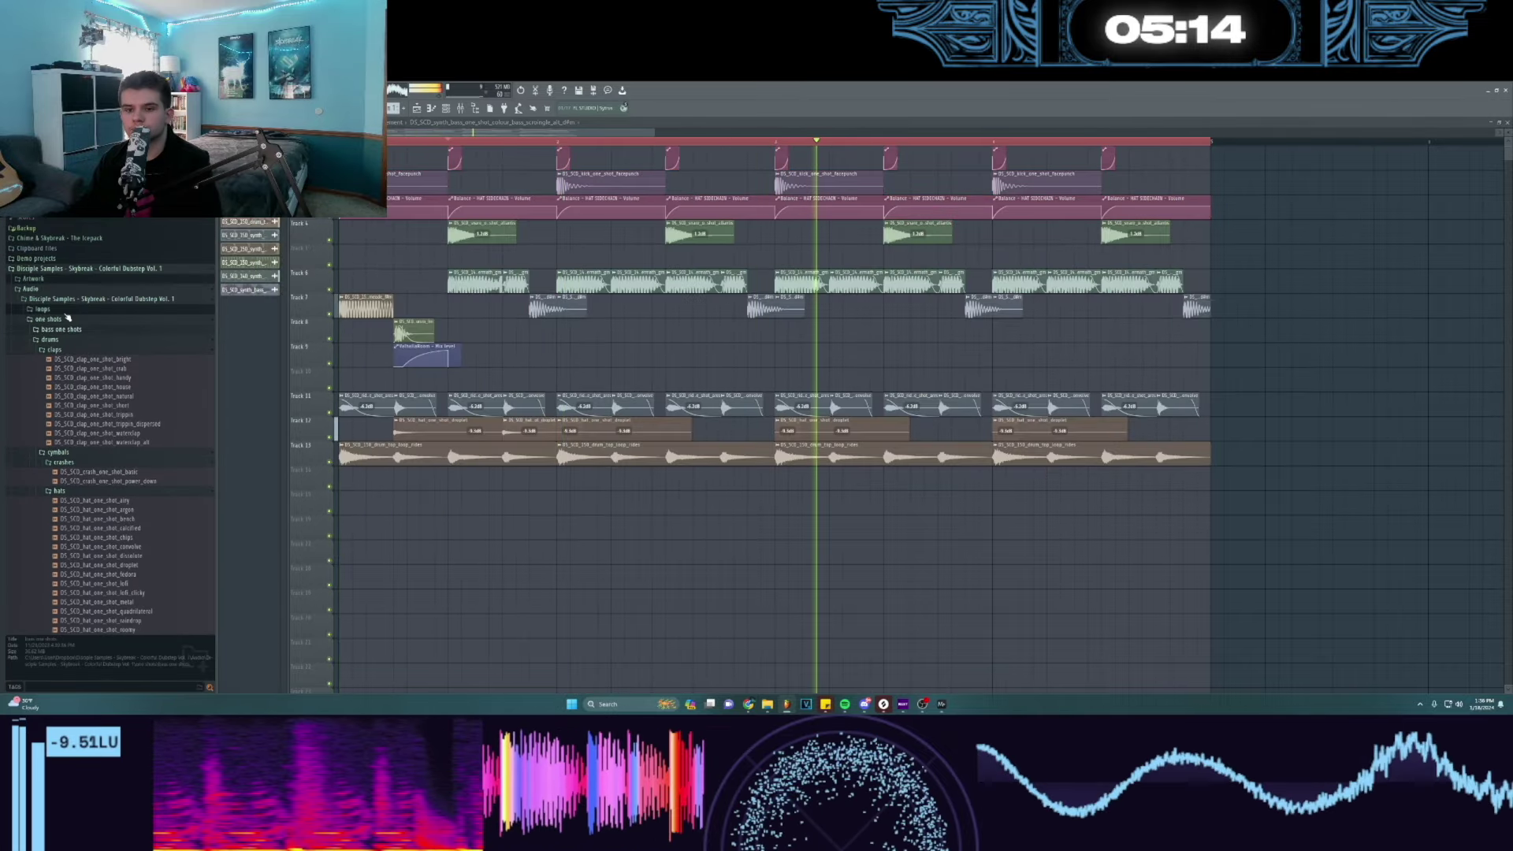
pyautogui.click(67, 315)
pyautogui.click(63, 323)
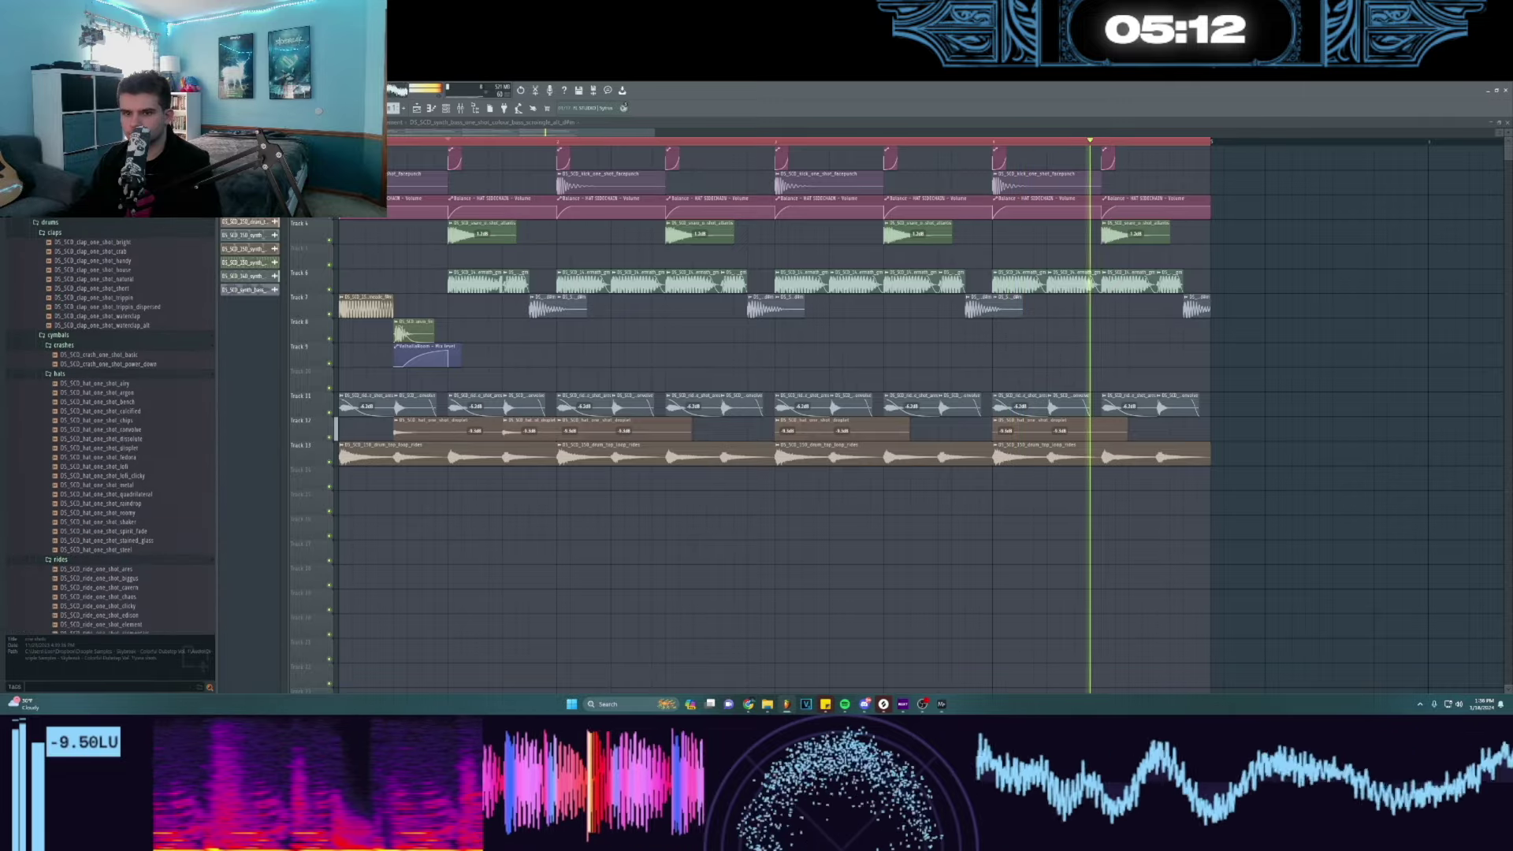
pyautogui.scroll(2, 66, 260)
pyautogui.click(68, 228)
# - Delete the last two aftermath slices in bar 4 and place a synth_chord_one_shot_stack sample on Track 9 at beat 3
pyautogui.rightClick(1128, 282)
pyautogui.rightClick(1168, 282)
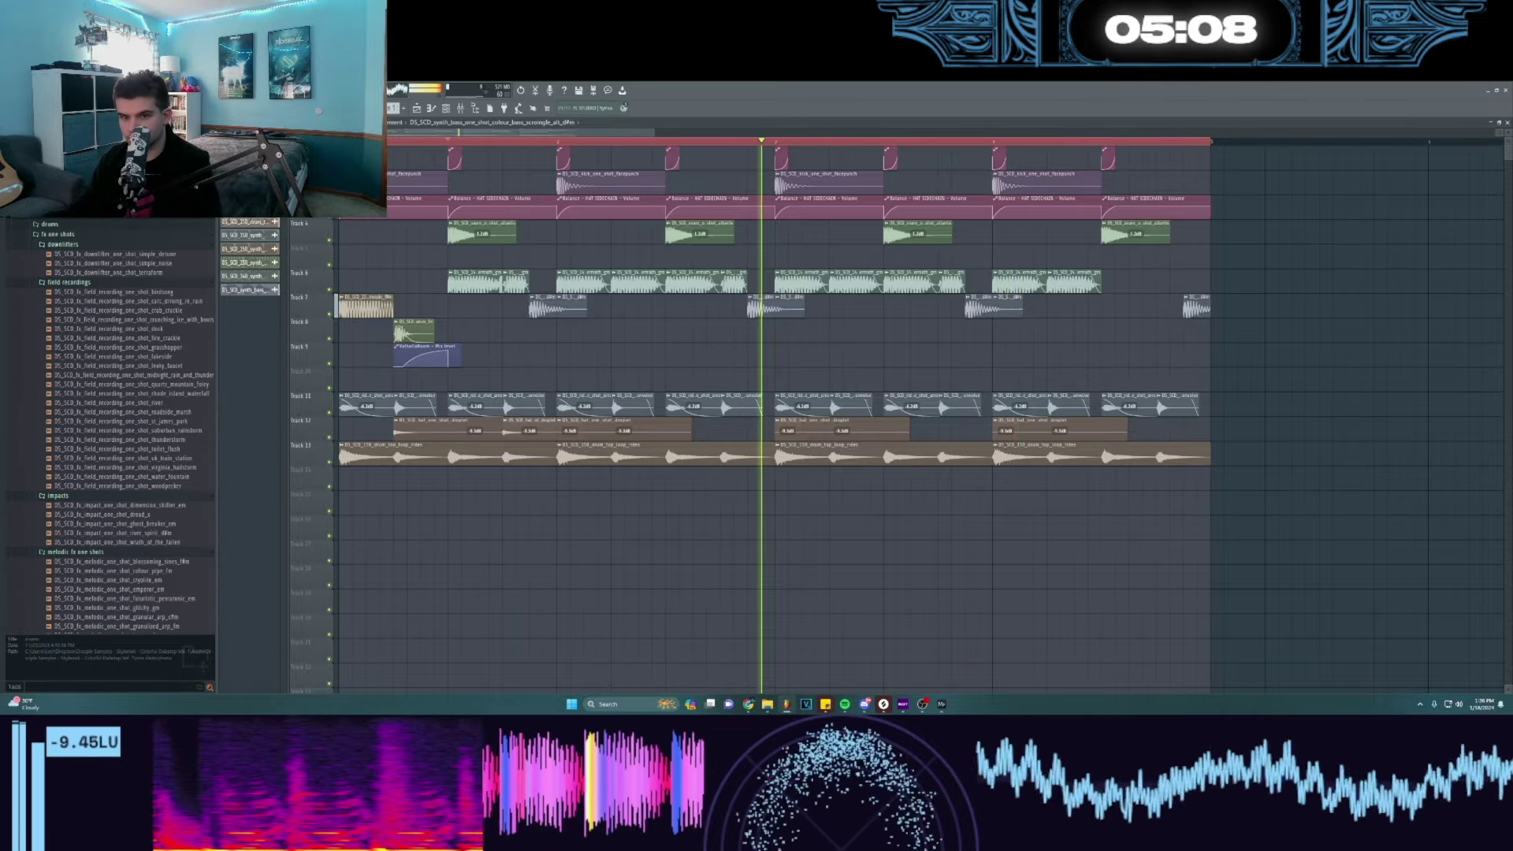
pyautogui.click(68, 235)
pyautogui.press('space')
pyautogui.scroll(-1, 95, 291)
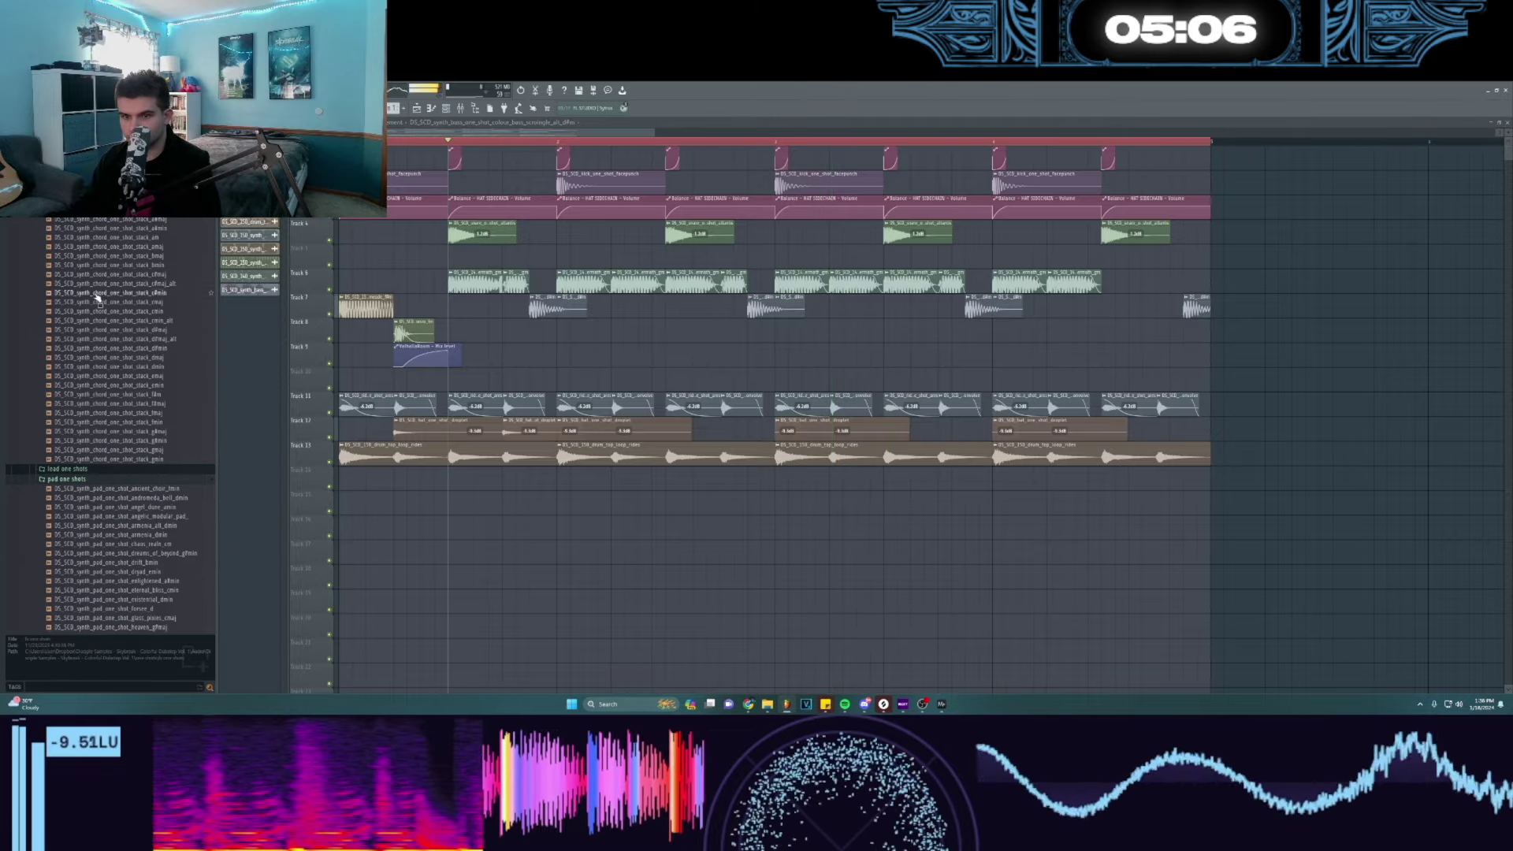
pyautogui.click(98, 294)
pyautogui.scroll(-1, 115, 317)
pyautogui.moveTo(126, 302); pyautogui.dragTo(1105, 361)
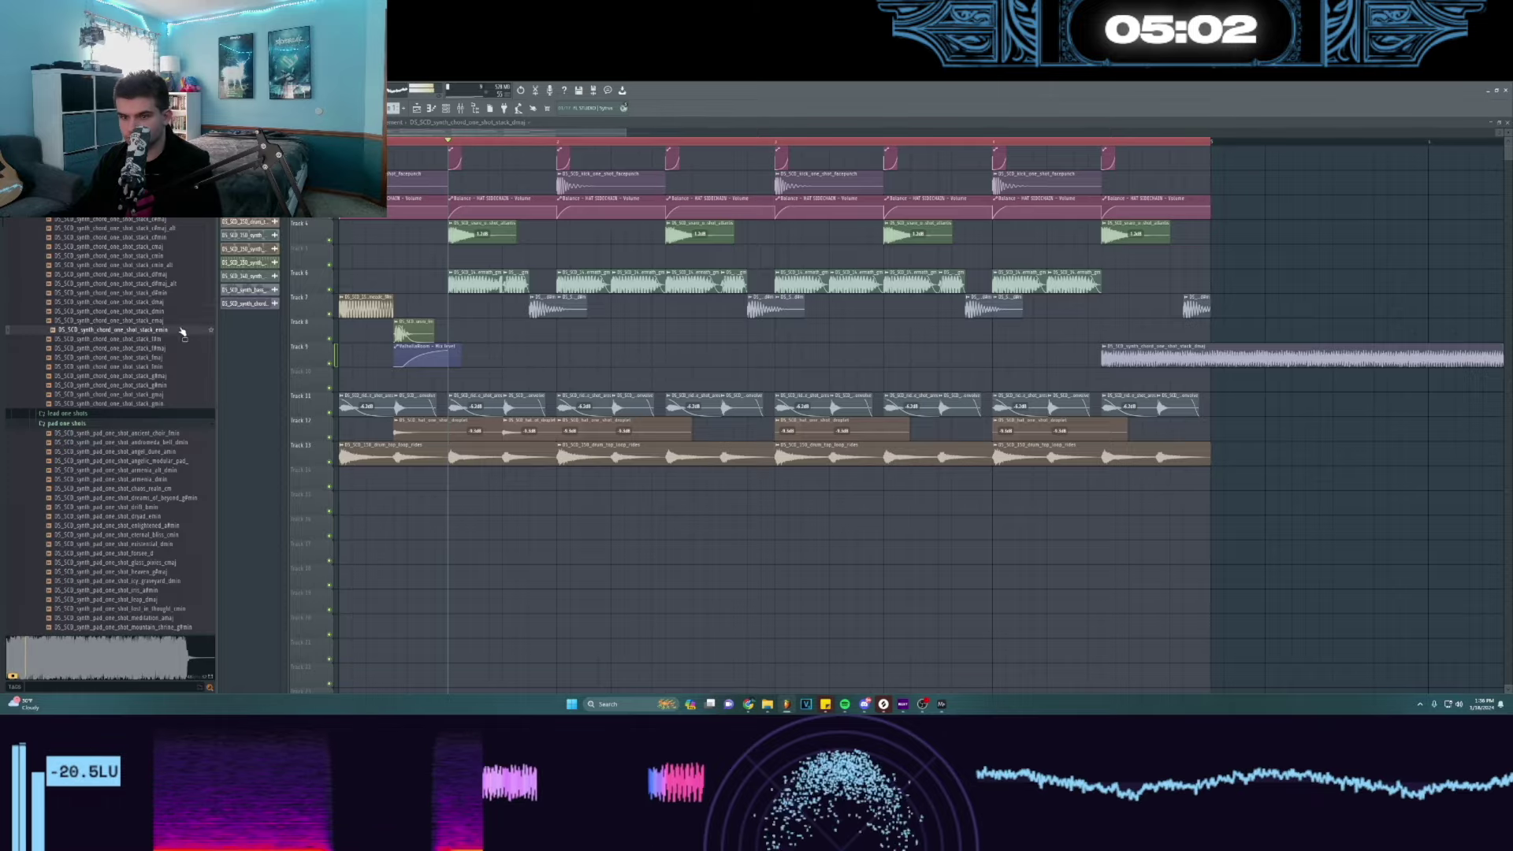
# - Place a second synth_chord_one_shot_stack sample on Track 10 at beat 4 of bar 4 and audition it in a short loop
pyautogui.moveTo(177, 321); pyautogui.dragTo(1162, 385)
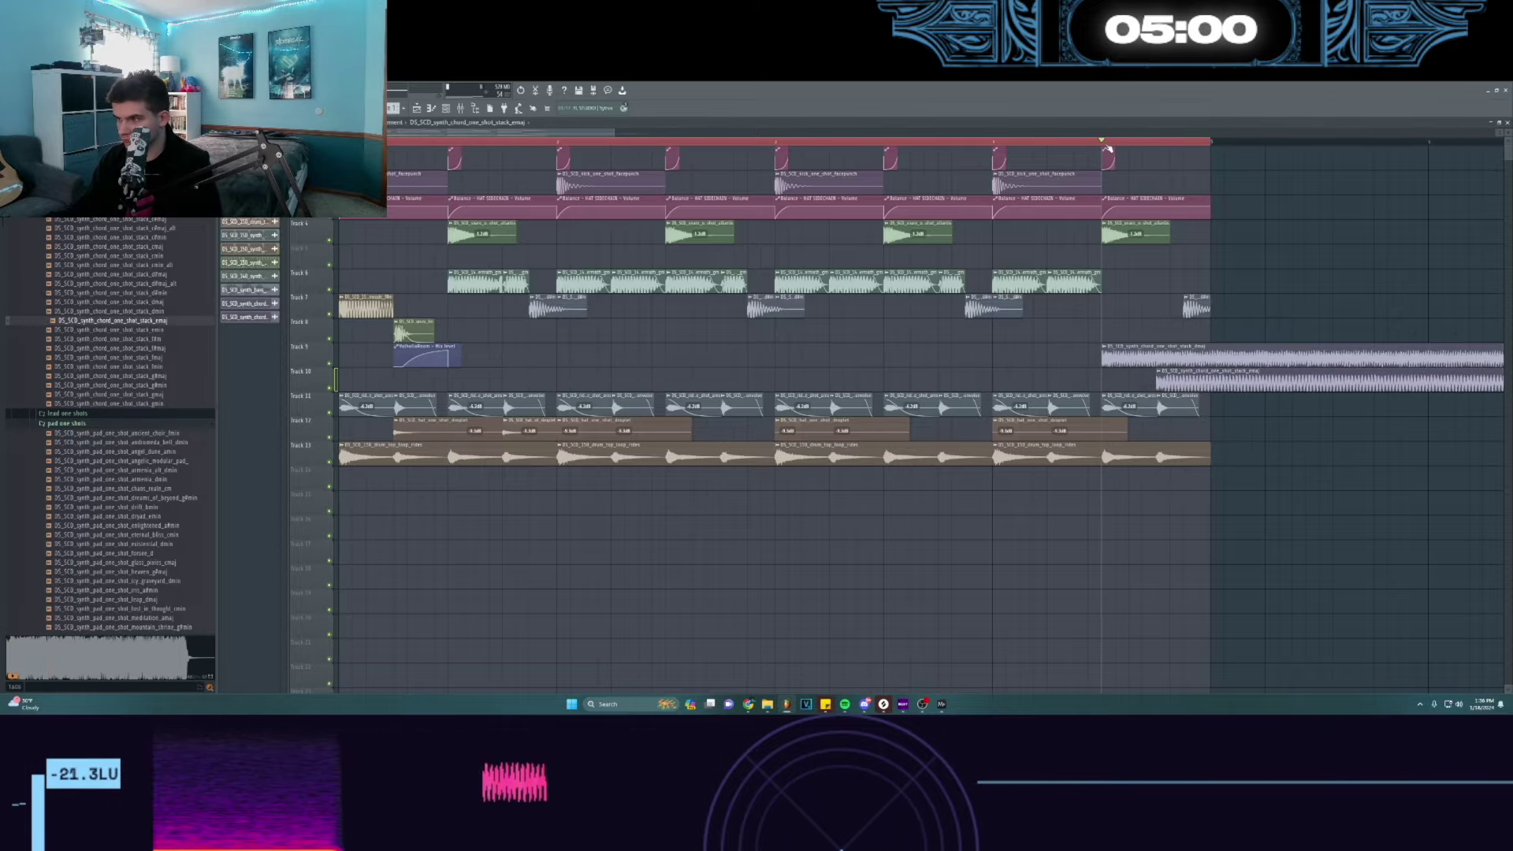
pyautogui.press('space')
pyautogui.moveTo(1107, 144); pyautogui.dragTo(1188, 167)
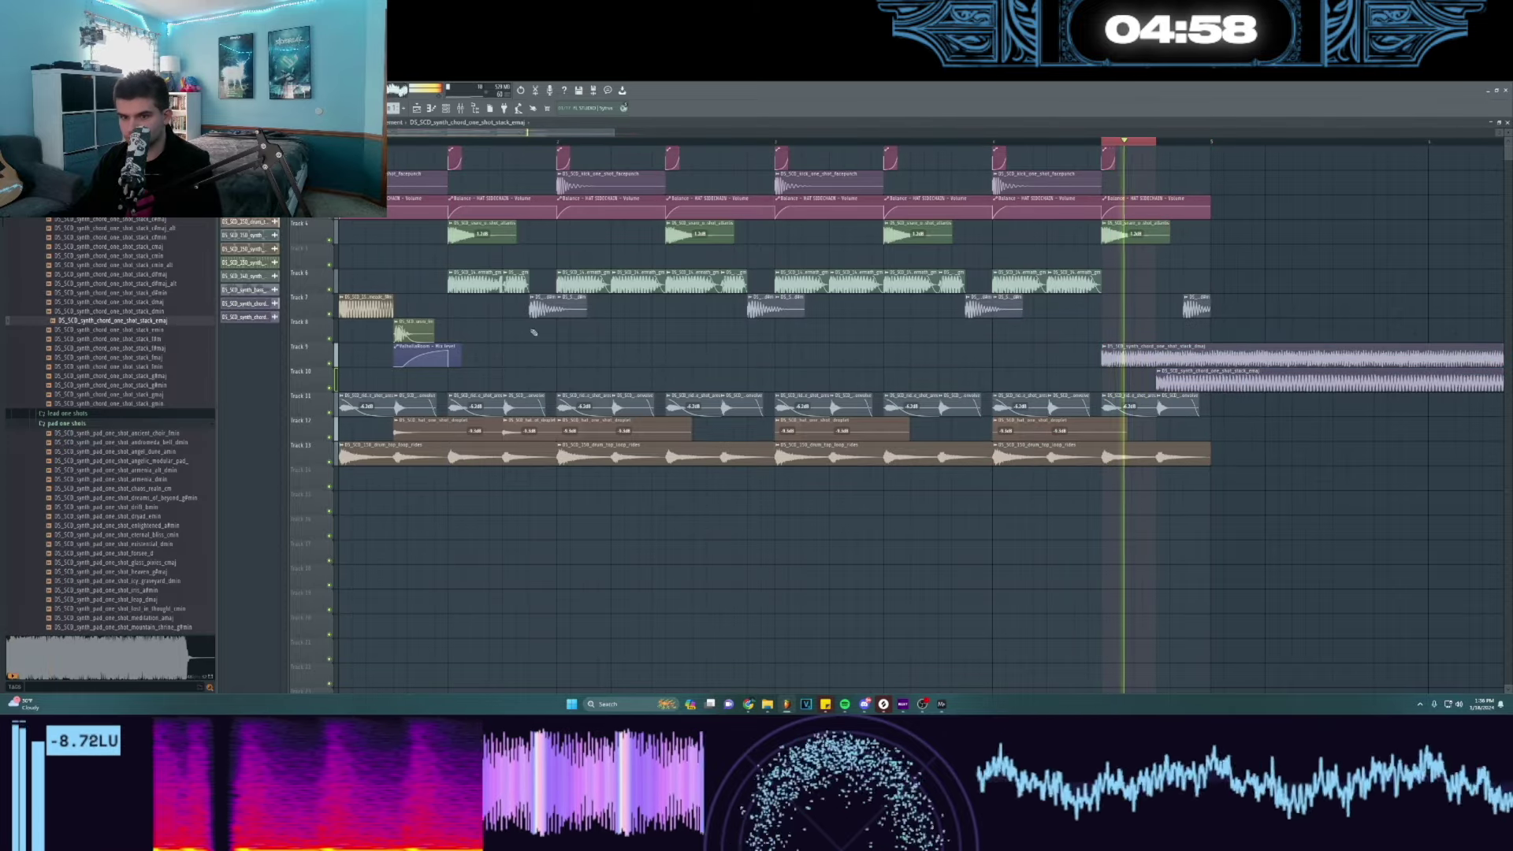
pyautogui.keyDown('ctrl'); pyautogui.click(1148, 141); pyautogui.keyUp('ctrl')
pyautogui.scroll(-2, 1147, 144)
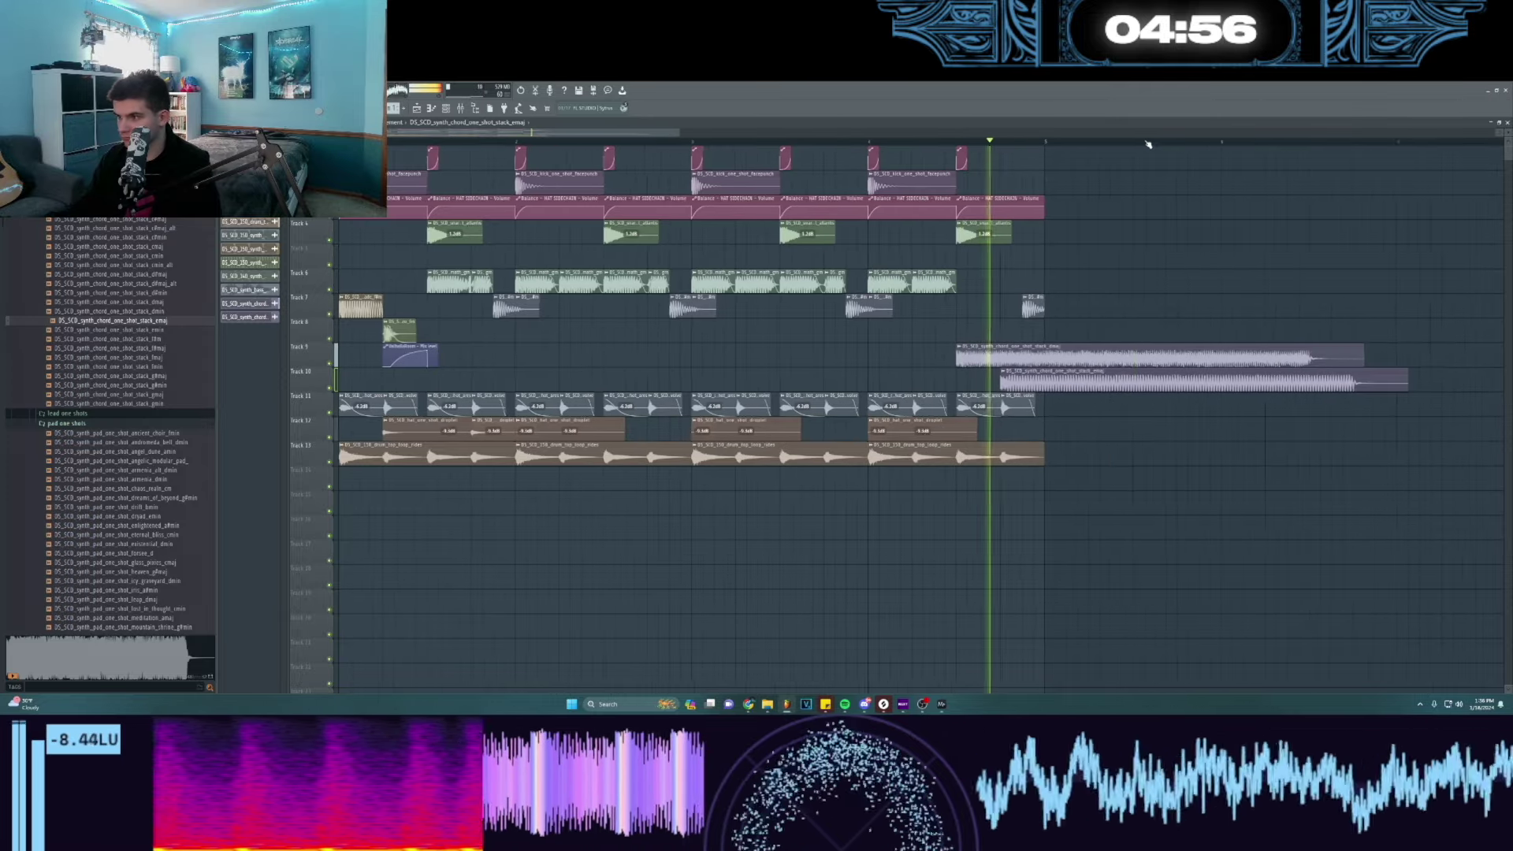
pyautogui.moveTo(414, 142); pyautogui.dragTo(339, 141)
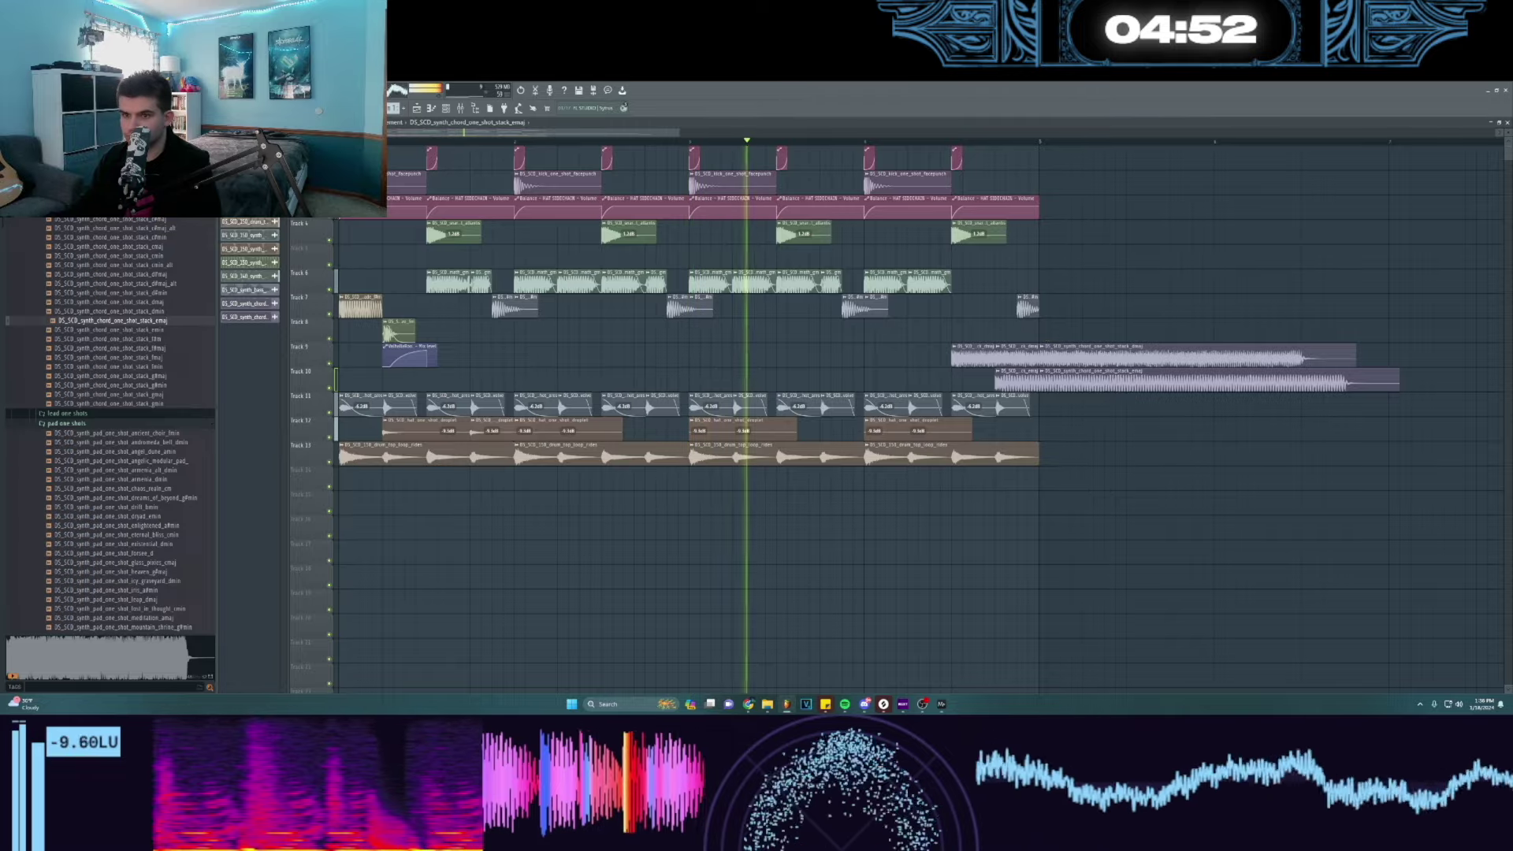
# - Trim both chord clips to one beat each, join them on Track 9 to fill bar 4, and clear the clip ending Track 7
pyautogui.rightClick(1016, 359)
pyautogui.rightClick(1103, 360)
pyautogui.rightClick(1111, 385)
pyautogui.moveTo(1008, 384); pyautogui.dragTo(1005, 363)
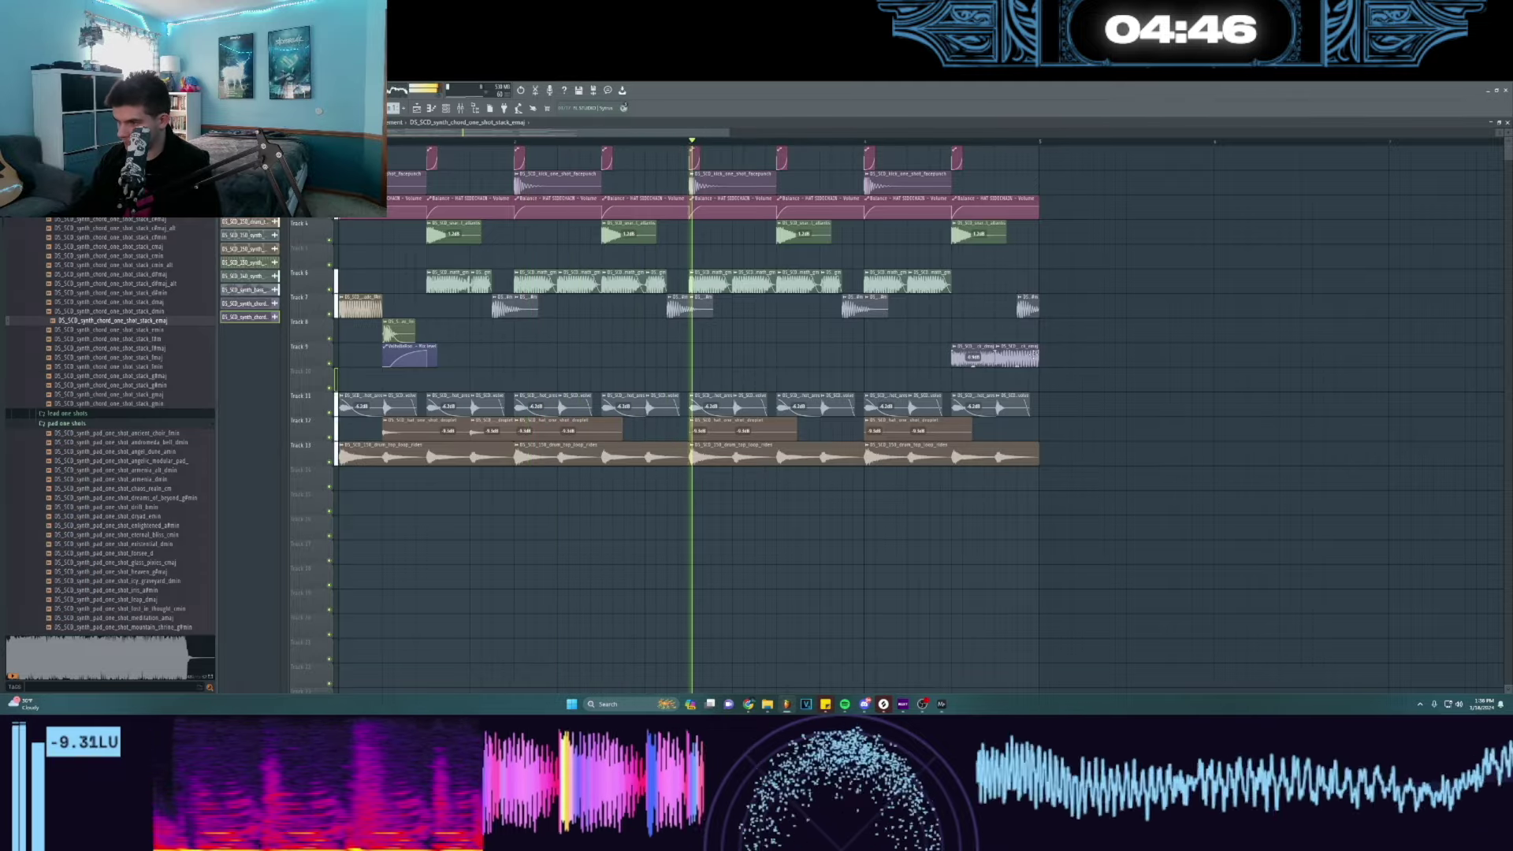
pyautogui.moveTo(999, 354); pyautogui.dragTo(963, 352)
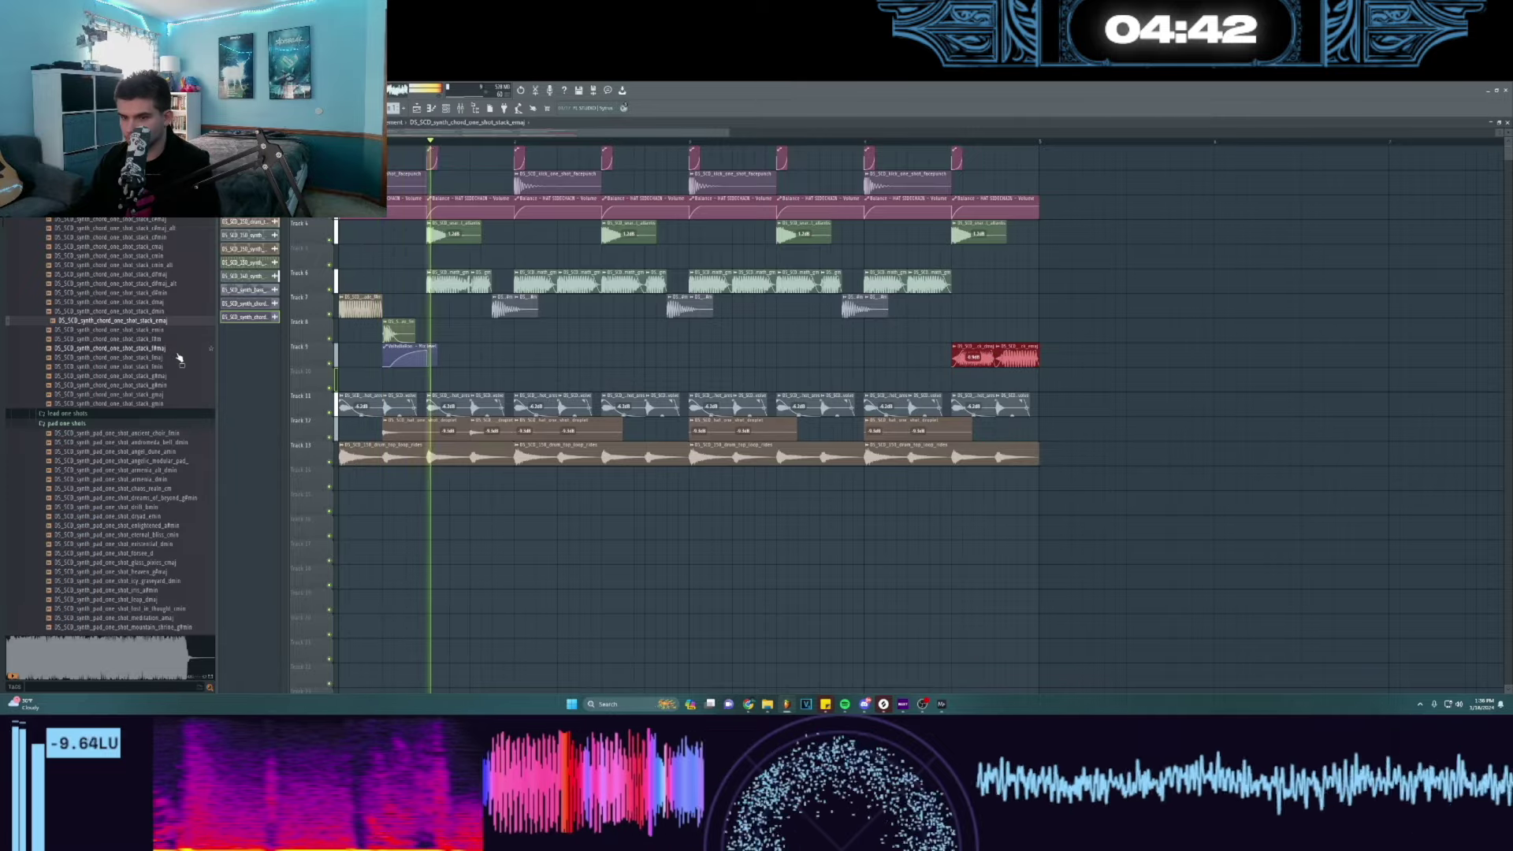
# - Add Parametric EQ 2 with a mid boost to the chords' mixer insert and route the insert only to the first red bus
pyautogui.click(461, 108)
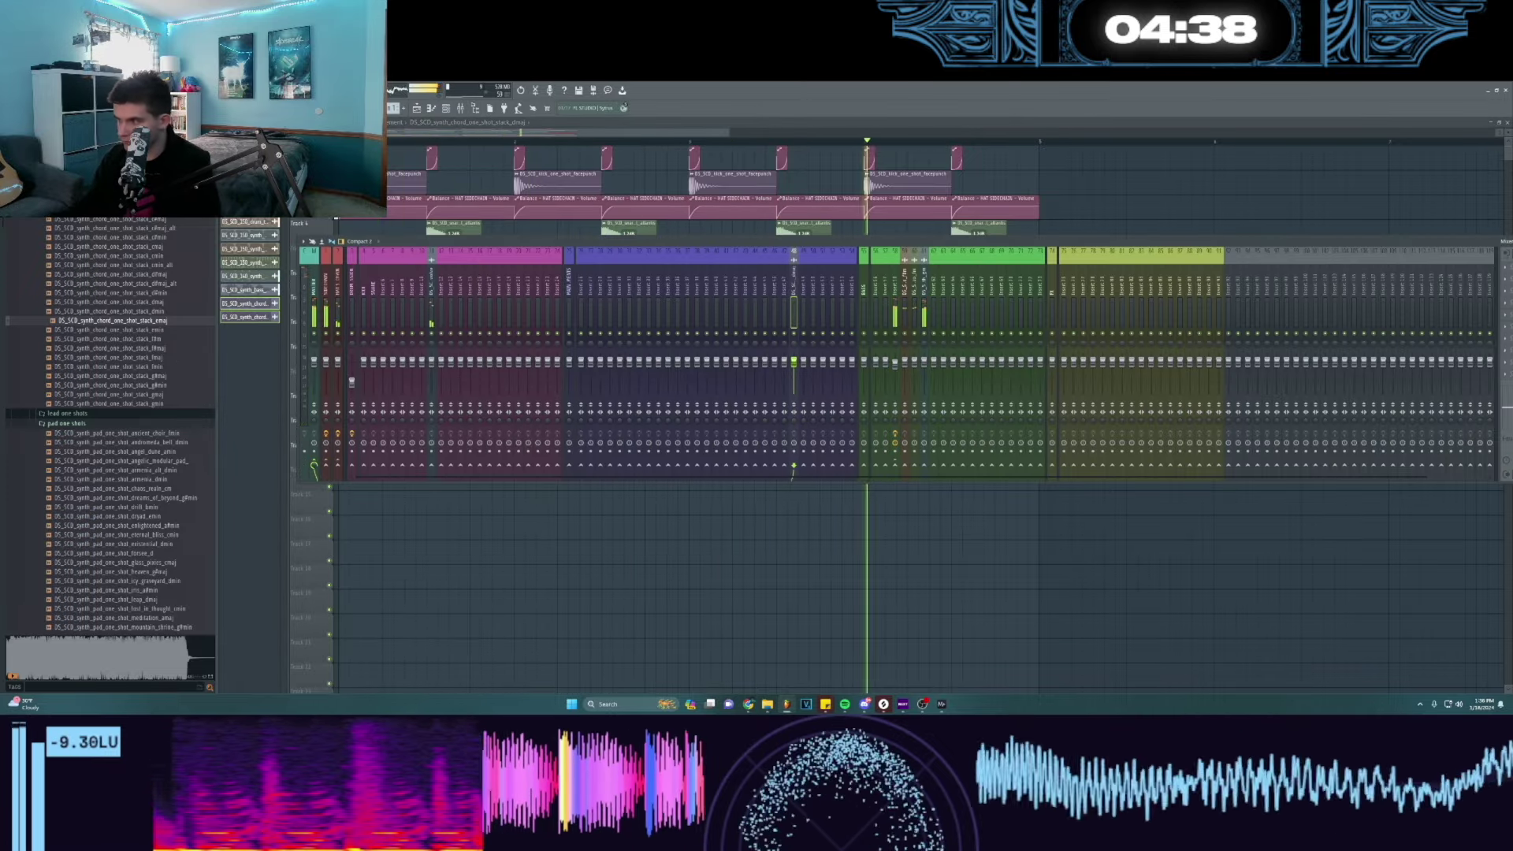
pyautogui.click(1504, 338)
pyautogui.click(1294, 155)
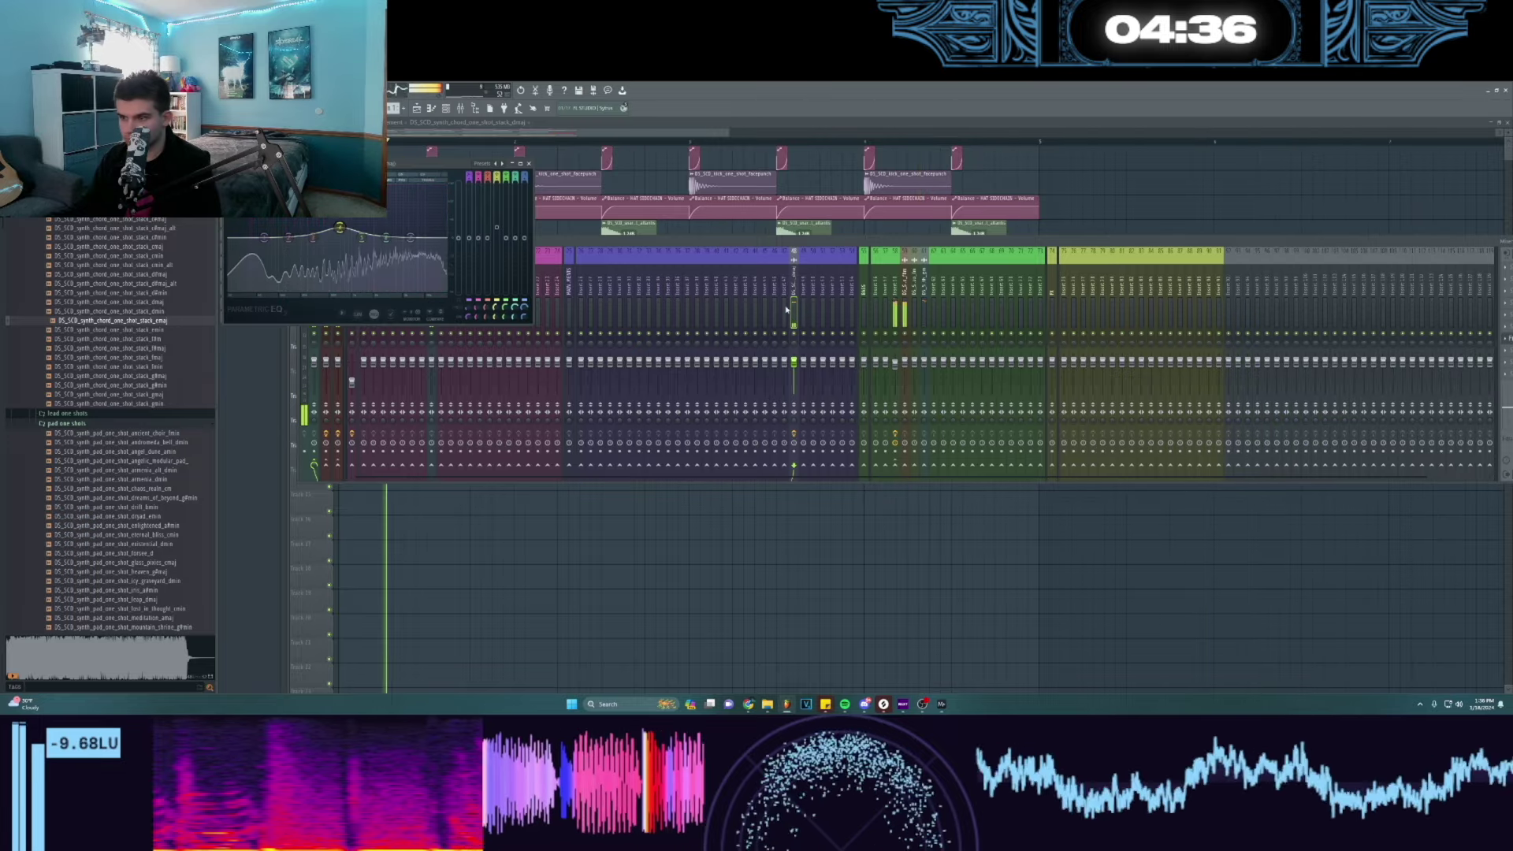
pyautogui.click(349, 426)
pyautogui.rightClick(326, 464)
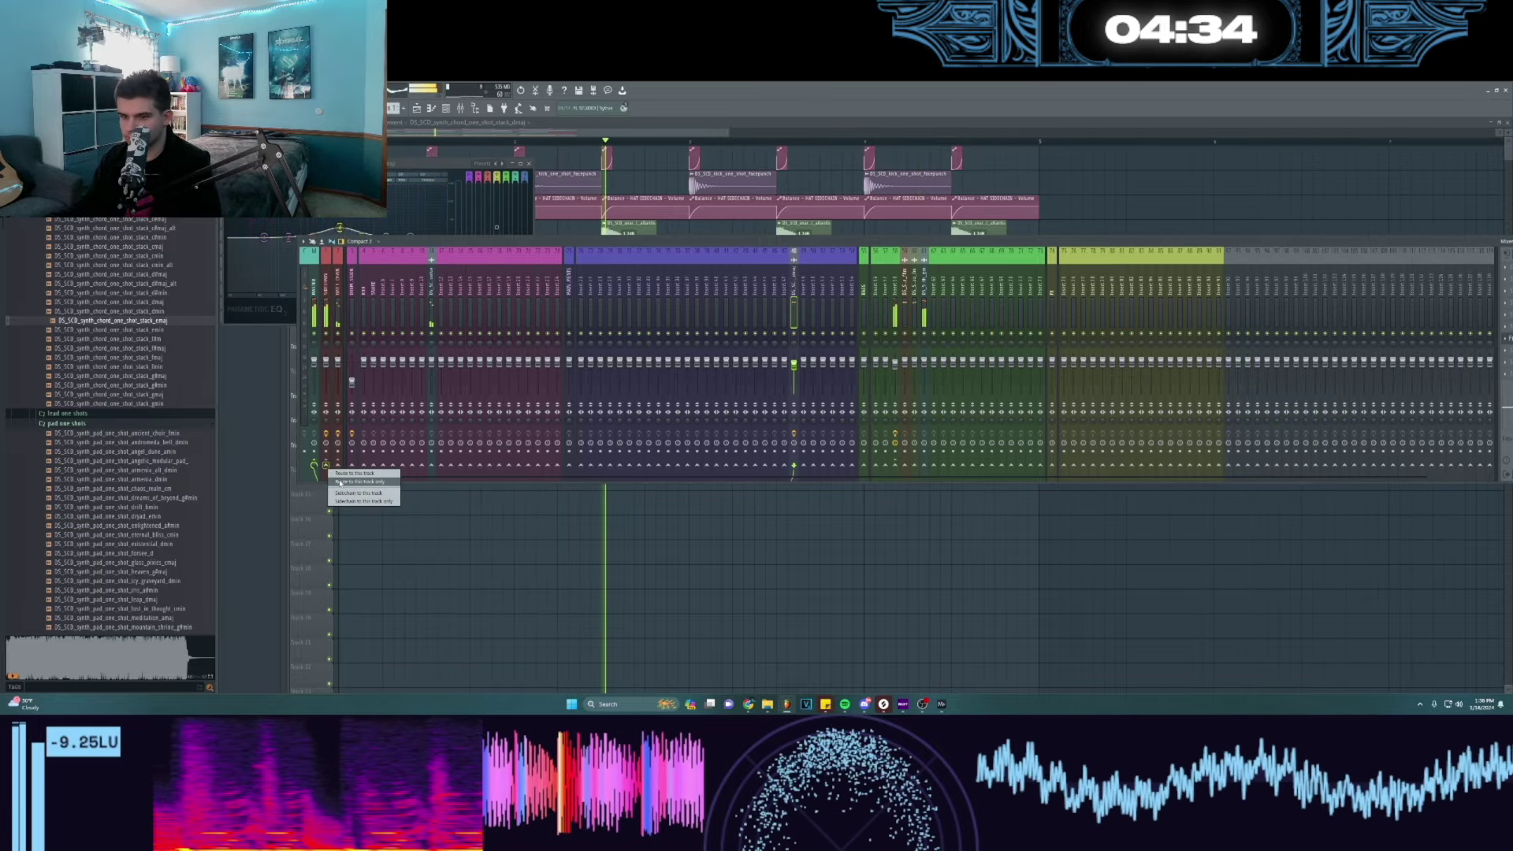
pyautogui.click(502, 543)
# - Audition several pad one-shots from the Colorful Dubstep sample pack
pyautogui.scroll(-10, 119, 441)
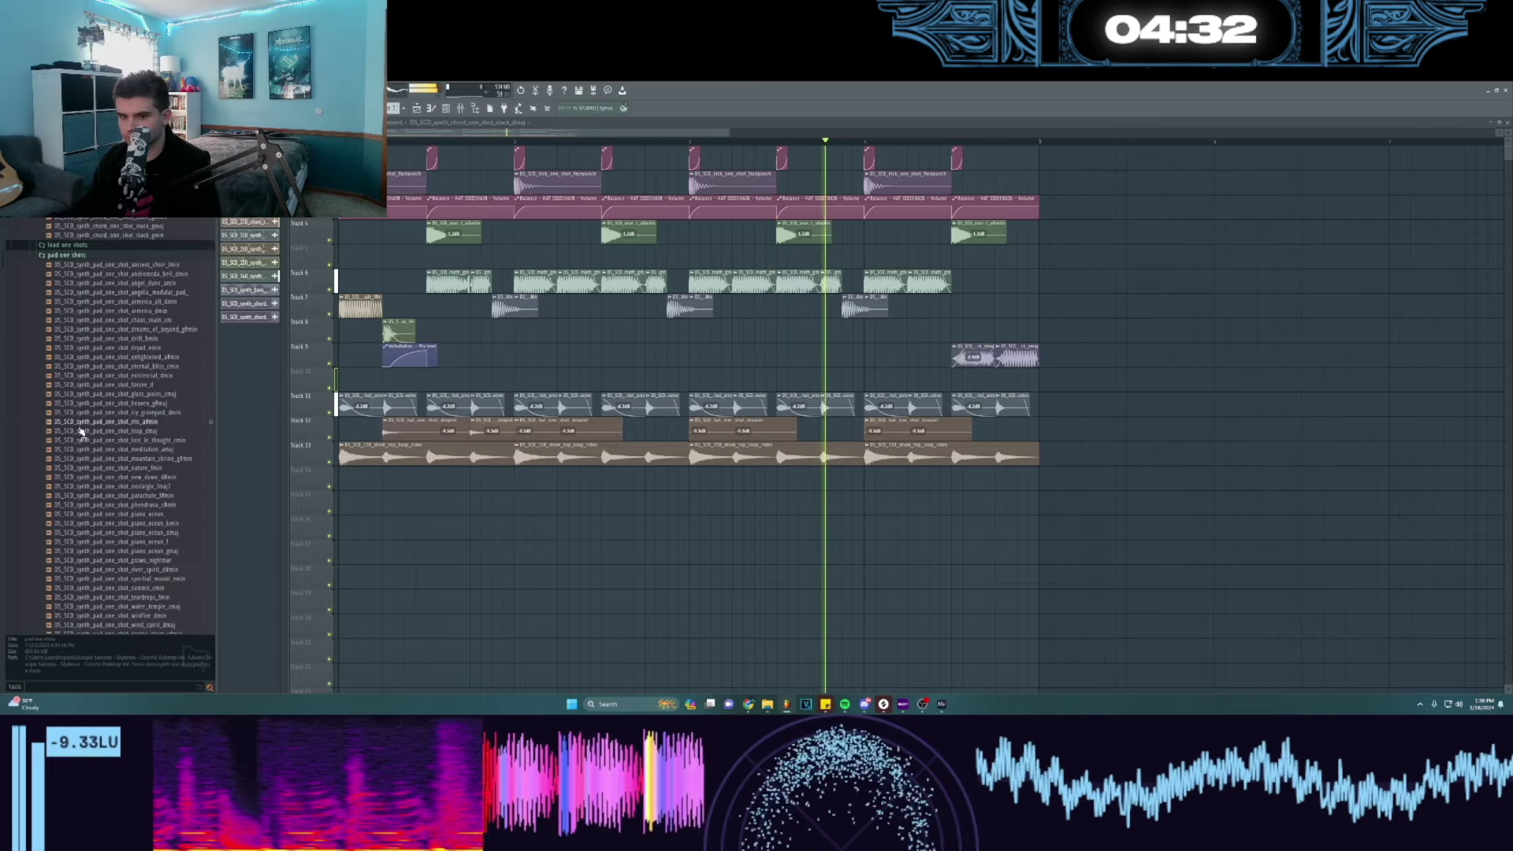
pyautogui.press('space')
pyautogui.click(147, 352)
pyautogui.click(155, 278)
pyautogui.click(167, 232)
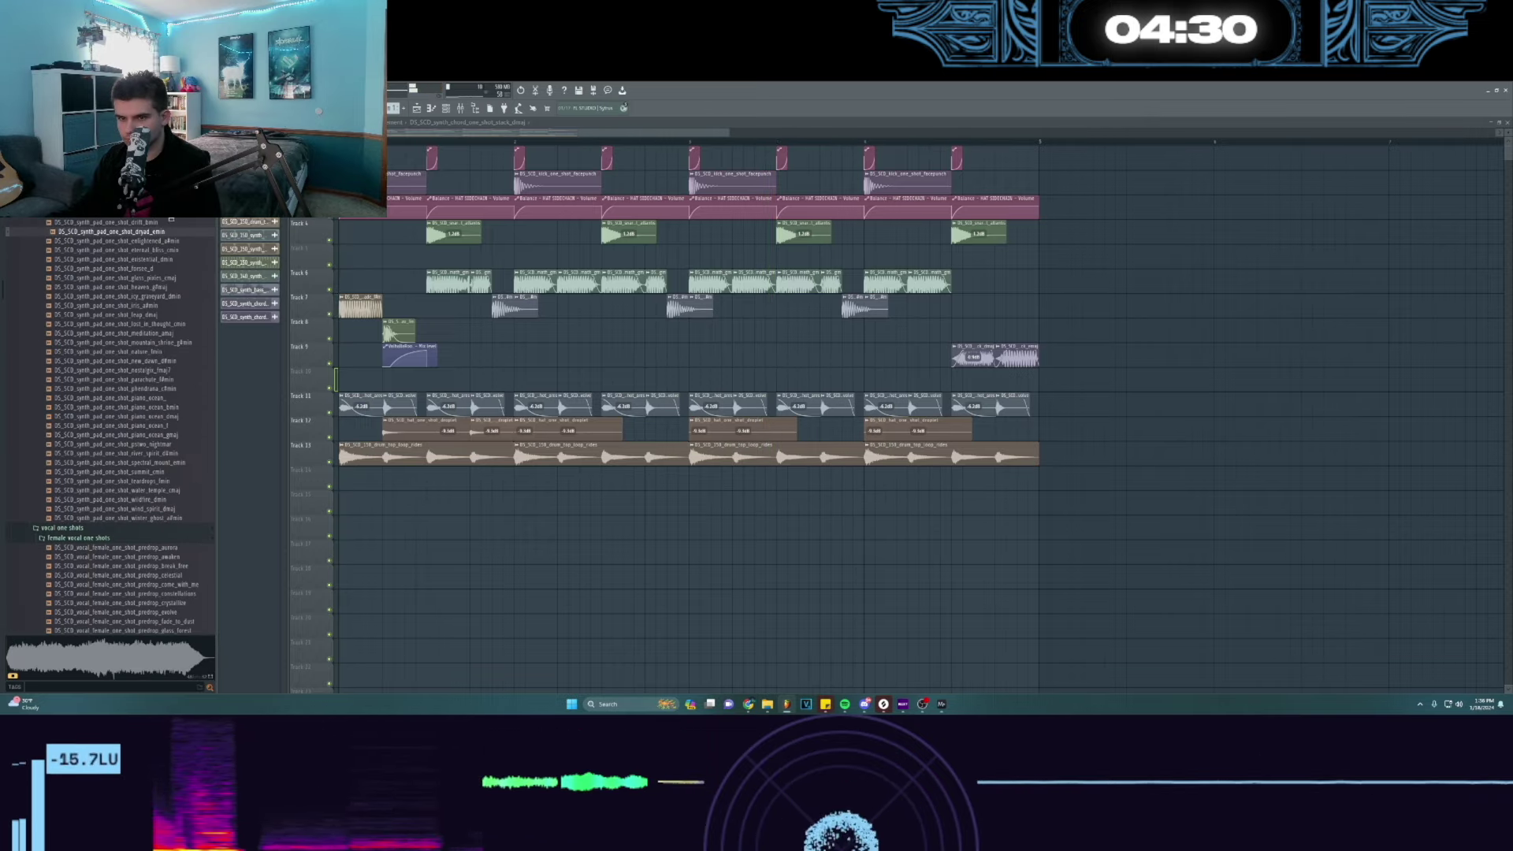
# - Try the synth_pad_one_shot_parachute sample on Track 15 from beat 3 of bar 1, looping that beat with the drums
pyautogui.moveTo(118, 379); pyautogui.dragTo(520, 501)
pyautogui.press('space')
pyautogui.press('space')
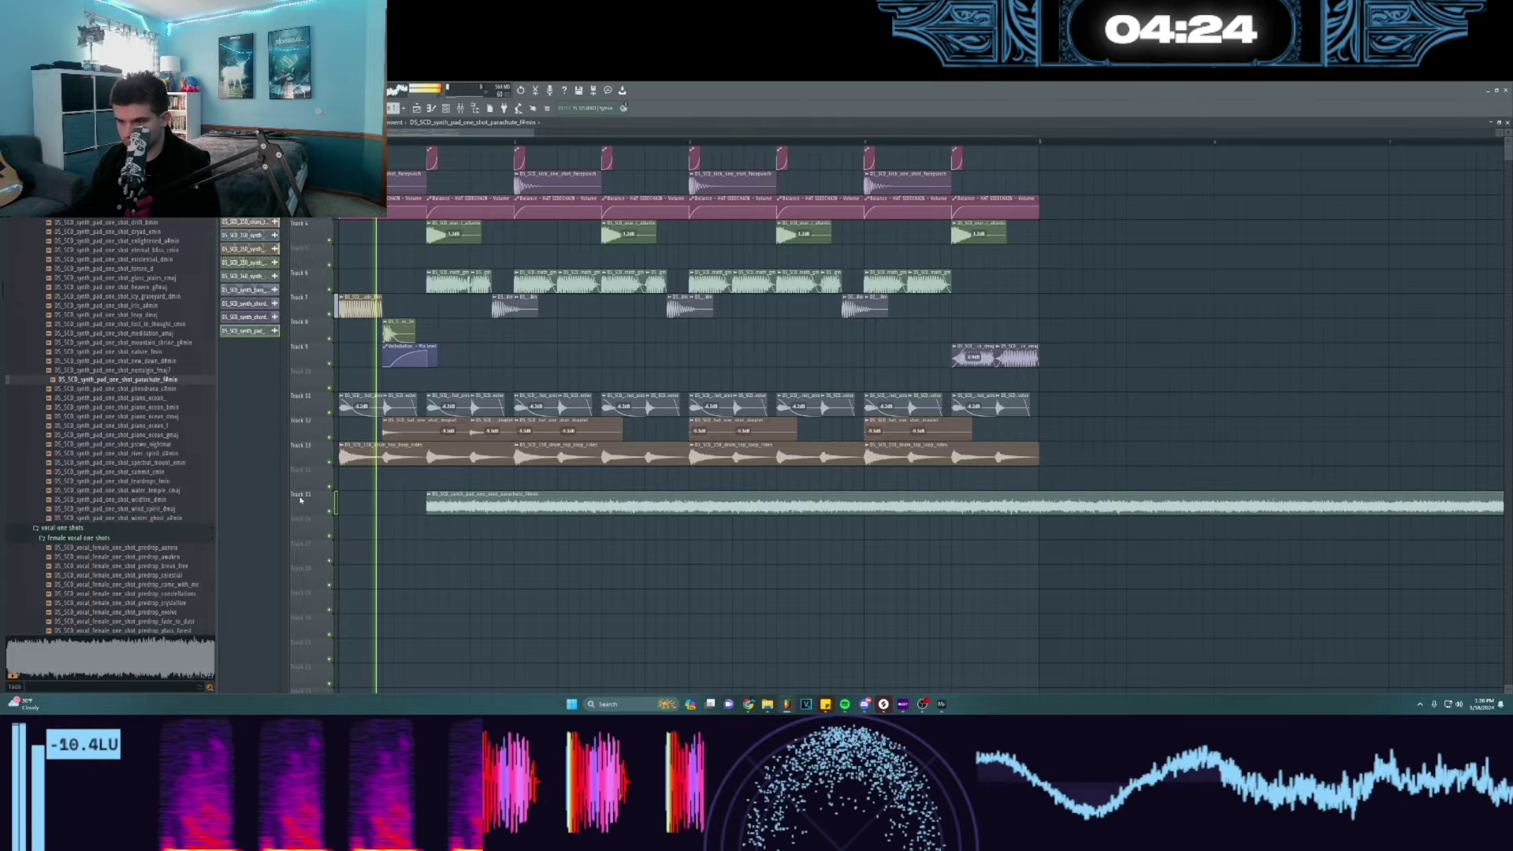
pyautogui.click(432, 142)
pyautogui.moveTo(432, 143); pyautogui.dragTo(472, 149)
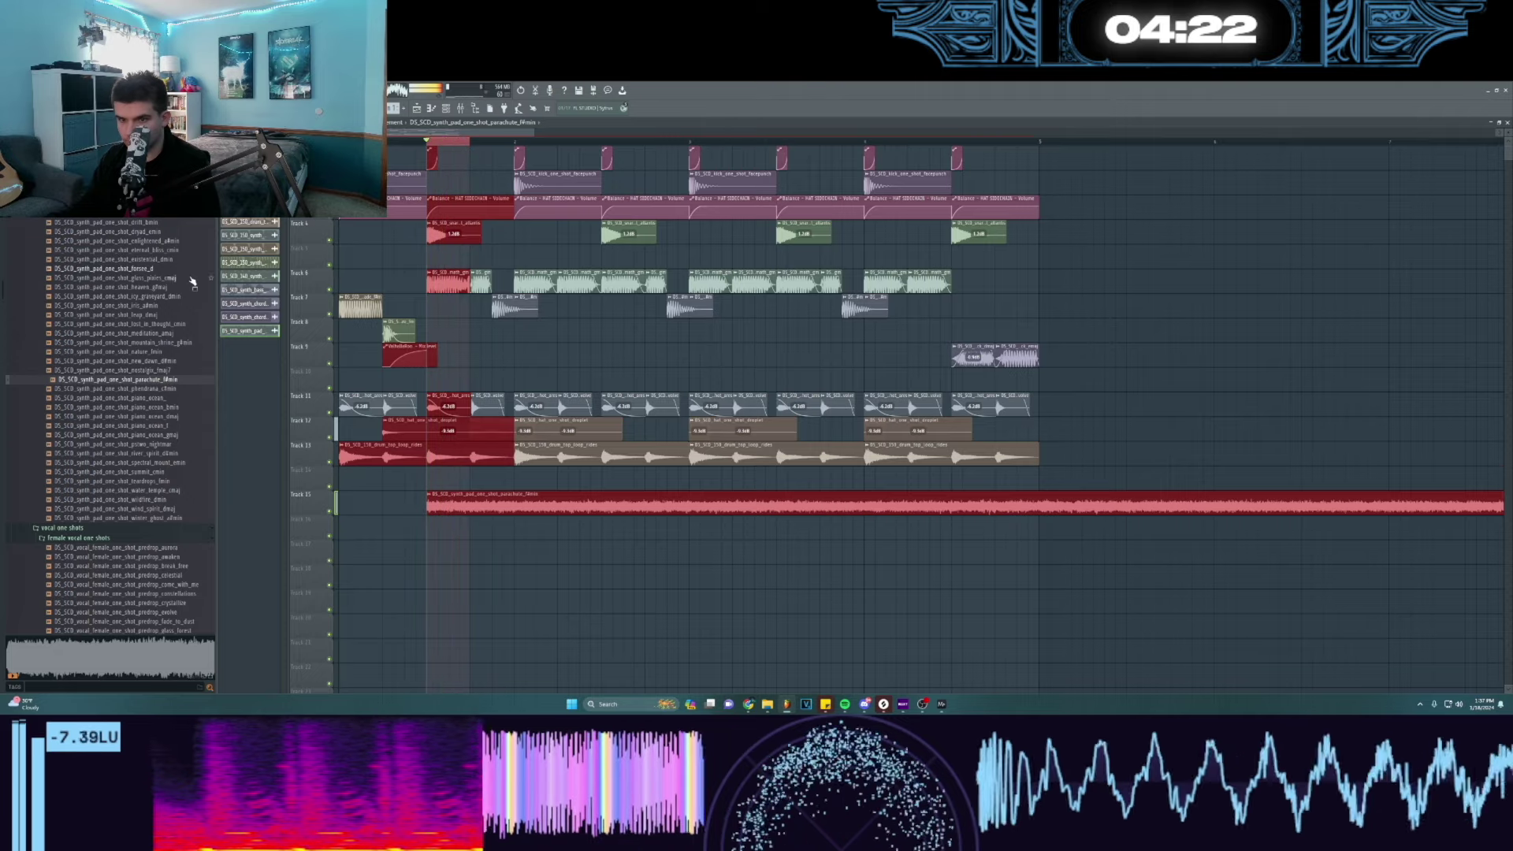
pyautogui.press('space')
pyautogui.rightClick(514, 500)
# - Audition more pads and place the synth_pad_one_shot_mountain_shrine sample on Track 16 at beat 3 of bar 1
pyautogui.click(118, 193)
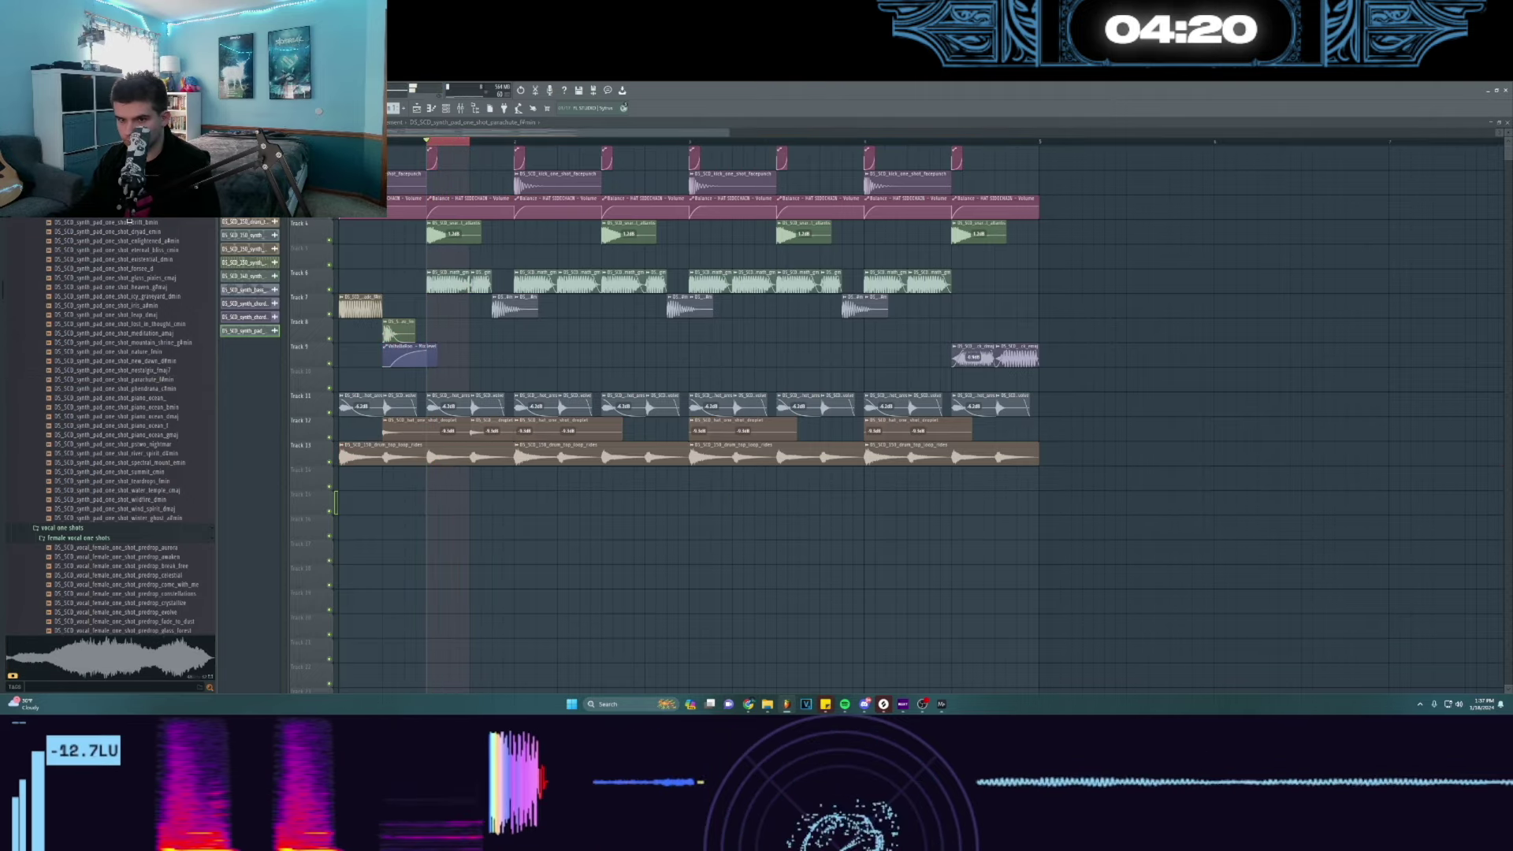
pyautogui.click(125, 362)
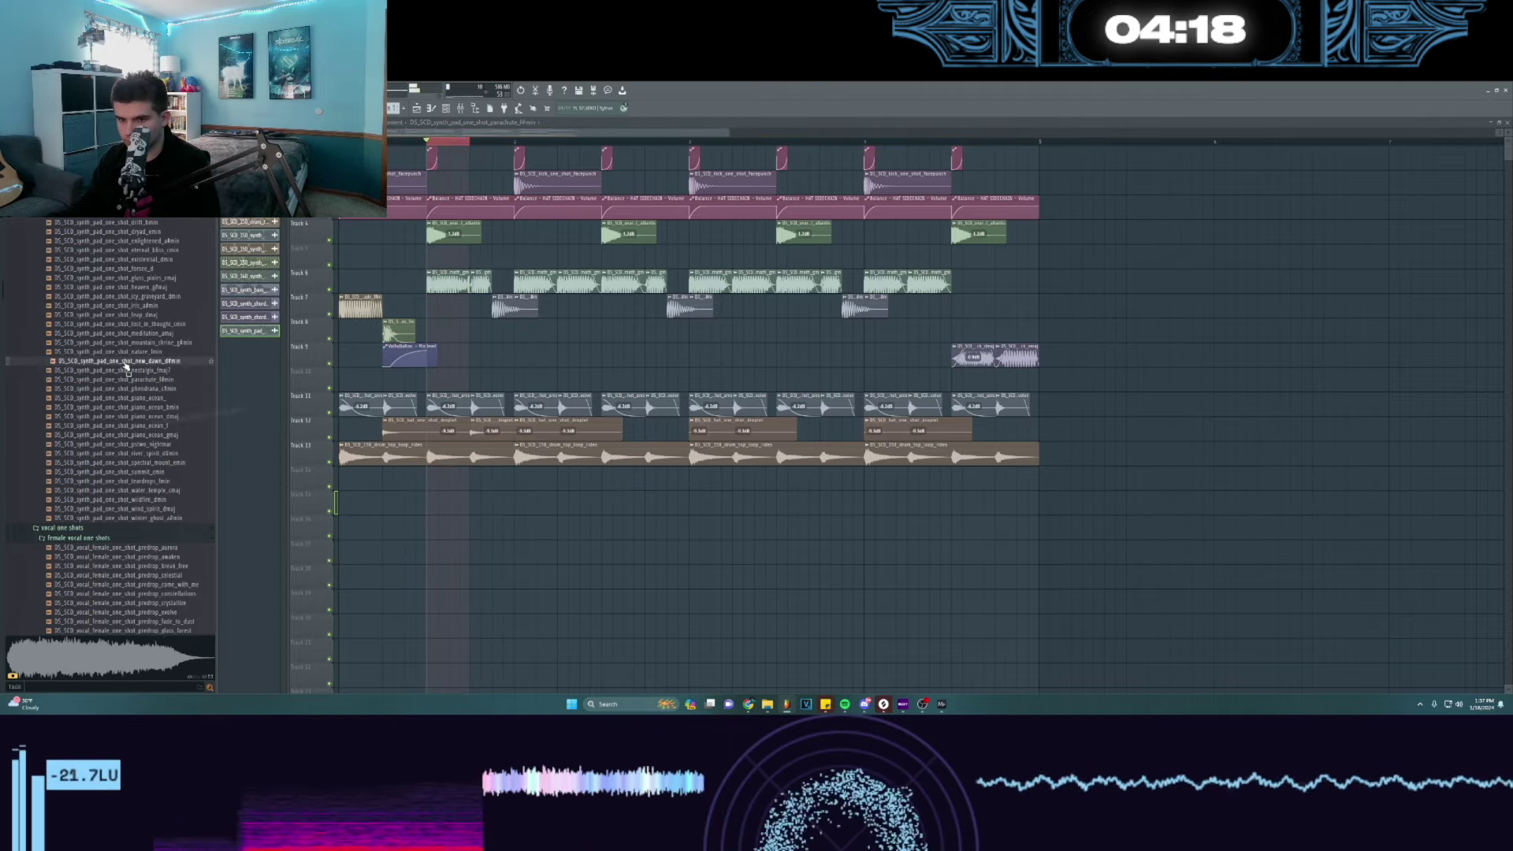
pyautogui.moveTo(129, 350); pyautogui.dragTo(426, 527)
pyautogui.press('space')
# - Load FabFilter Pro-Q 3 on the mountain_shrine pad's insert with low cut, mid dip and high cut, and route it to the green group's bus
pyautogui.doubleClick(543, 527)
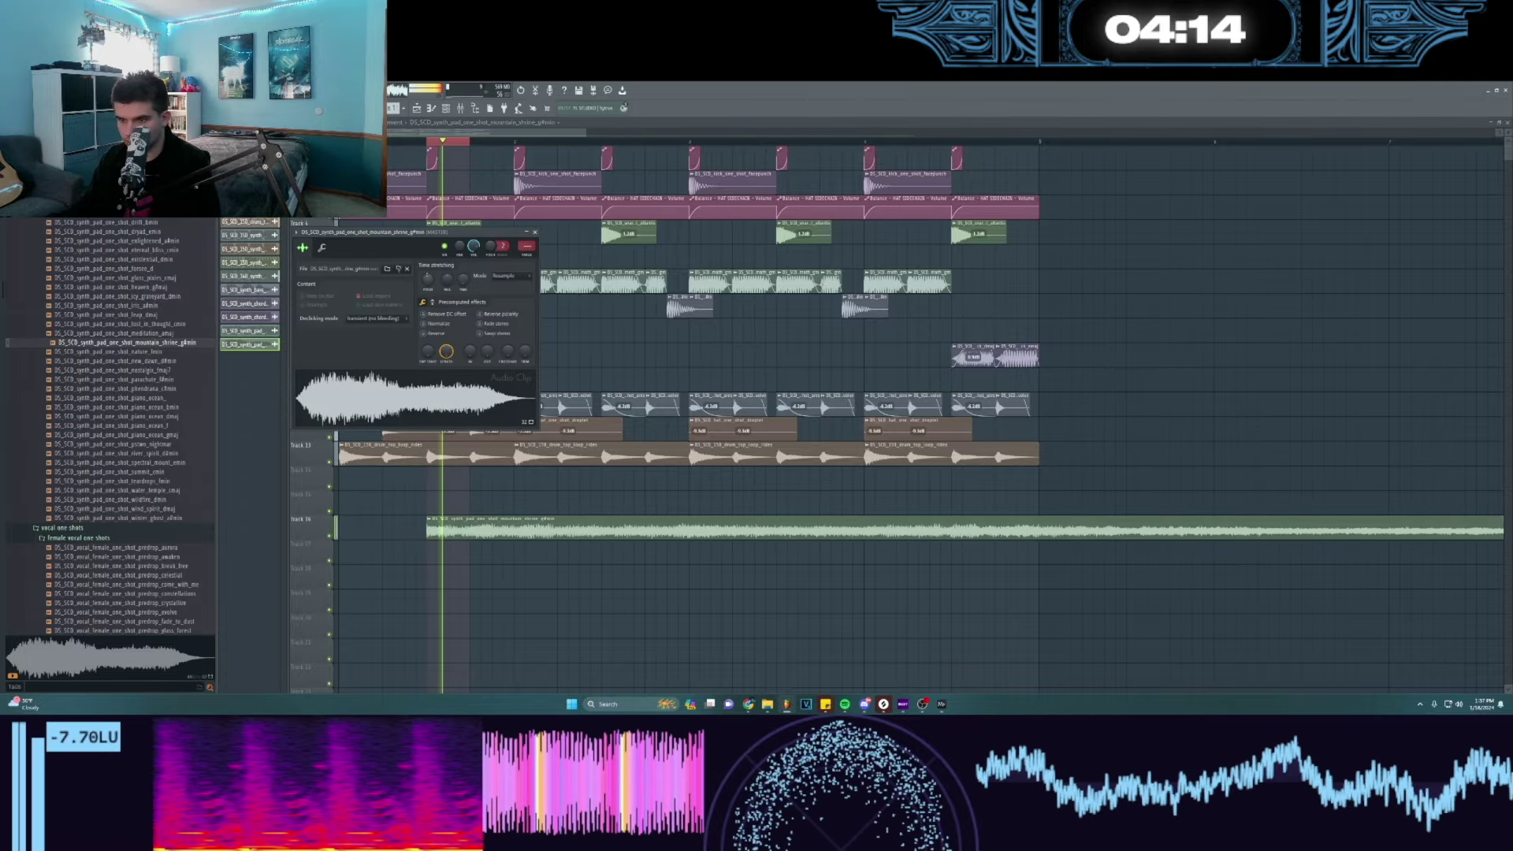
pyautogui.press('Tab')
pyautogui.press('Tab')
pyautogui.press('F9')
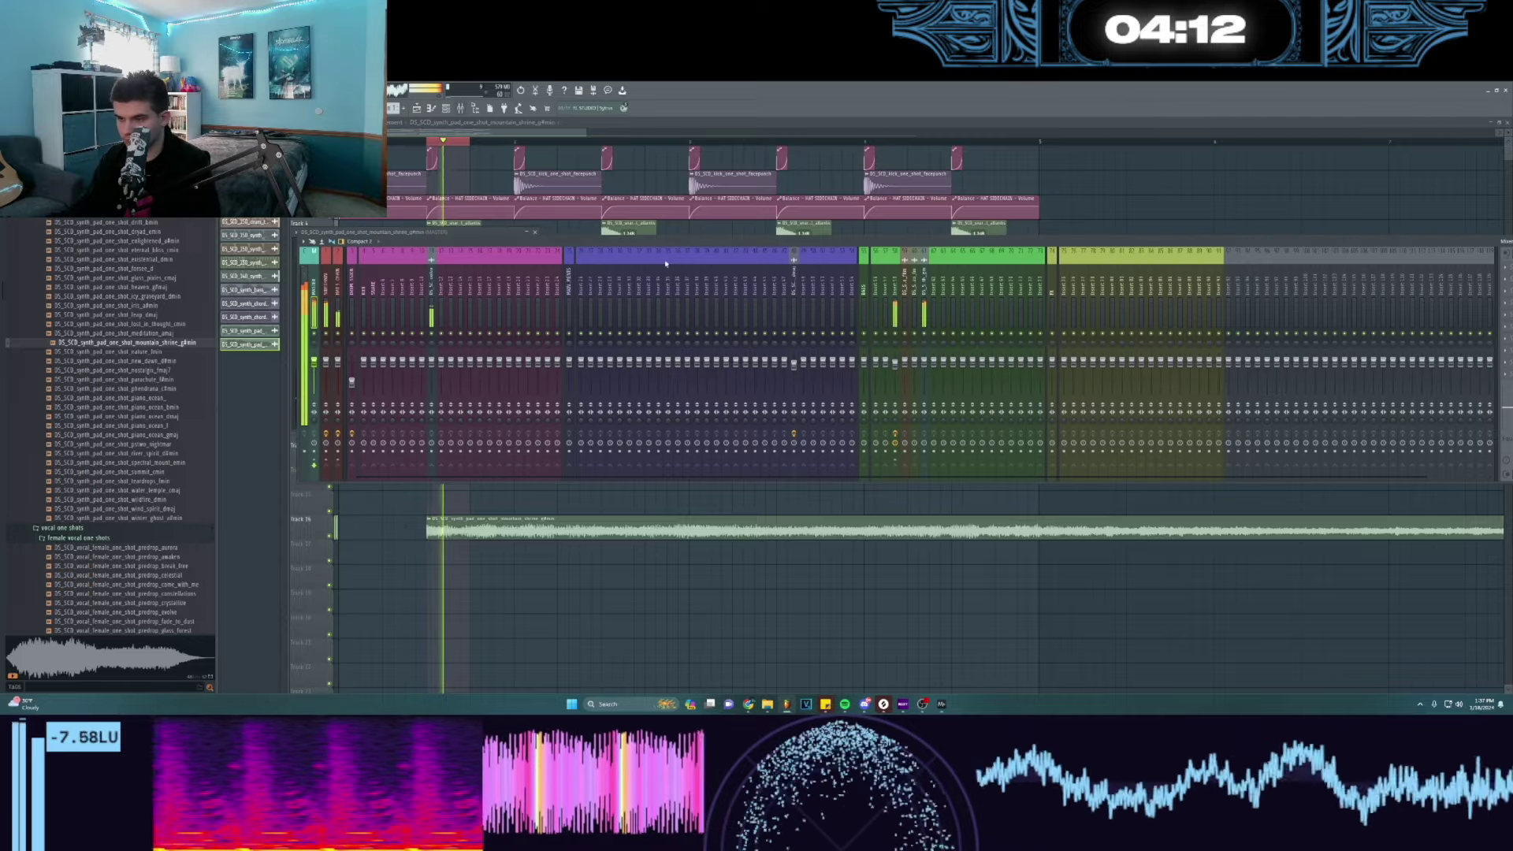
pyautogui.click(1505, 327)
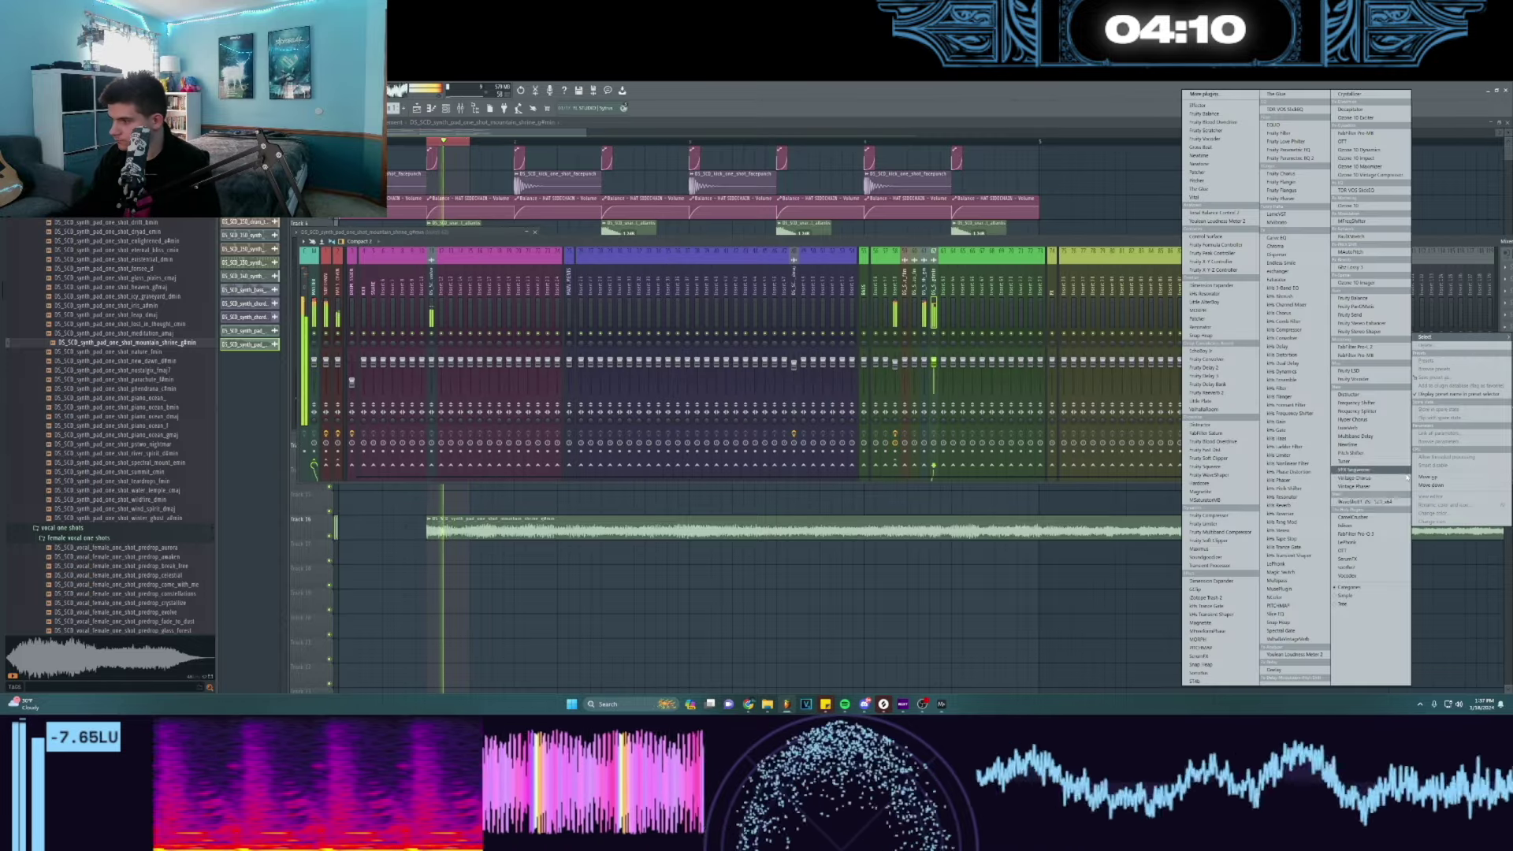
pyautogui.click(1372, 534)
pyautogui.moveTo(283, 291); pyautogui.dragTo(469, 316)
pyautogui.moveTo(620, 293); pyautogui.dragTo(598, 300)
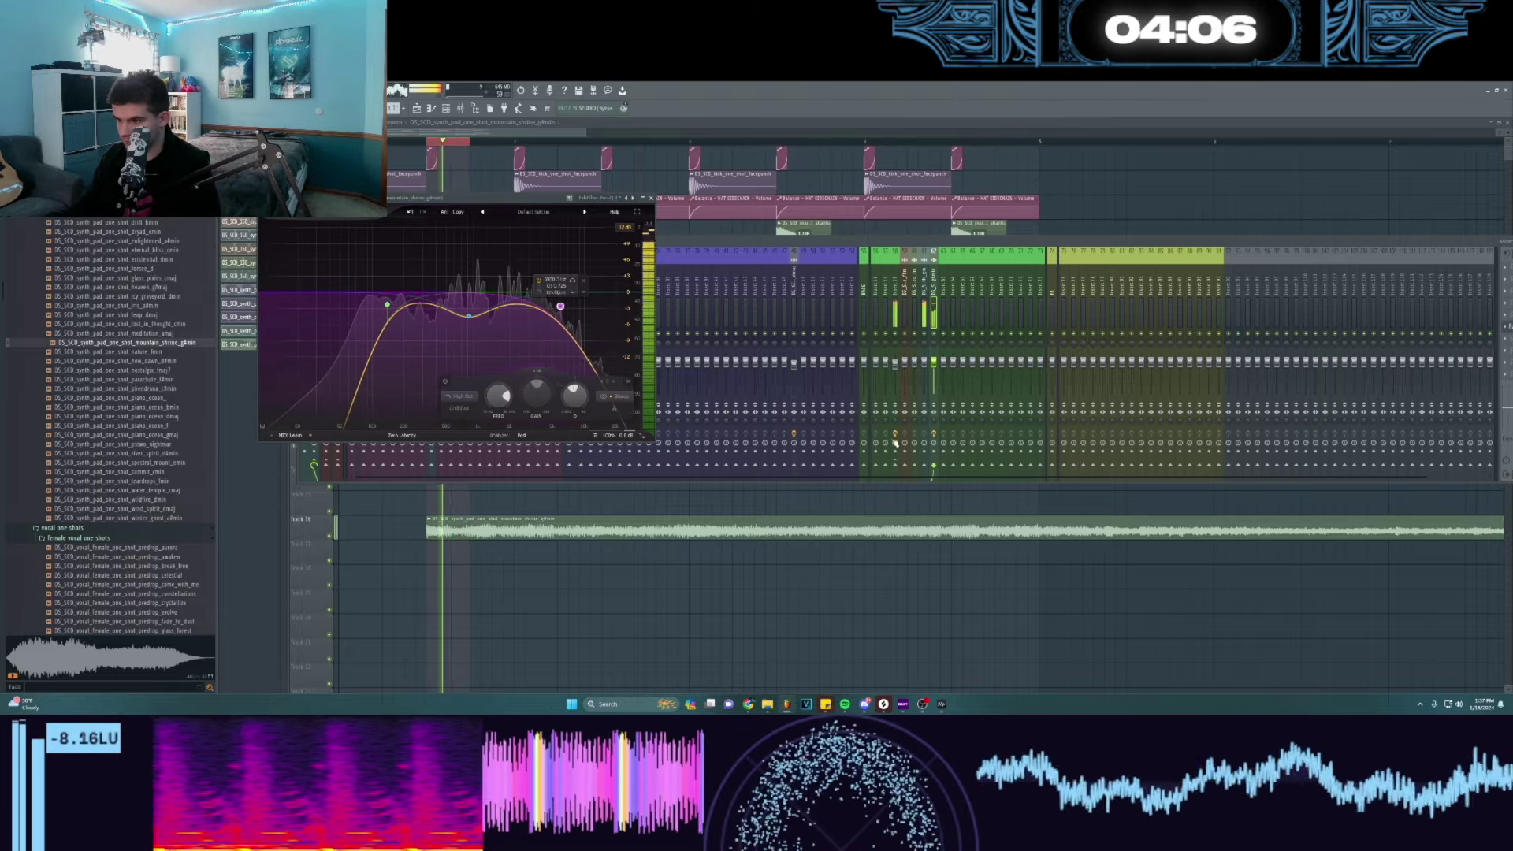
pyautogui.rightClick(897, 466)
pyautogui.press('F9')
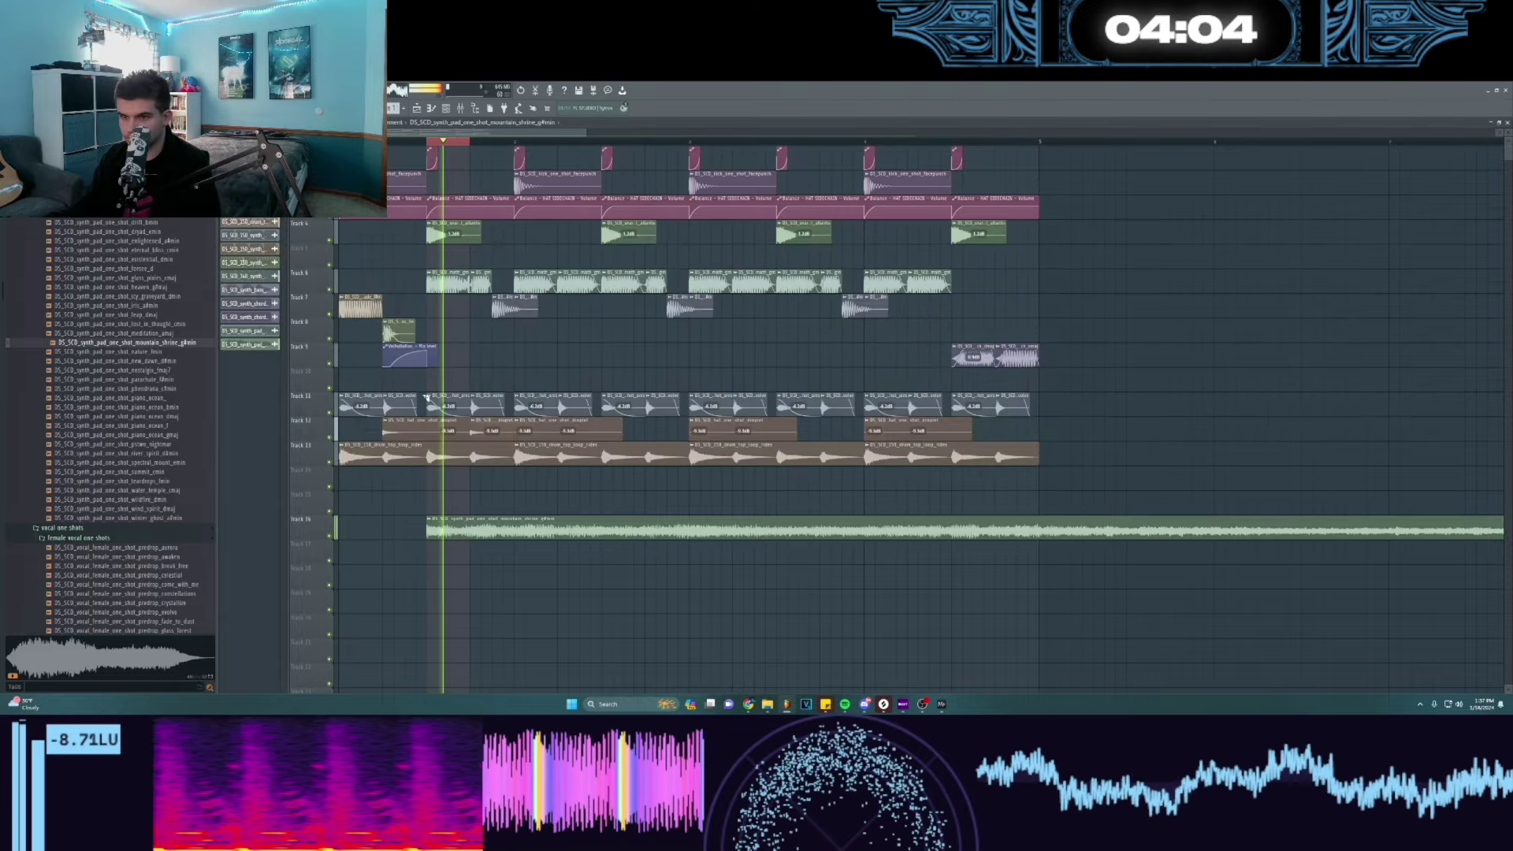
# - Cut the mountain_shrine pad to one beat and repeat it on Track 16 at beats 1 to 3 of bar 2
pyautogui.rightClick(482, 528)
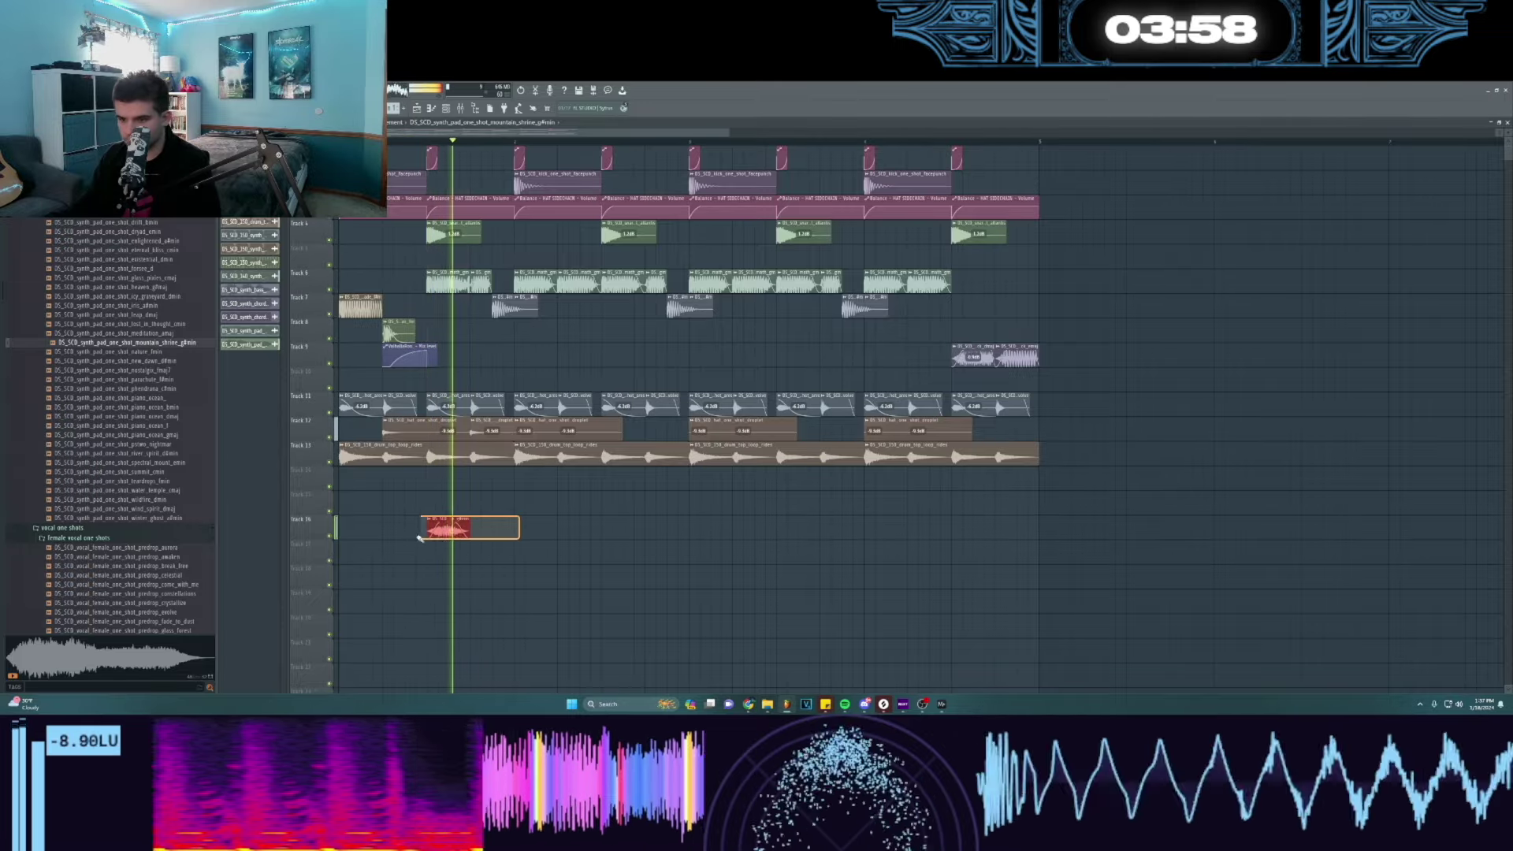
pyautogui.moveTo(420, 537)
pyautogui.mouseDown()
pyautogui.moveTo(755, 531)
pyautogui.moveTo(630, 526)
pyautogui.mouseUp()
pyautogui.press('space')
pyautogui.rightClick(490, 528)
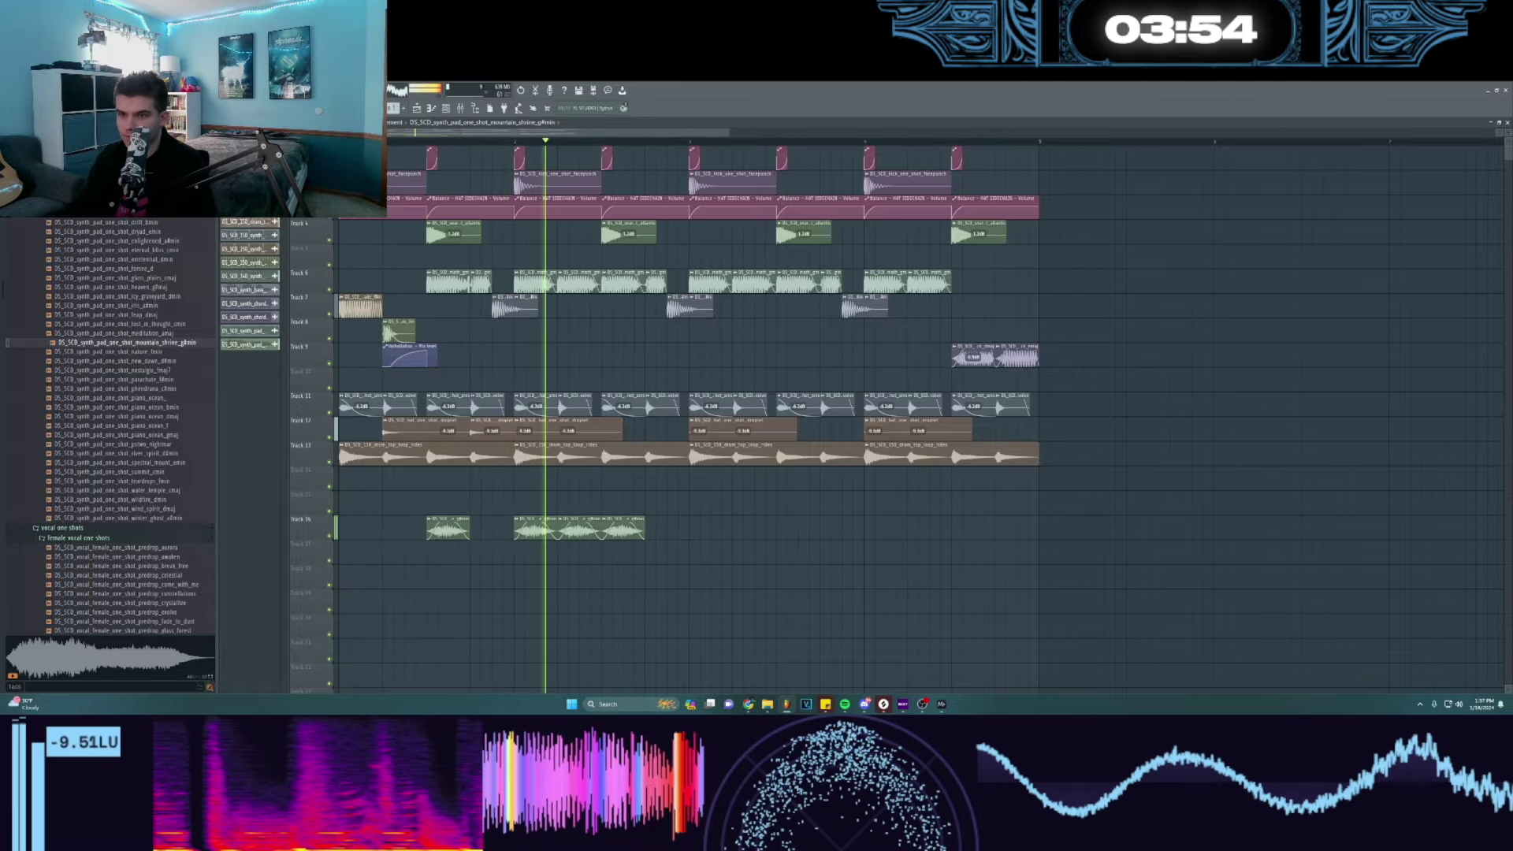
pyautogui.moveTo(699, 591); pyautogui.dragTo(534, 529)
pyautogui.press('space')
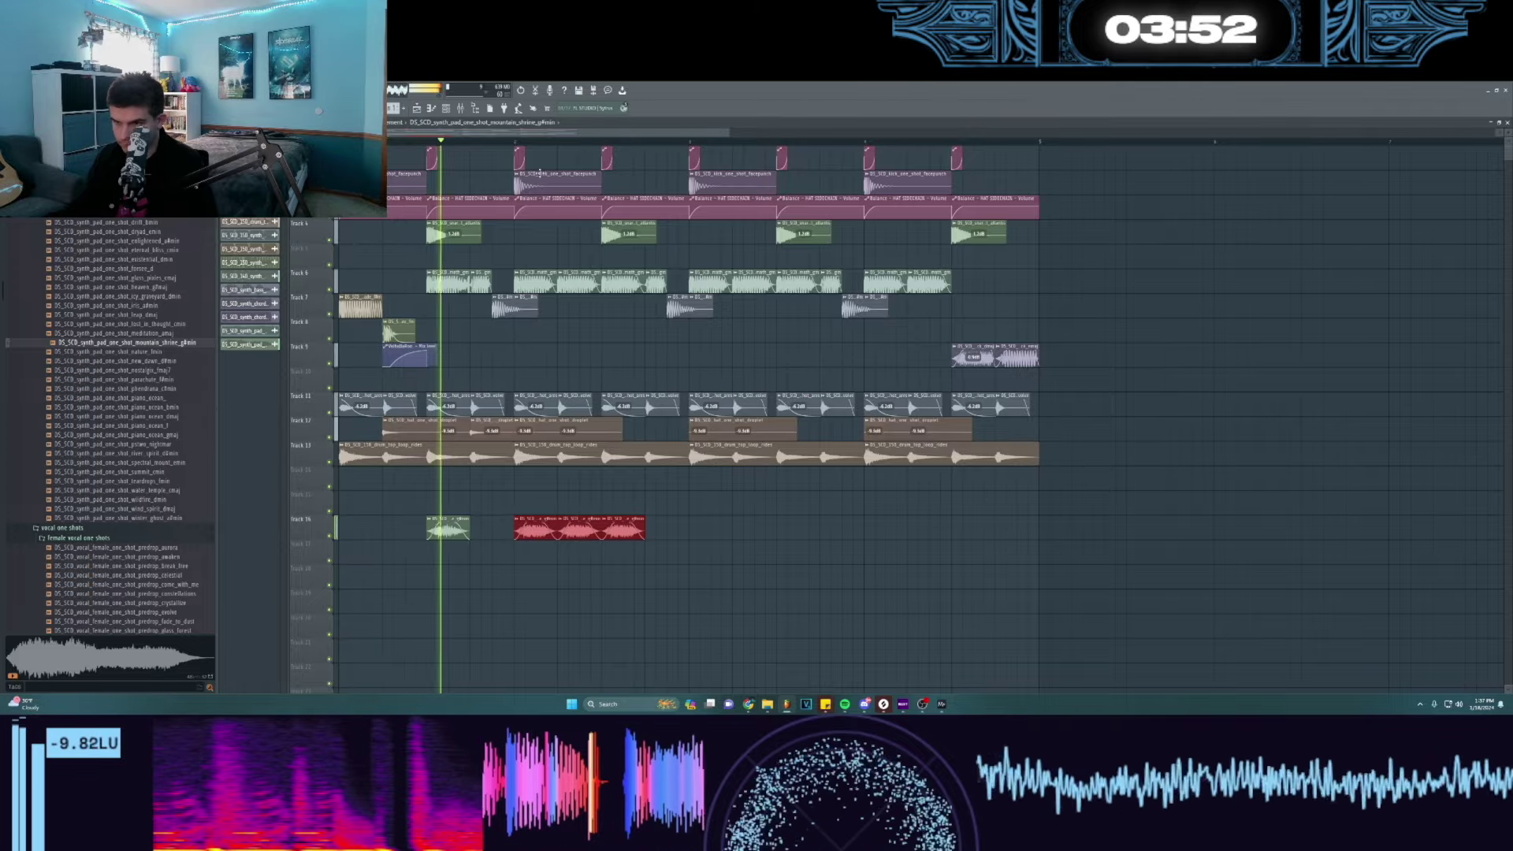
# - Solo Track 16 and set the mountain_shrine pad's time-stretching mode to Stretch
pyautogui.scroll(2, 539, 174)
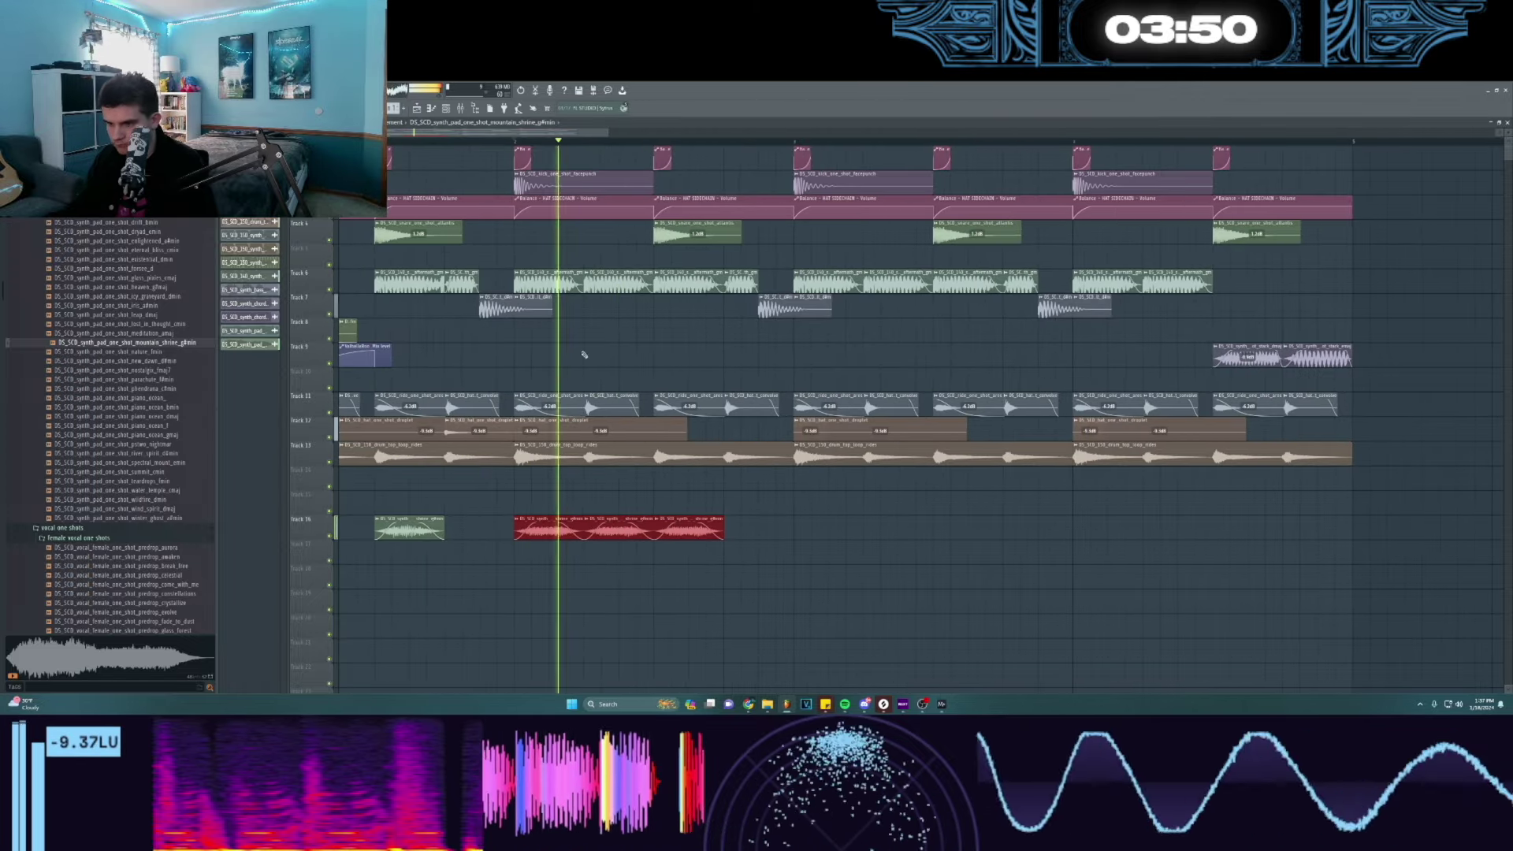
pyautogui.keyDown('ctrl'); pyautogui.click(331, 536); pyautogui.keyUp('ctrl')
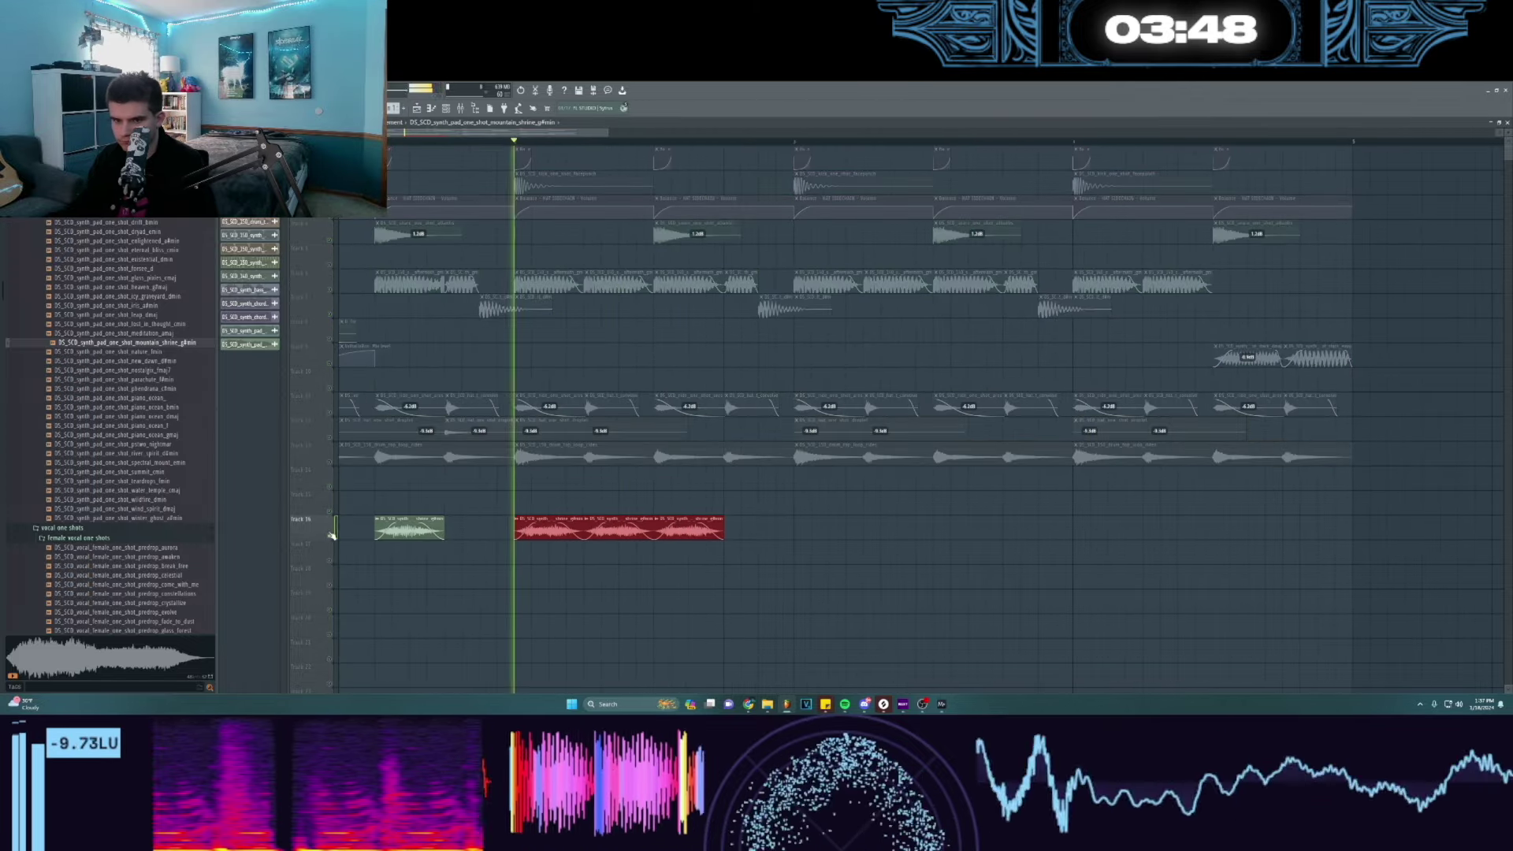
pyautogui.press('space')
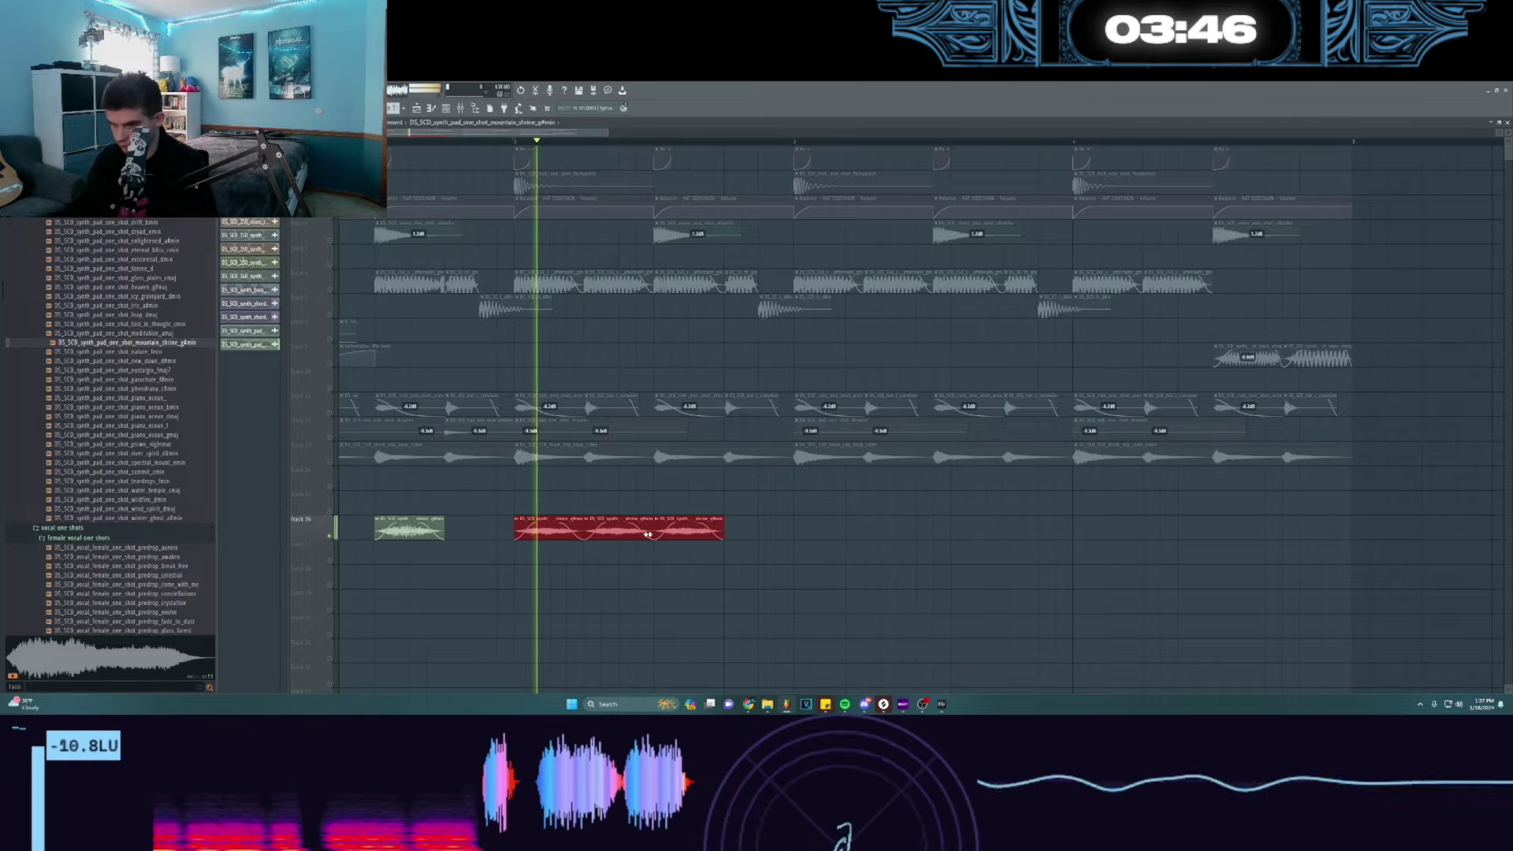
pyautogui.doubleClick(688, 530)
pyautogui.click(510, 276)
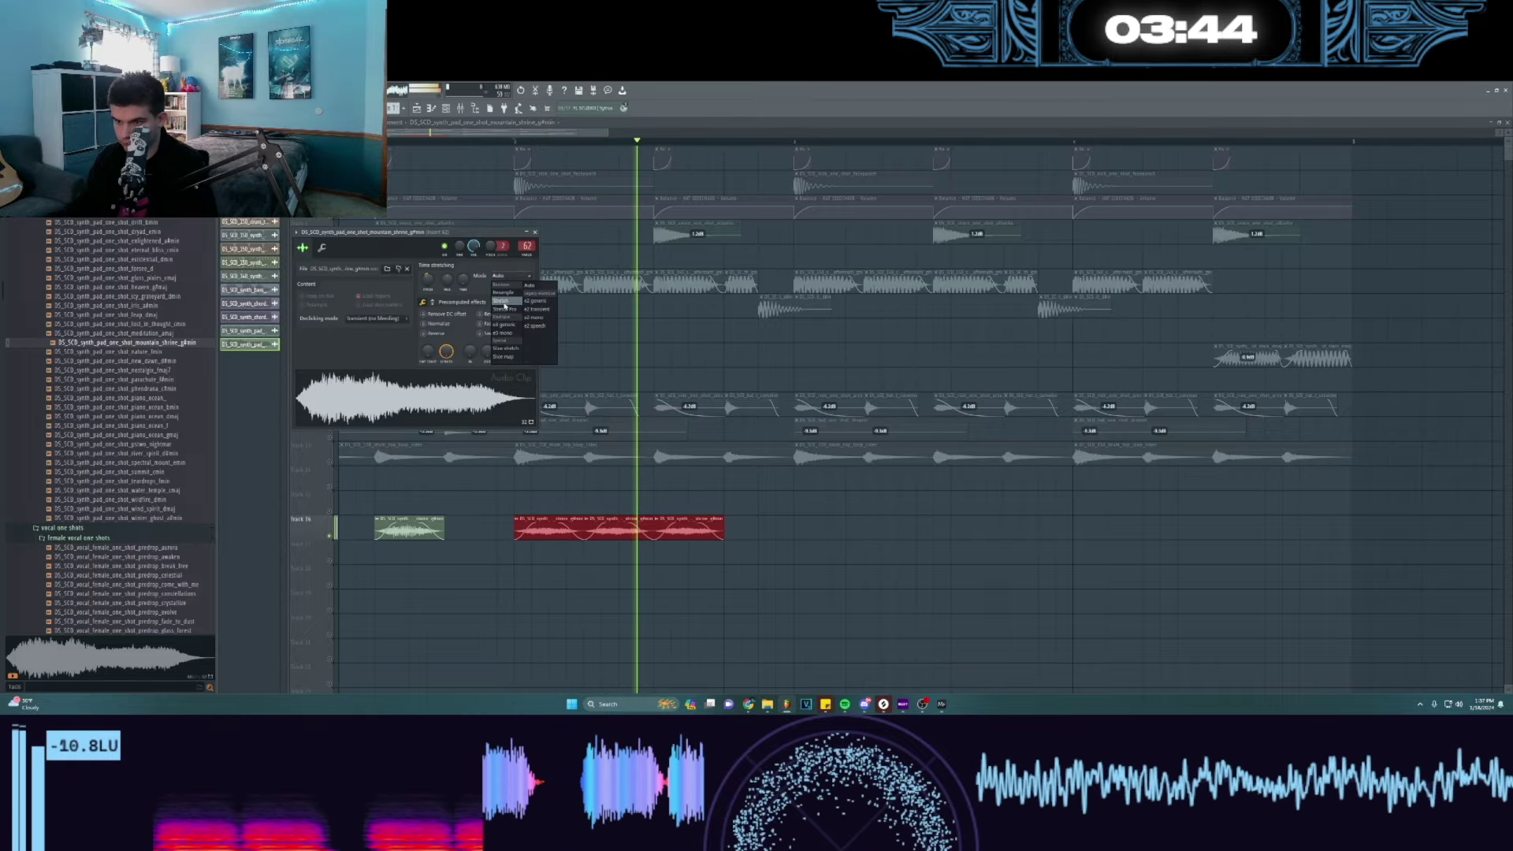
pyautogui.click(504, 299)
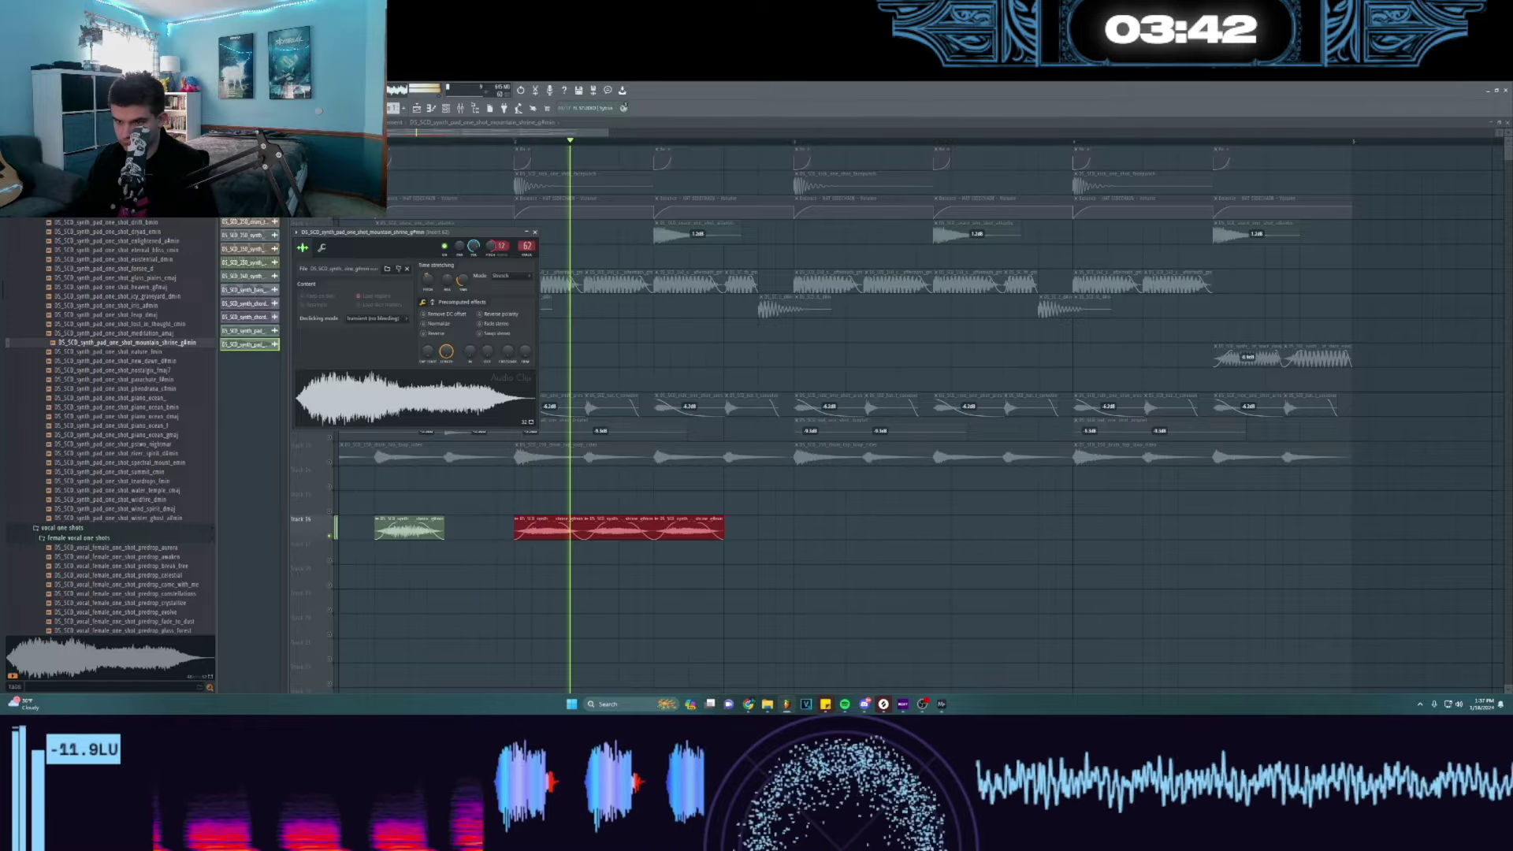
# - Unsolo Track 16 and copy the three bar 2 pad clips to the start of bar 3
pyautogui.press('Escape')
pyautogui.rightClick(329, 535)
pyautogui.click(506, 142)
pyautogui.scroll(-2, 496, 142)
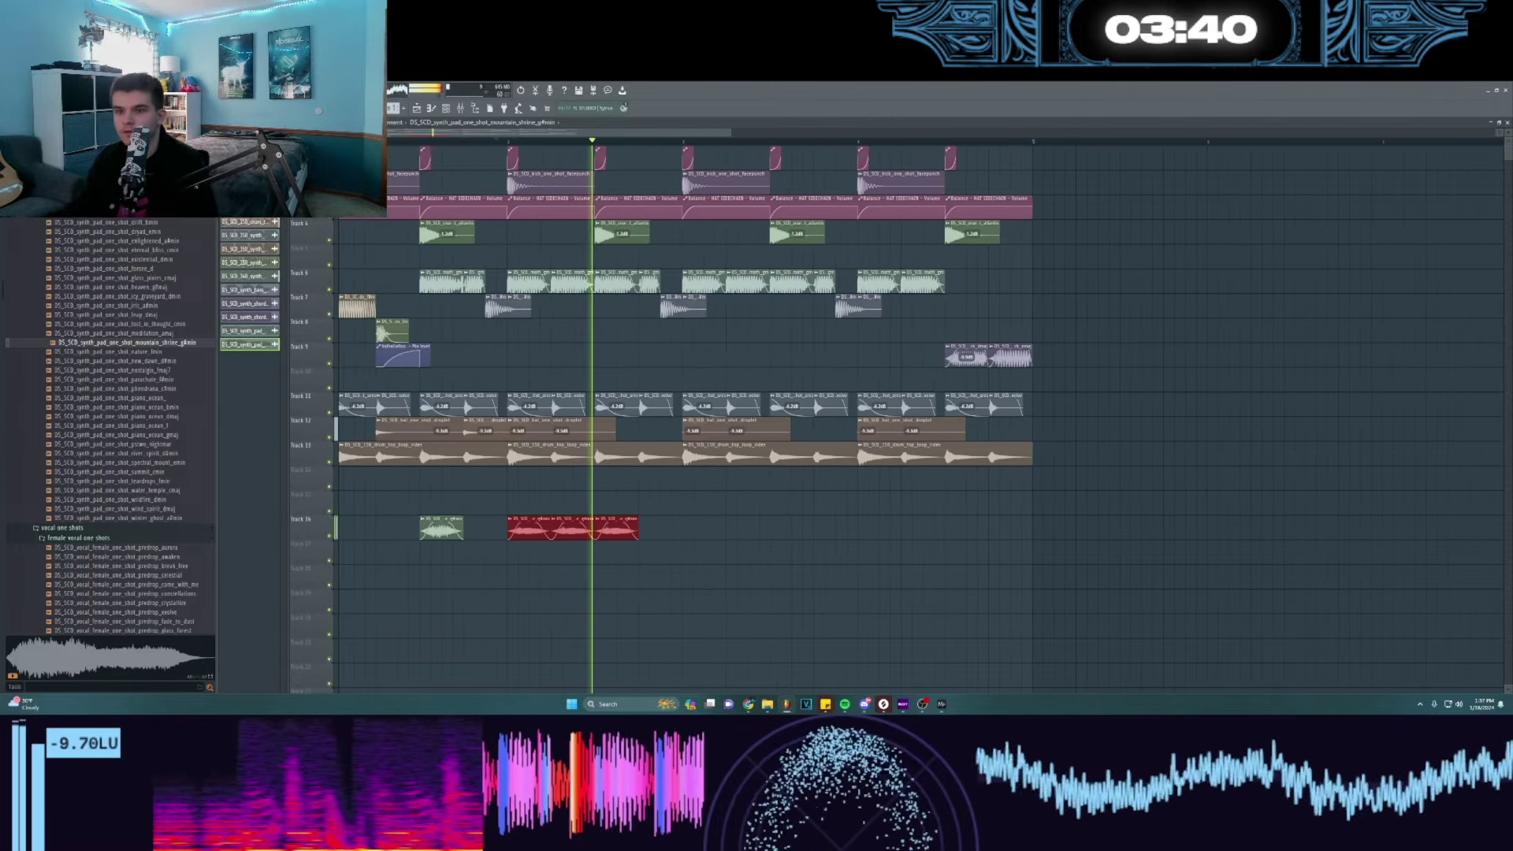
pyautogui.moveTo(686, 525); pyautogui.dragTo(756, 504)
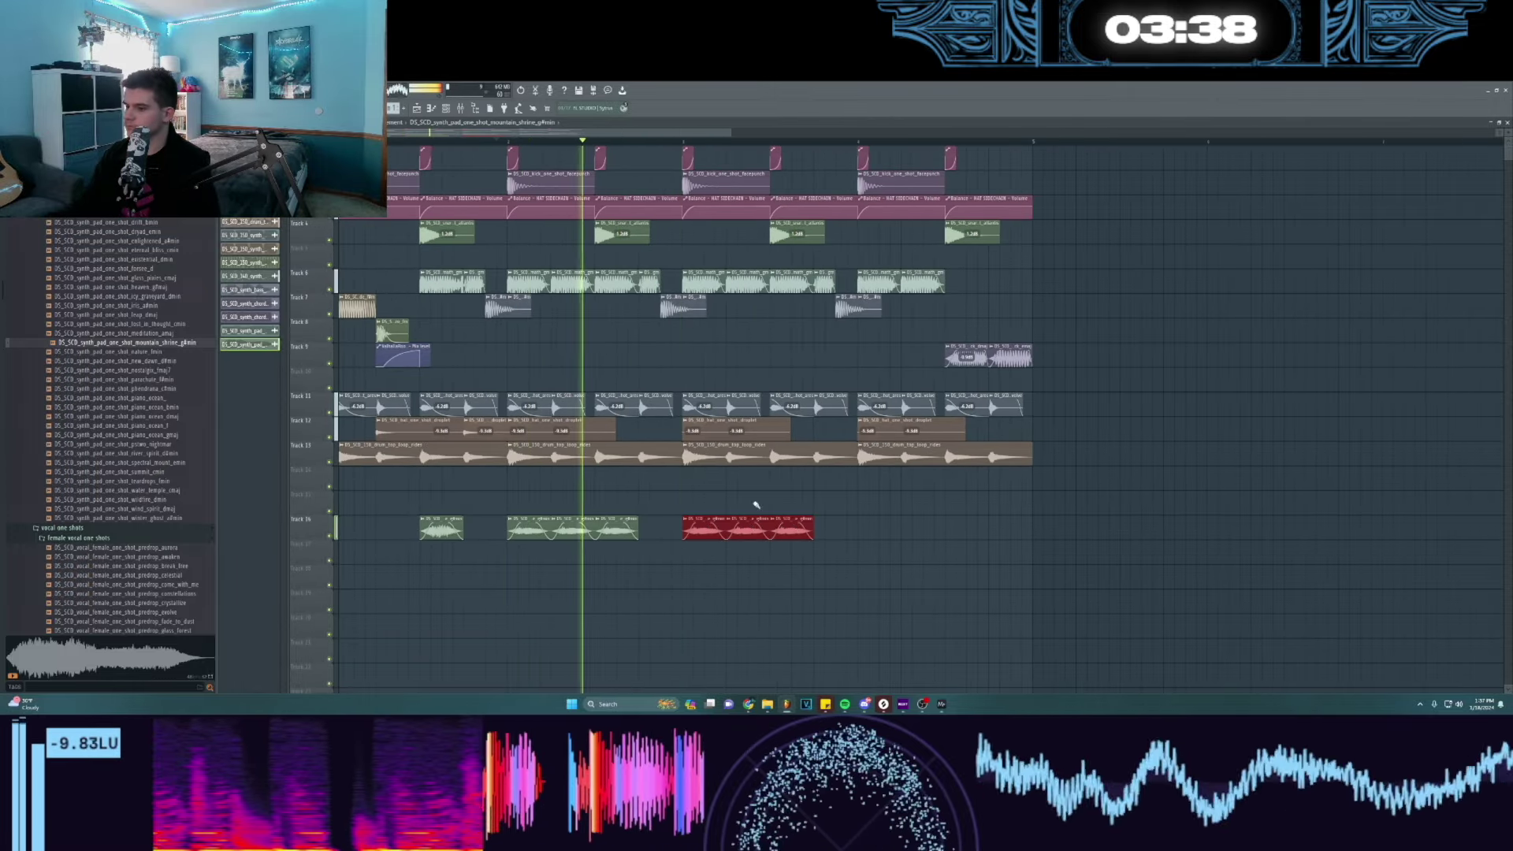
# - Delete the last aftermath slice of bar 2 and audition synth bass one-shots from the sample pack's bass folder
pyautogui.rightClick(650, 278)
pyautogui.scroll(8, 87, 410)
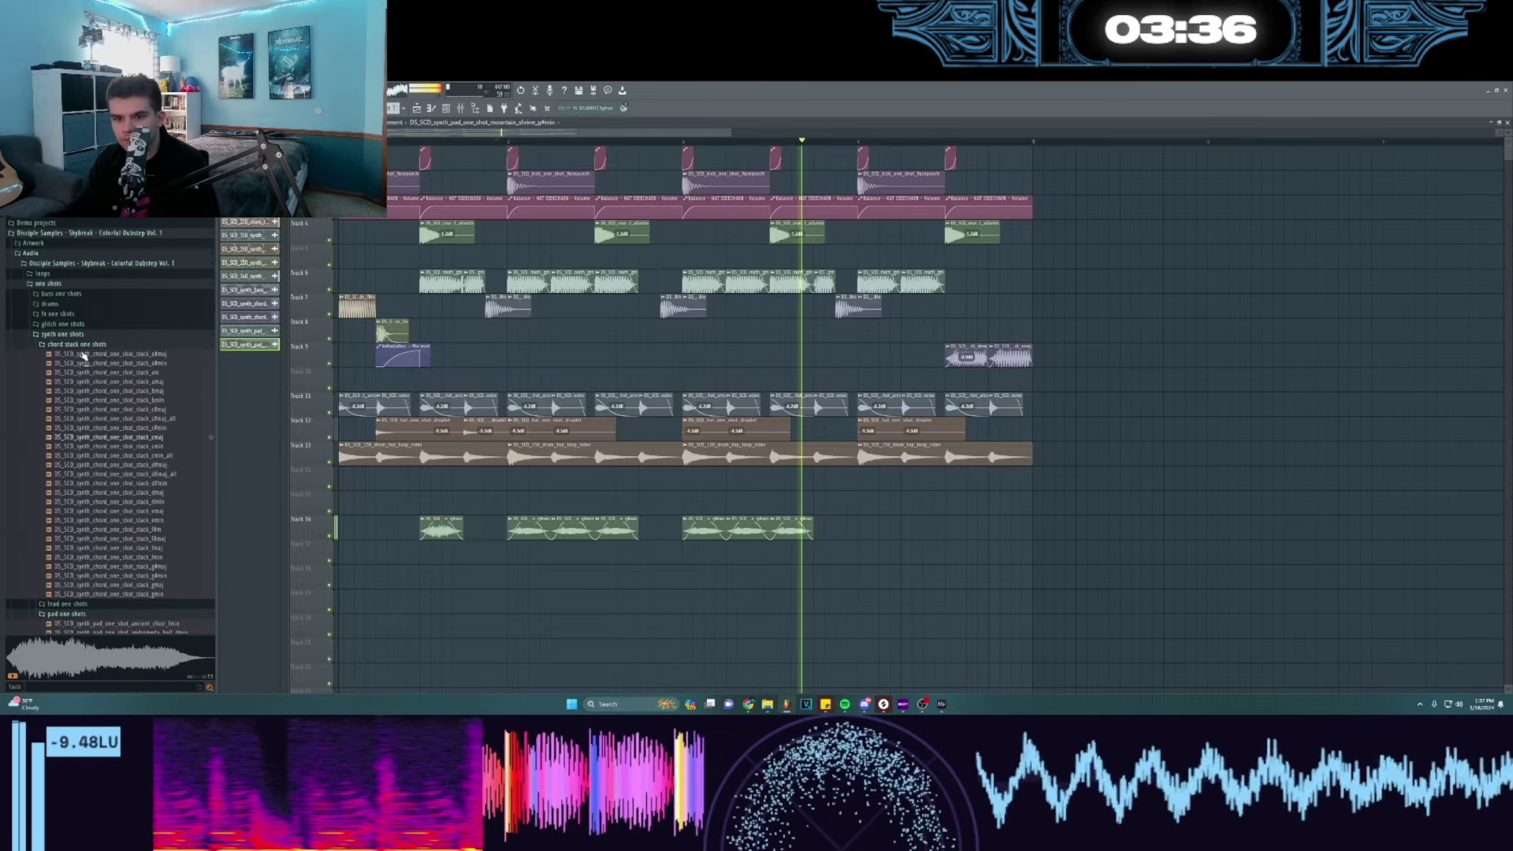
pyautogui.scroll(1, 85, 357)
pyautogui.click(77, 328)
pyautogui.click(88, 354)
pyautogui.press('space')
pyautogui.click(94, 371)
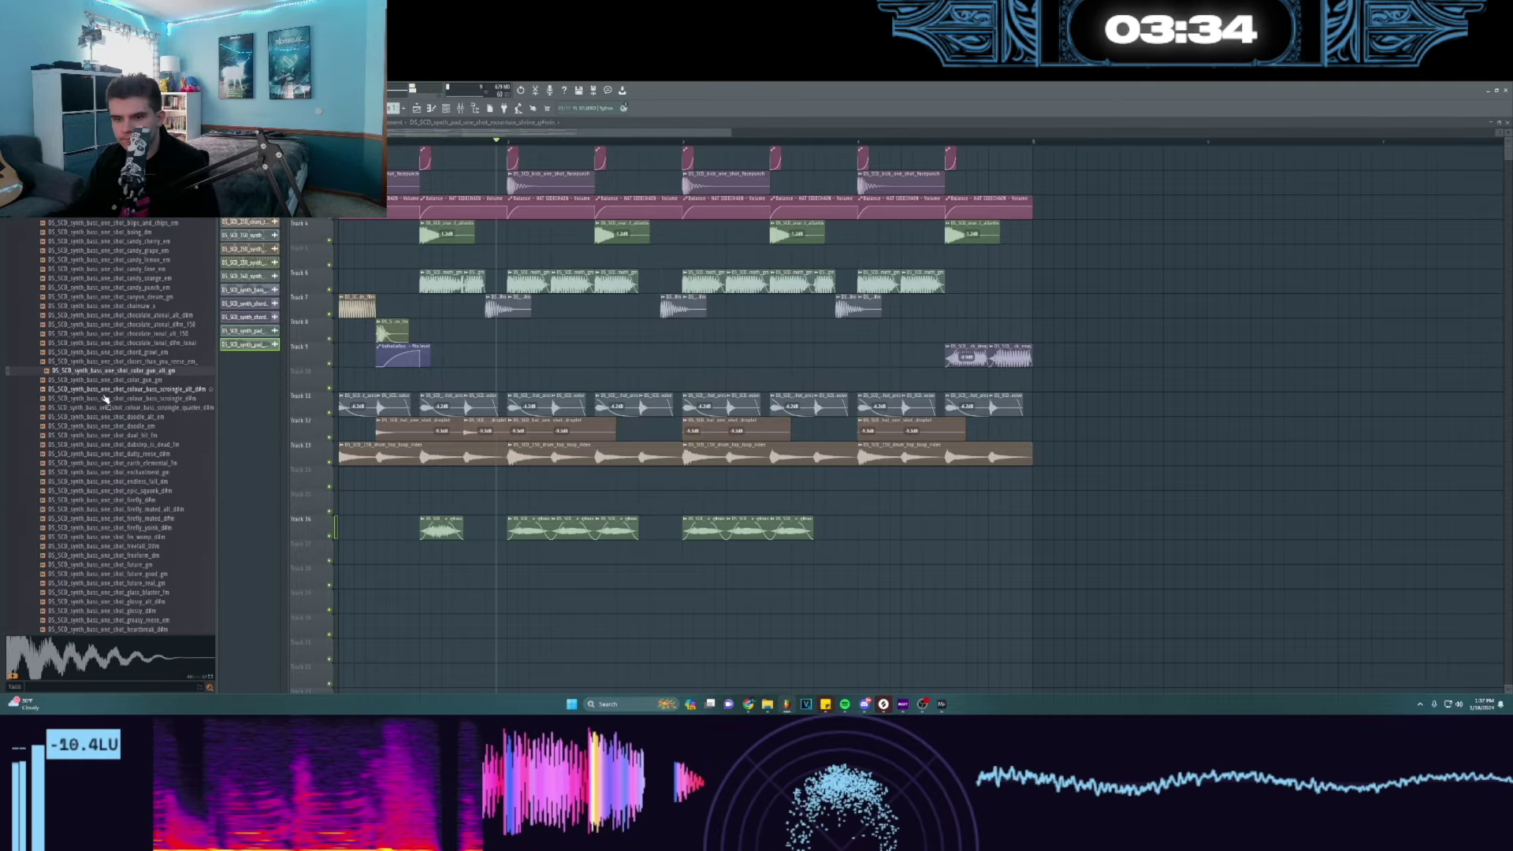
# - Place short, staggered color_gun_alt bass one-shot clips on Tracks 9 and 8 in beat 4 of bar 2
pyautogui.press('space')
pyautogui.moveTo(637, 354); pyautogui.dragTo(663, 355)
pyautogui.doubleClick(655, 332)
pyautogui.press('space')
pyautogui.press('space')
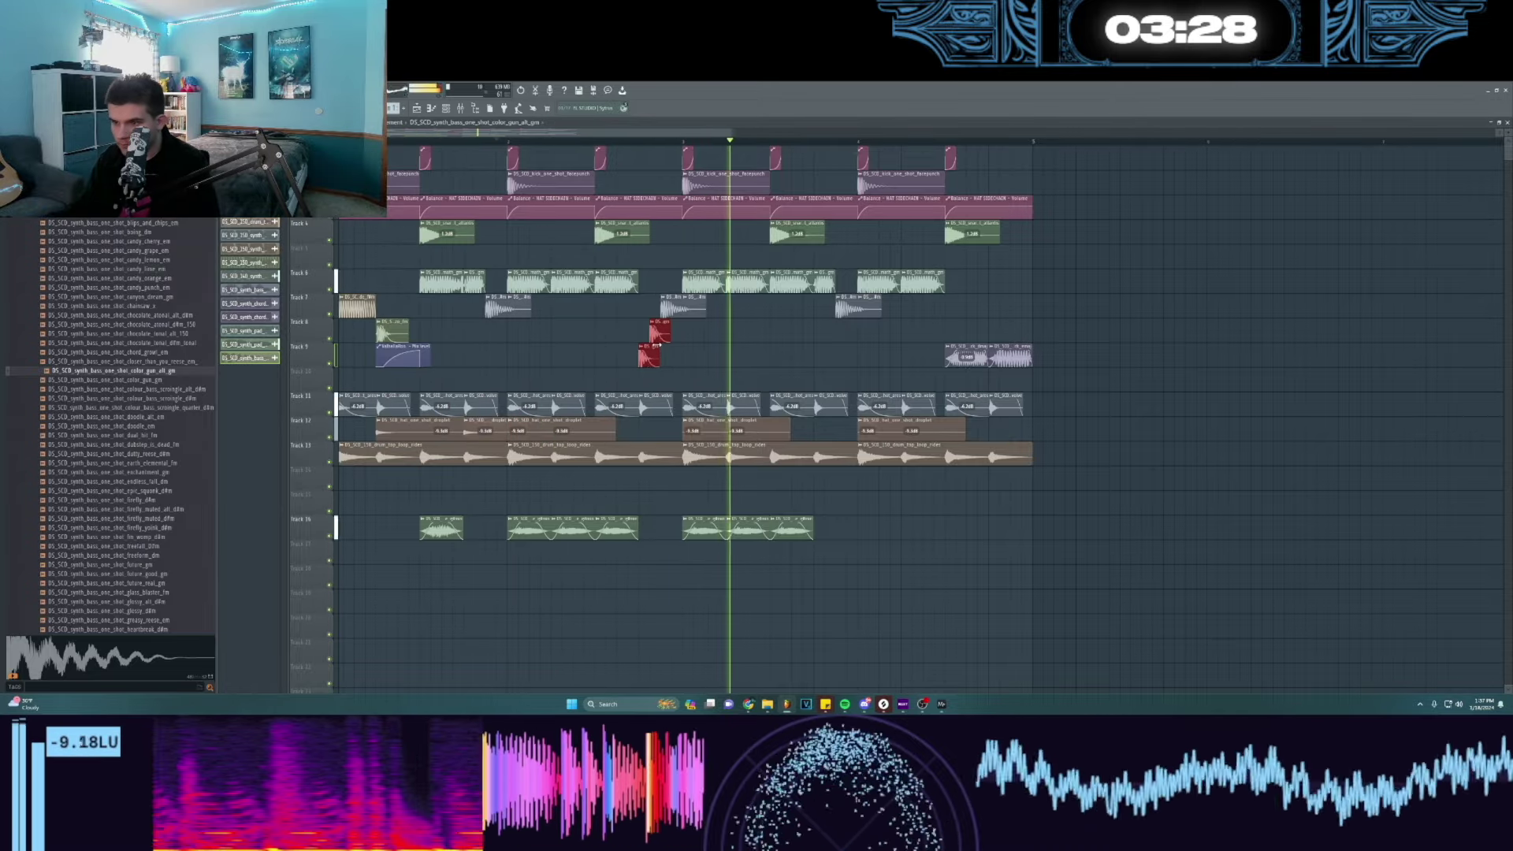
# - Check the new bass clip's channel and mixer insert, close the mixer and deselect the clips
pyautogui.doubleClick(656, 346)
pyautogui.click(462, 109)
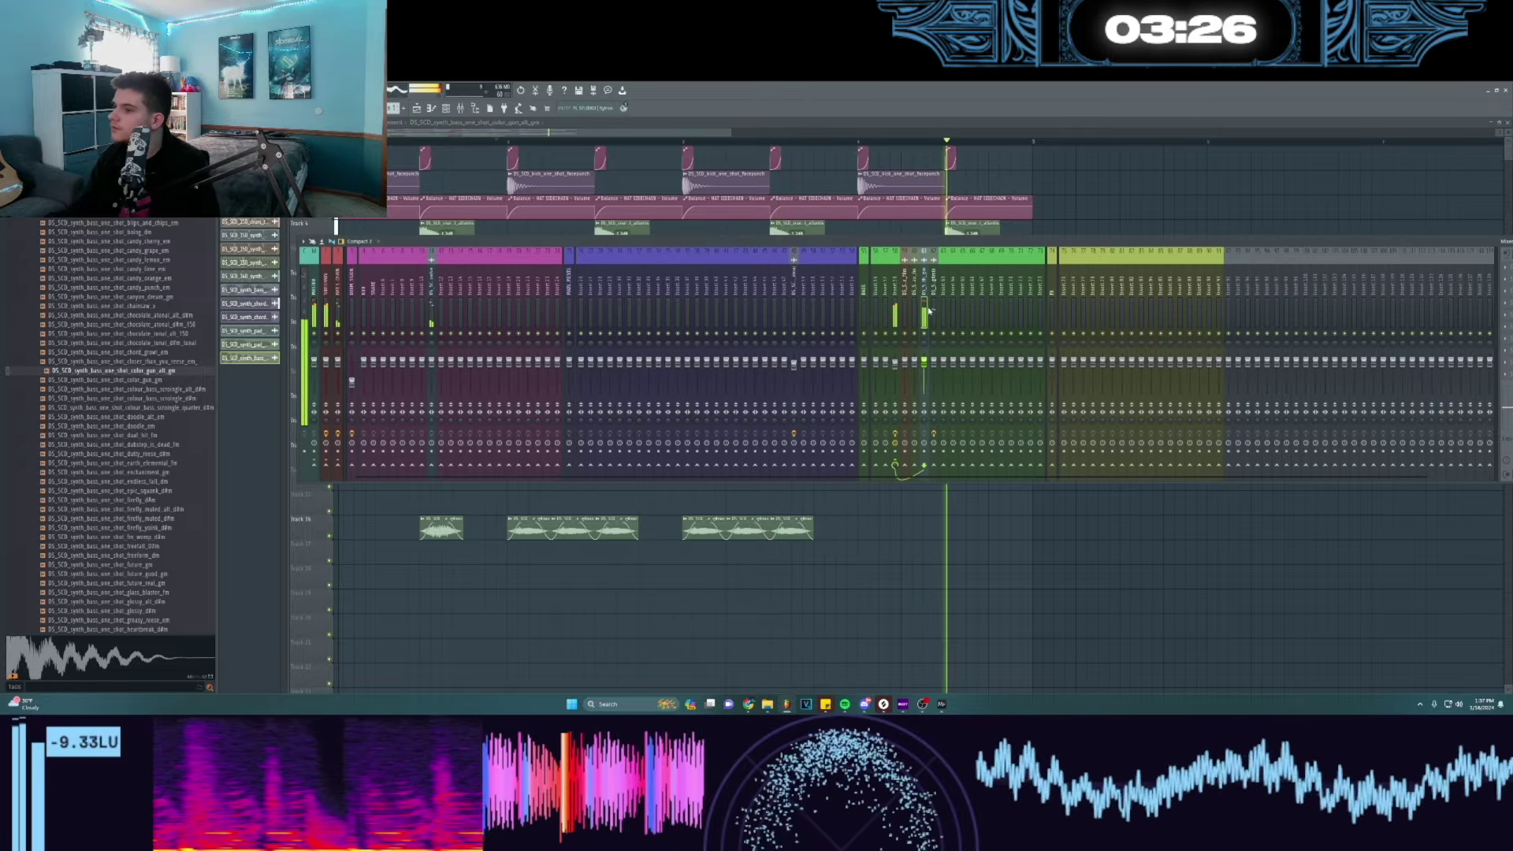
pyautogui.rightClick(1208, 214)
pyautogui.moveTo(1087, 294); pyautogui.dragTo(983, 360)
pyautogui.keyDown('ctrl'); pyautogui.click(820, 568); pyautogui.keyUp('ctrl')
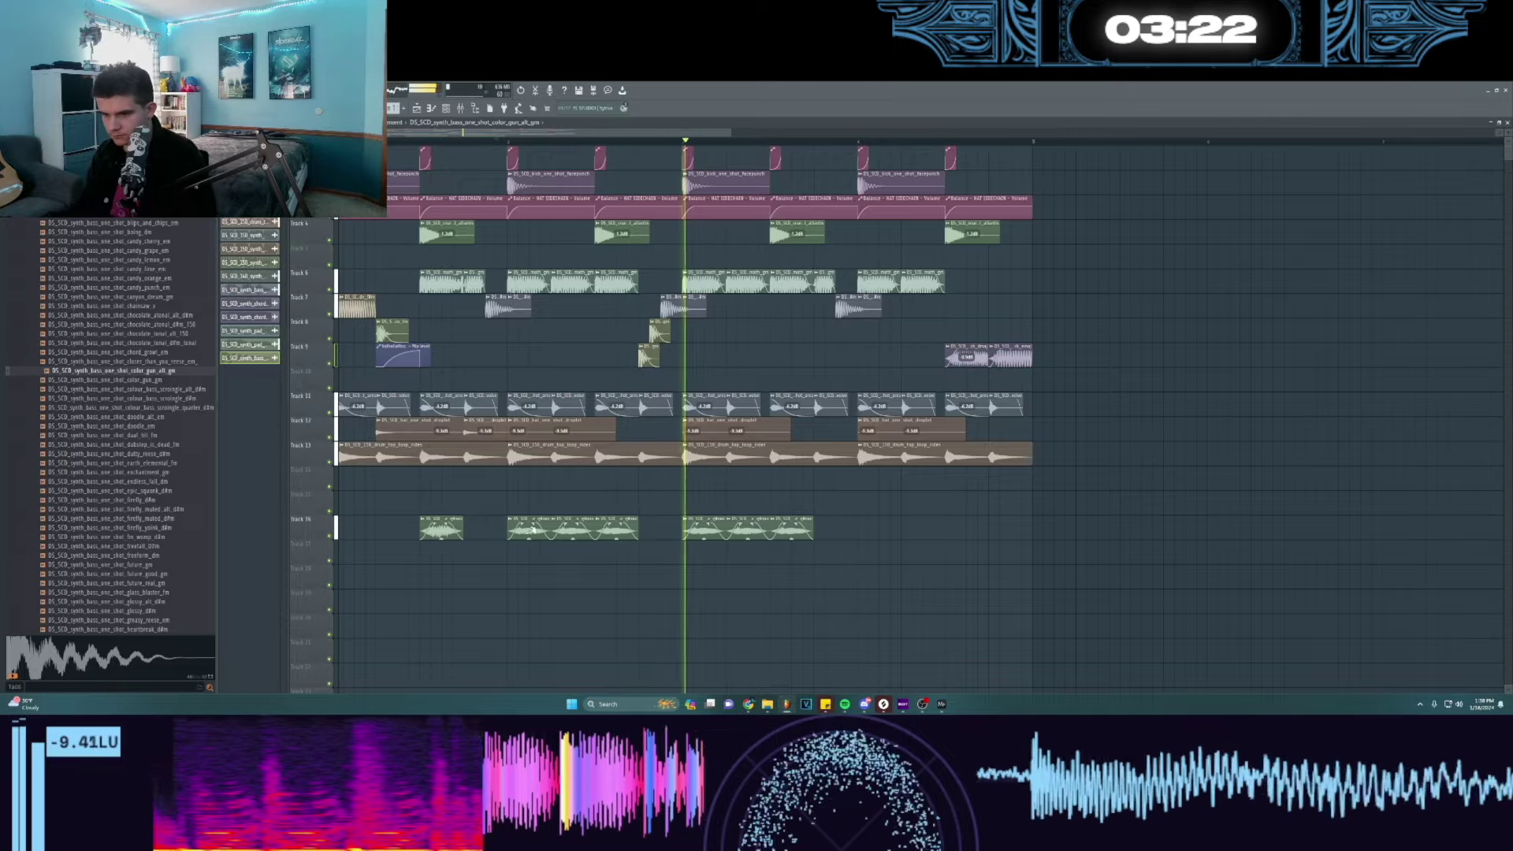
# - Copy two pad clips to the start of bar 4 on Track 16
pyautogui.rightClick(426, 524)
pyautogui.click(426, 525)
pyautogui.moveTo(874, 525); pyautogui.dragTo(977, 516)
pyautogui.rightClick(977, 518)
pyautogui.moveTo(874, 527); pyautogui.dragTo(918, 526)
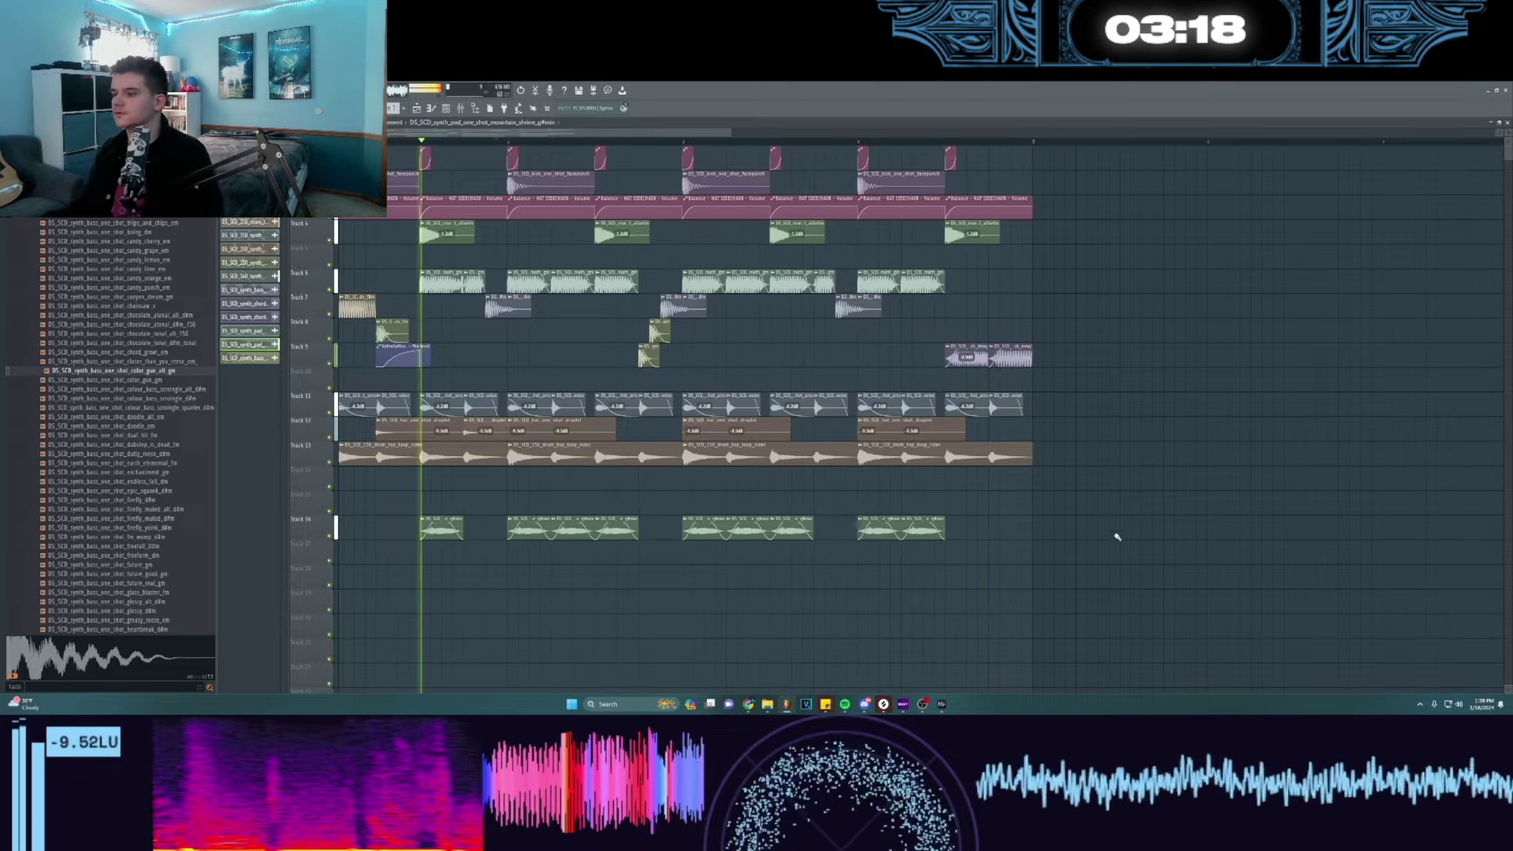
# - Duplicate the entire four-bar arrangement into bars 5 to 8 and start playback from the transition
pyautogui.moveTo(1102, 553); pyautogui.dragTo(339, 151)
pyautogui.hotkey('ctrl', 'b')
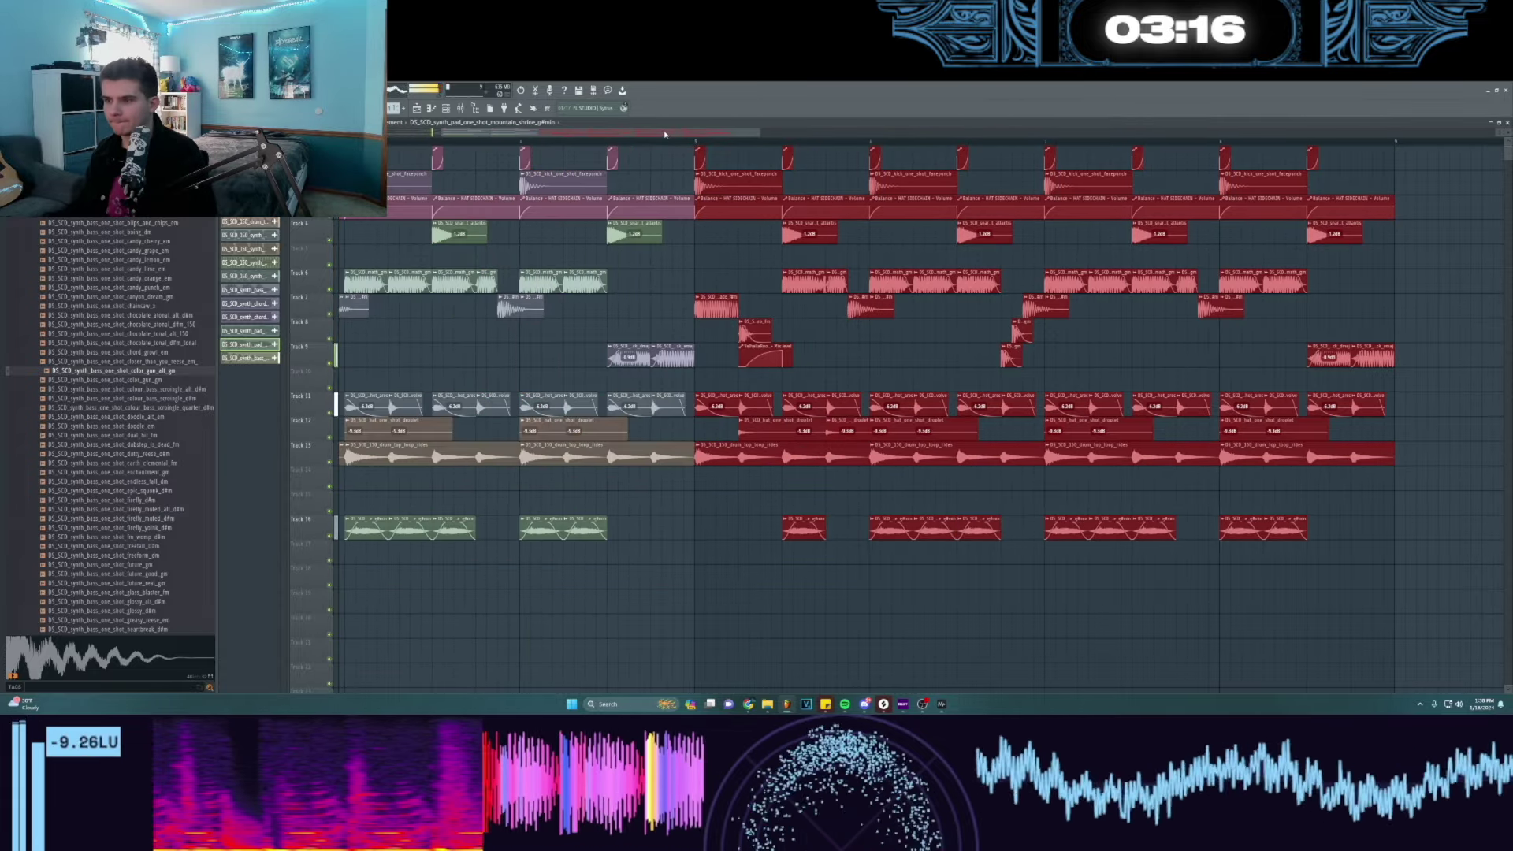
pyautogui.moveTo(664, 134); pyautogui.dragTo(665, 134)
pyautogui.click(673, 142)
pyautogui.click(679, 141)
# - Duplicate the three bar 6 bass clips on Track 6 to the start of bar 7 and listen to the result
pyautogui.moveTo(975, 260); pyautogui.dragTo(884, 285)
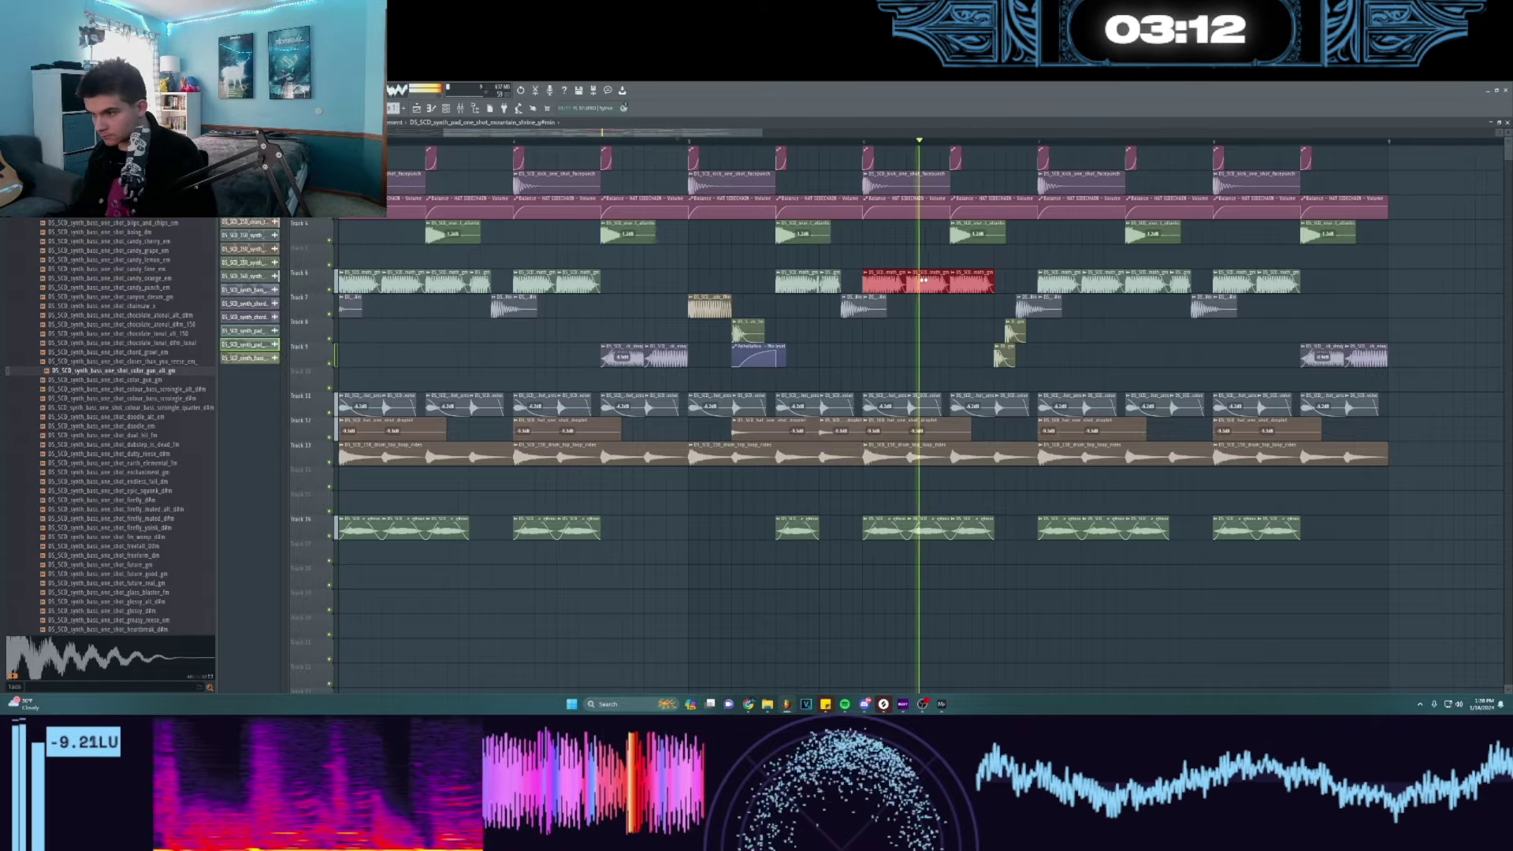
pyautogui.hotkey('ctrl', 'b')
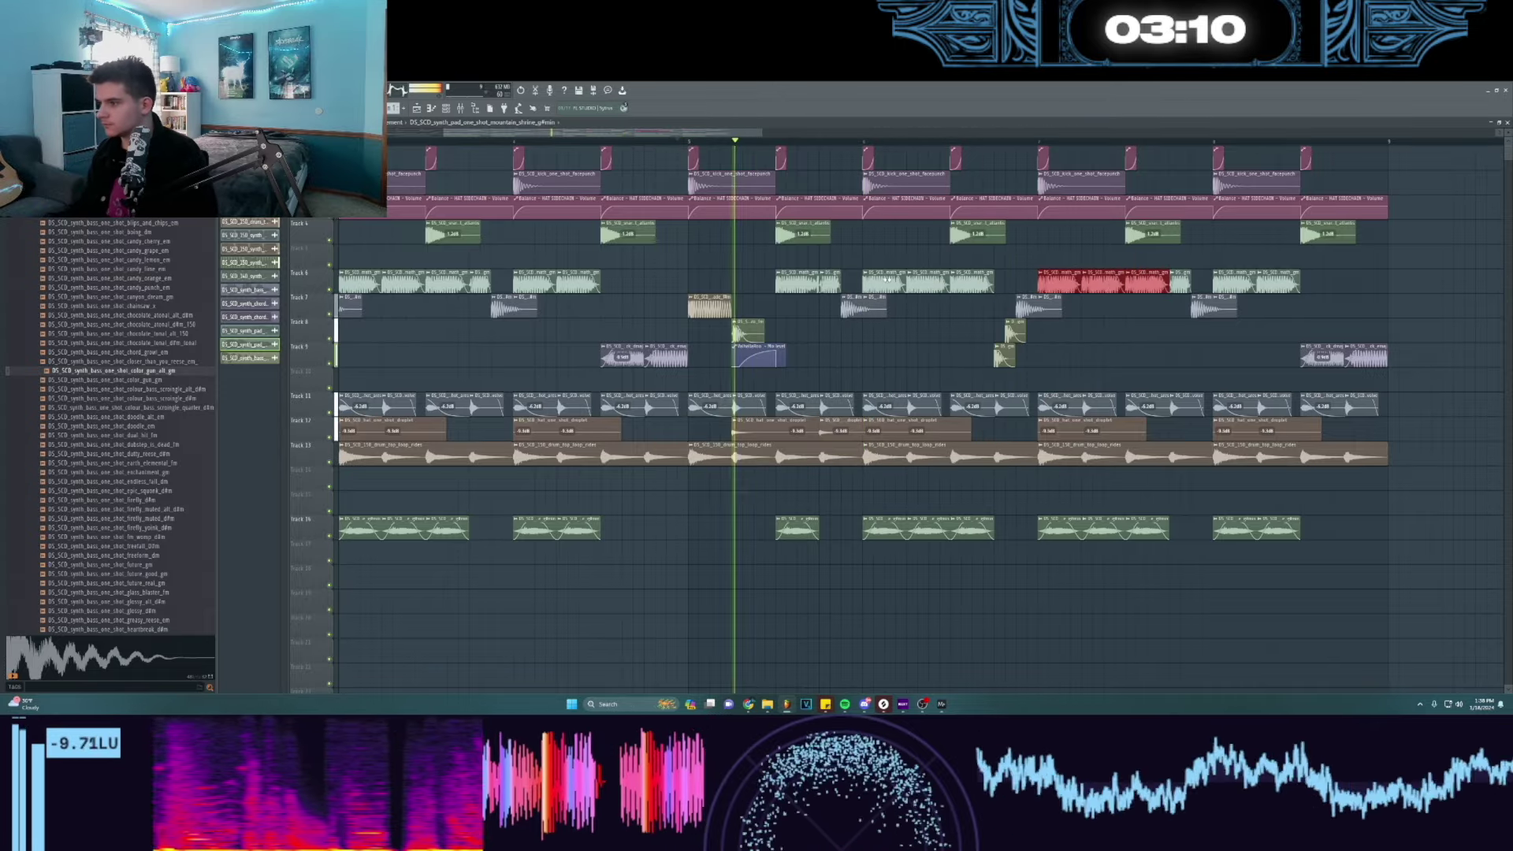
pyautogui.scroll(3, 1058, 282)
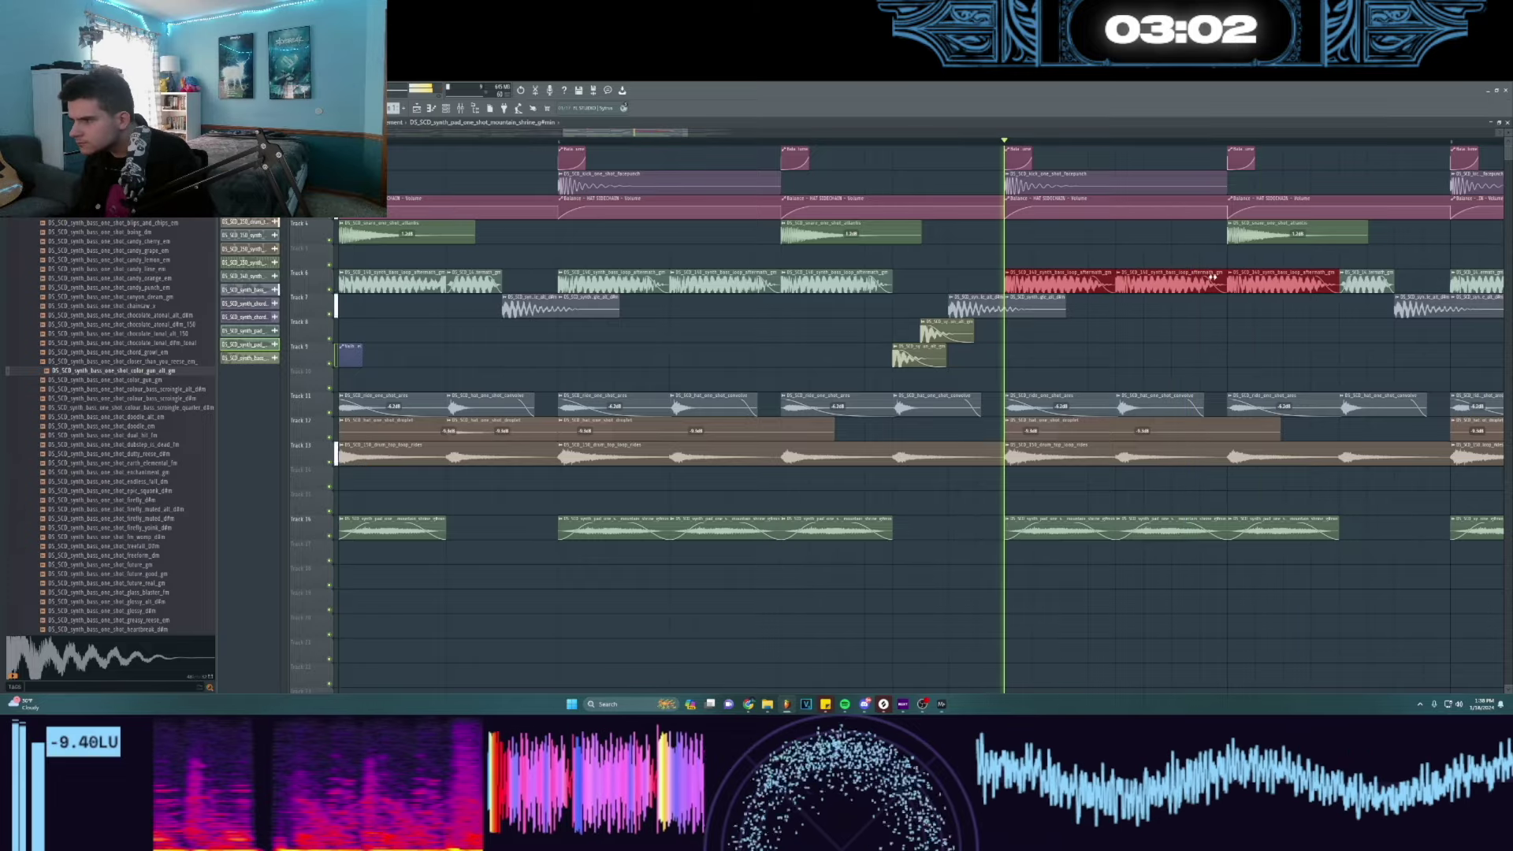
pyautogui.click(1189, 257)
pyautogui.moveTo(1189, 258); pyautogui.dragTo(1286, 289)
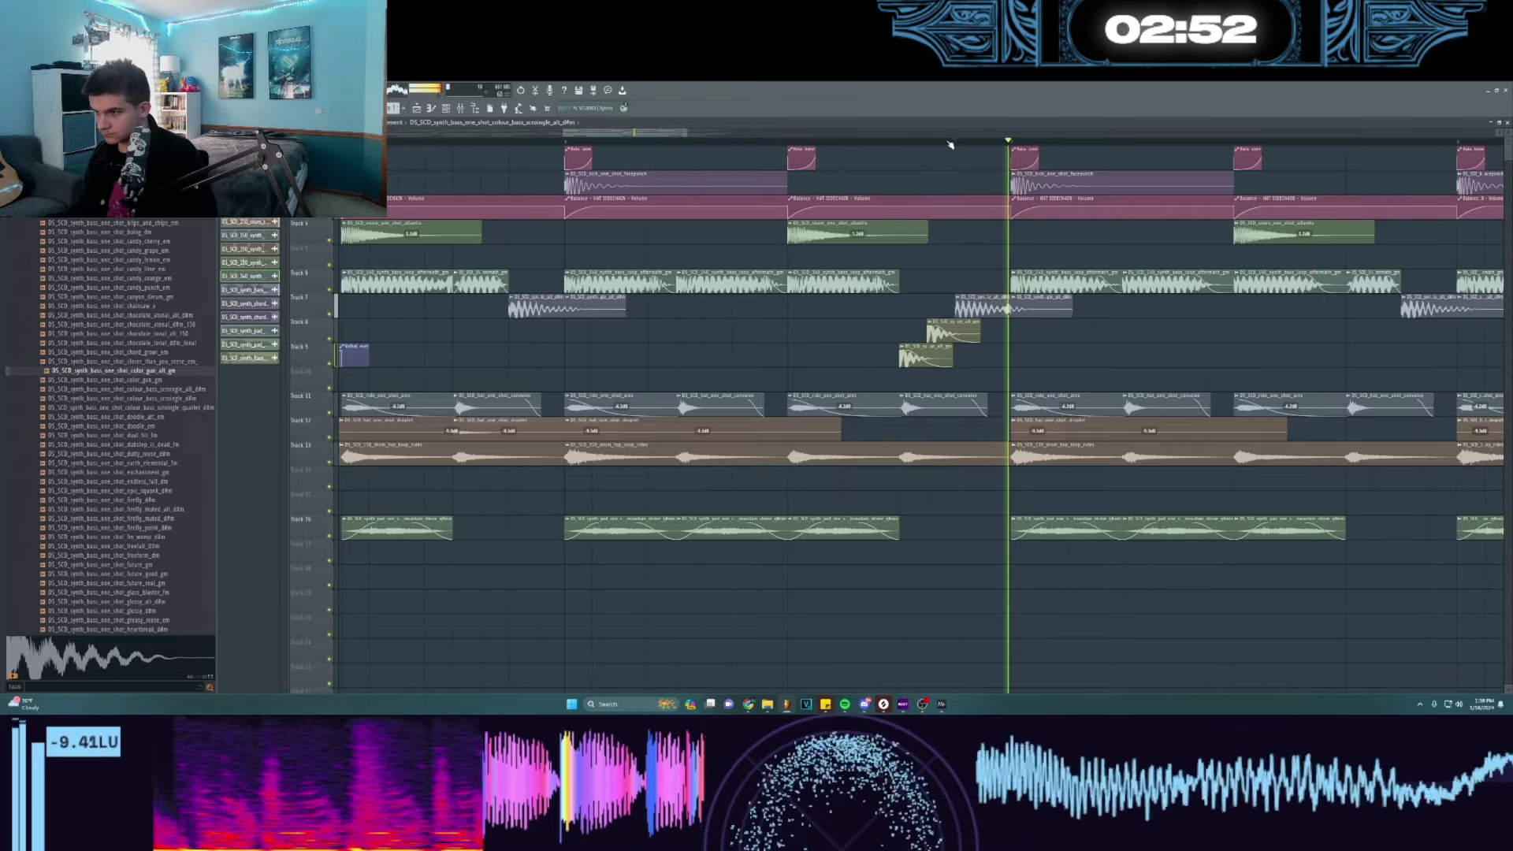
pyautogui.press('space')
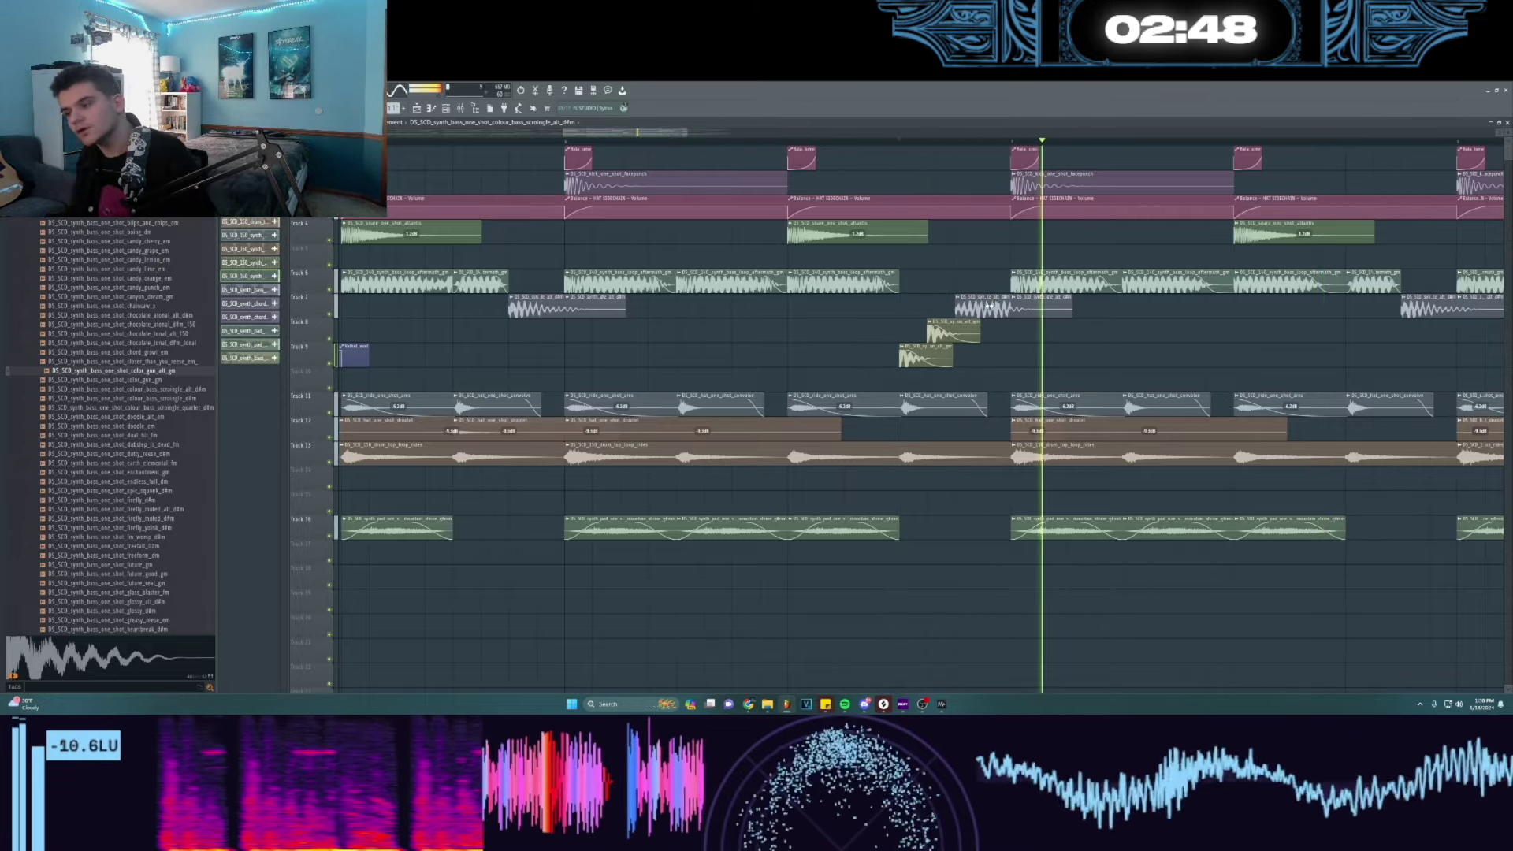
# - Deselect the Track 6 clips and delete the bass clips in the second half of bar 8 on Track 9
pyautogui.scroll(-3, 1075, 242)
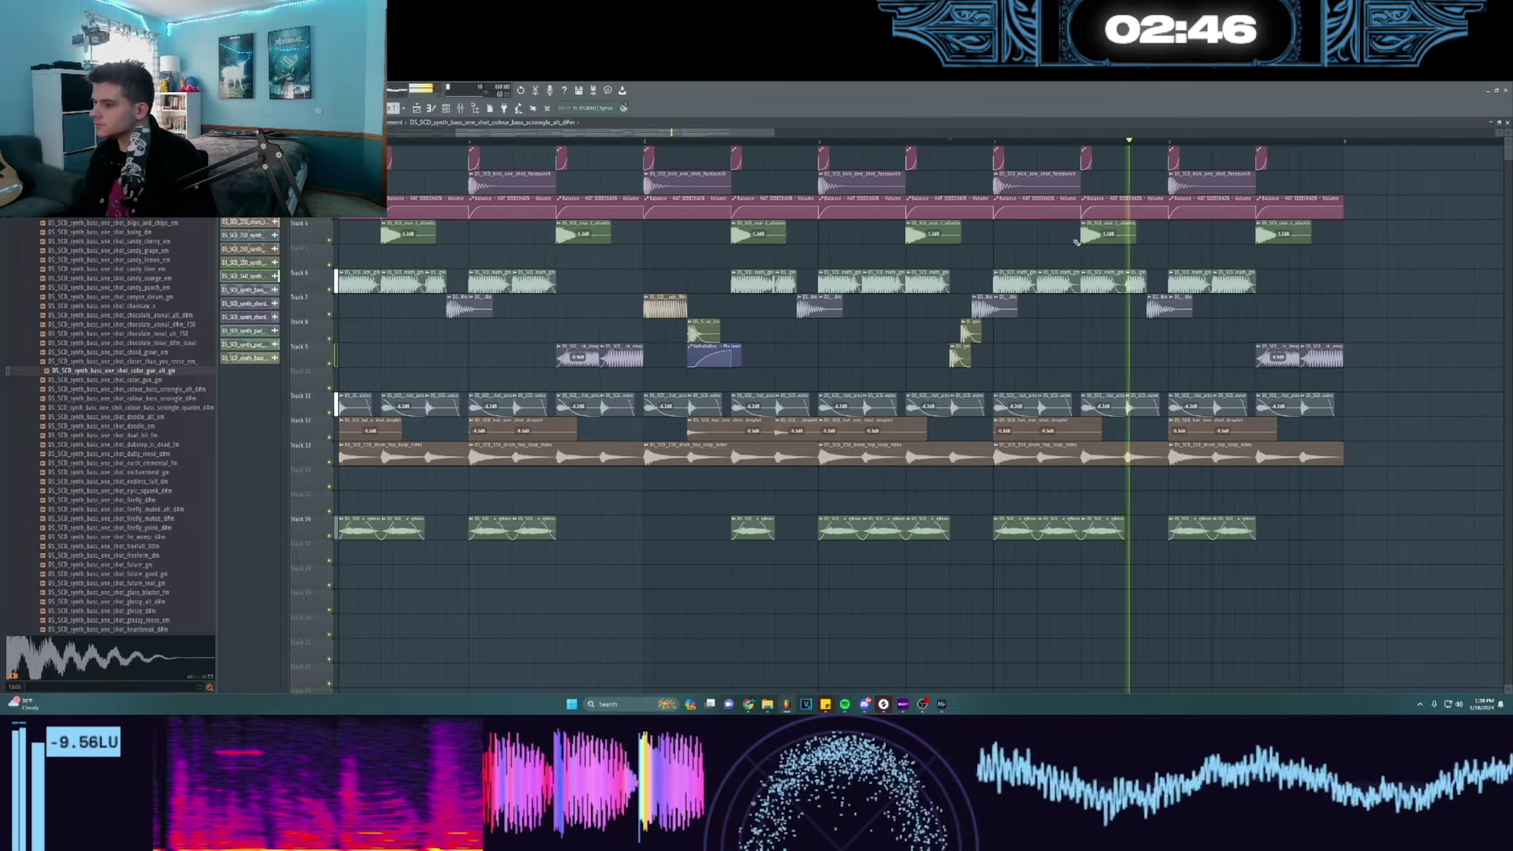
pyautogui.moveTo(1077, 304); pyautogui.dragTo(1025, 279)
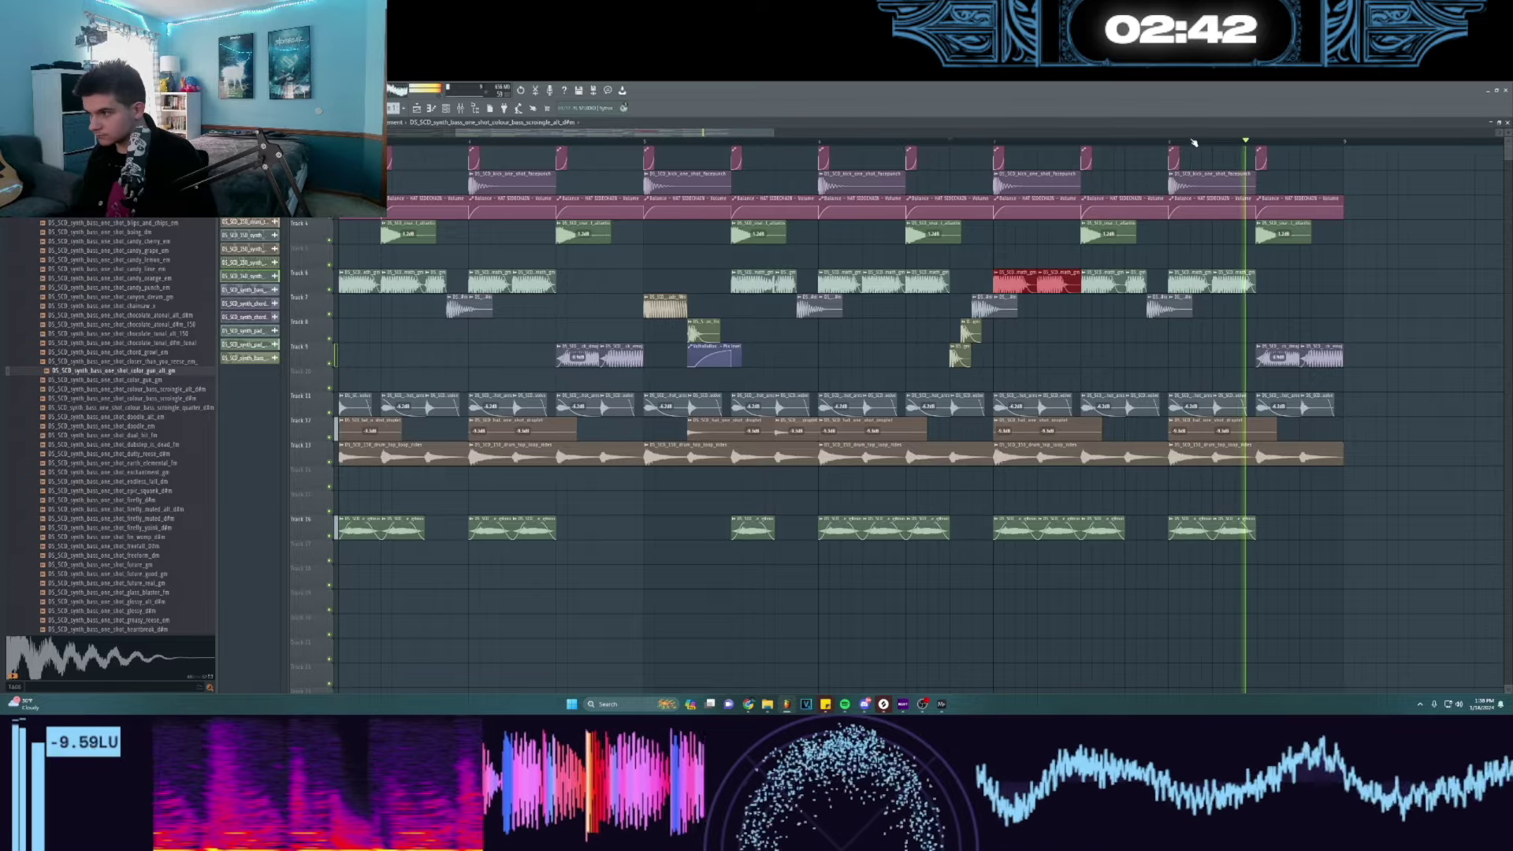
pyautogui.scroll(-2, 1195, 140)
pyautogui.click(958, 142)
pyautogui.hotkey('ctrl', 'd')
pyautogui.rightClick(1259, 356)
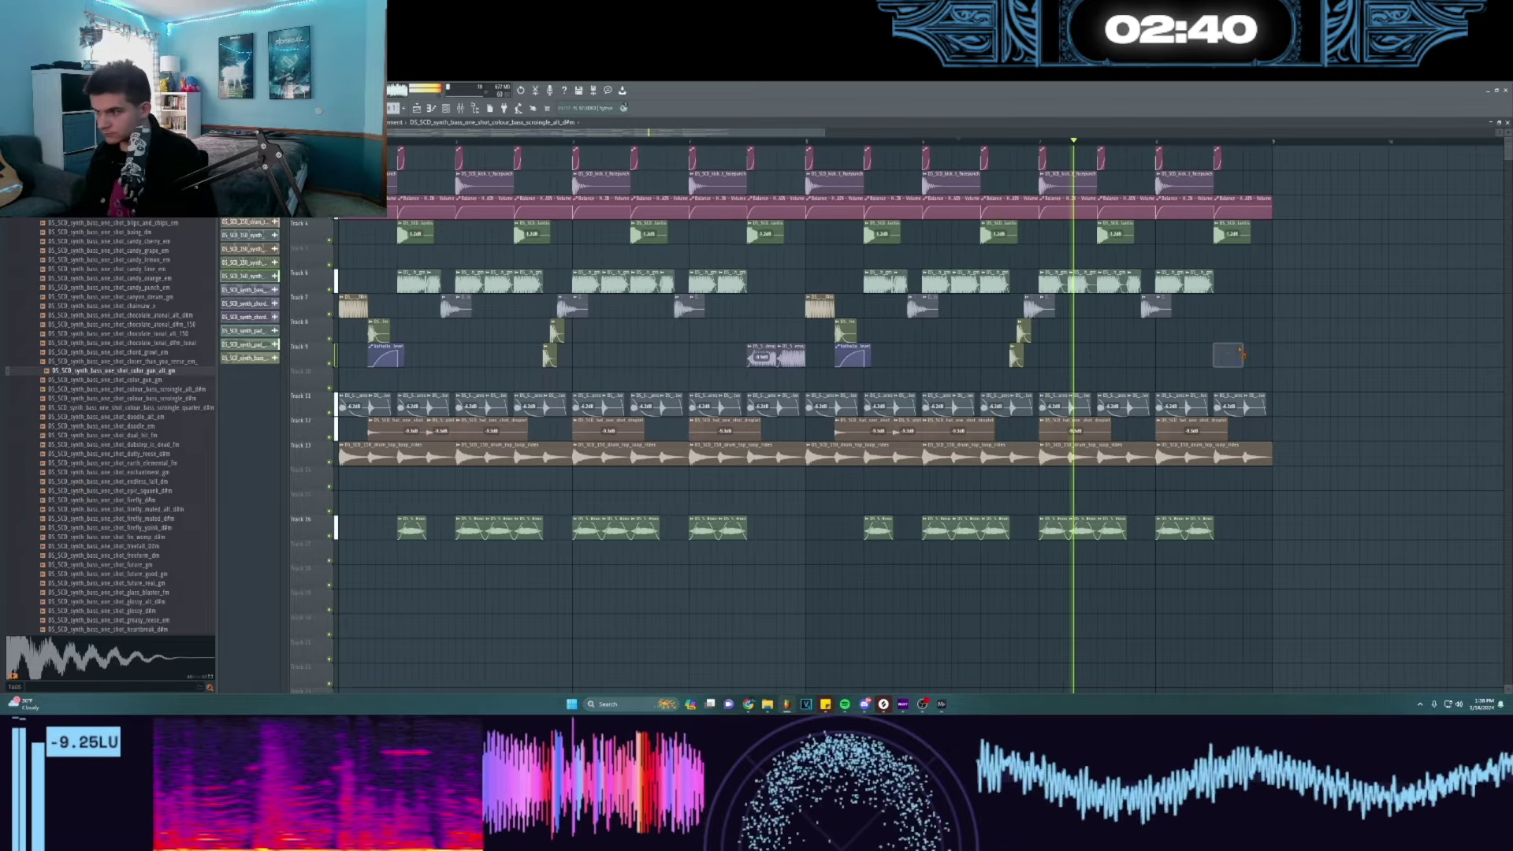
# - Place the star_blaster bass loop on Track 9 at beat 3 of bar 8 and open its channel and the mixer
pyautogui.scroll(4, 202, 319)
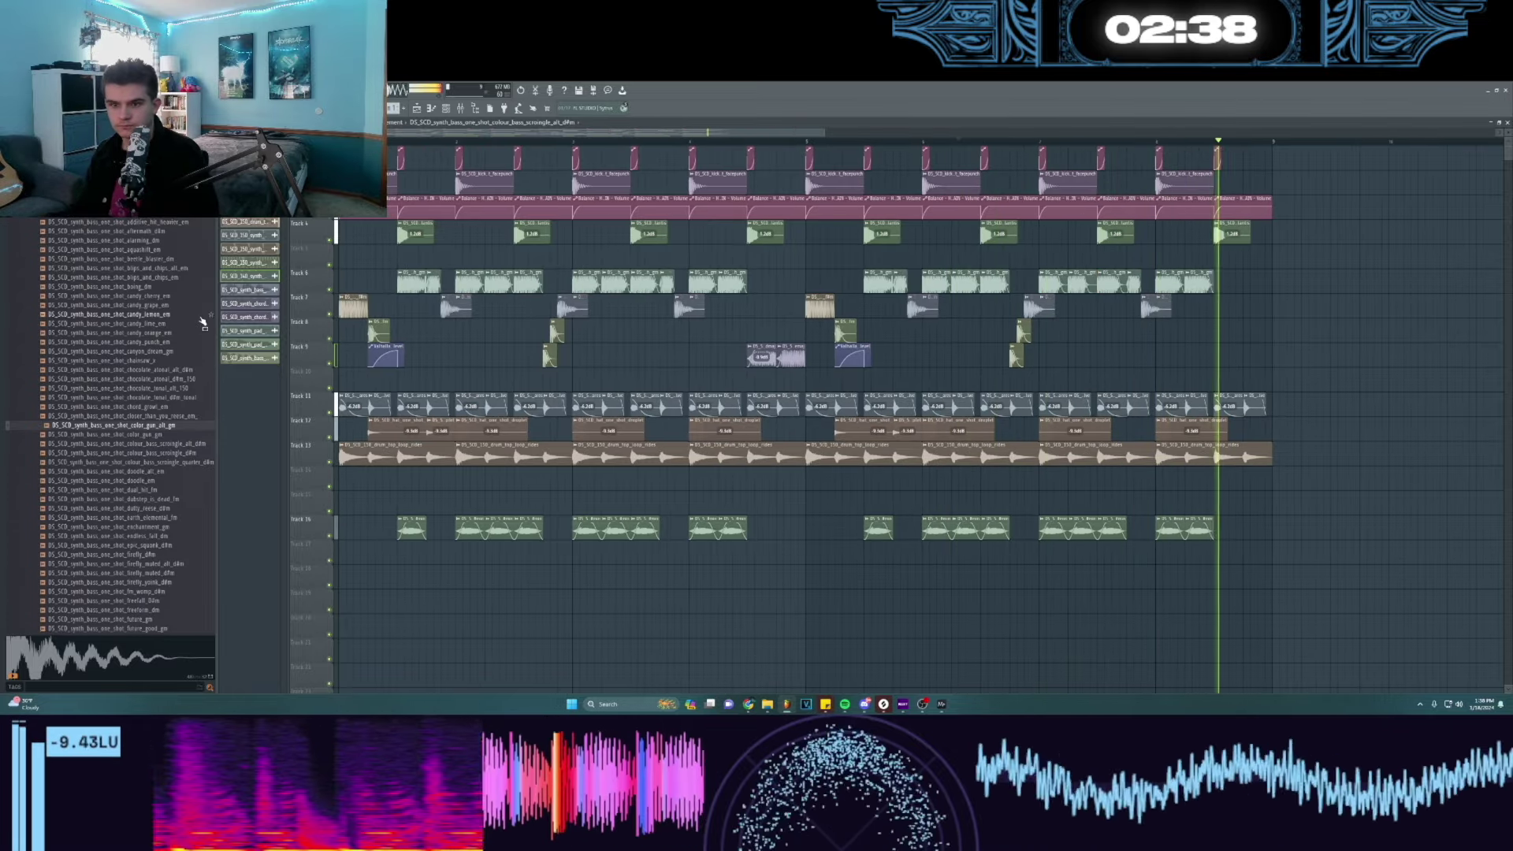
pyautogui.click(74, 245)
pyautogui.scroll(-4, 126, 285)
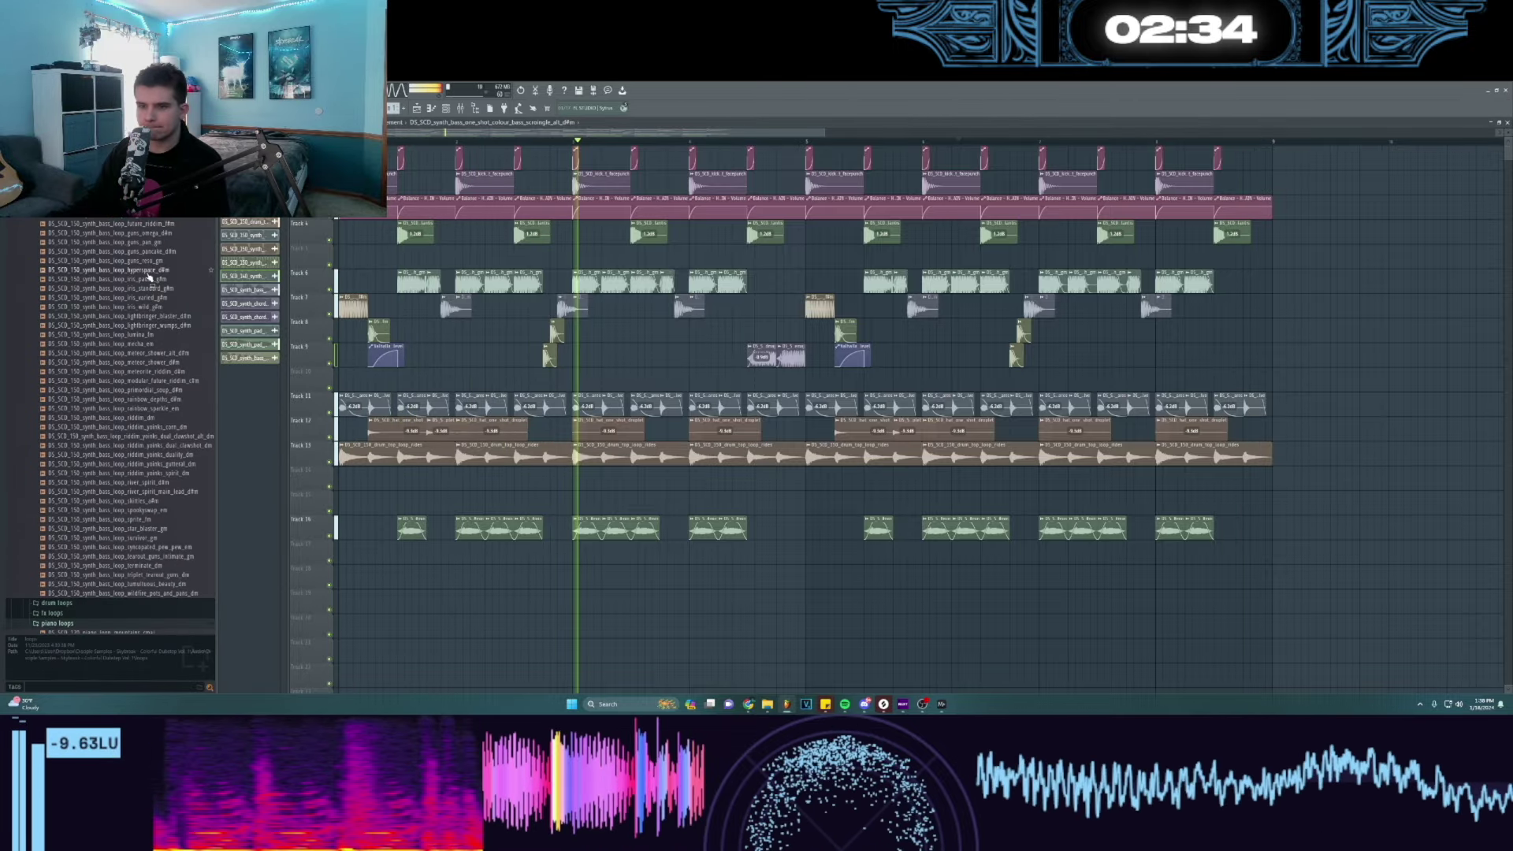
pyautogui.scroll(-2, 159, 476)
pyautogui.moveTo(161, 477); pyautogui.dragTo(1220, 359)
pyautogui.doubleClick(1220, 359)
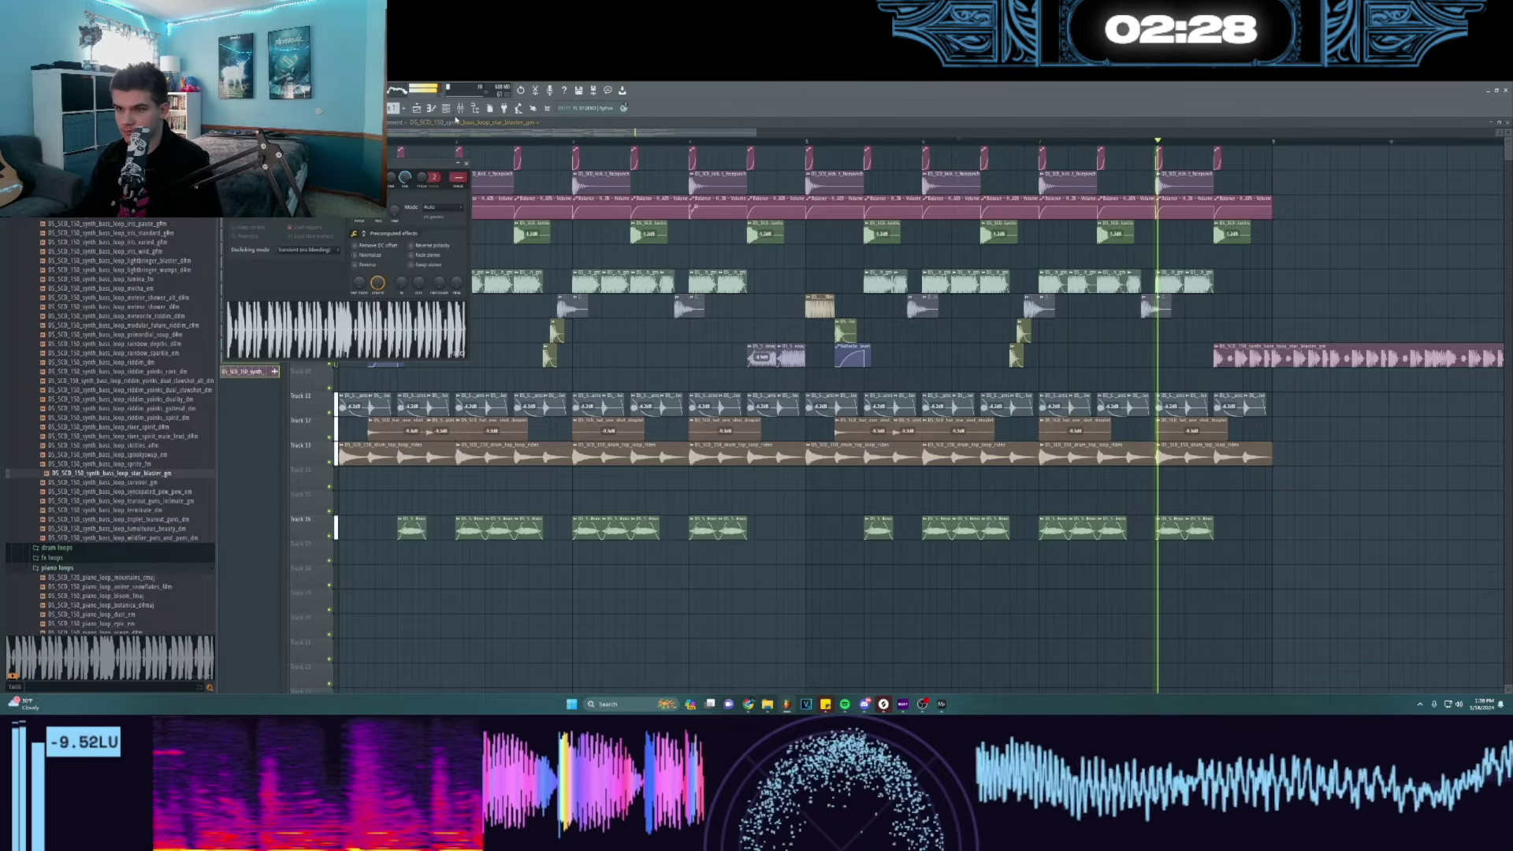
pyautogui.click(460, 109)
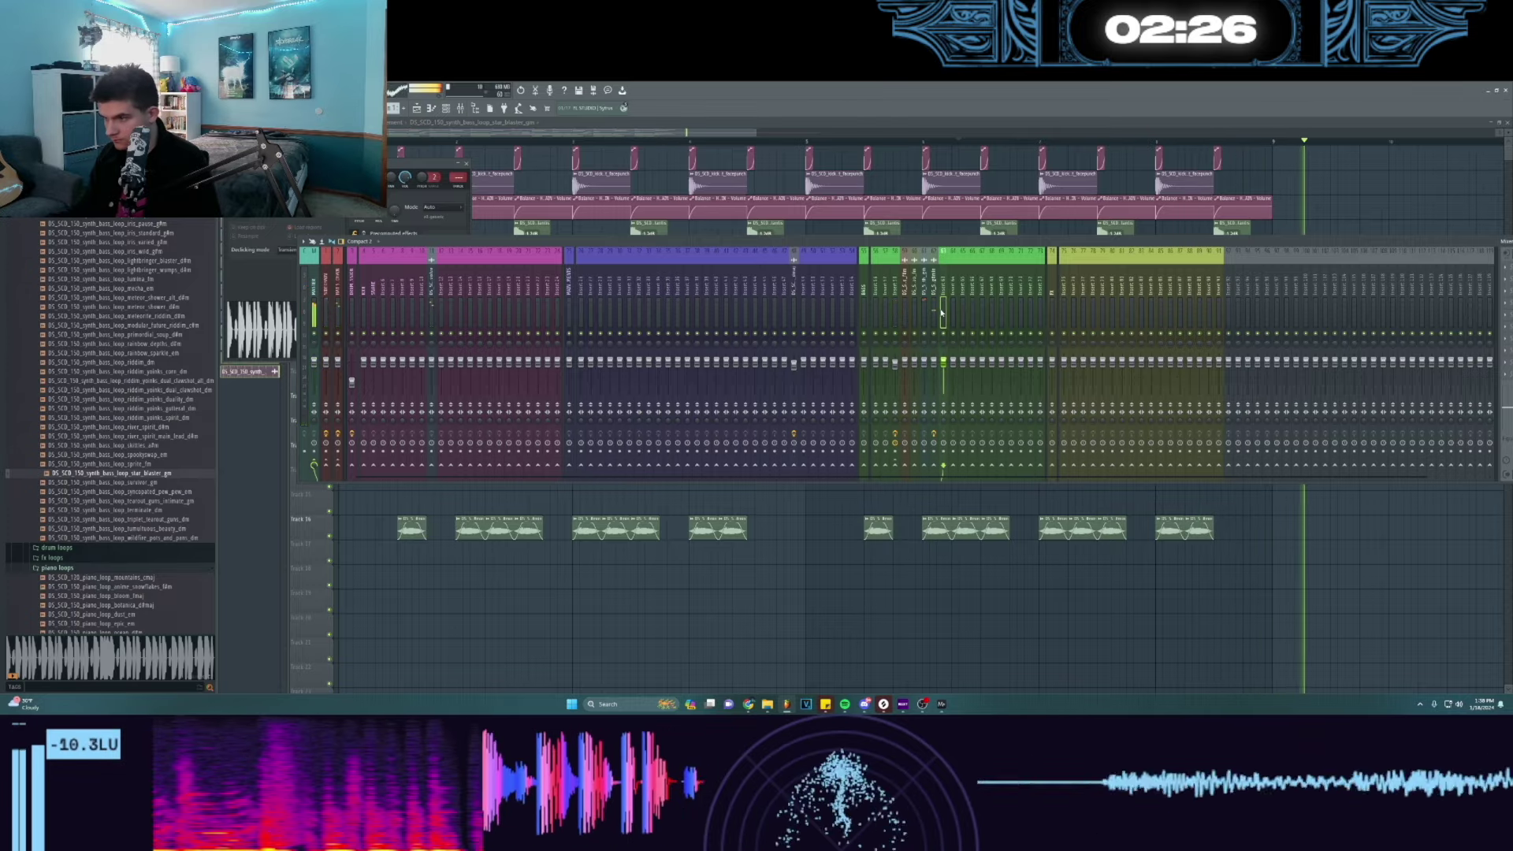
# - Play back the star_blaster loop from several points around the end of bar 8
pyautogui.click(1234, 141)
pyautogui.scroll(-2, 1261, 142)
pyautogui.click(1299, 142)
pyautogui.click(1257, 143)
pyautogui.press('space')
pyautogui.scroll(2, 1258, 142)
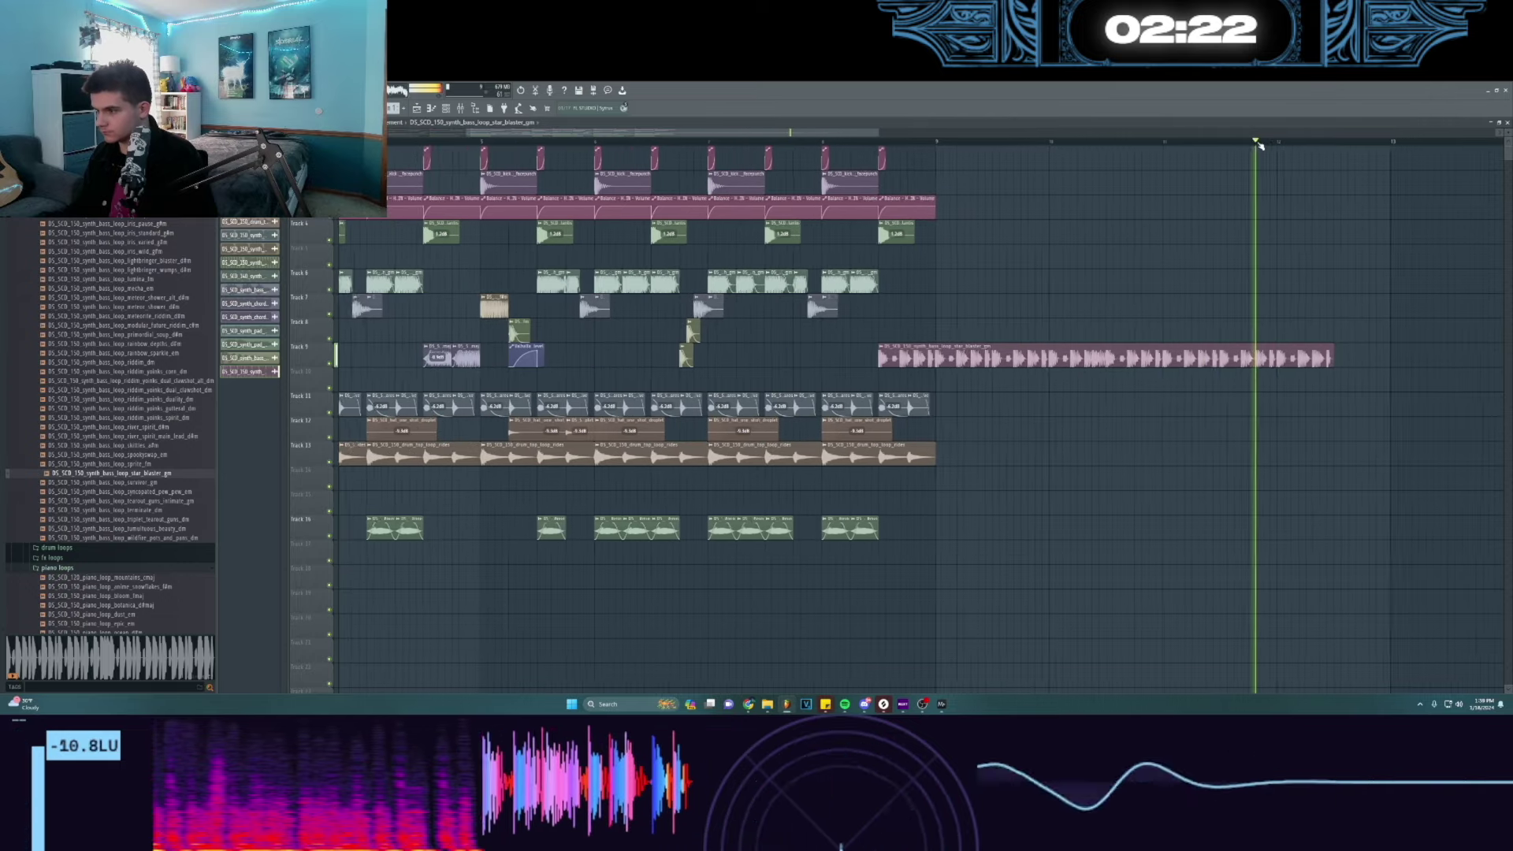
pyautogui.moveTo(1259, 145); pyautogui.dragTo(937, 189)
pyautogui.press('space')
# - Audition other synth bass loops and replace star_blaster with the colour_sprinkler loop on Track 8 at beat 3 of bar 8
pyautogui.click(143, 335)
pyautogui.click(157, 316)
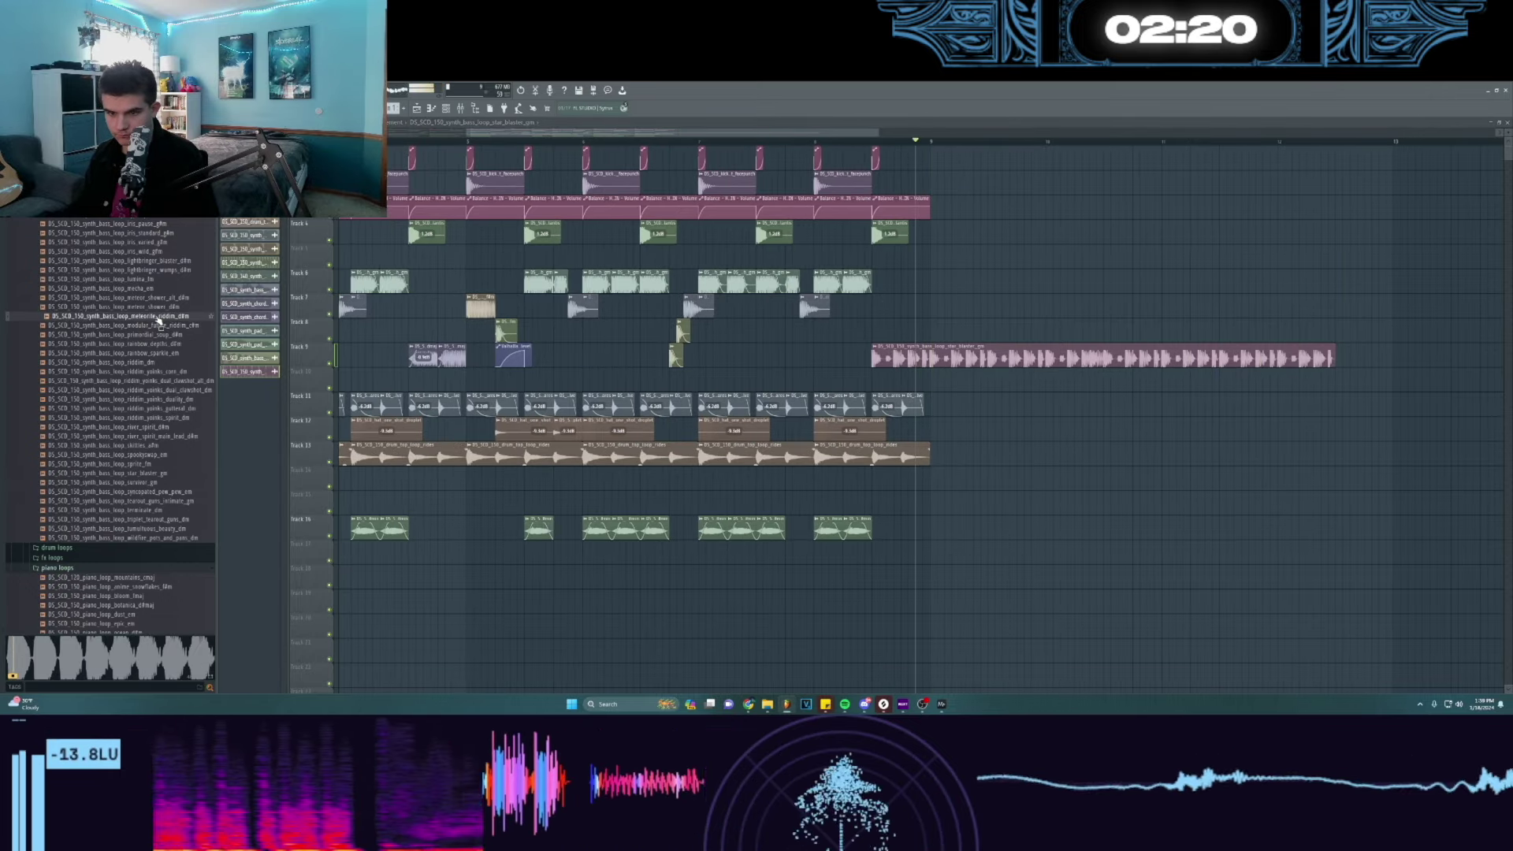
pyautogui.click(146, 234)
pyautogui.click(156, 218)
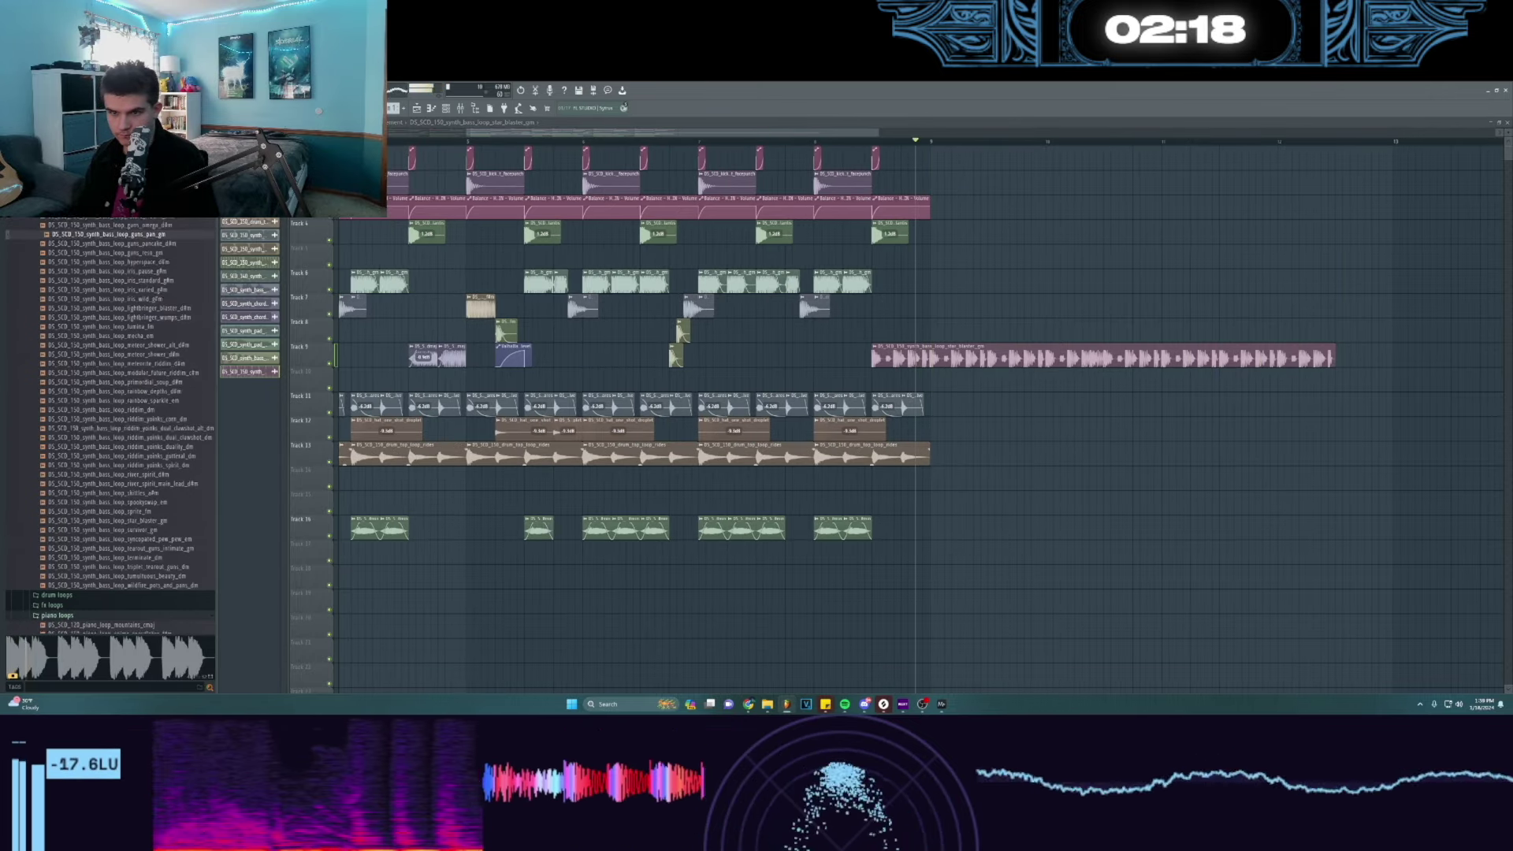
pyautogui.scroll(4, 166, 225)
pyautogui.click(167, 223)
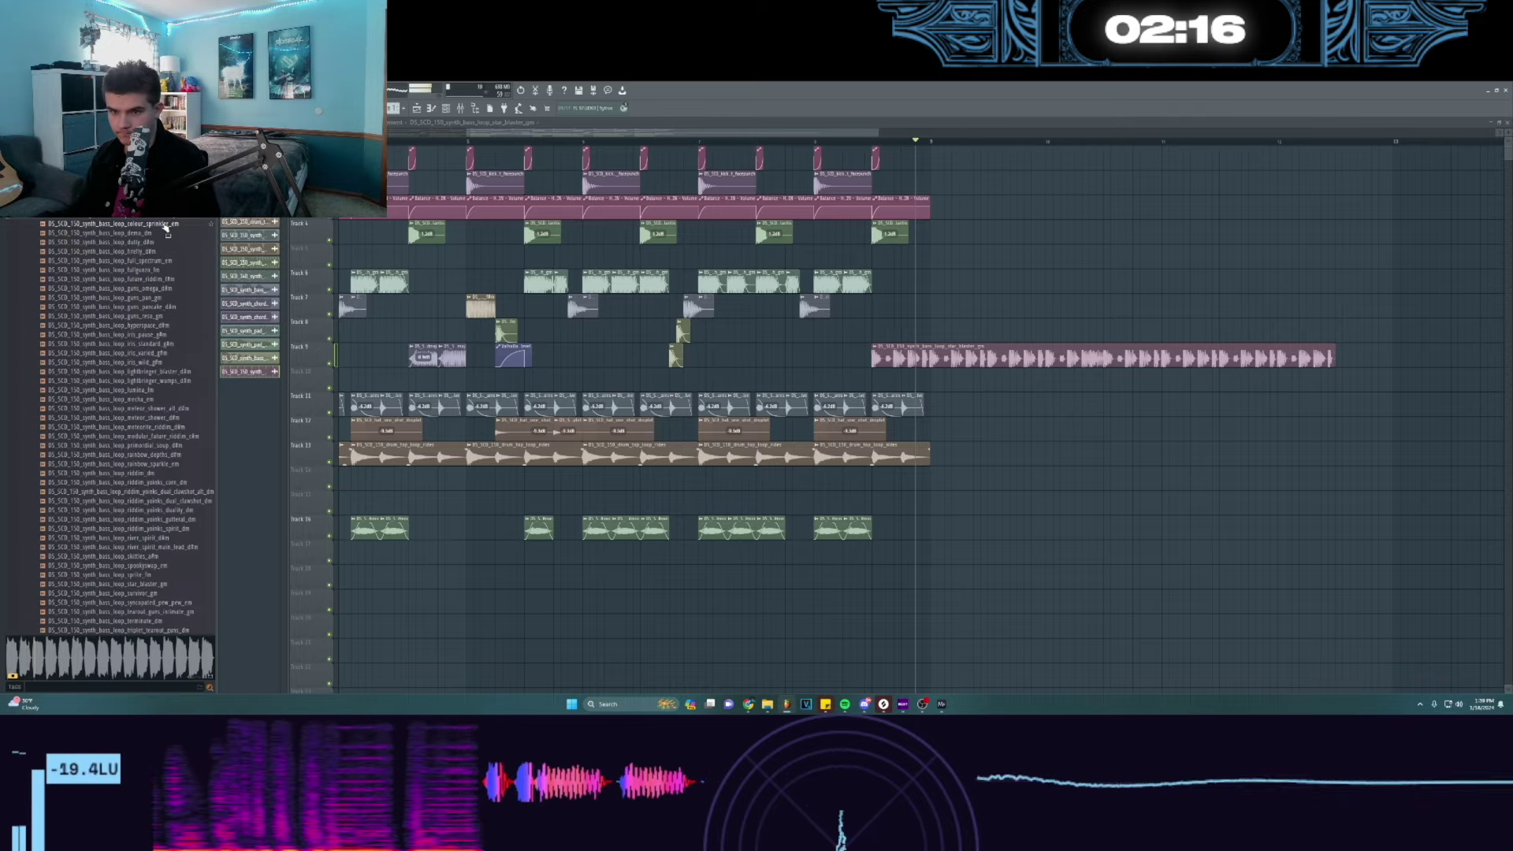
pyautogui.moveTo(165, 227); pyautogui.dragTo(910, 323)
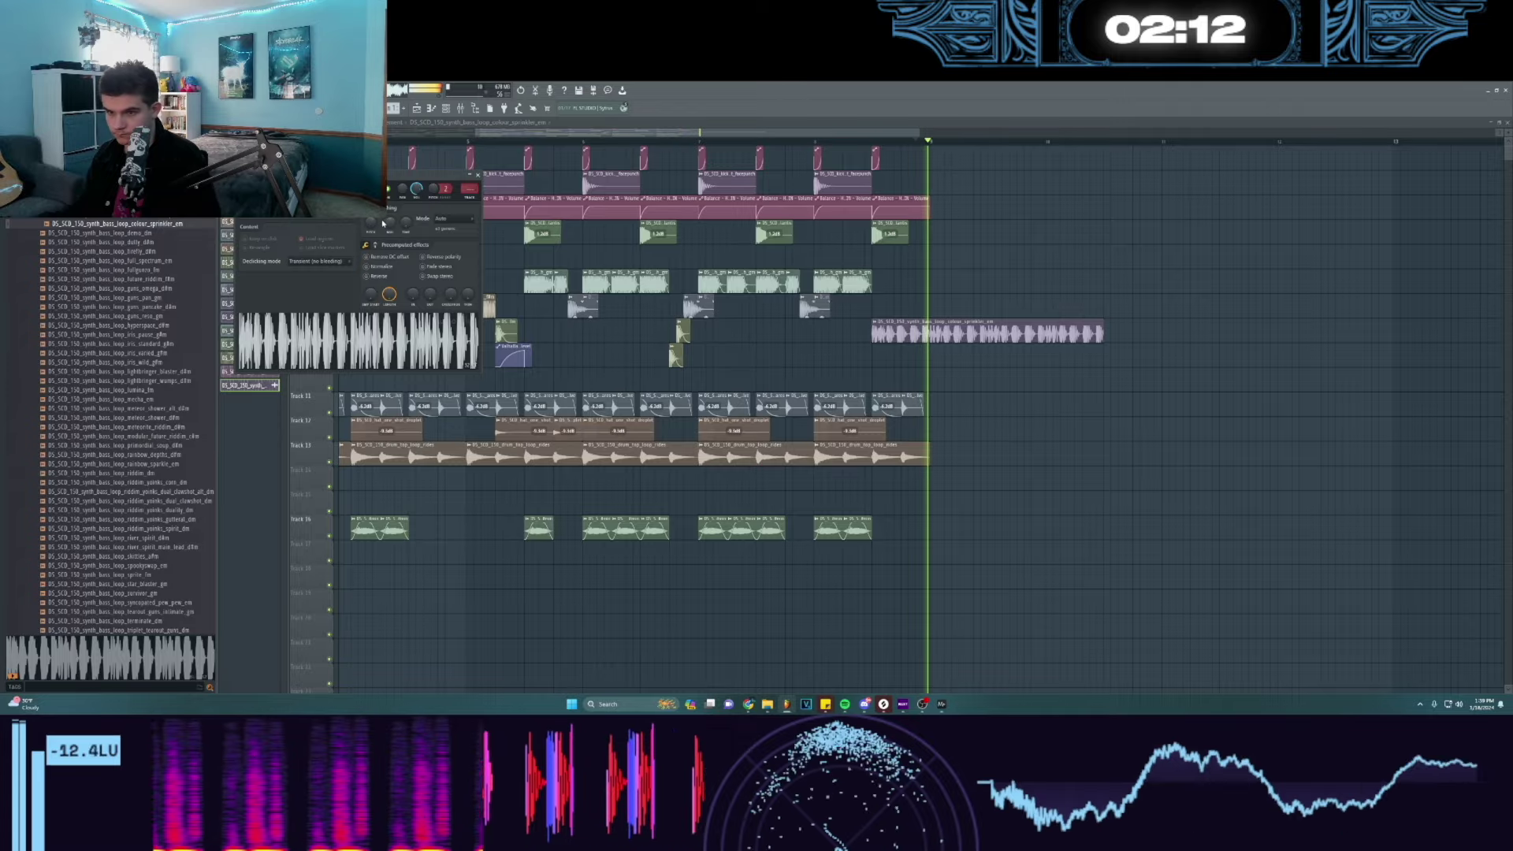
# - Shift the colour_sprinkler loop slightly earlier, restart playback from bar 1 and delete the loop from Track 8
pyautogui.click(870, 143)
pyautogui.scroll(3, 870, 142)
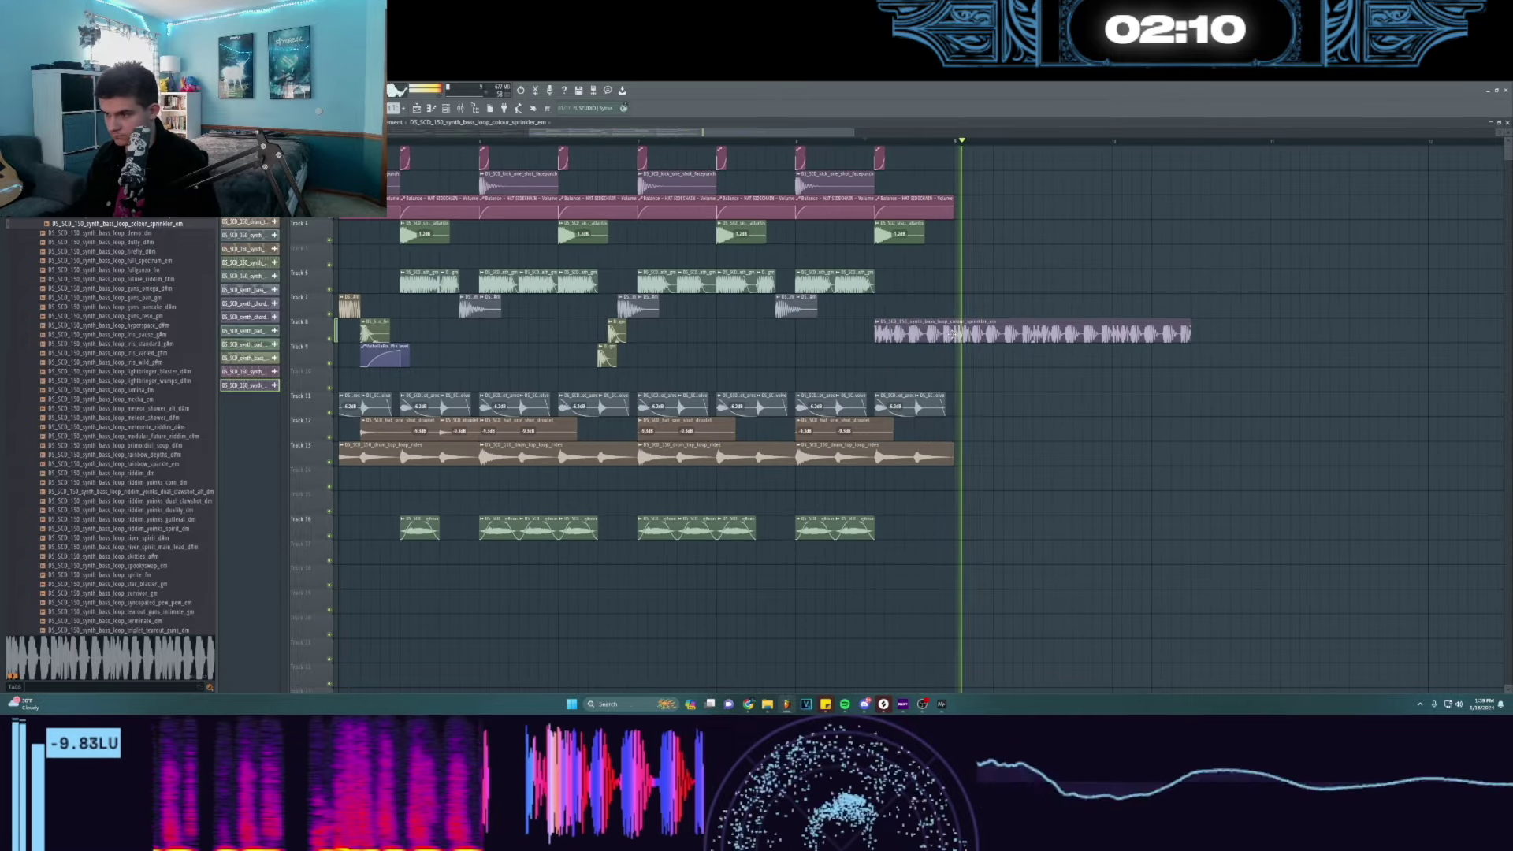
pyautogui.moveTo(950, 336); pyautogui.dragTo(863, 334)
pyautogui.scroll(-3, 873, 144)
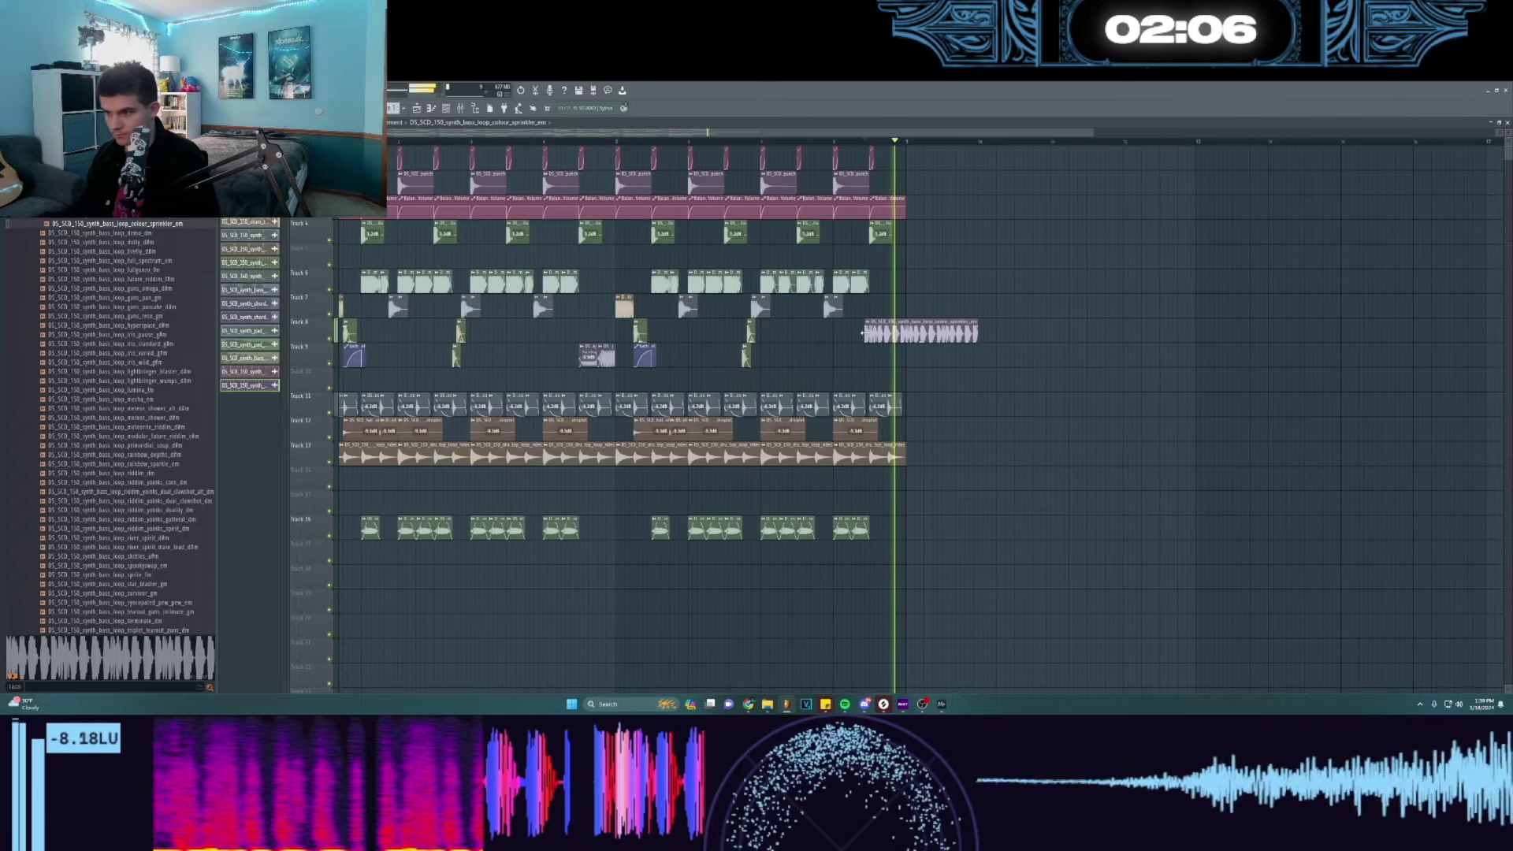
pyautogui.moveTo(609, 142); pyautogui.dragTo(339, 142)
pyautogui.rightClick(918, 334)
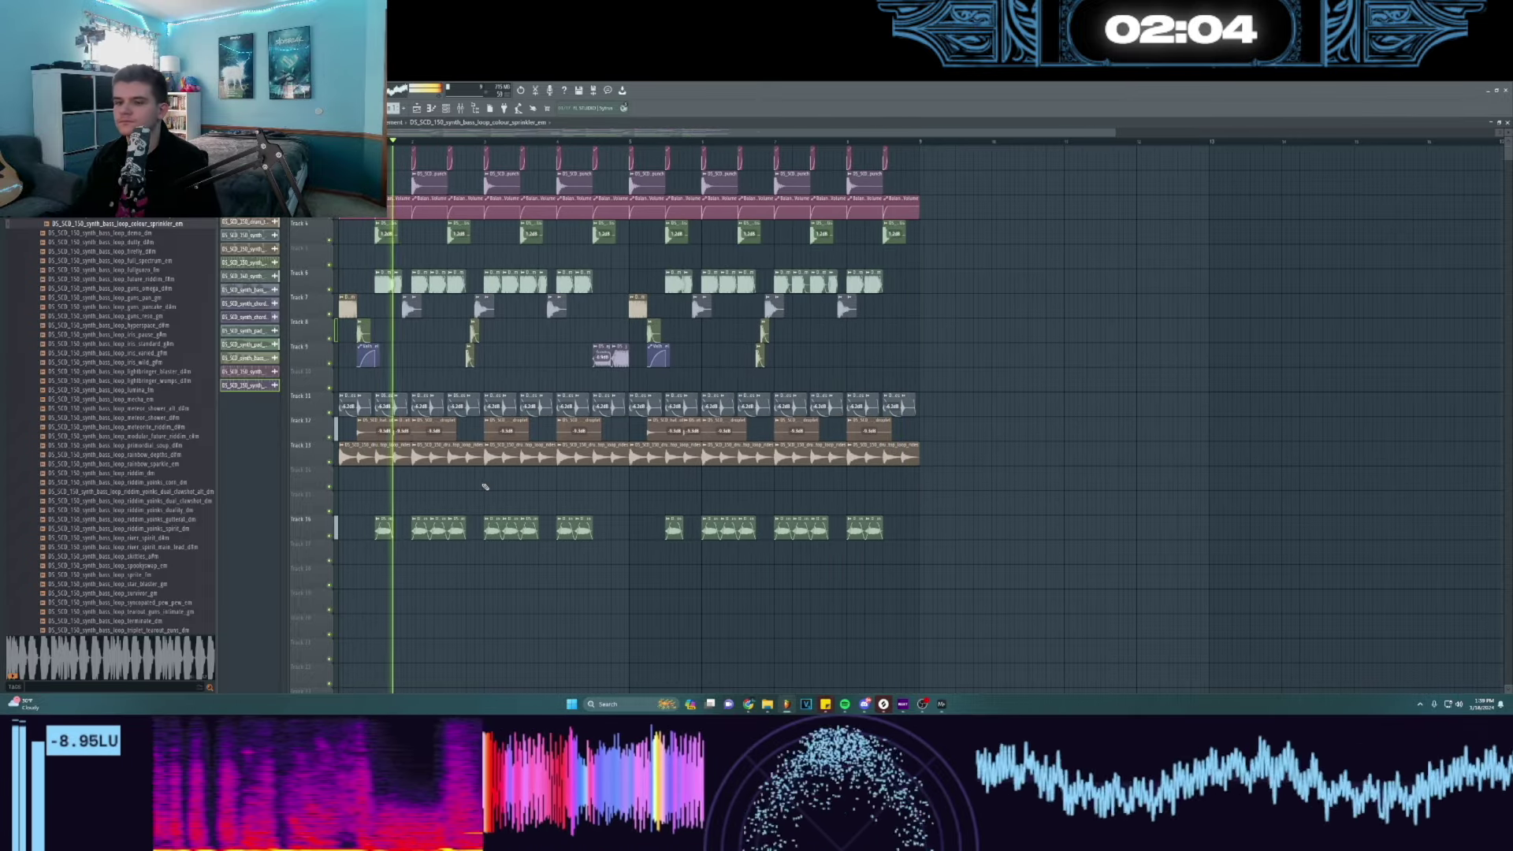
# - Collapse the bass loops folder, select all drum top loop clips on Track 13 and adjust their clip volume
pyautogui.scroll(6, 58, 446)
pyautogui.click(70, 320)
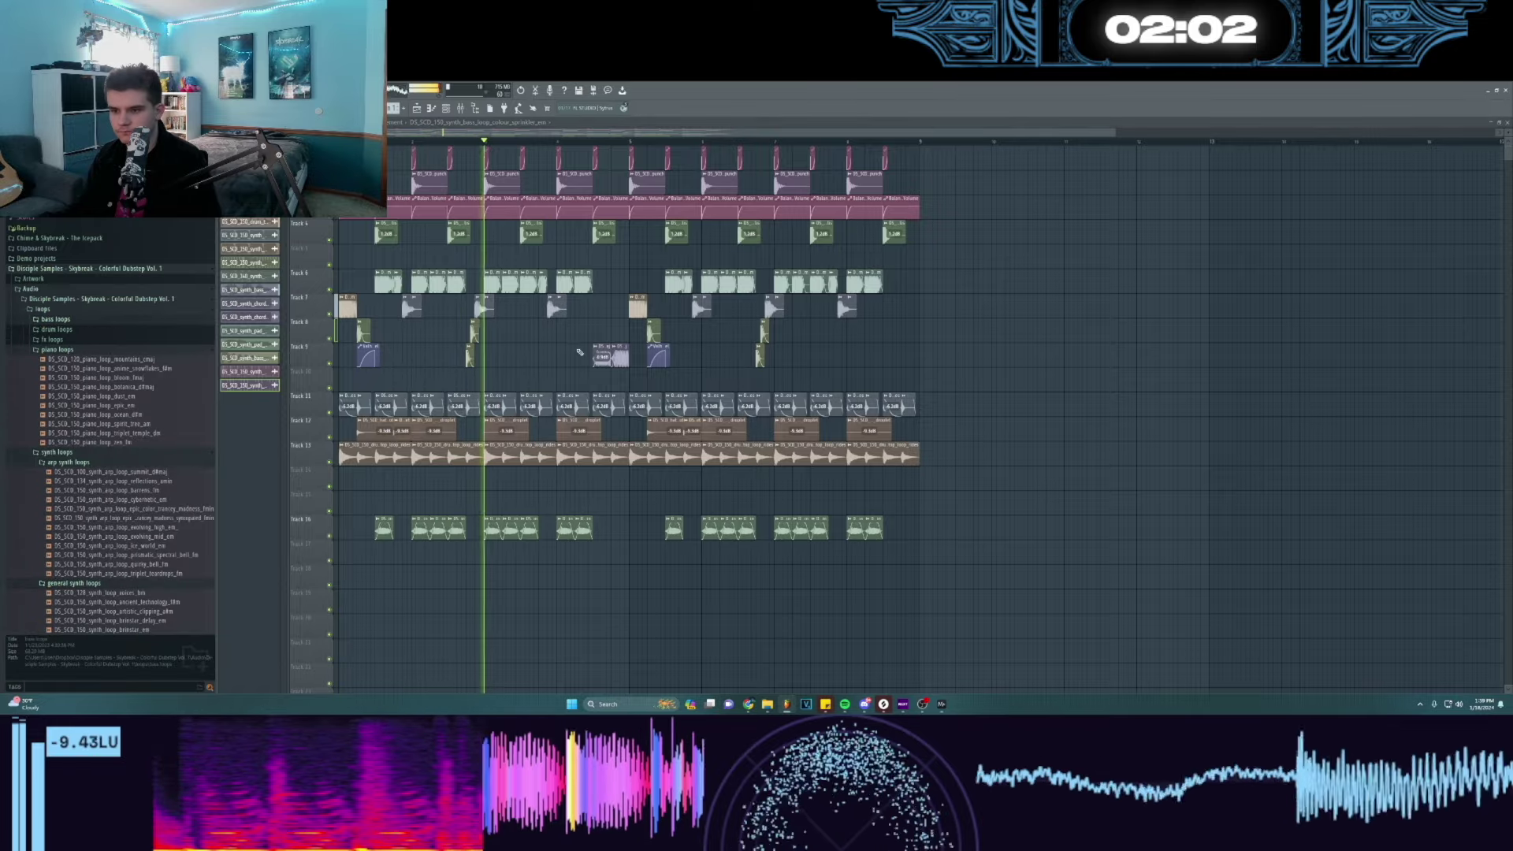
pyautogui.moveTo(971, 479); pyautogui.dragTo(374, 455)
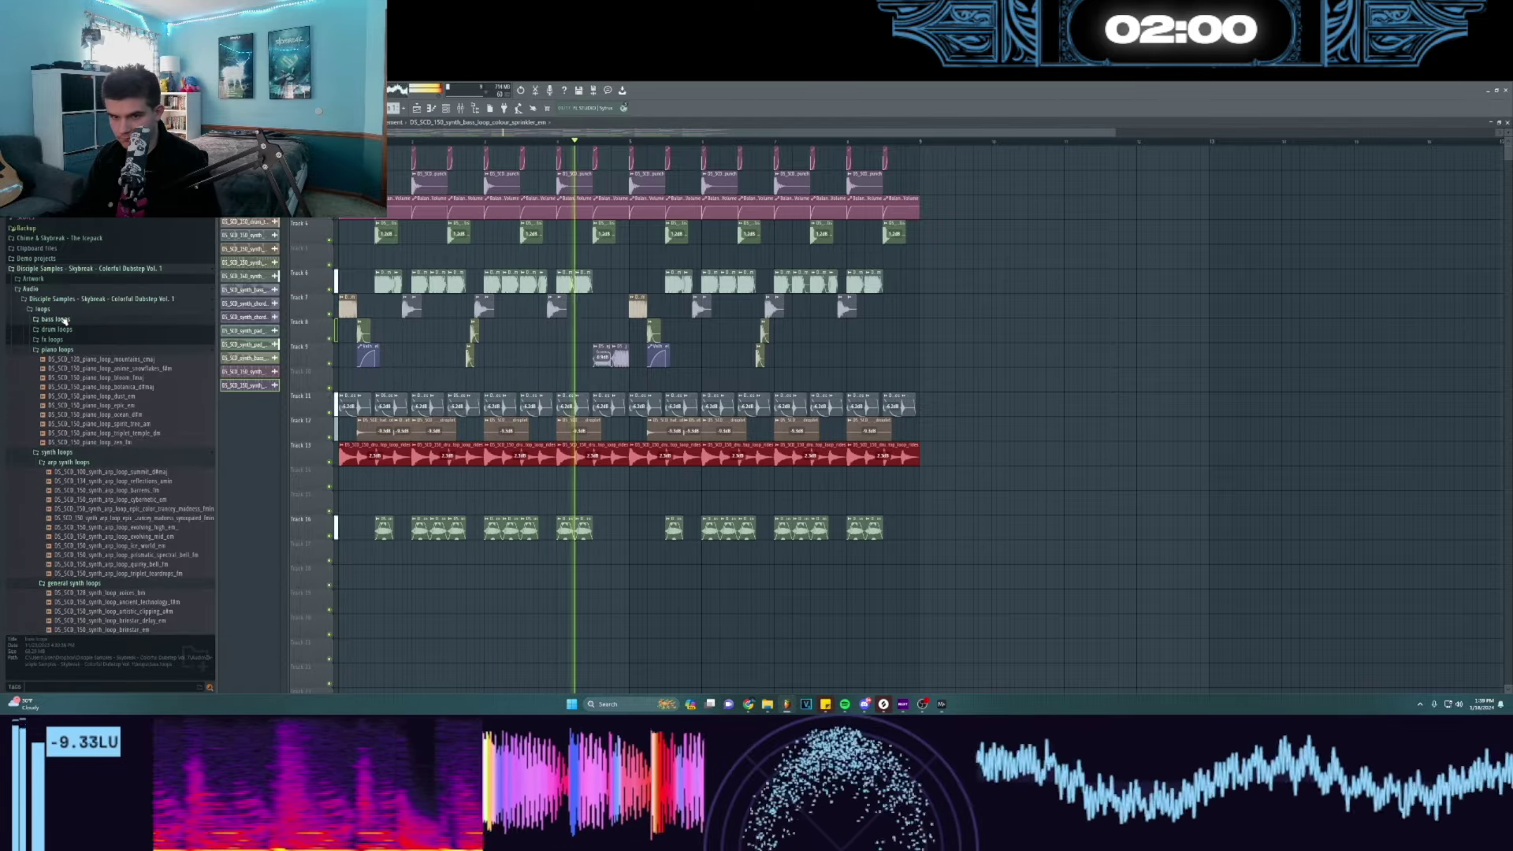
# - Open the fx loops folder and audition several of its melodic FX loops
pyautogui.click(52, 339)
pyautogui.scroll(-4, 119, 394)
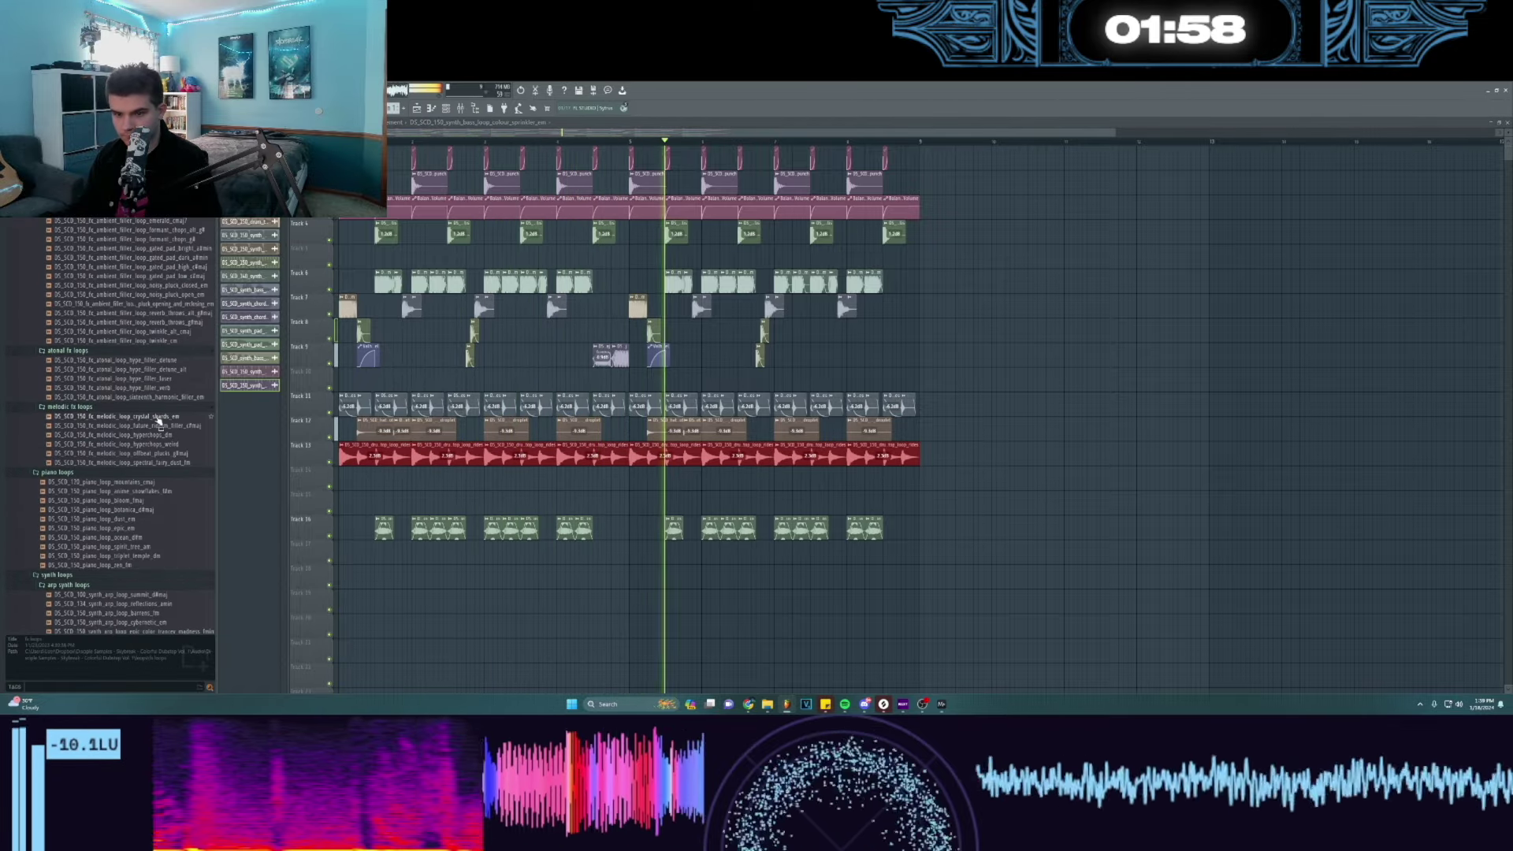
pyautogui.click(162, 426)
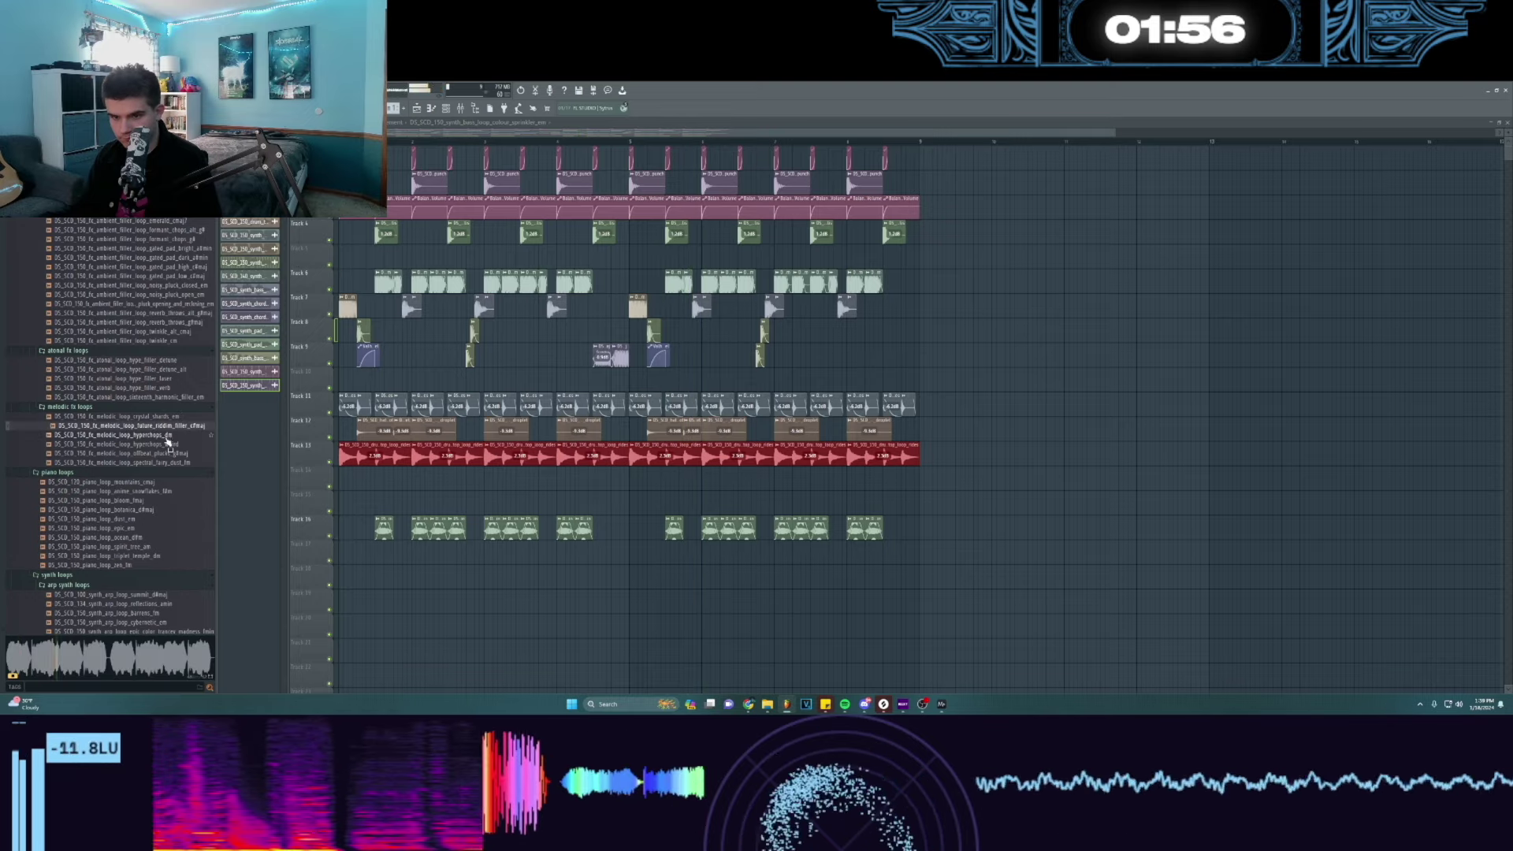
pyautogui.click(166, 437)
pyautogui.click(167, 446)
pyautogui.click(167, 455)
# - Place the offbeat_plucks melodic FX loop on Track 15 at bars 1 and 5 and check its channel settings
pyautogui.moveTo(168, 463); pyautogui.dragTo(340, 503)
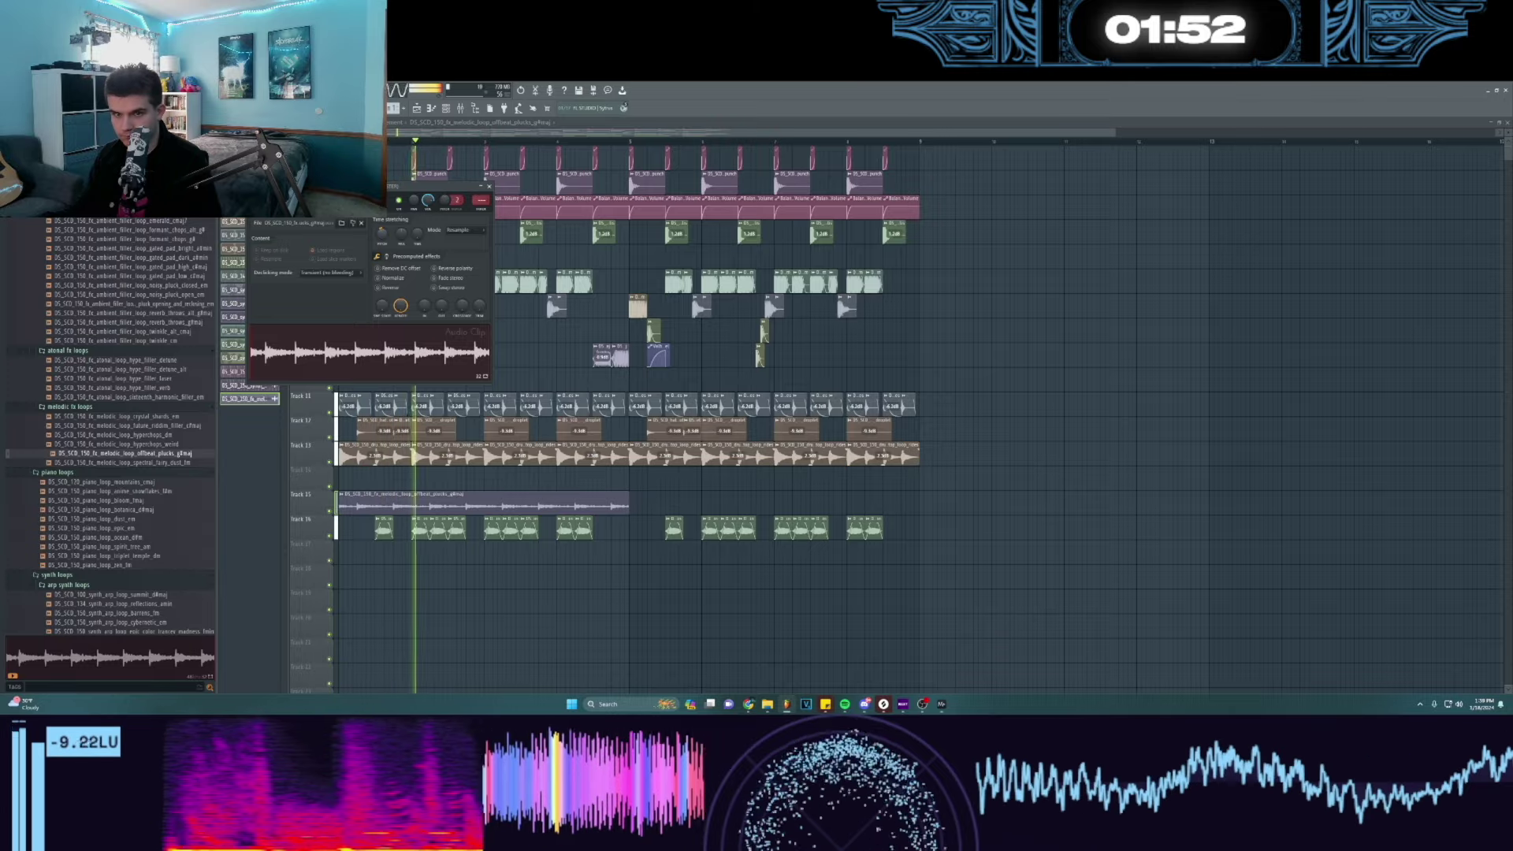
pyautogui.press('Escape')
pyautogui.click(652, 499)
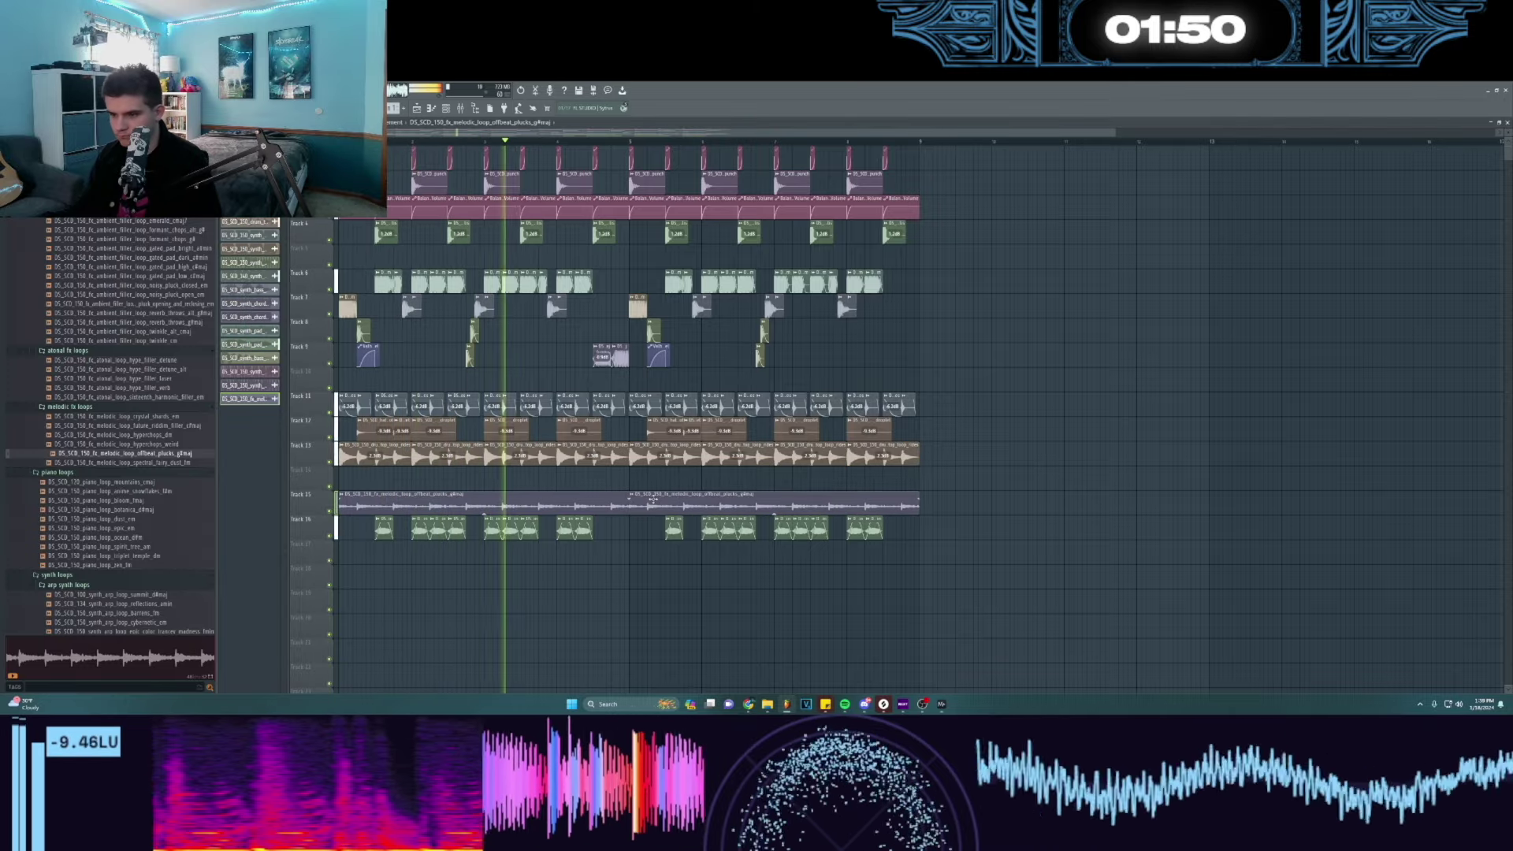
pyautogui.doubleClick(653, 500)
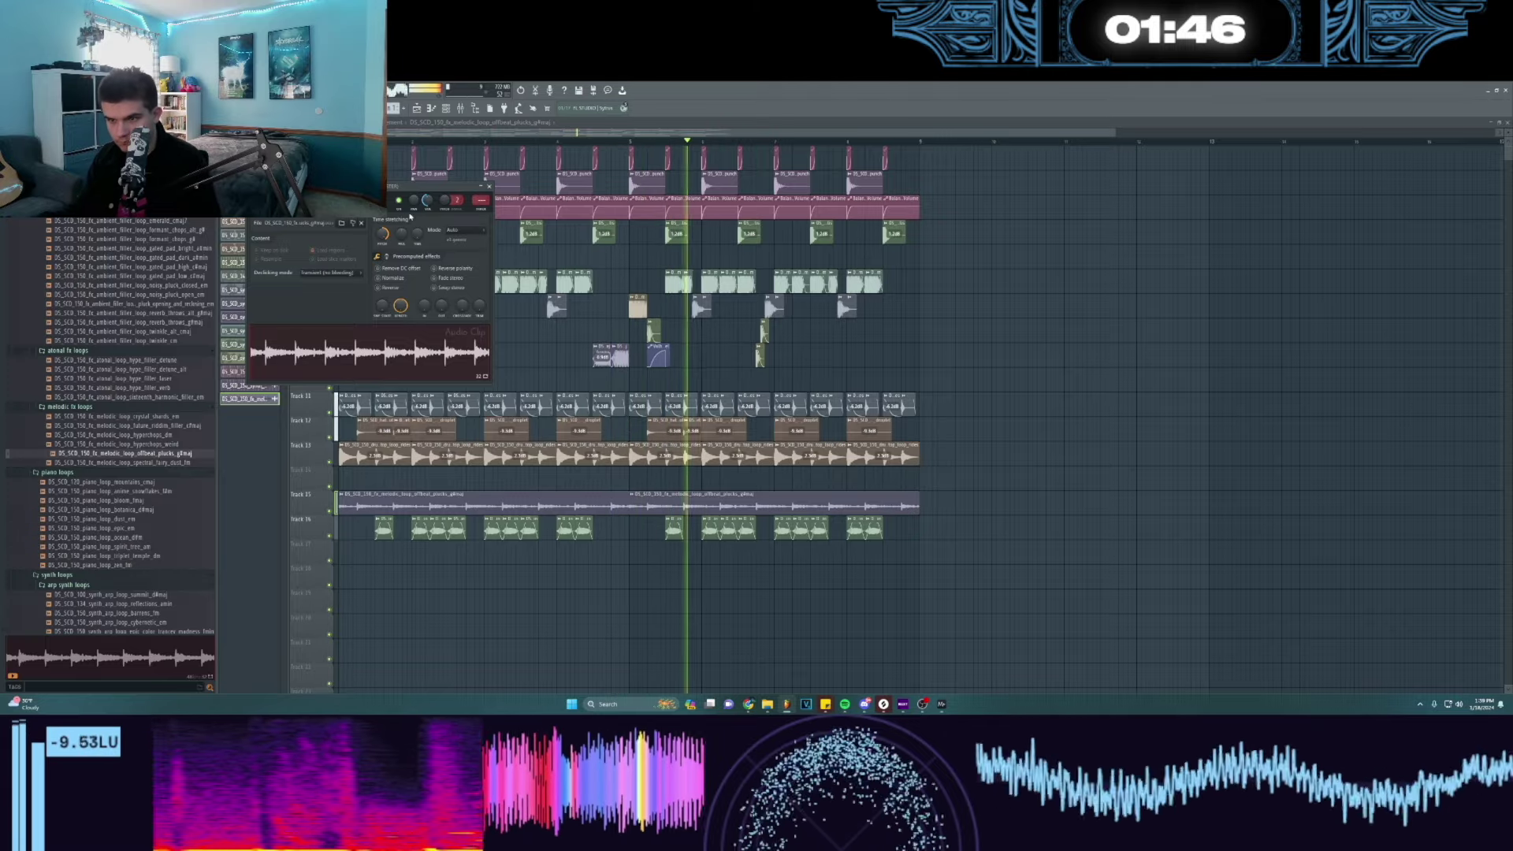
pyautogui.press('Escape')
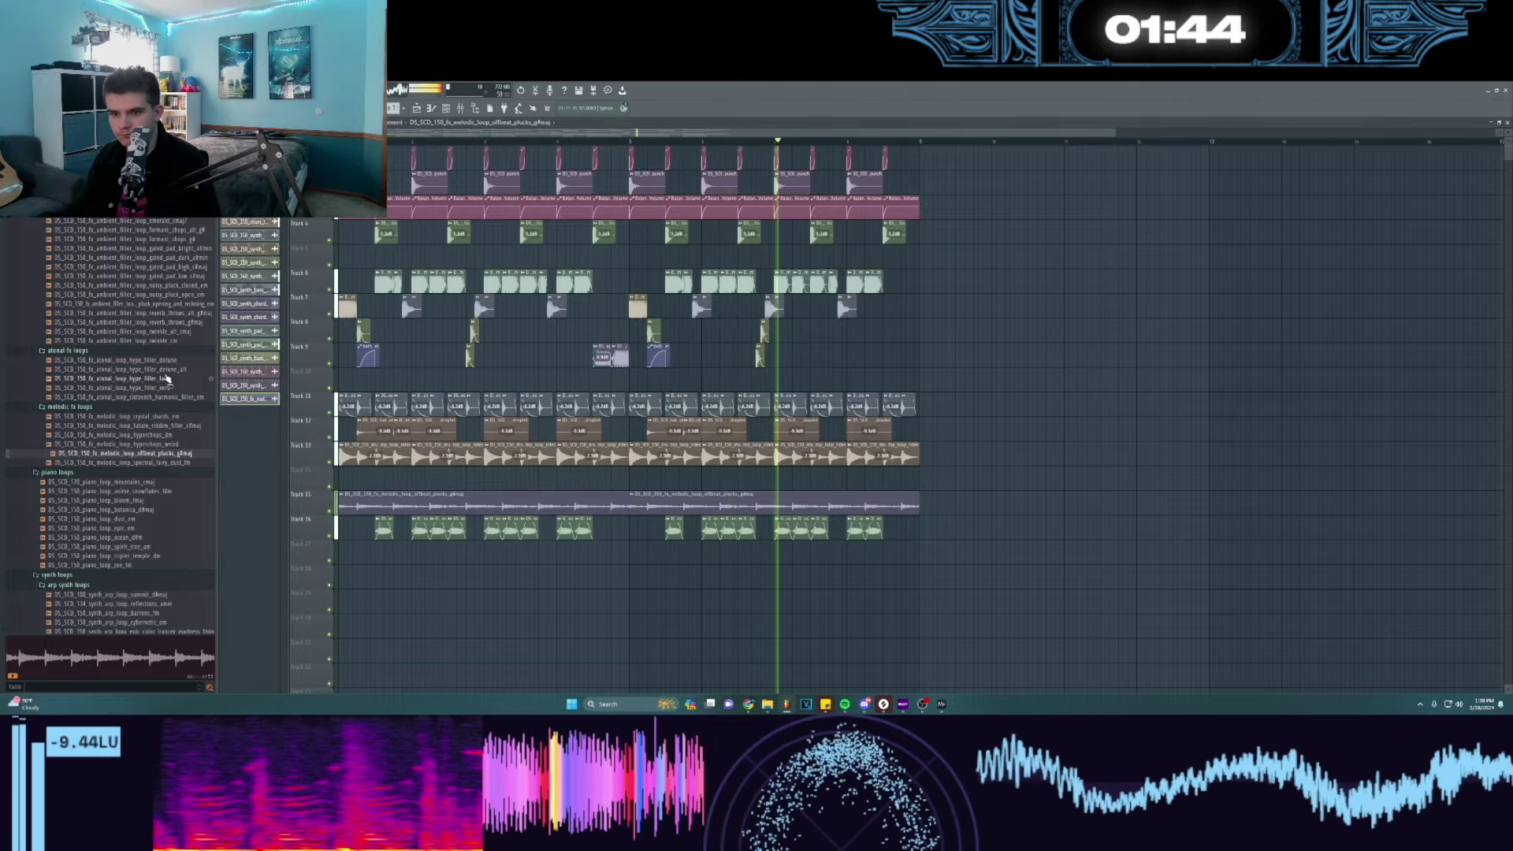
# - Place the first hype loop from the atonal fx loops on Track 18 at bar 1 and repeat it through bar 7
pyautogui.press('space')
pyautogui.moveTo(163, 360); pyautogui.dragTo(408, 504)
pyautogui.press('space')
pyautogui.moveTo(421, 577); pyautogui.dragTo(462, 575)
pyautogui.doubleClick(362, 579)
pyautogui.press('Escape')
pyautogui.hotkey('ctrl', 'b')
pyautogui.hotkey('ctrl', 'b')
pyautogui.hotkey('ctrl', 'b')
pyautogui.hotkey('ctrl', 'b')
pyautogui.hotkey('ctrl', 'b')
pyautogui.hotkey('ctrl', 'b')
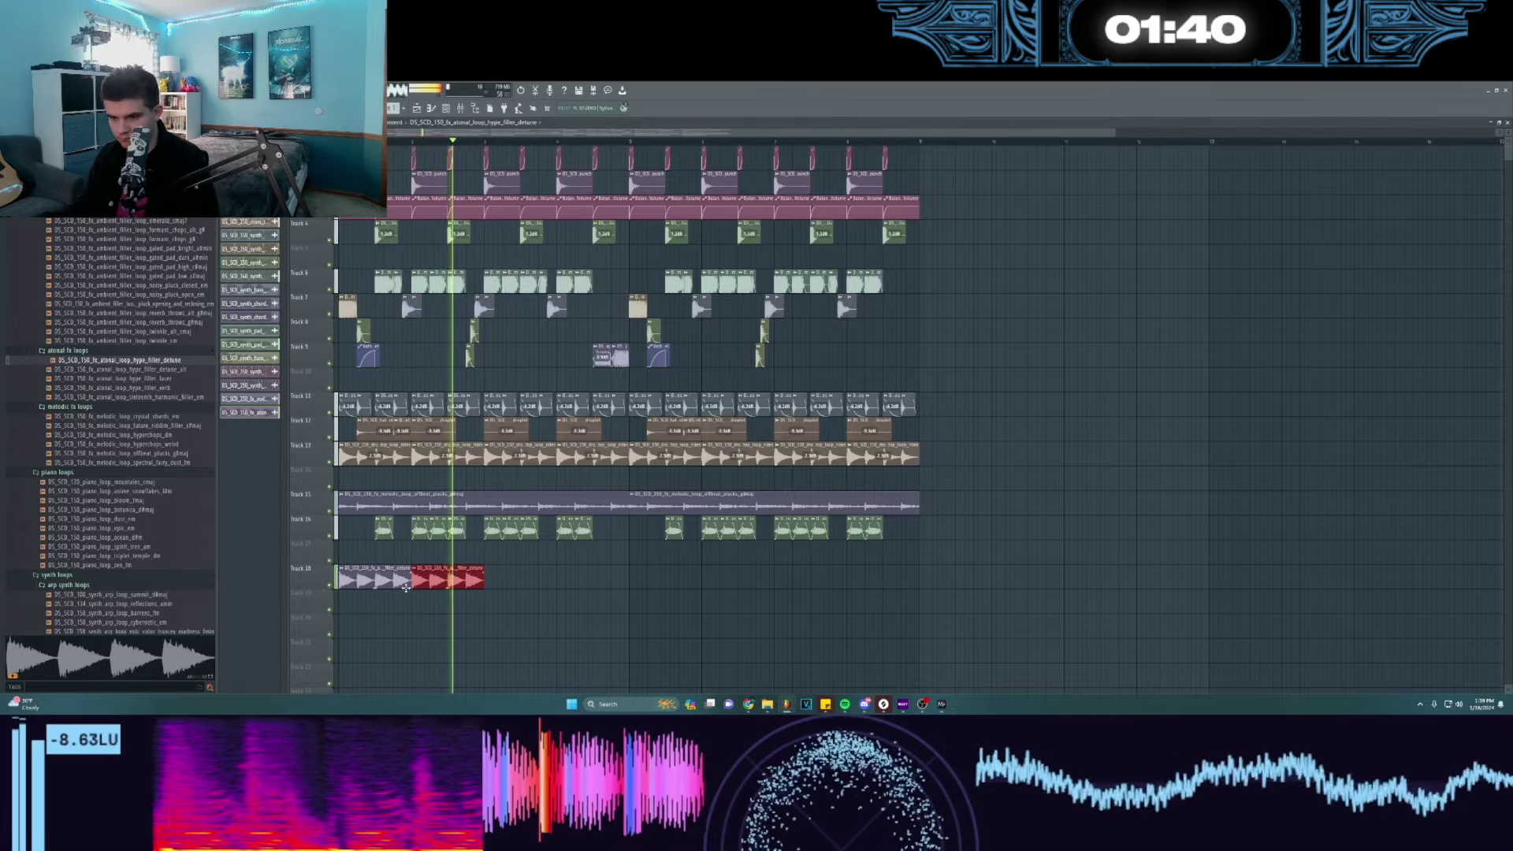
# - Route the atonal hype loop's channel to a free insert in the mixer's yellow group and return to its channel settings
pyautogui.doubleClick(463, 575)
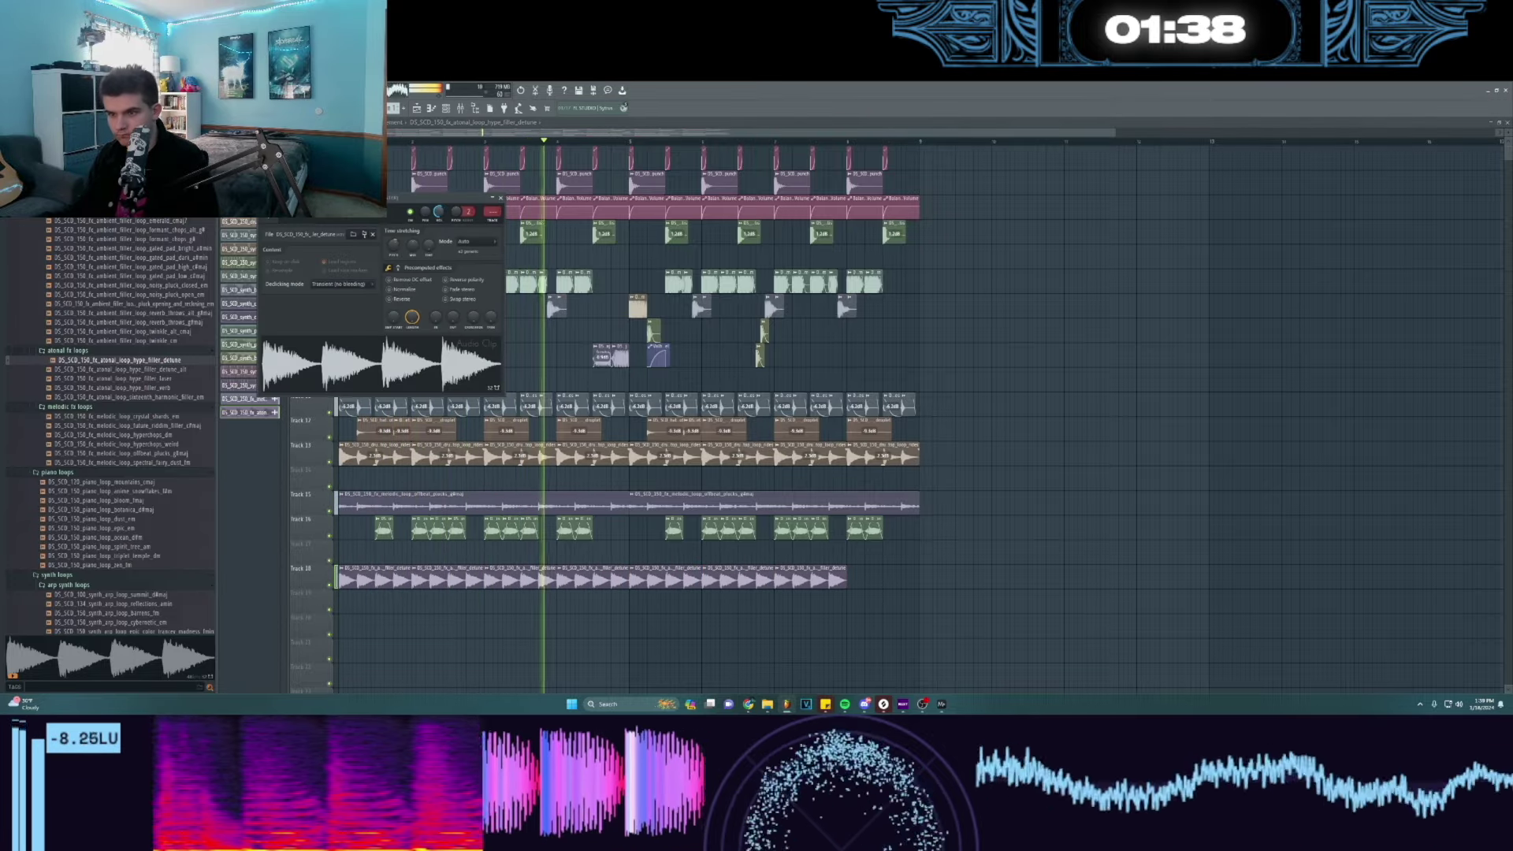
pyautogui.press('F9')
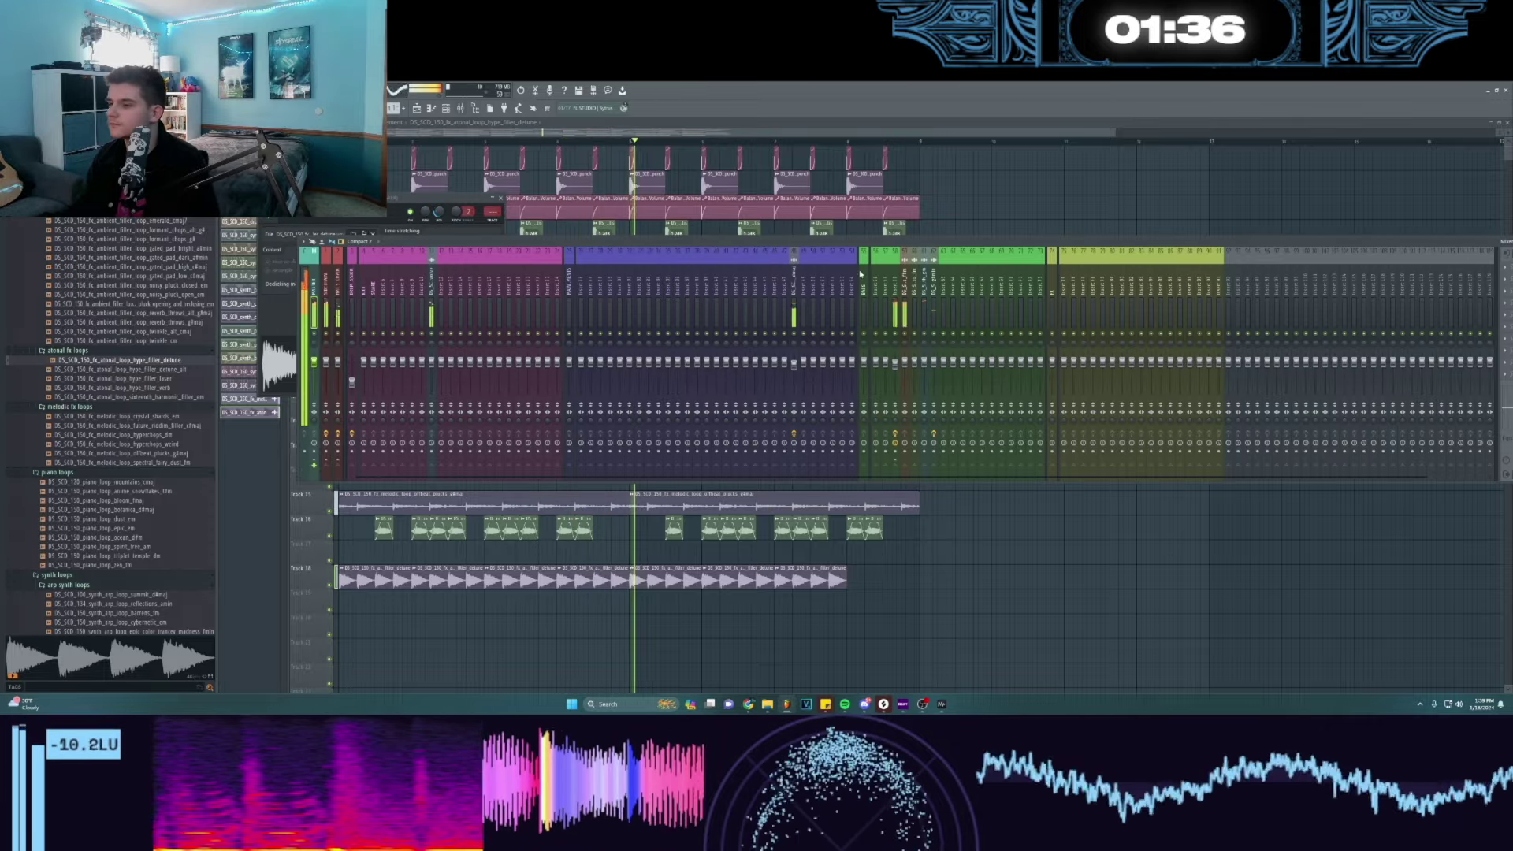
pyautogui.hotkey('ctrl', 'l')
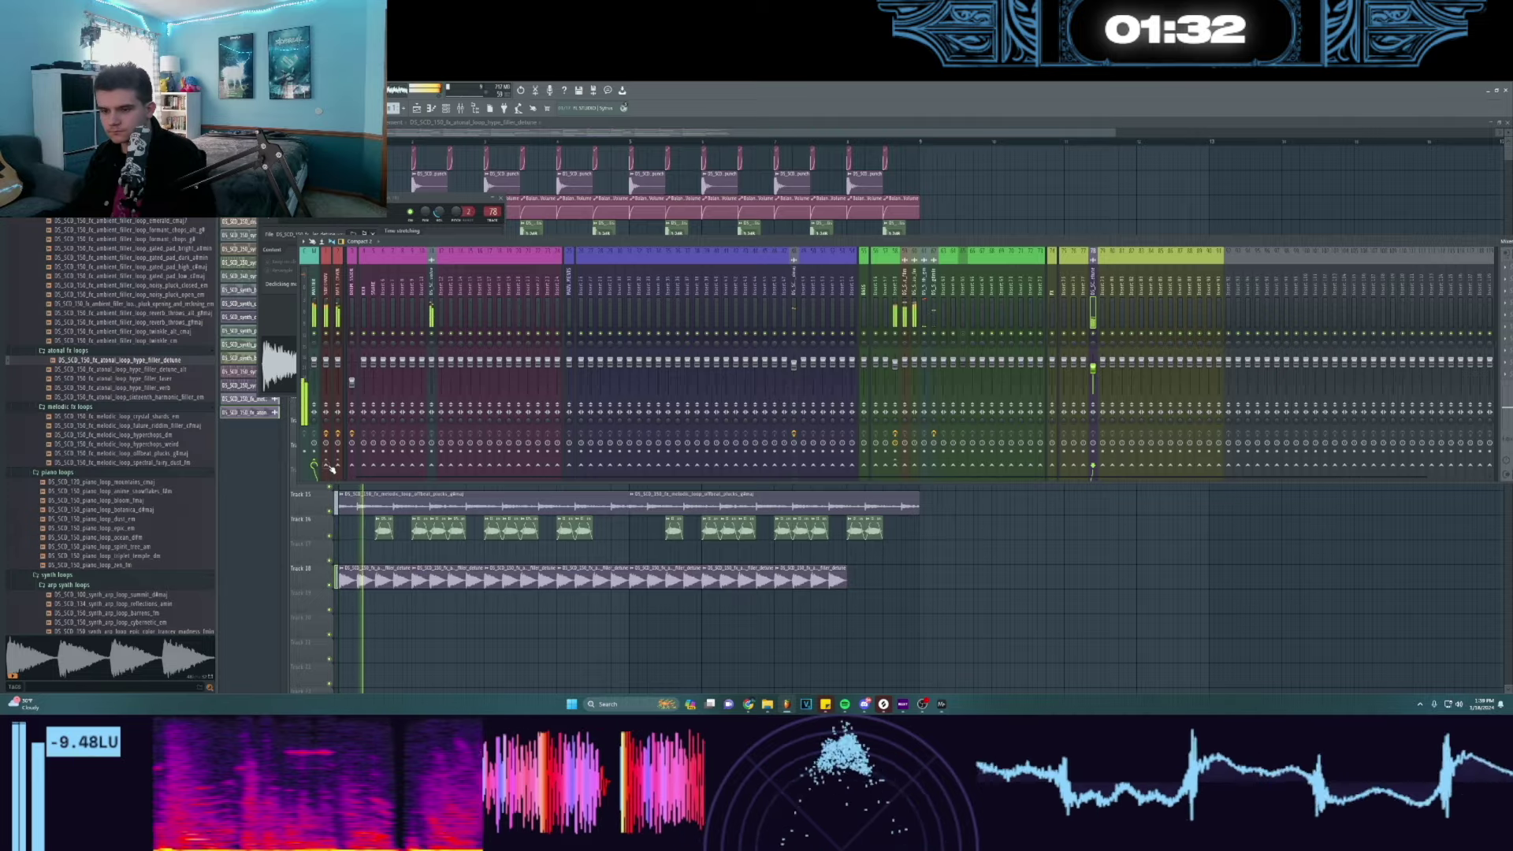
pyautogui.click(331, 220)
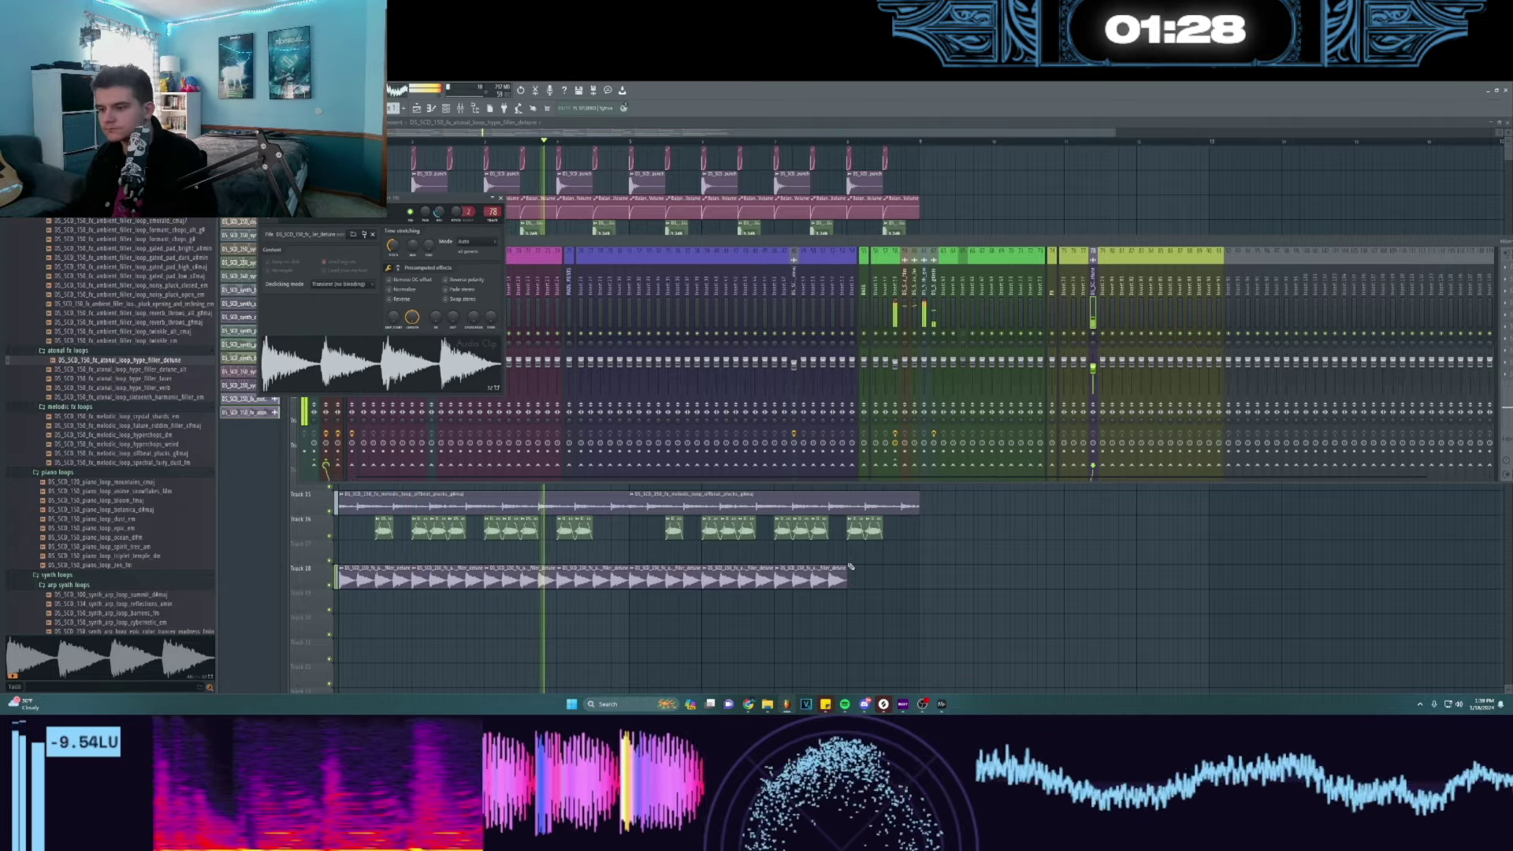
# - Duplicate the last atonal hype loop clip on Track 18 to fill bar 8, and play from around bar 3
pyautogui.moveTo(879, 569); pyautogui.dragTo(829, 582)
pyautogui.hotkey('ctrl', 'b')
pyautogui.click(554, 142)
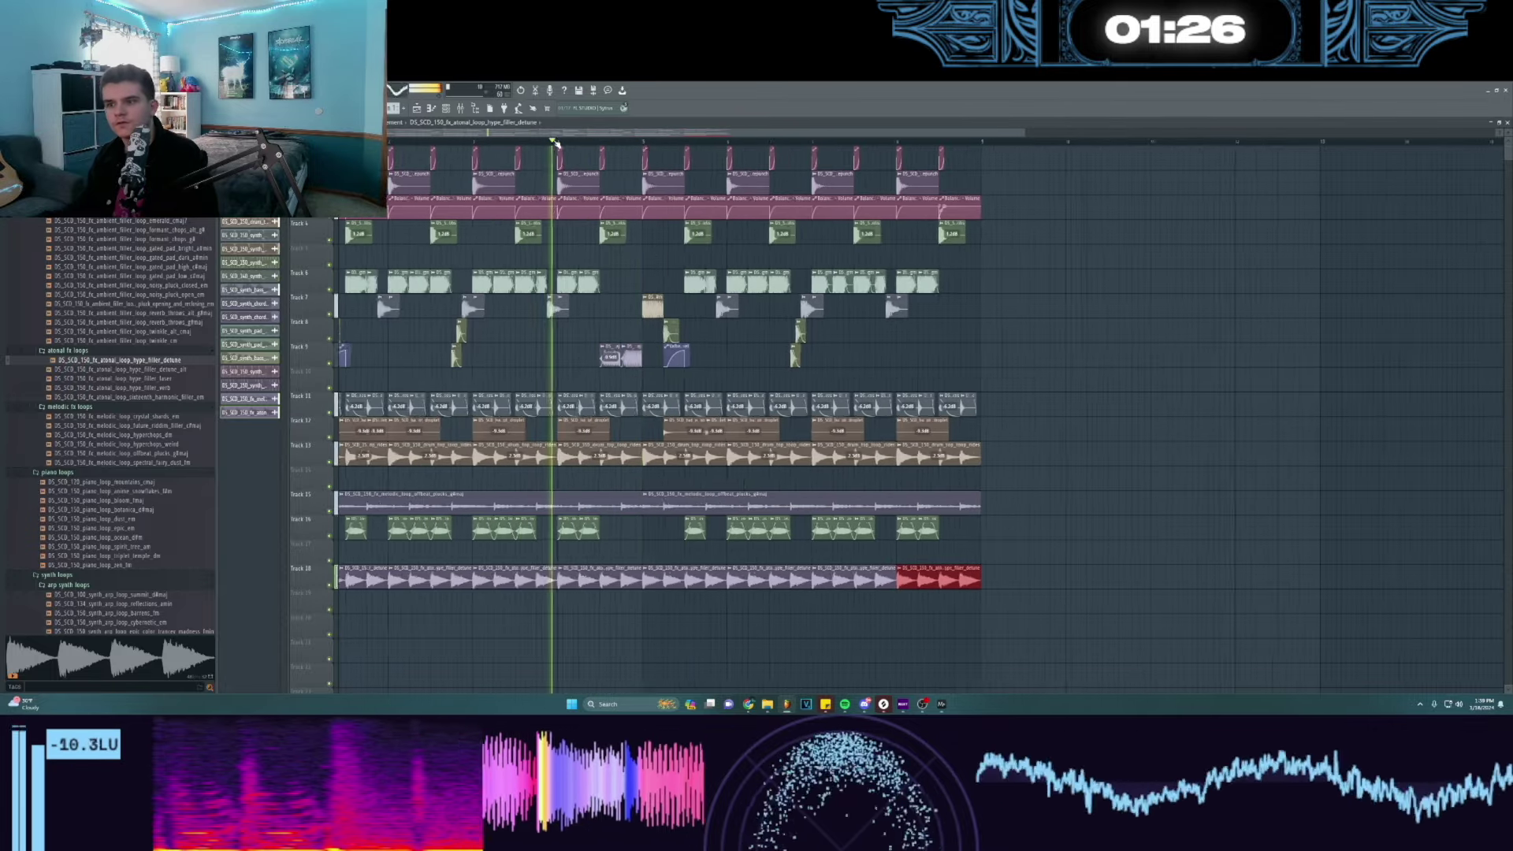
# - Browse the bass one shots folder and audition several of its synth bass samples, including the glossy and later ones
pyautogui.scroll(2, 556, 142)
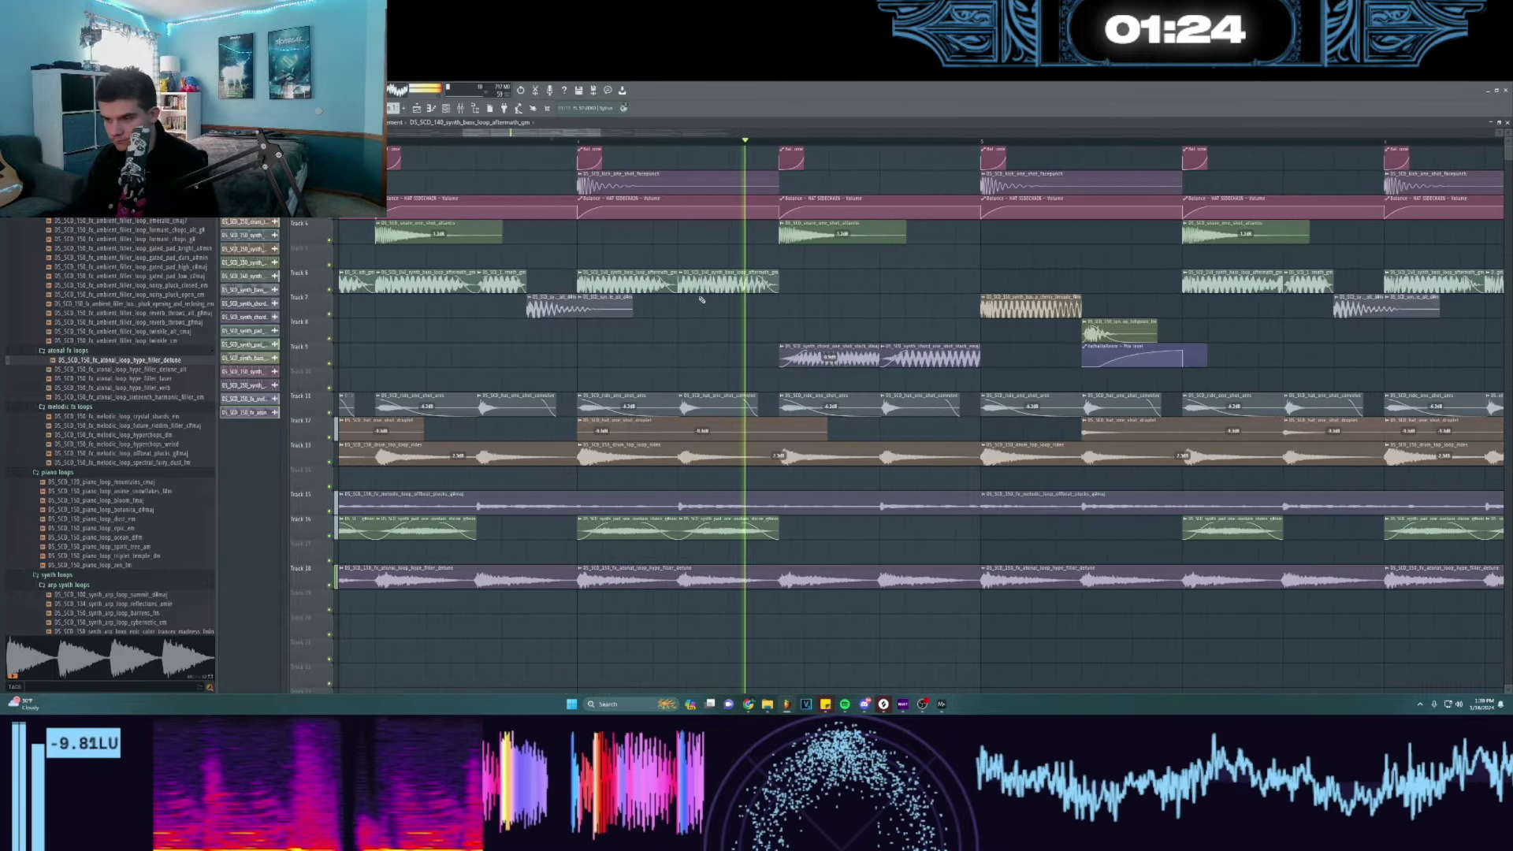
pyautogui.scroll(-15, 135, 348)
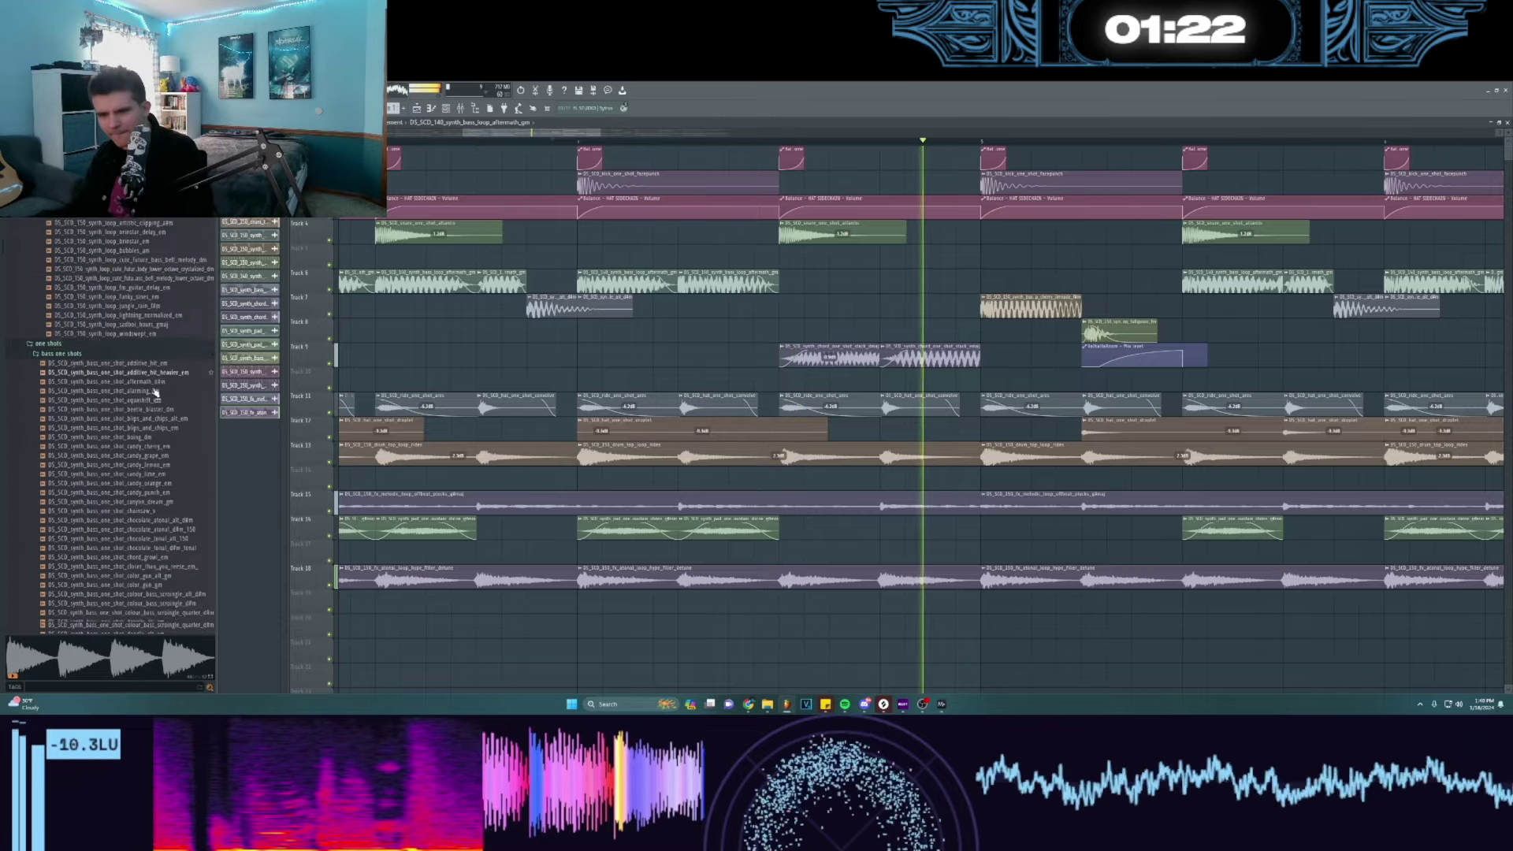
pyautogui.scroll(-5, 161, 396)
pyautogui.press('space')
pyautogui.click(154, 384)
pyautogui.scroll(-3, 158, 387)
pyautogui.click(162, 395)
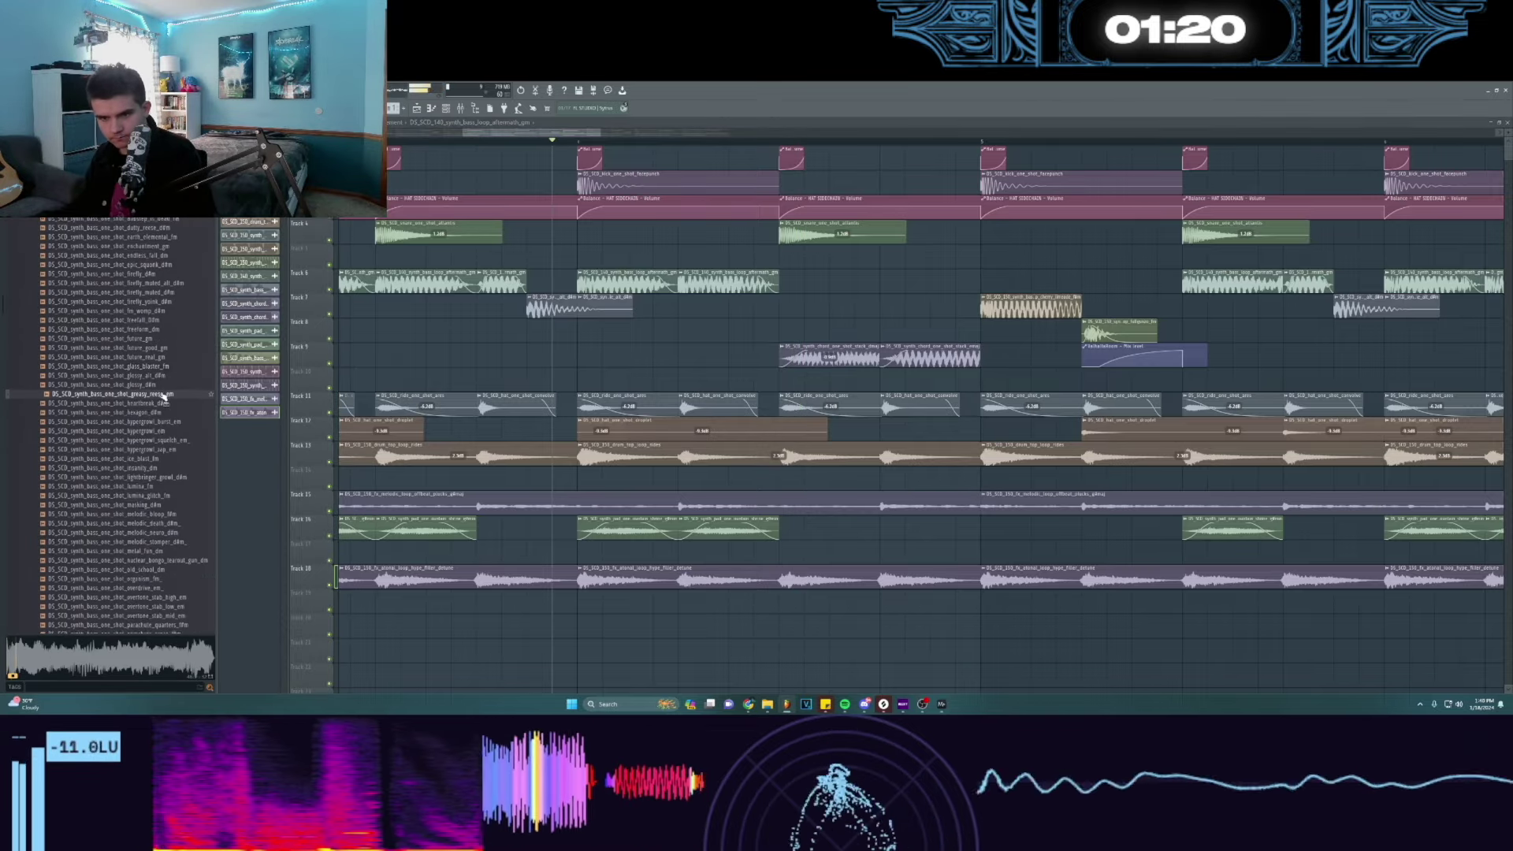
pyautogui.click(161, 392)
pyautogui.scroll(-2, 162, 397)
pyautogui.click(160, 394)
pyautogui.scroll(-3, 160, 394)
pyautogui.click(159, 395)
pyautogui.scroll(-2, 159, 394)
pyautogui.scroll(-3, 642, 339)
# - Try the razor_sharp bass one-shot on Track 19 halfway through bar 4, then remove its clip
pyautogui.moveTo(150, 338); pyautogui.dragTo(846, 449)
pyautogui.doubleClick(845, 453)
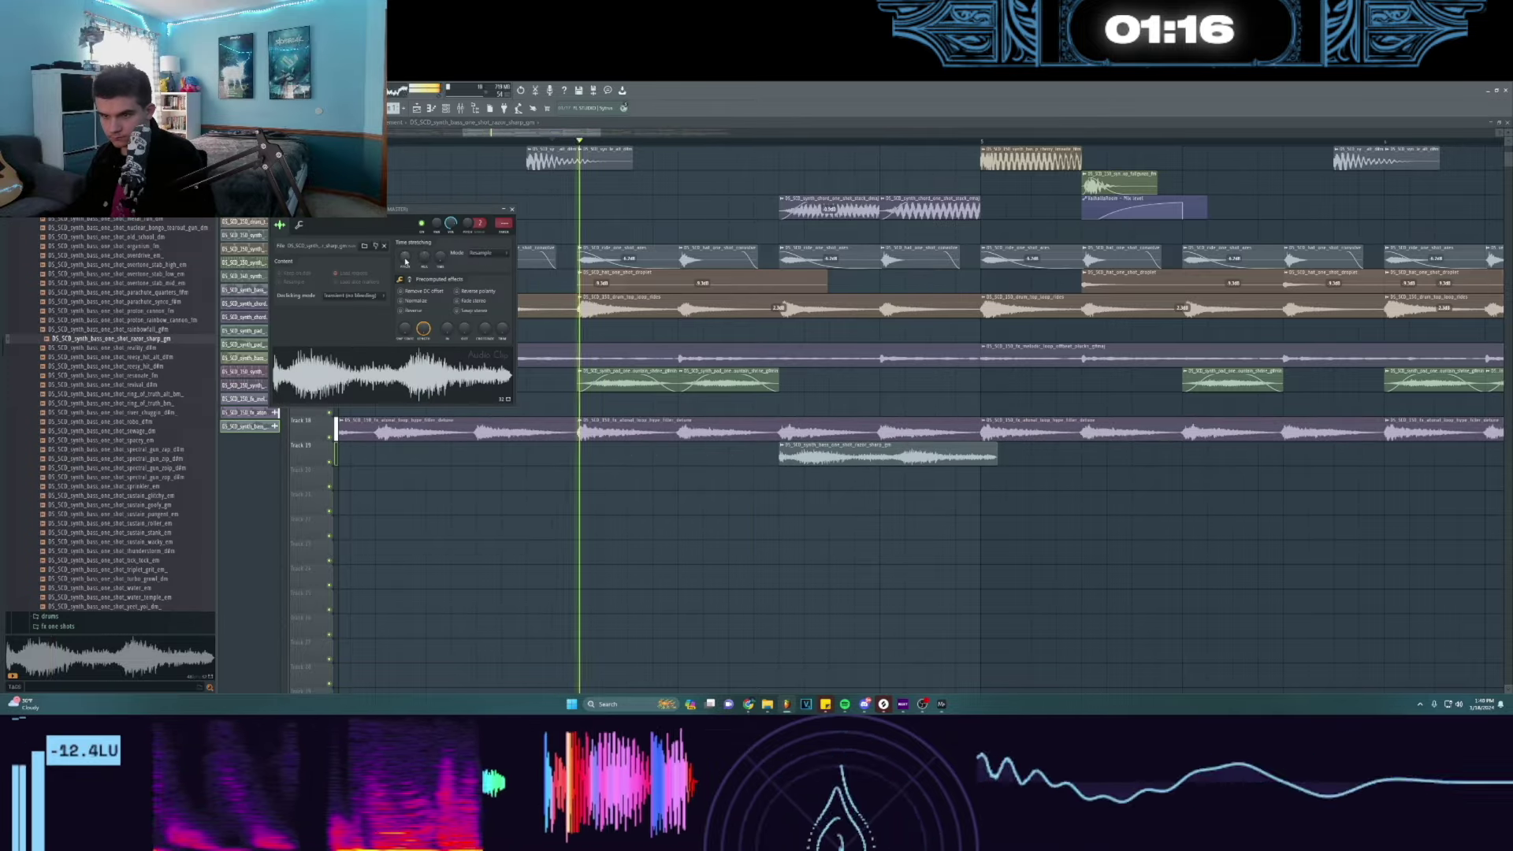
pyautogui.scroll(-4, 800, 145)
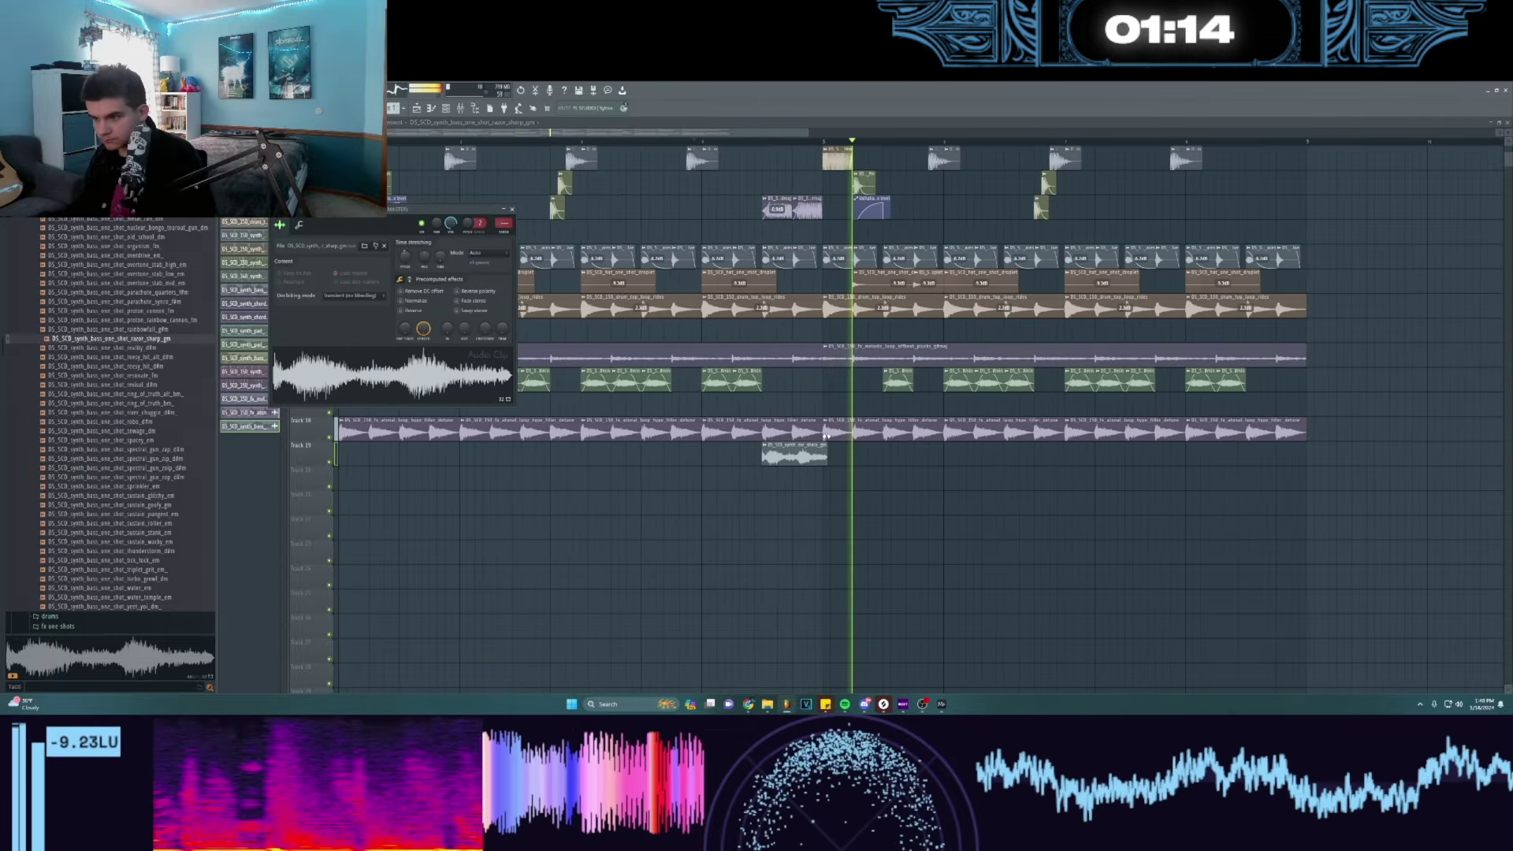
pyautogui.rightClick(796, 455)
# - Audition more bass one-shots further down the folder, including the reveal and sustain samples
pyautogui.press('space')
pyautogui.click(149, 384)
pyautogui.click(145, 357)
pyautogui.click(155, 384)
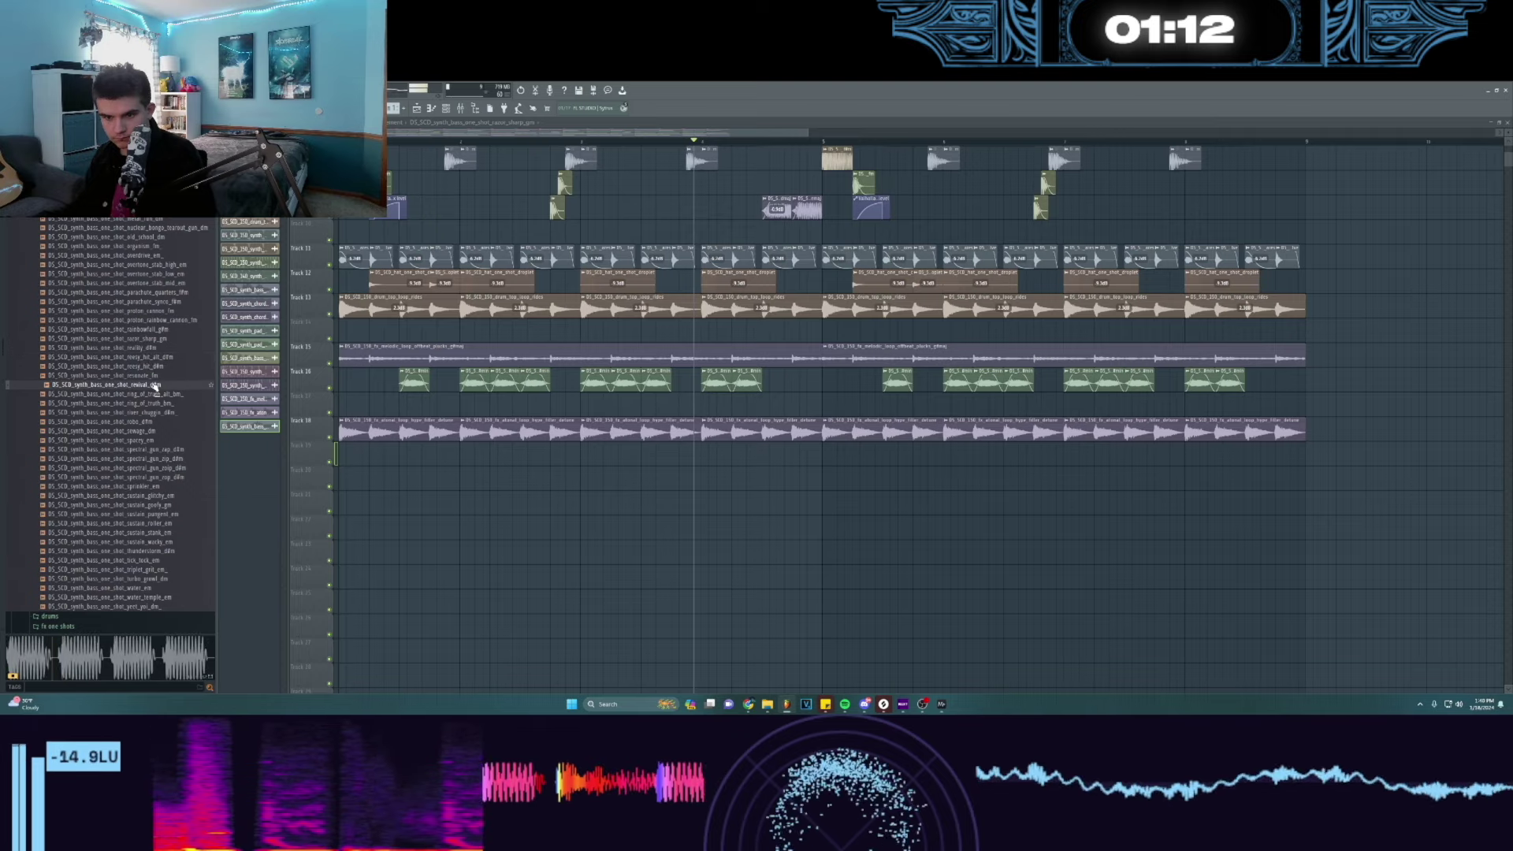
pyautogui.click(163, 405)
pyautogui.scroll(-2, 164, 410)
pyautogui.click(163, 411)
pyautogui.click(171, 432)
pyautogui.scroll(-2, 171, 432)
pyautogui.click(168, 423)
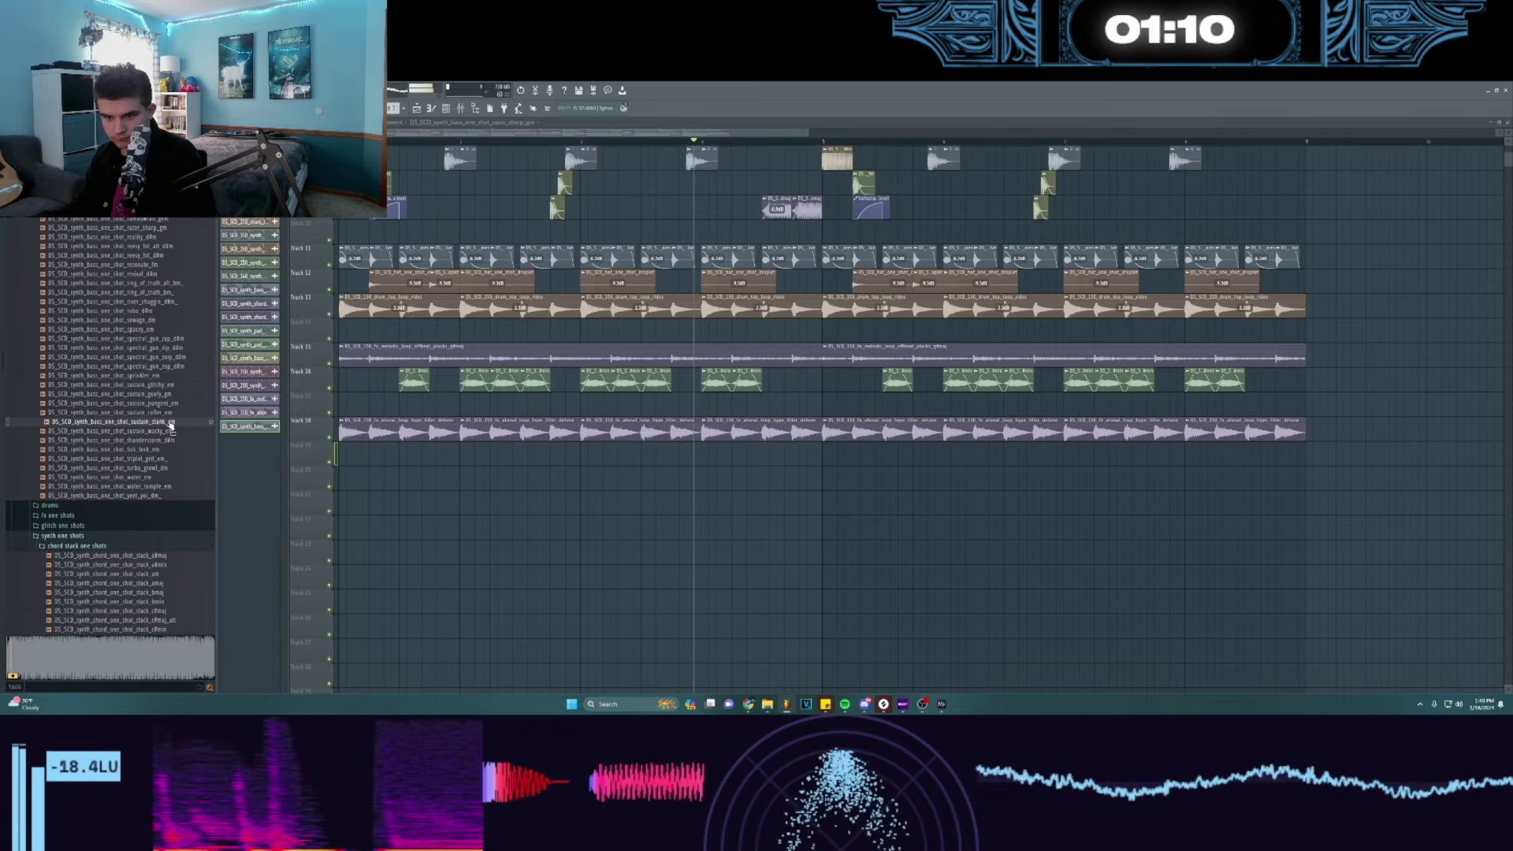
pyautogui.click(165, 412)
# - Try the sustain_pungent bass one-shot on Track 20 at bar 5 and then at bar 6, adjusting its channel settings
pyautogui.moveTo(165, 412); pyautogui.dragTo(194, 502)
pyautogui.moveTo(177, 403); pyautogui.dragTo(825, 482)
pyautogui.press('space')
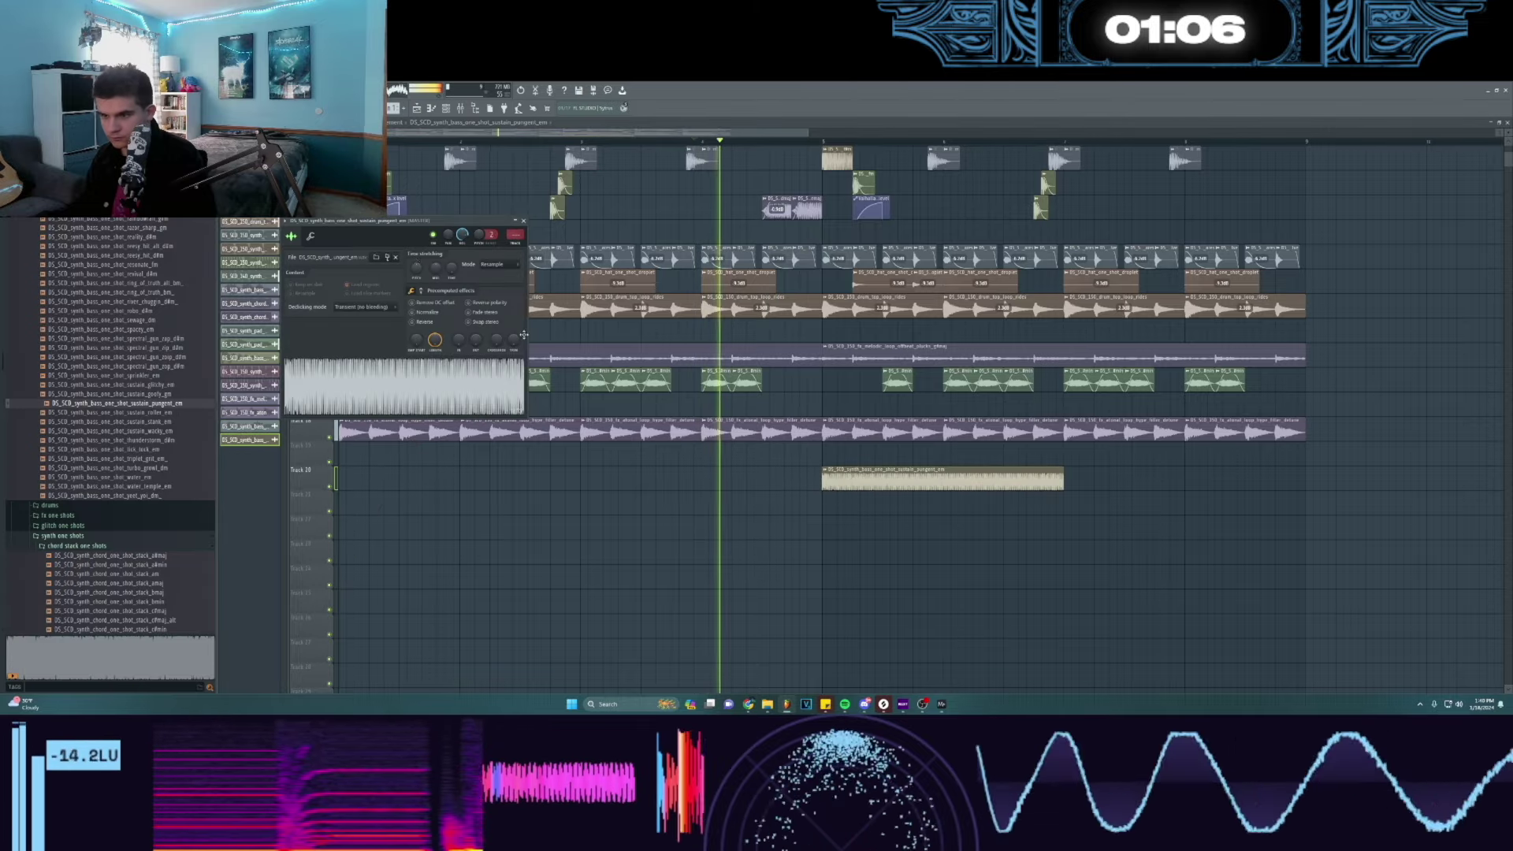
pyautogui.moveTo(415, 268); pyautogui.dragTo(463, 239)
pyautogui.rightClick(943, 482)
pyautogui.click(944, 482)
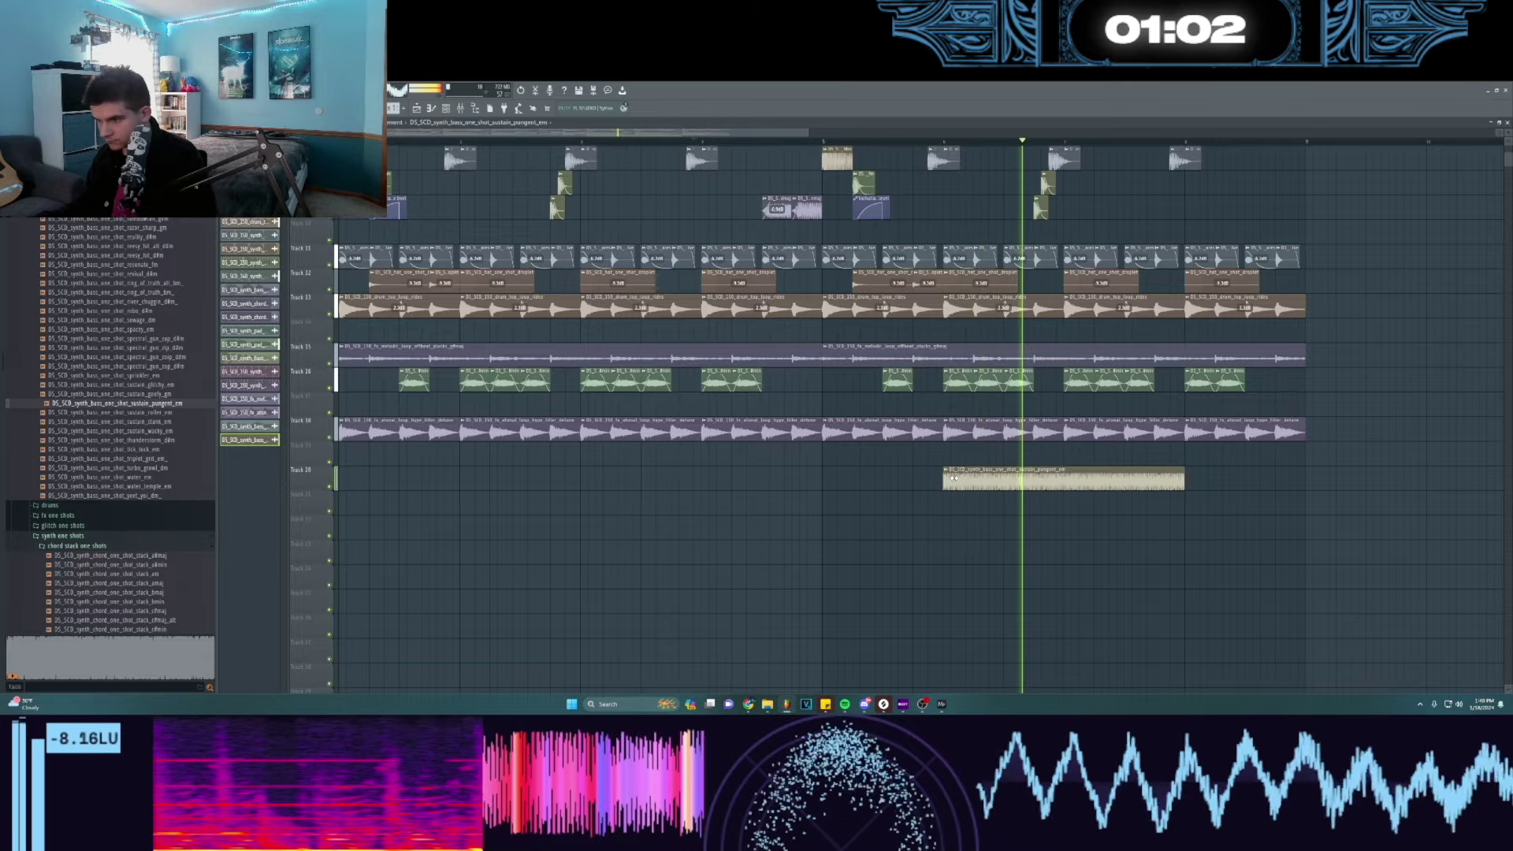
# - Try different time-stretching settings for the sustain_pungent bass, listen from bar 6, and delete its clip from Track 20
pyautogui.doubleClick(945, 481)
pyautogui.press('space')
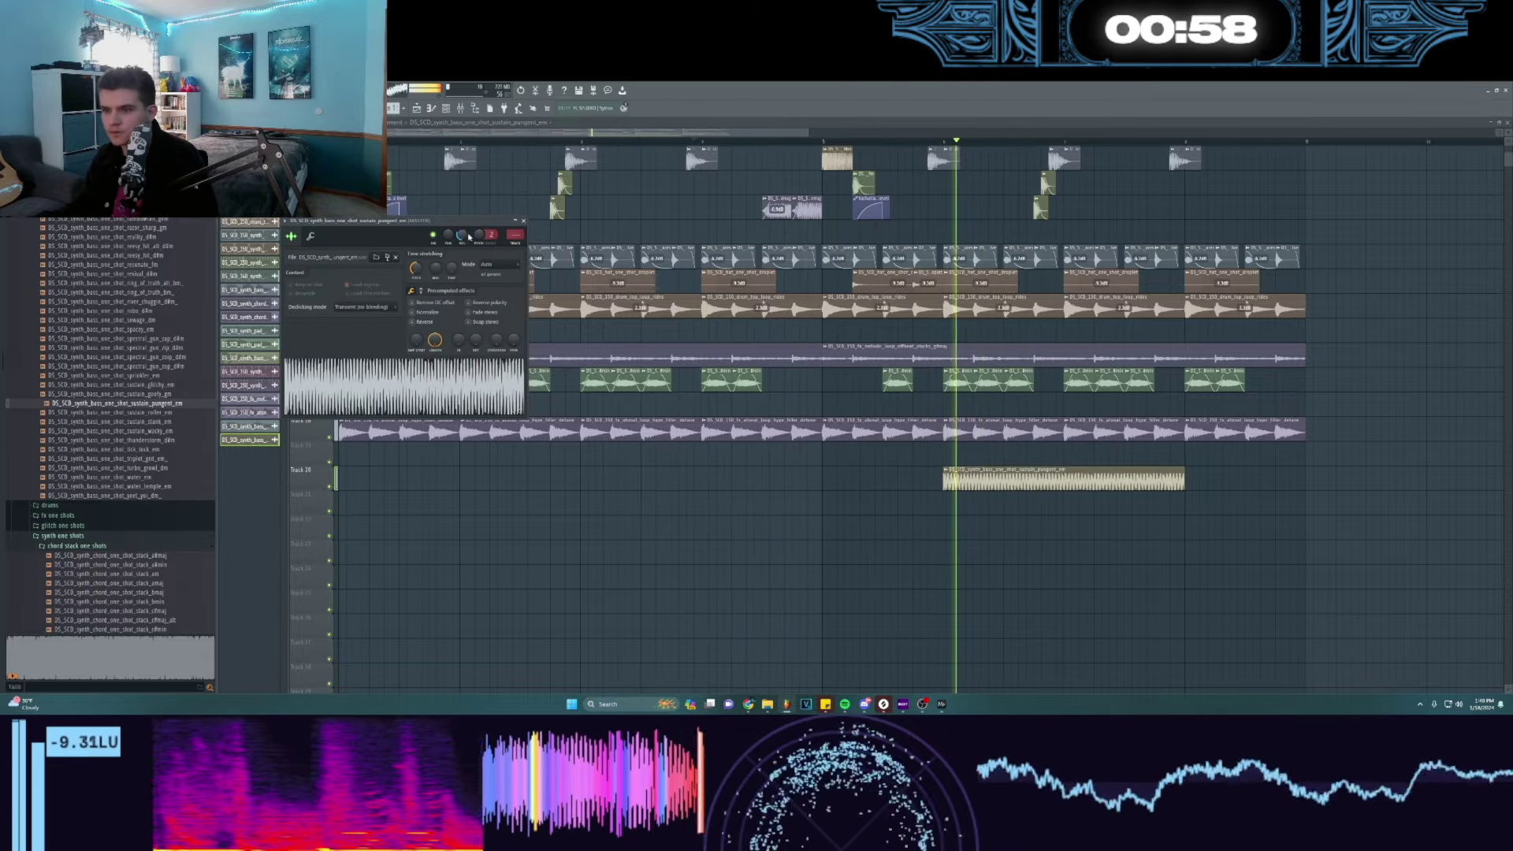
pyautogui.click(492, 264)
pyautogui.click(498, 322)
pyautogui.click(949, 141)
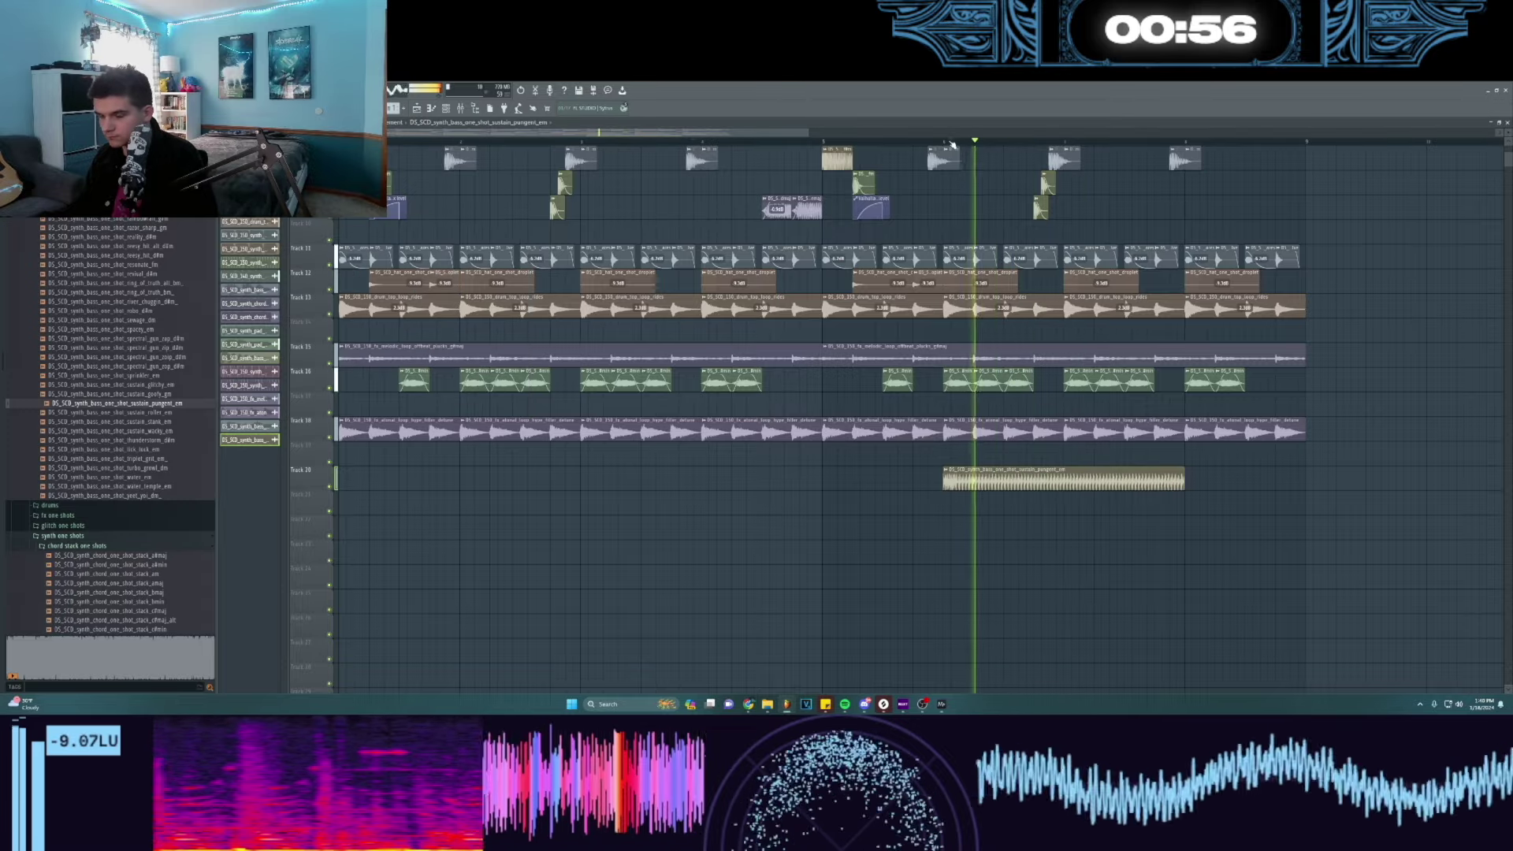
pyautogui.rightClick(949, 482)
# - Audition earlier samples in the bass one-shot list, including lumina_glitch
pyautogui.scroll(4, 145, 297)
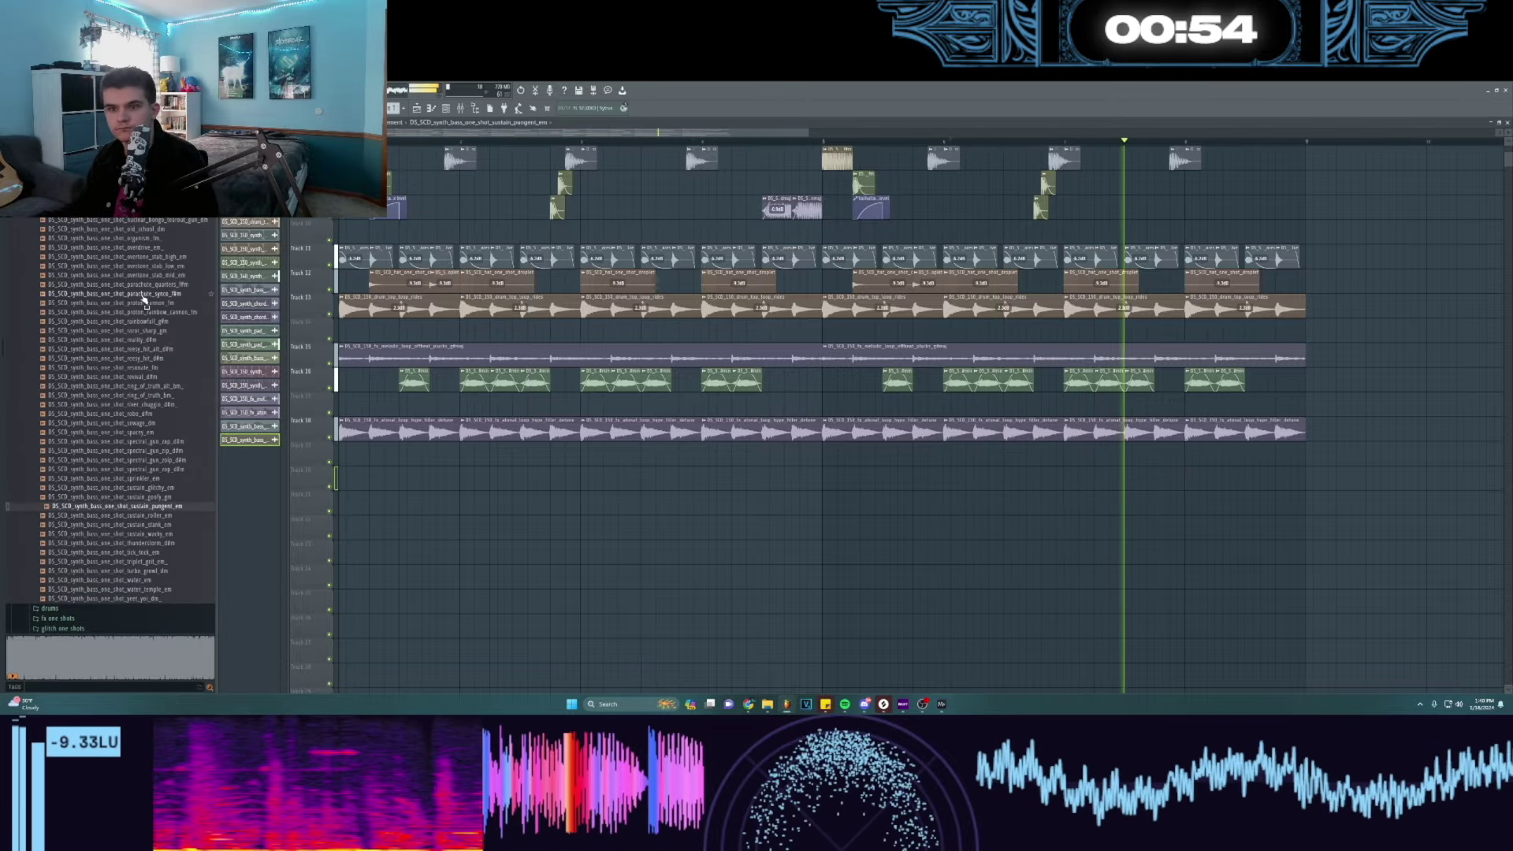
pyautogui.click(160, 273)
pyautogui.click(156, 248)
pyautogui.scroll(2, 162, 226)
pyautogui.press('space')
pyautogui.click(161, 227)
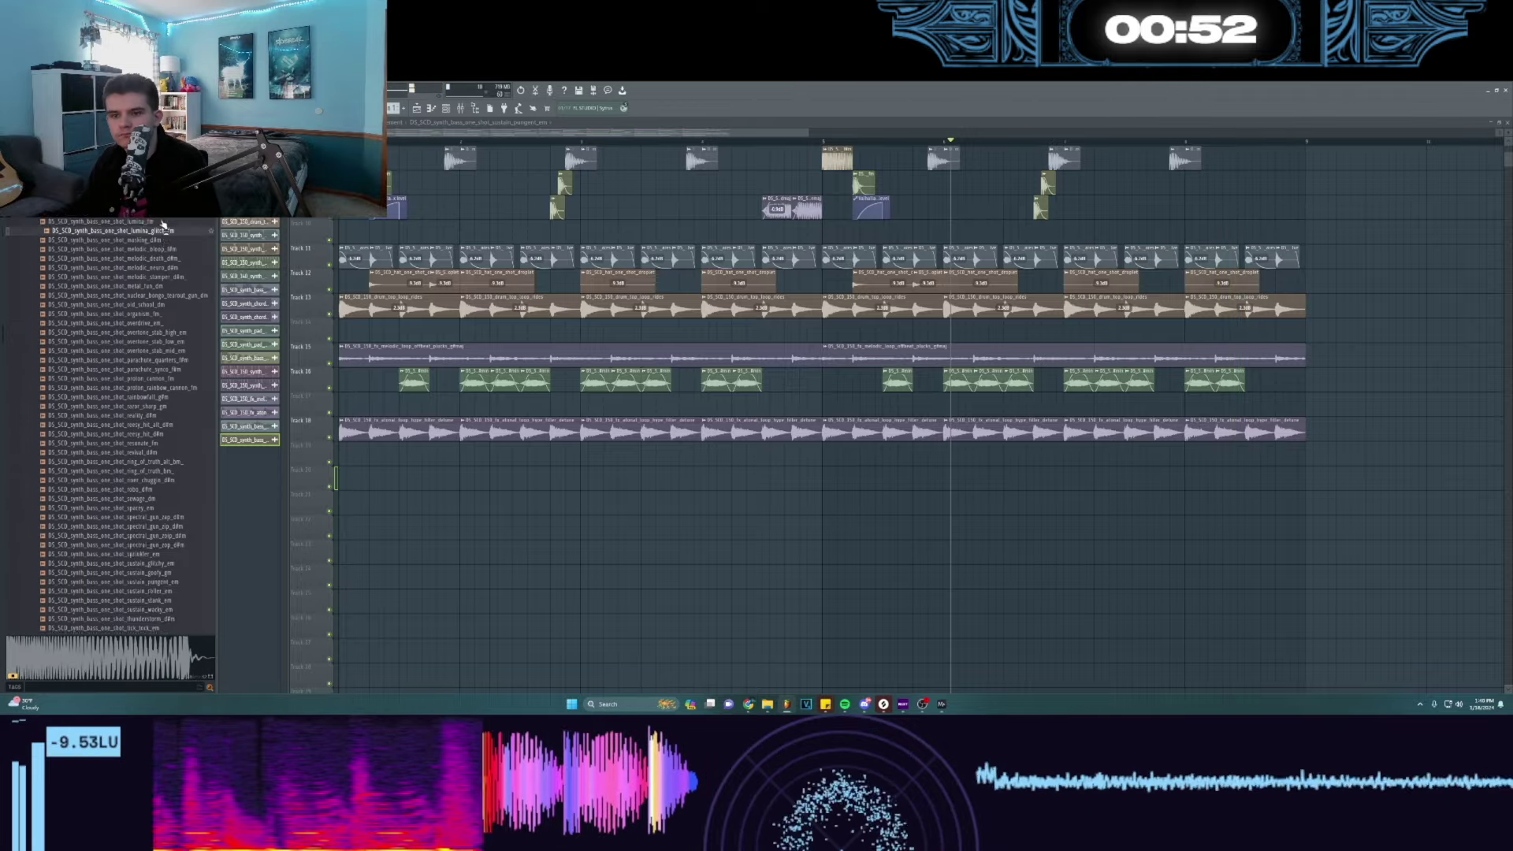
pyautogui.scroll(3, 161, 227)
# - Play back the arrangement and examine the drop, including the bass clips on Track 6 in bar 7
pyautogui.press('space')
pyautogui.scroll(3, 1150, 220)
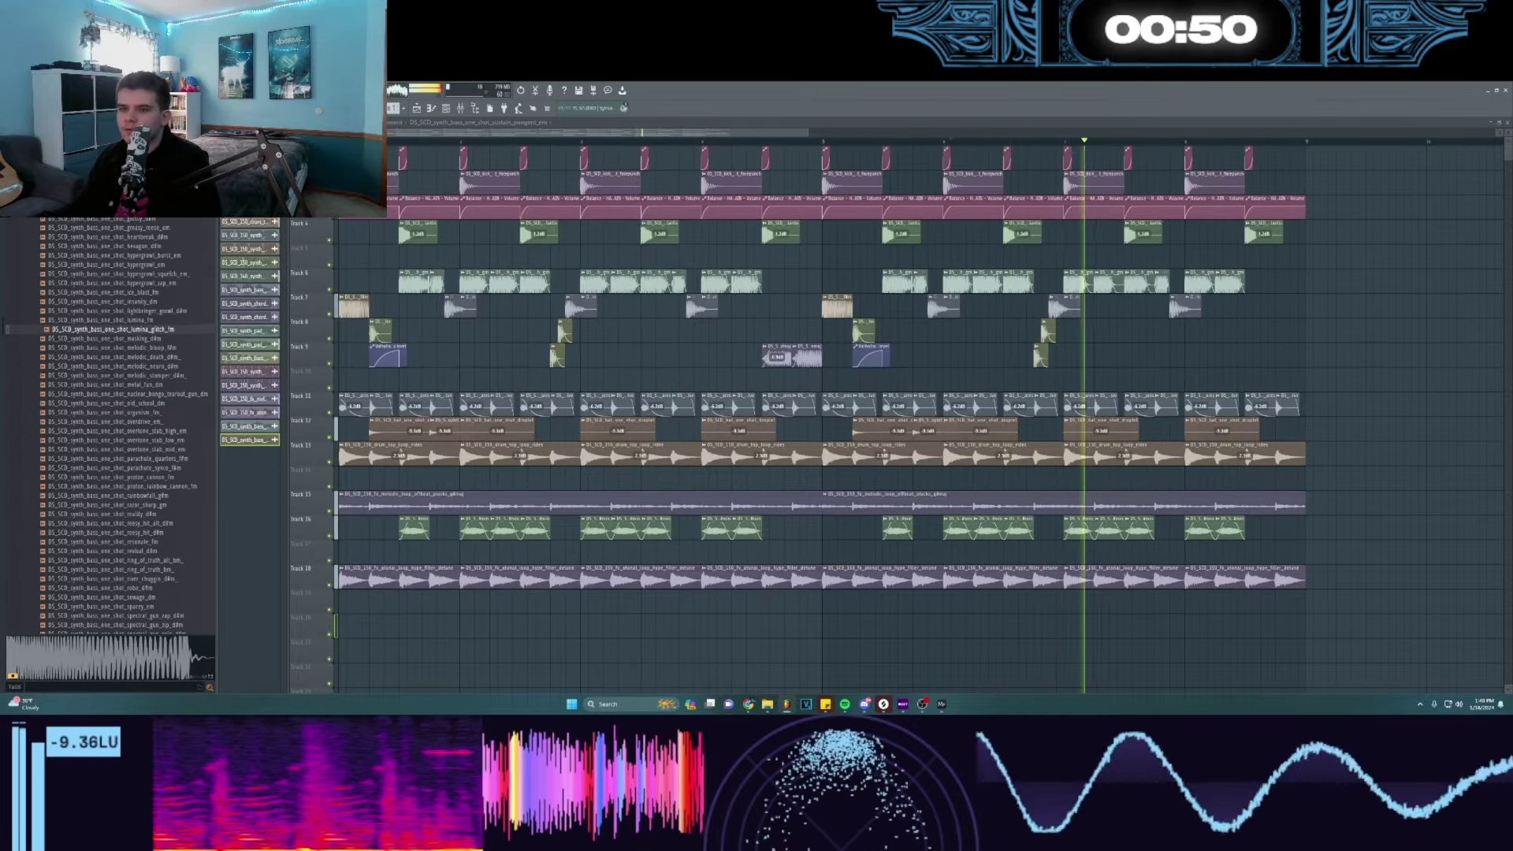
pyautogui.scroll(4, 1183, 146)
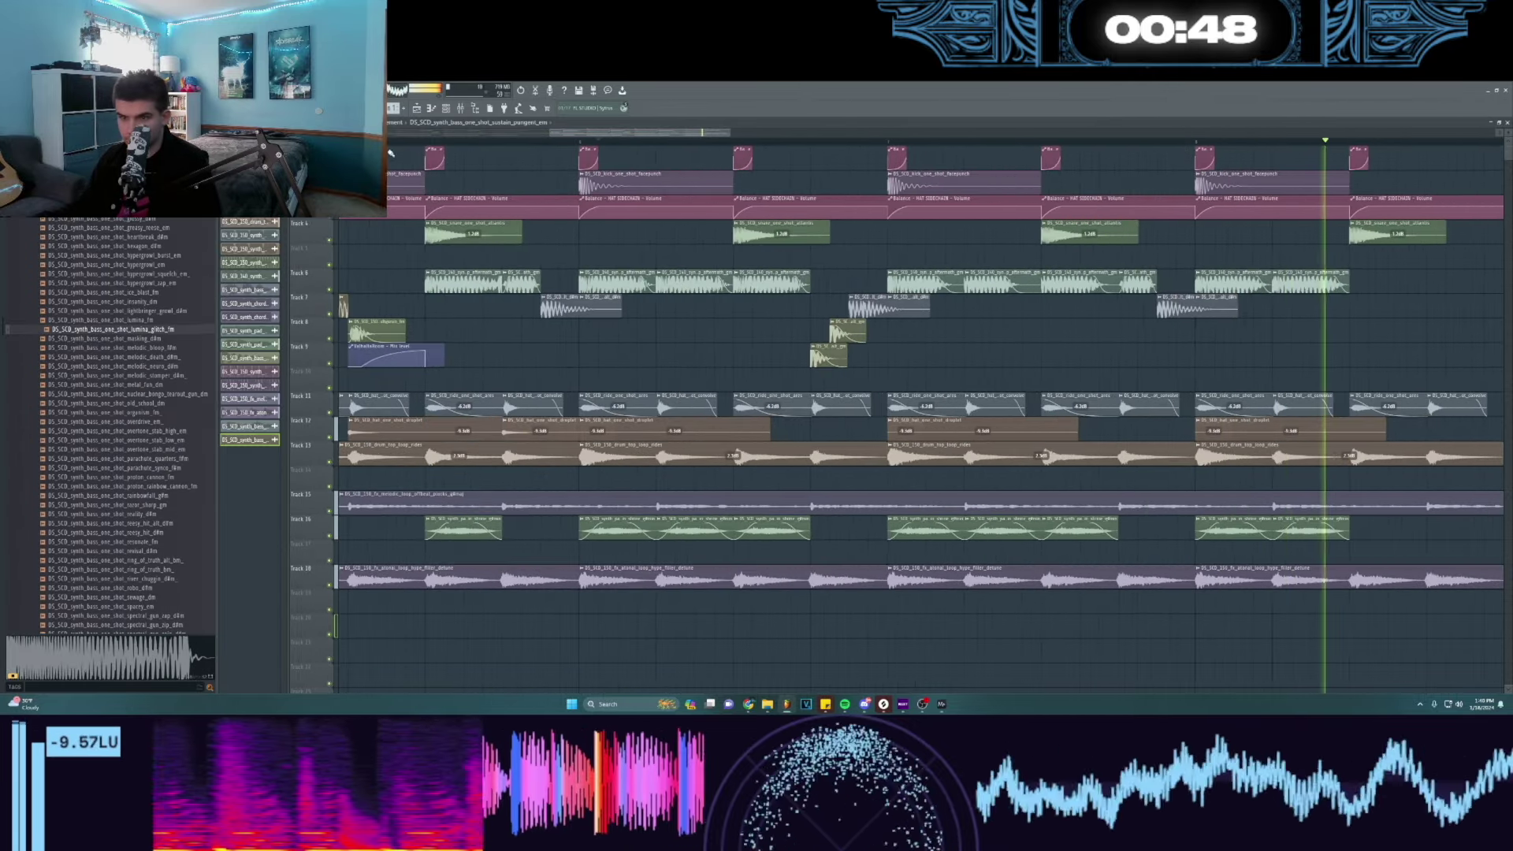
pyautogui.moveTo(1079, 305); pyautogui.dragTo(936, 284)
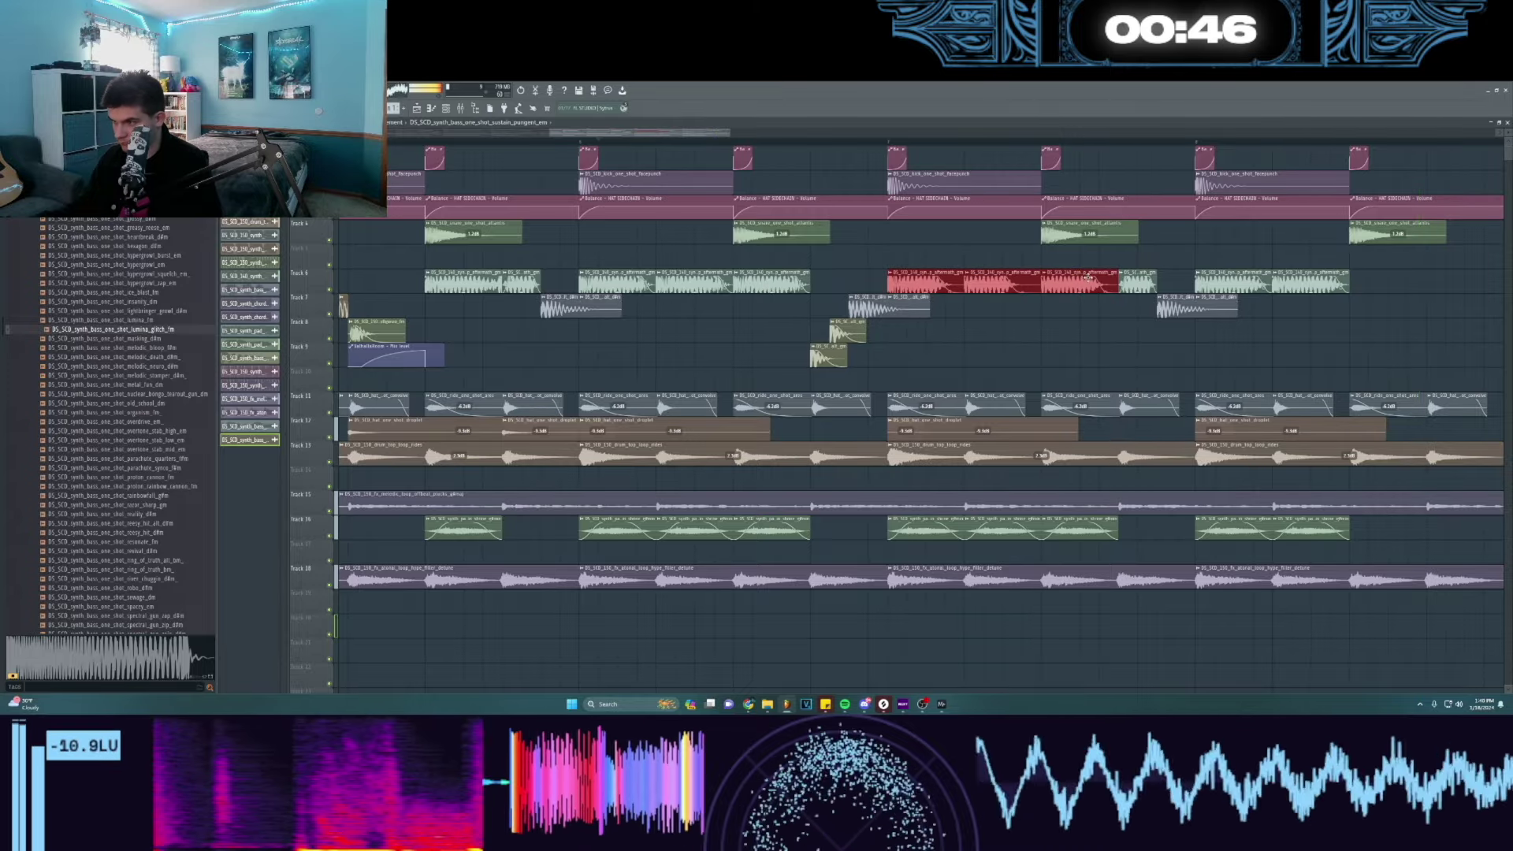
pyautogui.scroll(-6, 931, 154)
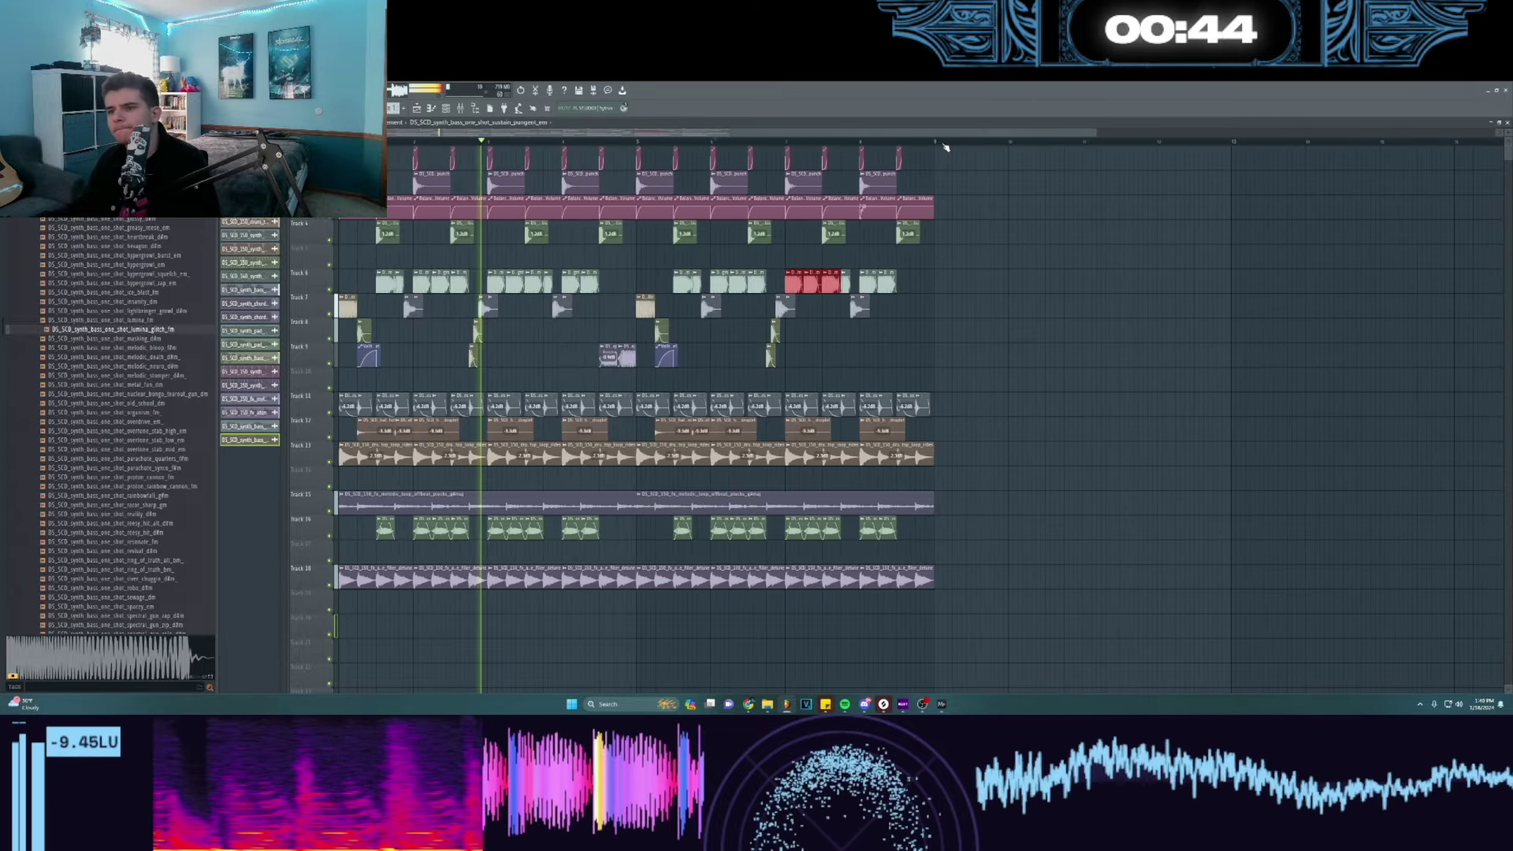
pyautogui.scroll(8, 28, 396)
pyautogui.scroll(10, 28, 396)
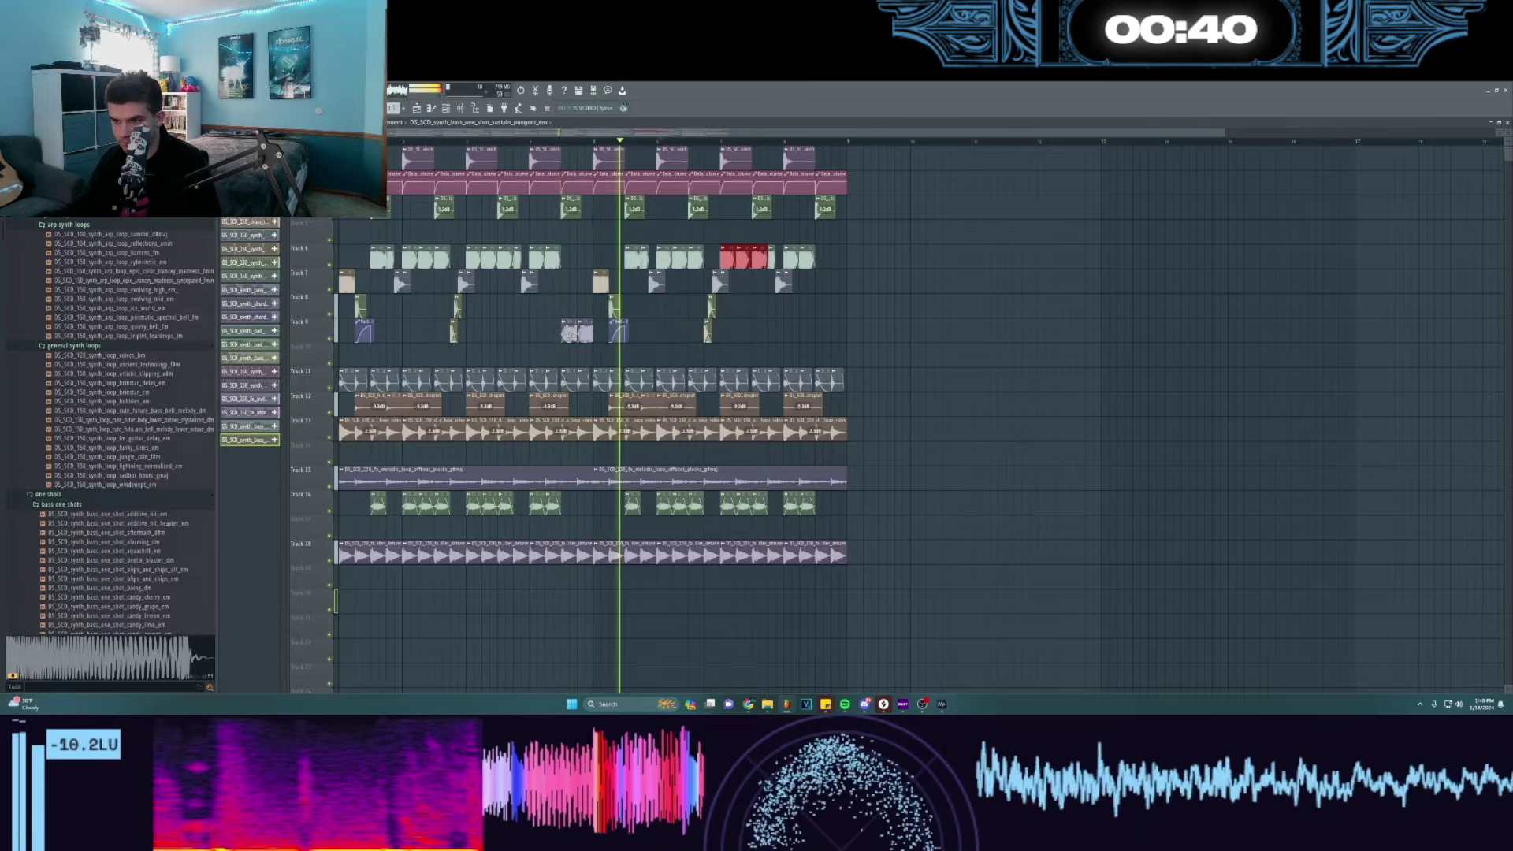
# - Add the OTT compressor to the mixer insert of the chord stack one-shot used at the end of bar 4
pyautogui.click(570, 334)
pyautogui.press('F9')
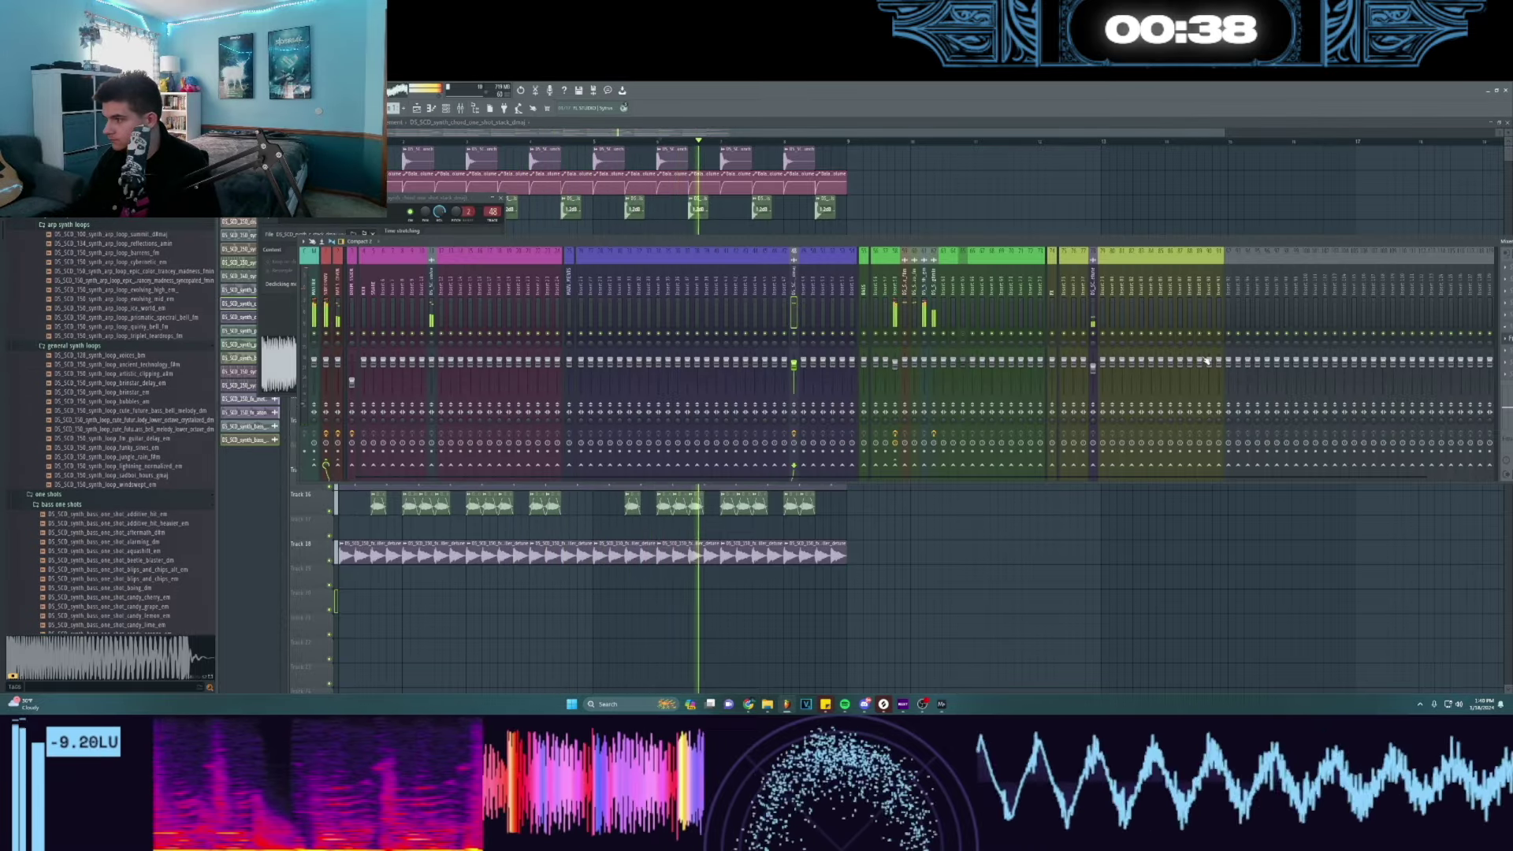
pyautogui.click(1504, 315)
pyautogui.moveTo(1458, 325)
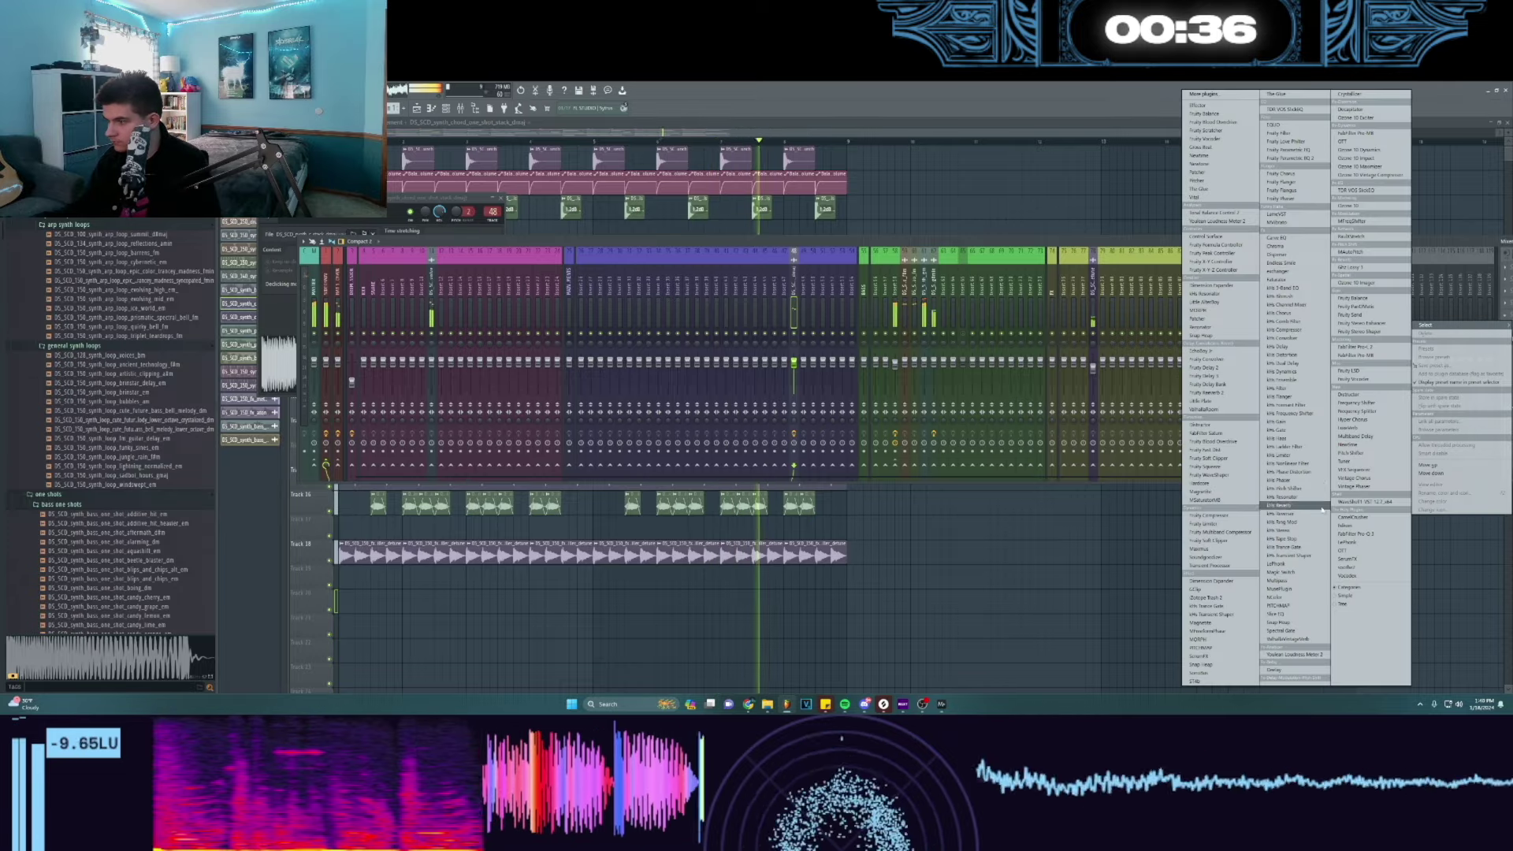
pyautogui.click(1348, 550)
# - Place the anime_snowflakes piano loop on Track 9 halfway through bar 8 and loop playback over that half bar
pyautogui.scroll(10, 111, 394)
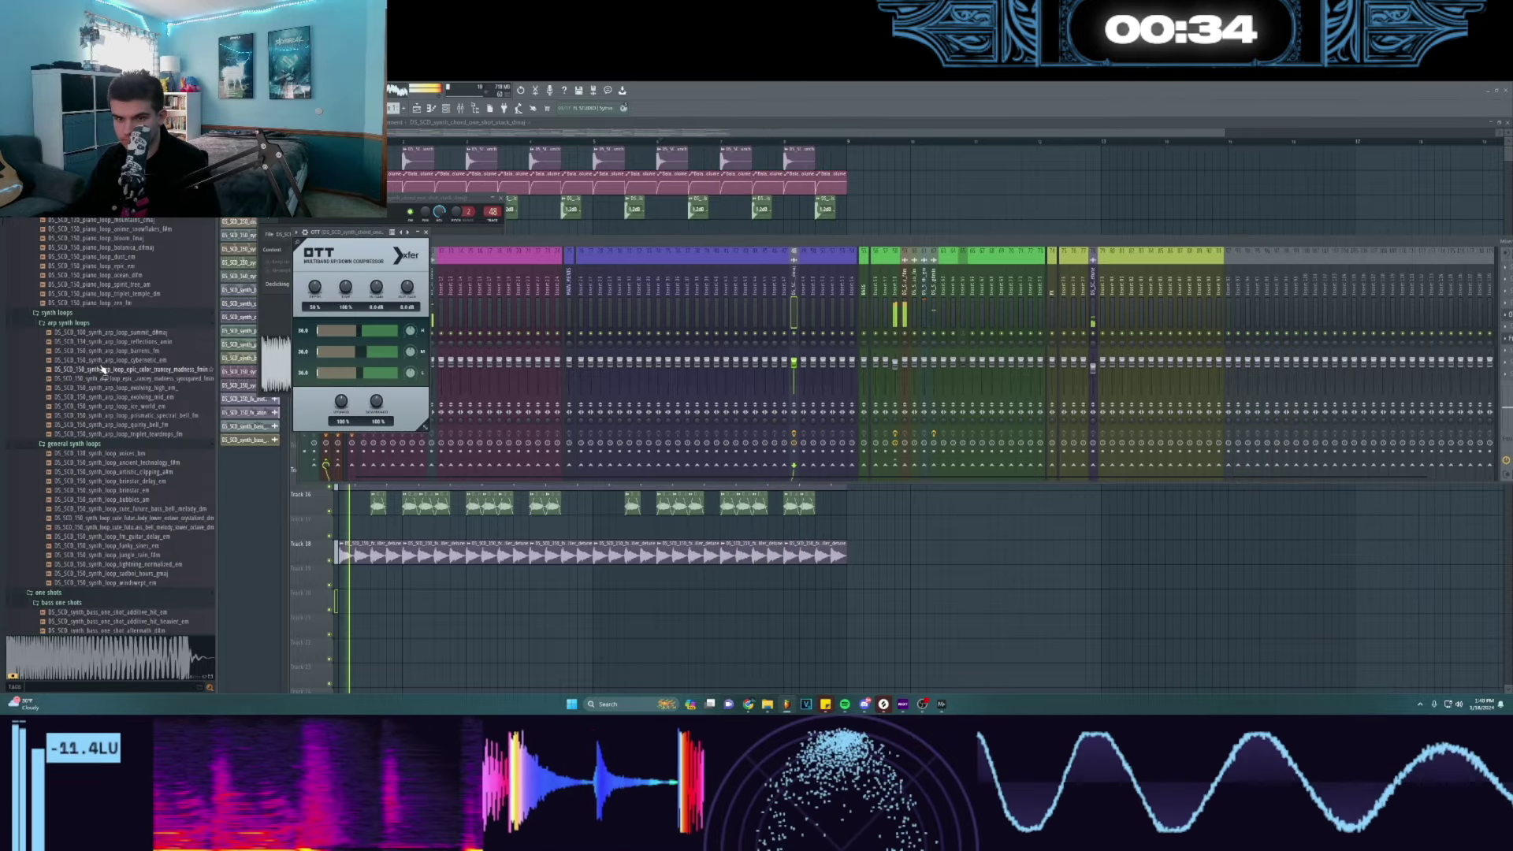
pyautogui.press('F12')
pyautogui.moveTo(111, 407); pyautogui.dragTo(816, 329)
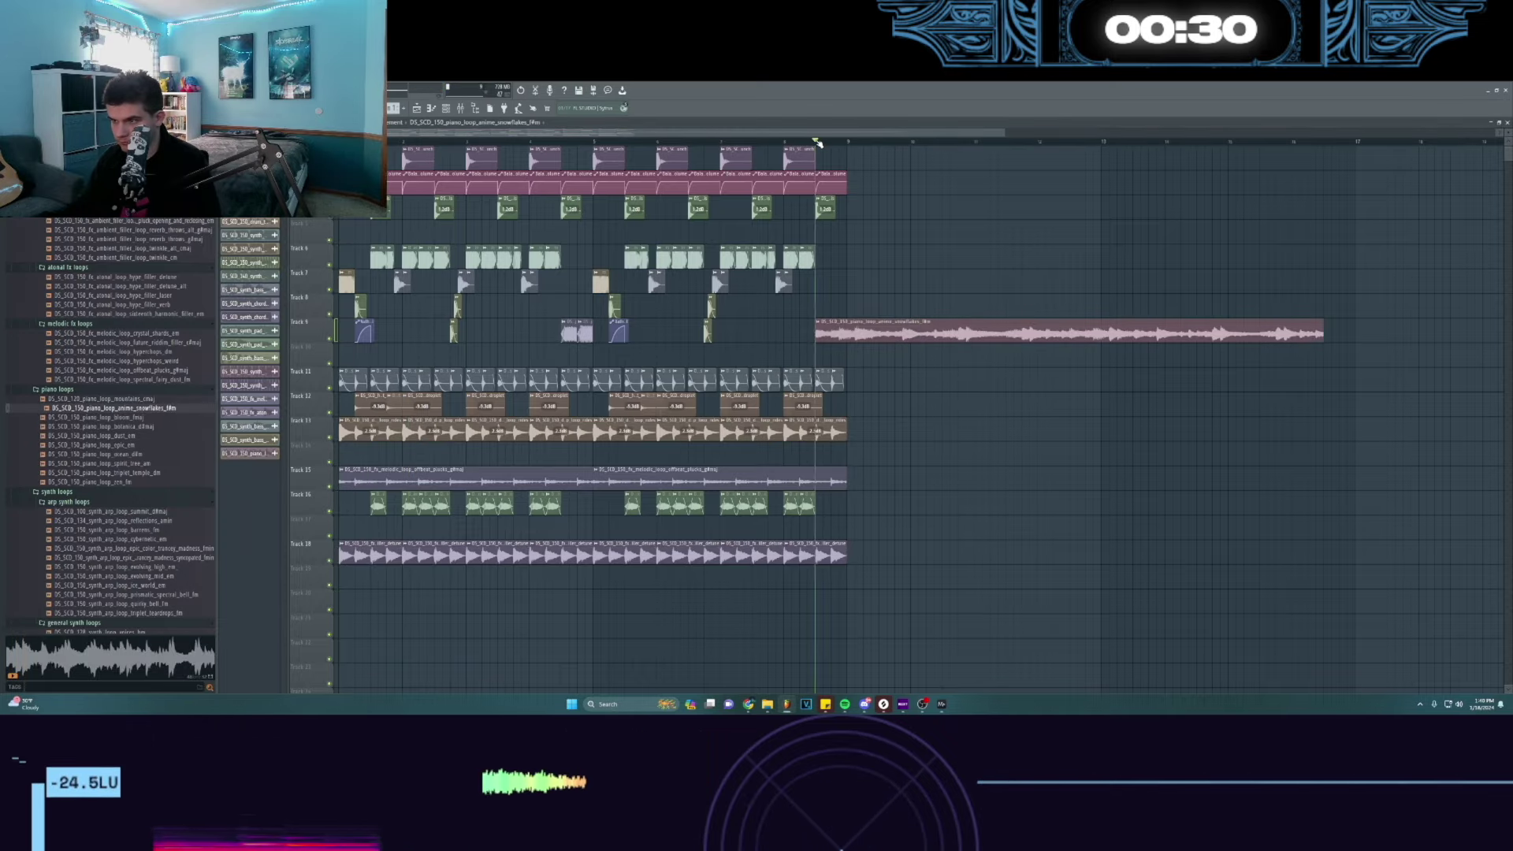
pyautogui.moveTo(817, 144); pyautogui.dragTo(845, 150)
pyautogui.scroll(2, 847, 144)
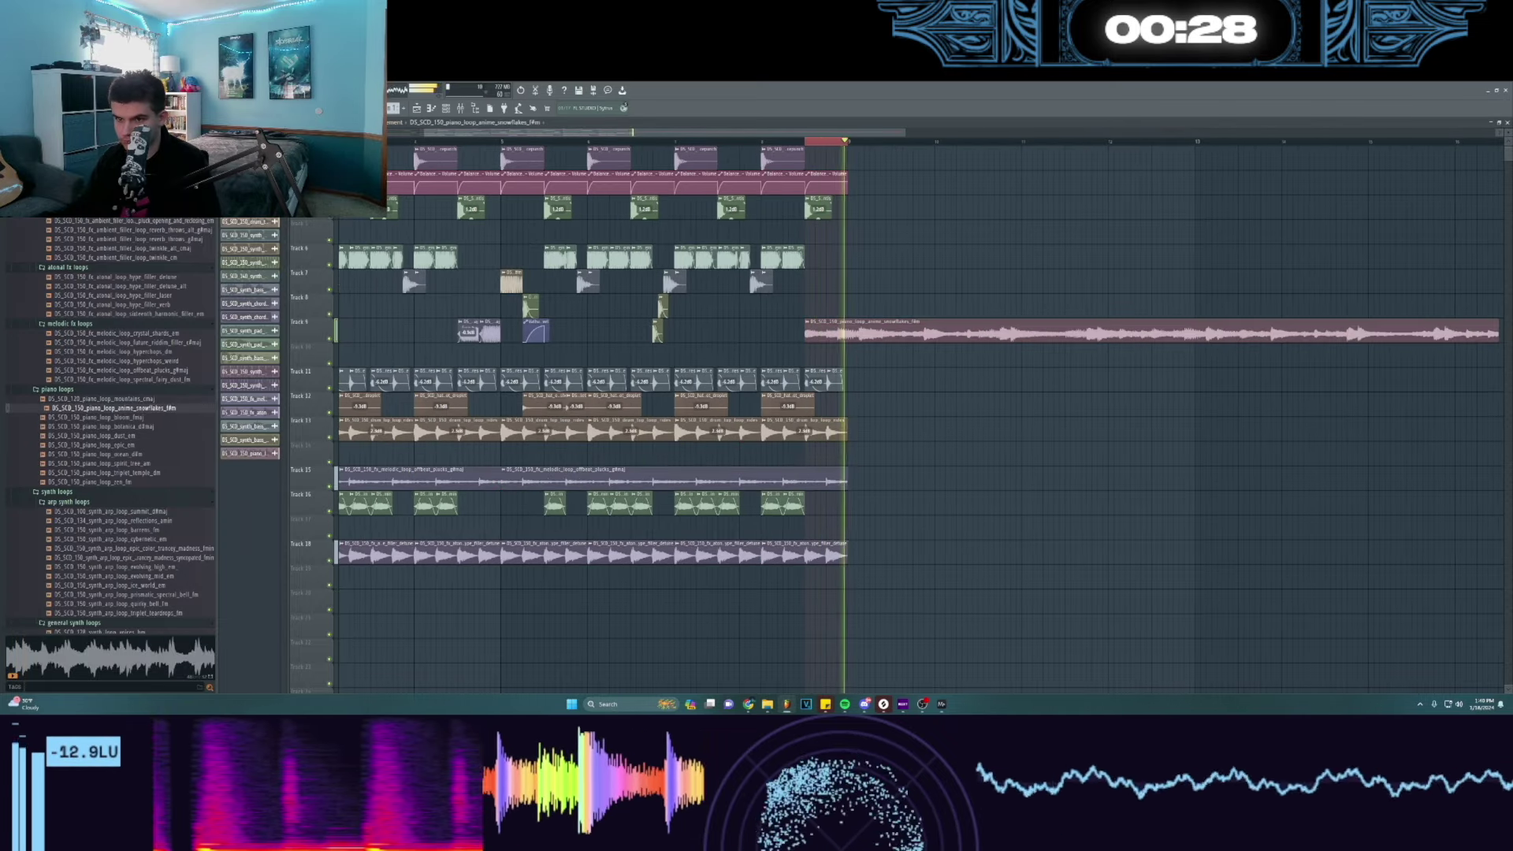
# - Slip the piano loop's audio earlier inside its clip and route its channel to a free insert in the mixer's green group
pyautogui.press('s')
pyautogui.moveTo(1060, 339); pyautogui.dragTo(946, 341)
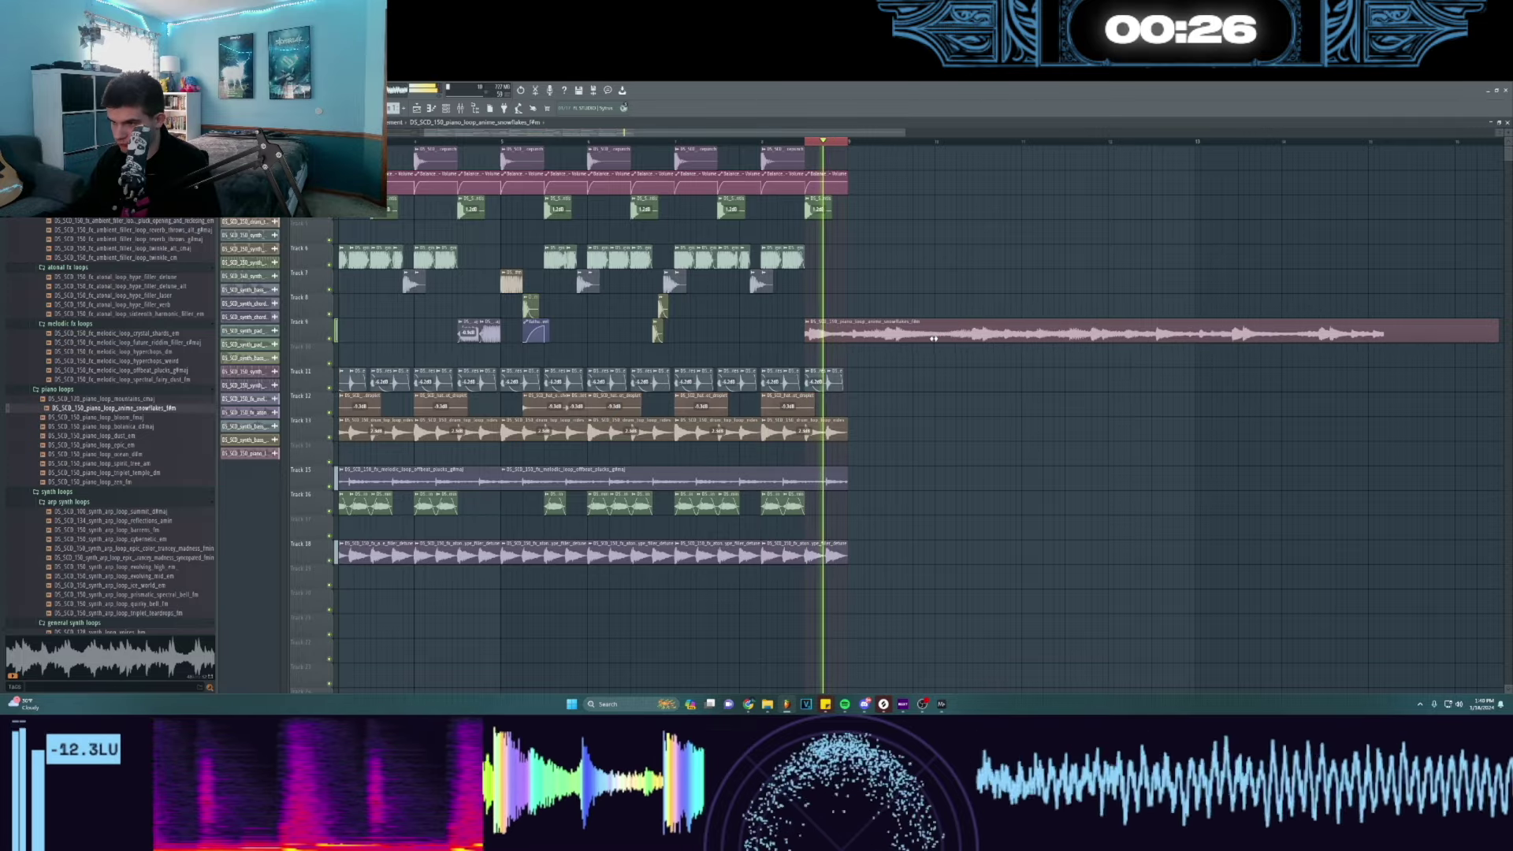
pyautogui.doubleClick(917, 338)
pyautogui.press('F9')
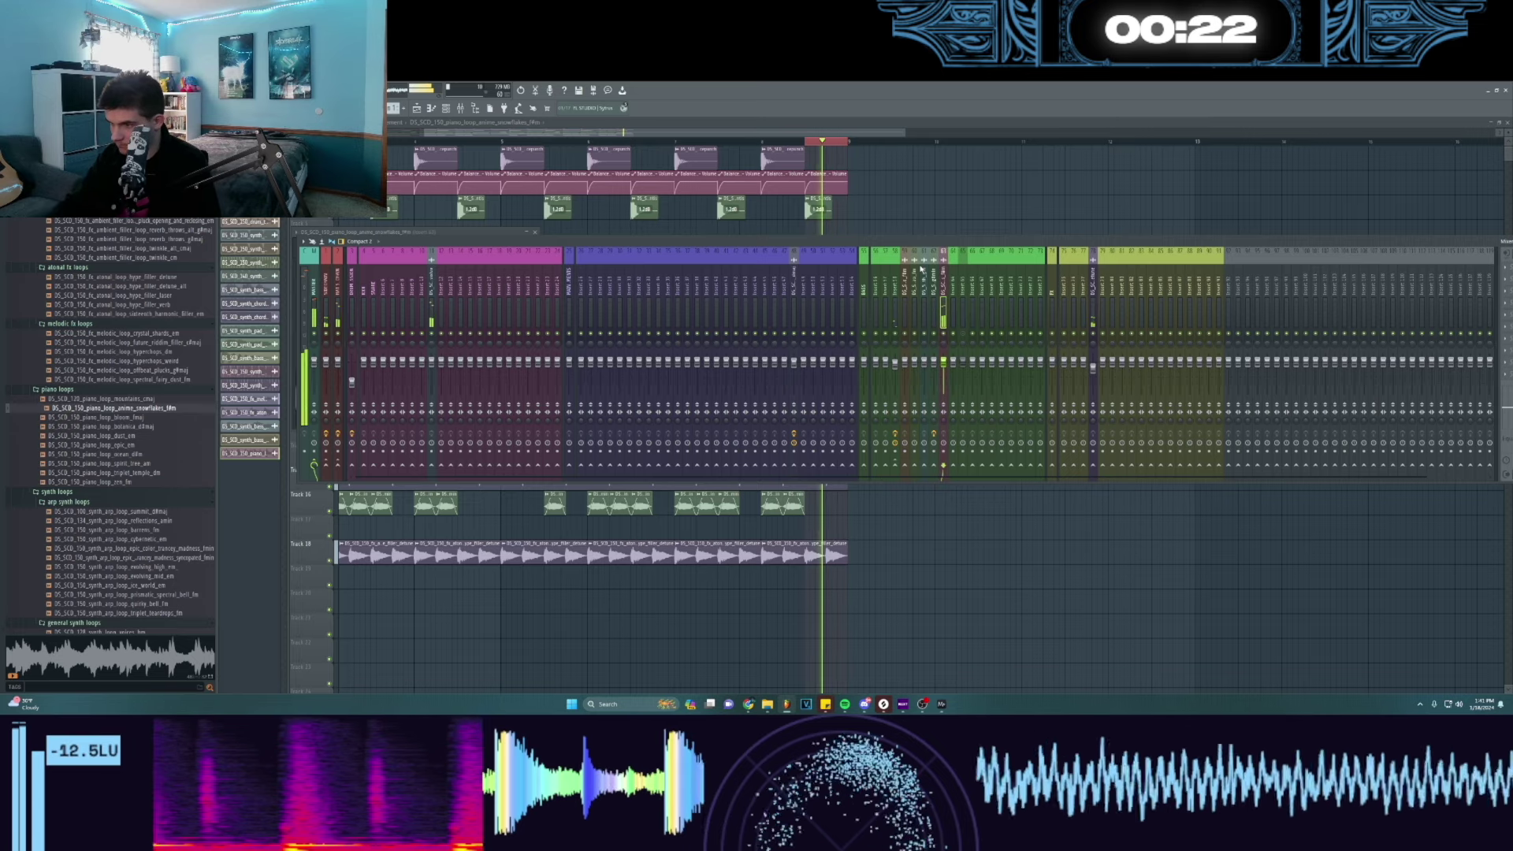
pyautogui.press('F9')
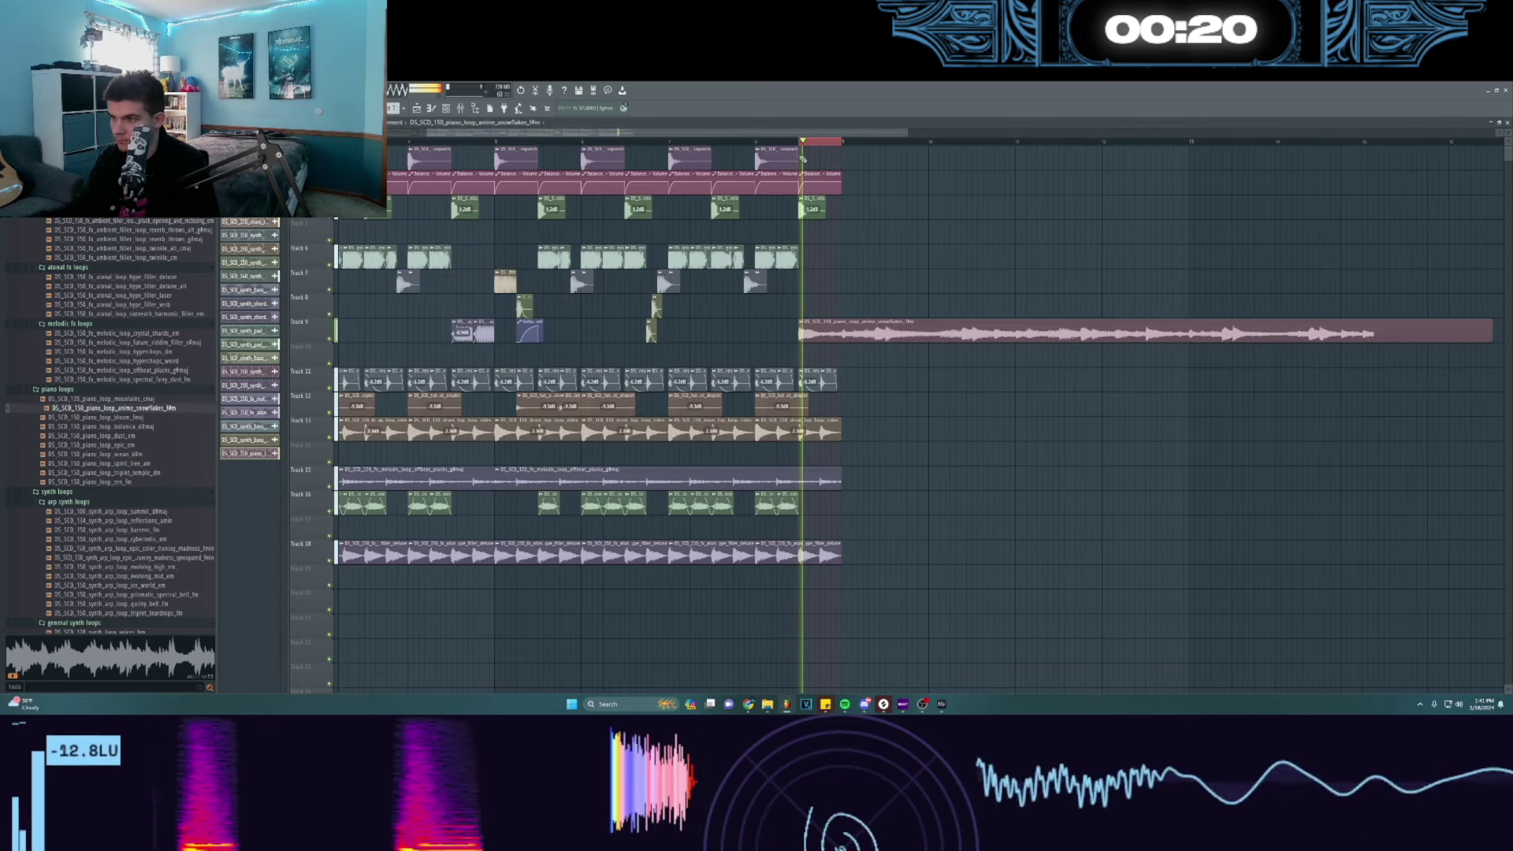
# - Chop and trim the piano loop to fit the second half of bar 8, and set playback to loop the whole arrangement
pyautogui.scroll(5, 808, 330)
pyautogui.press('space')
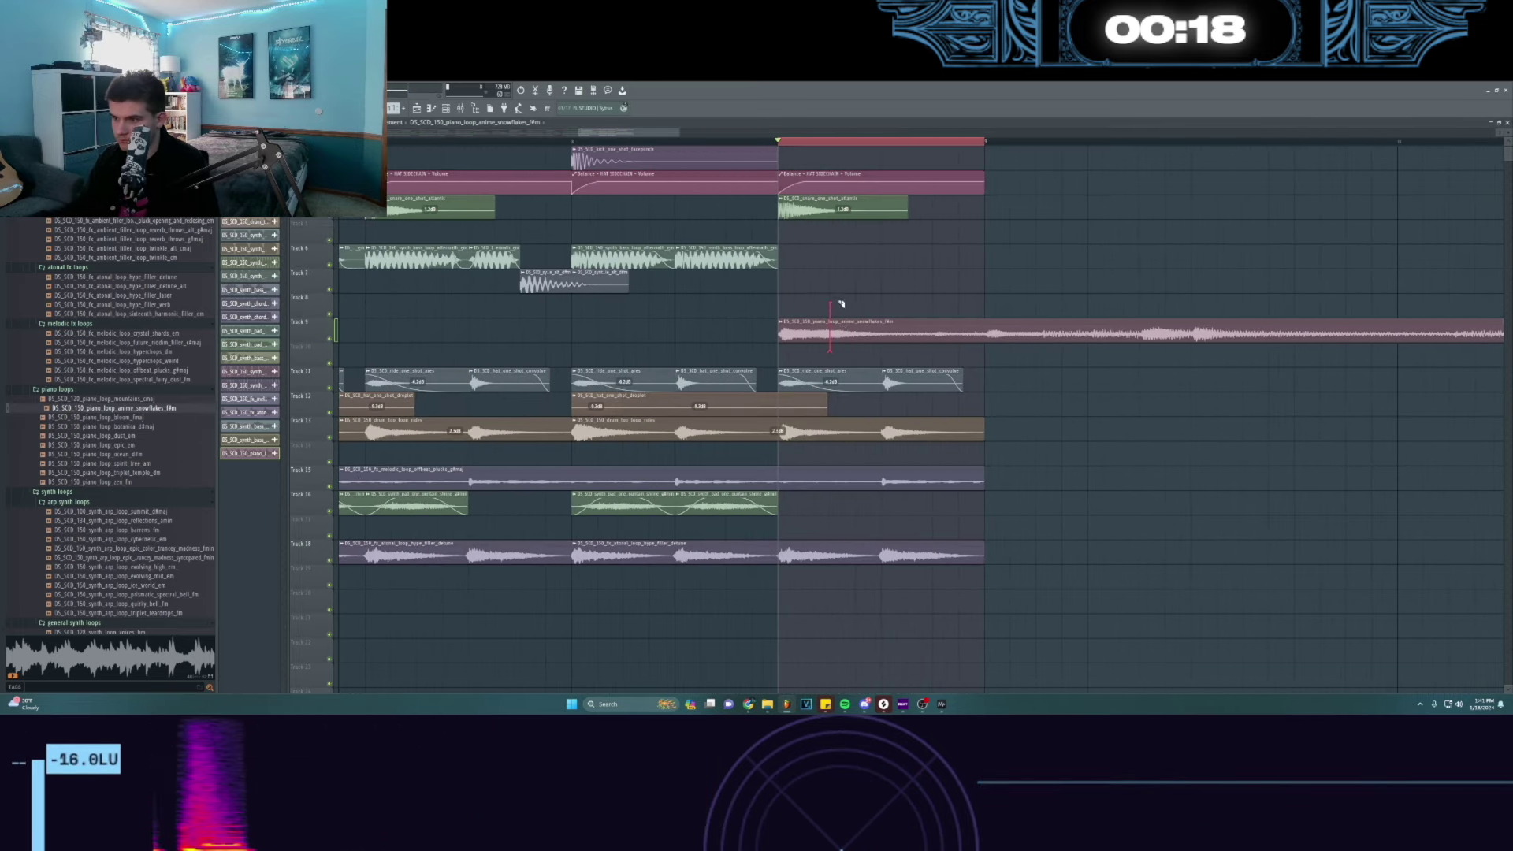
pyautogui.press('space')
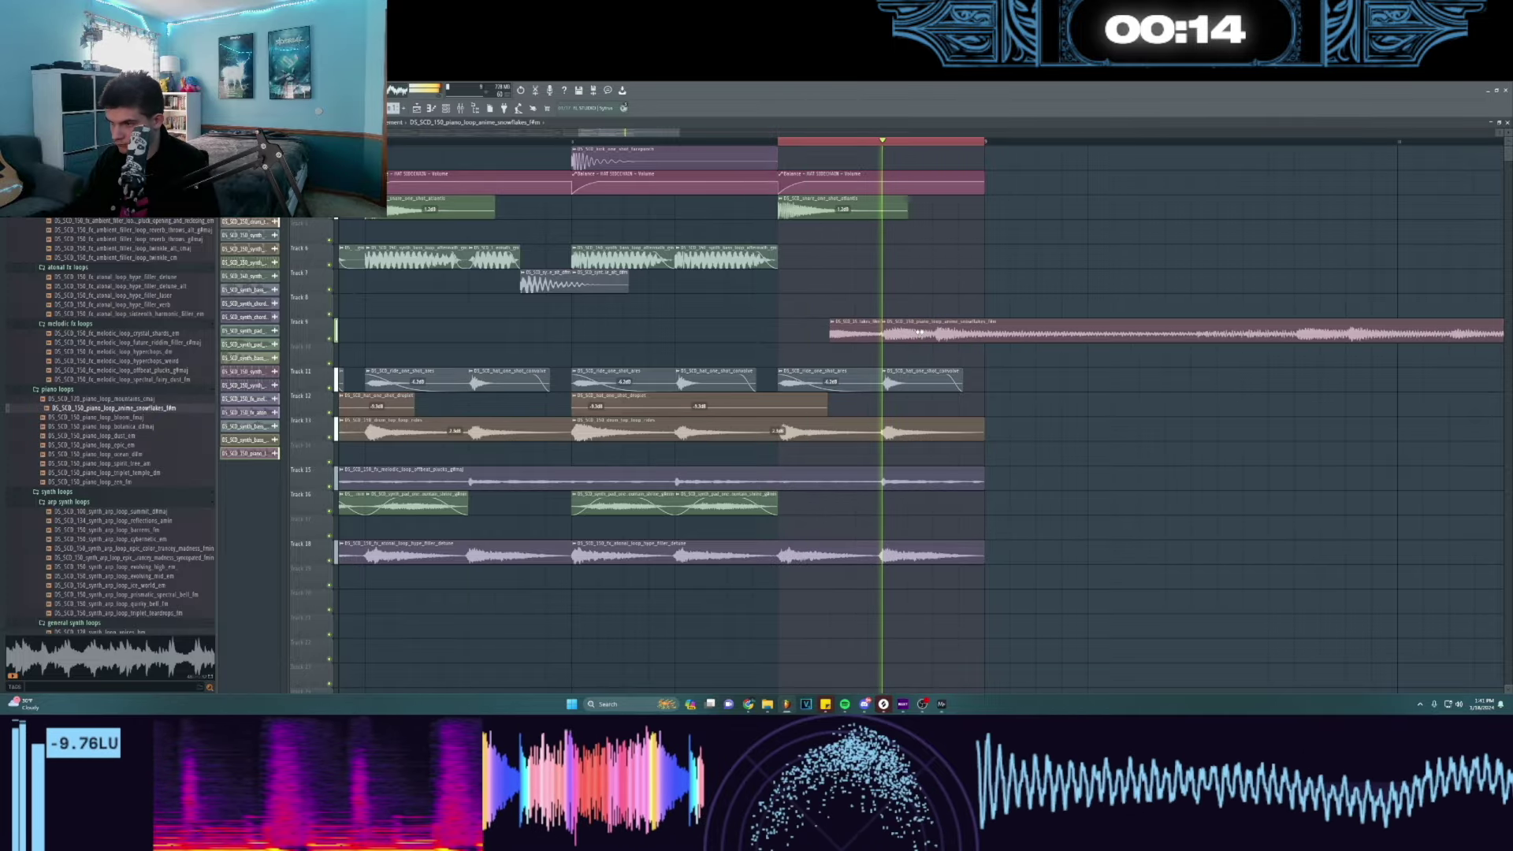
pyautogui.scroll(-2, 898, 145)
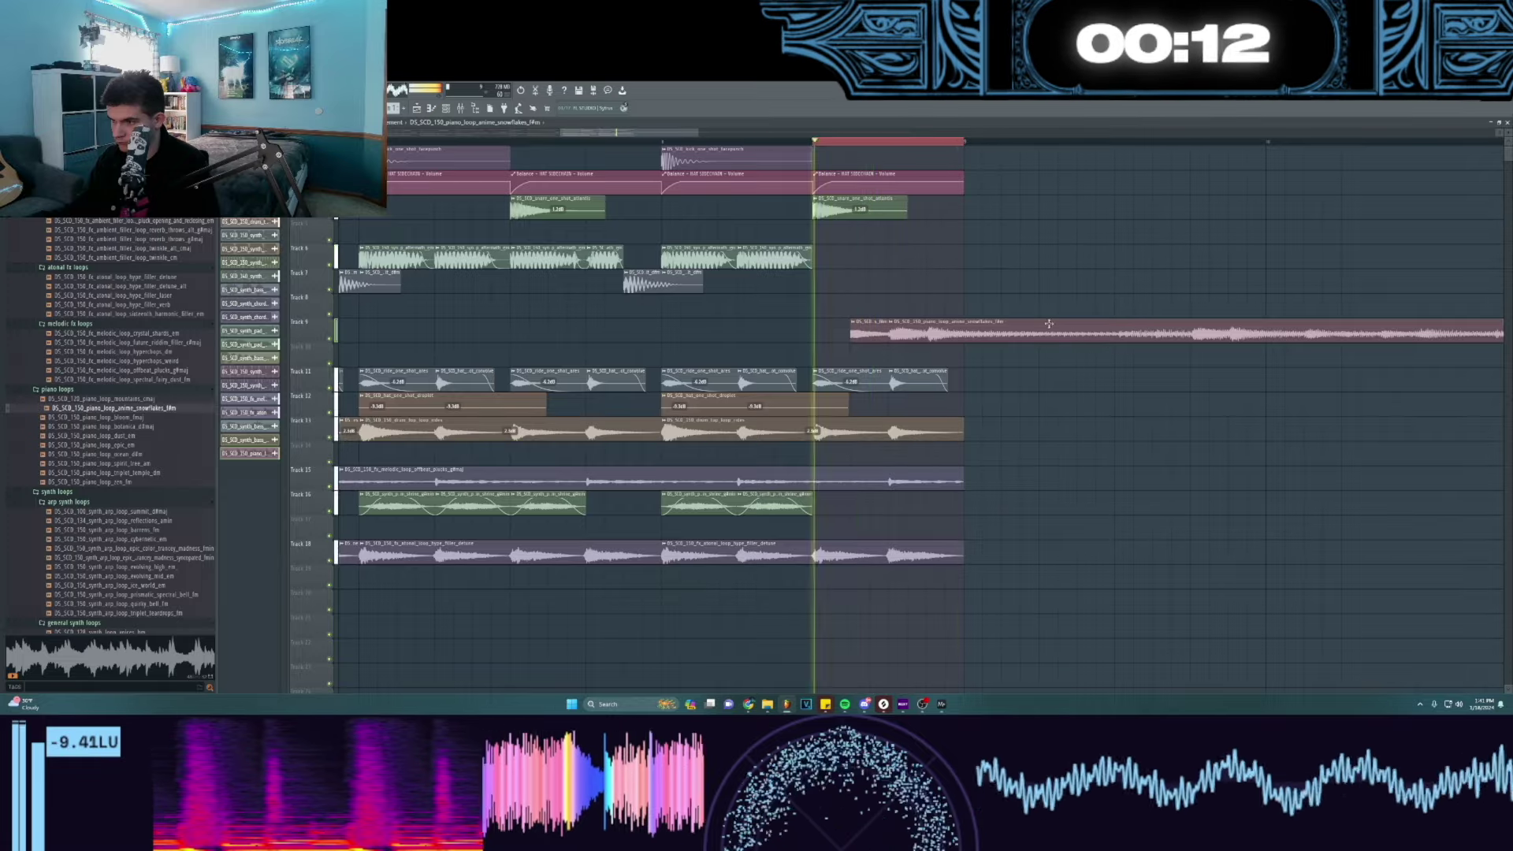
pyautogui.scroll(-3, 664, 146)
pyautogui.hotkey('ctrl', 'a')
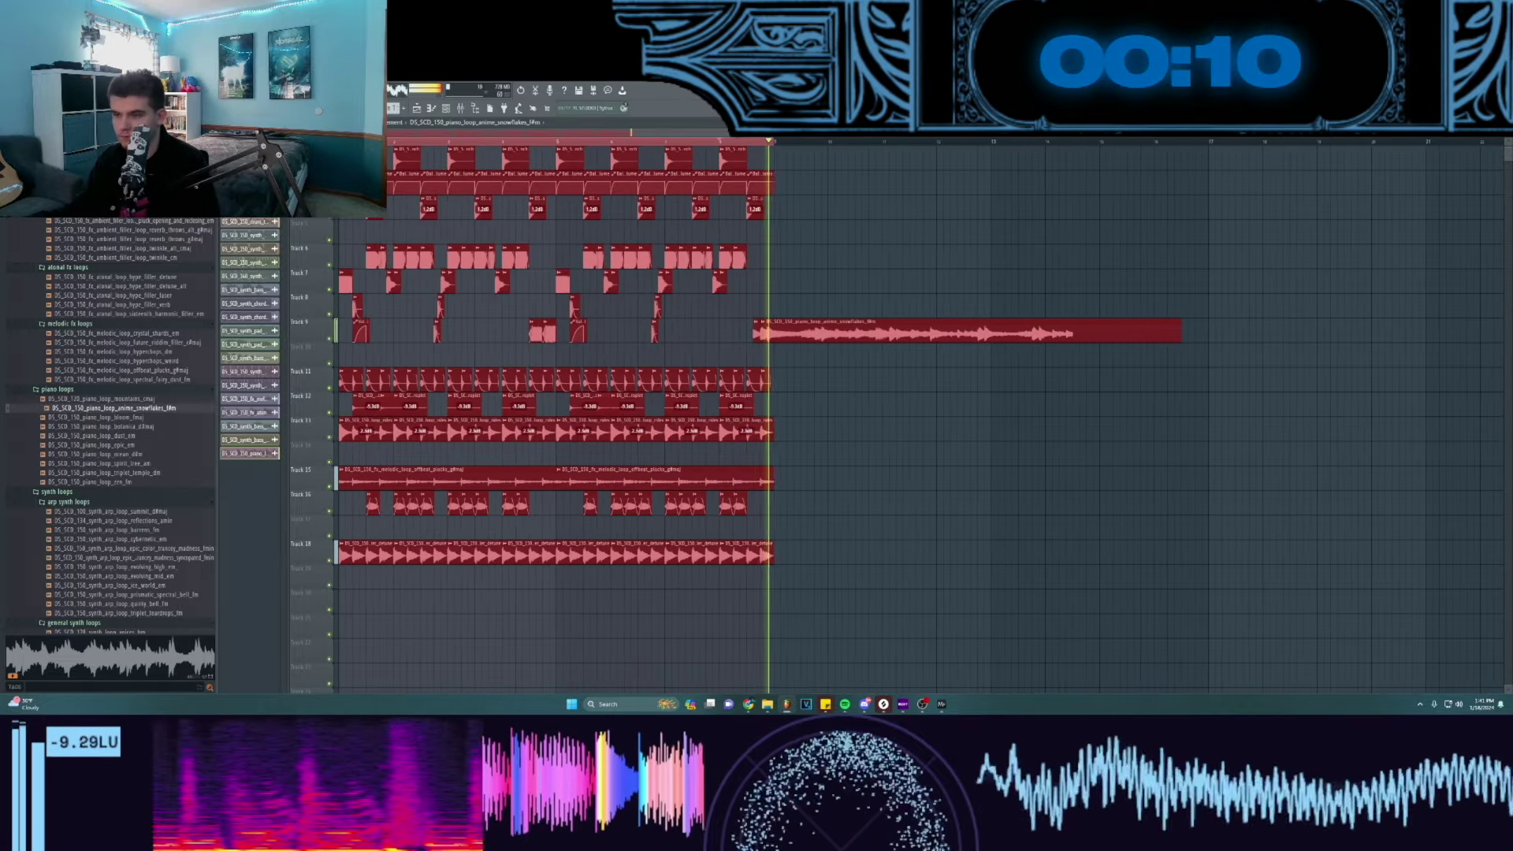
pyautogui.moveTo(777, 352); pyautogui.dragTo(776, 355)
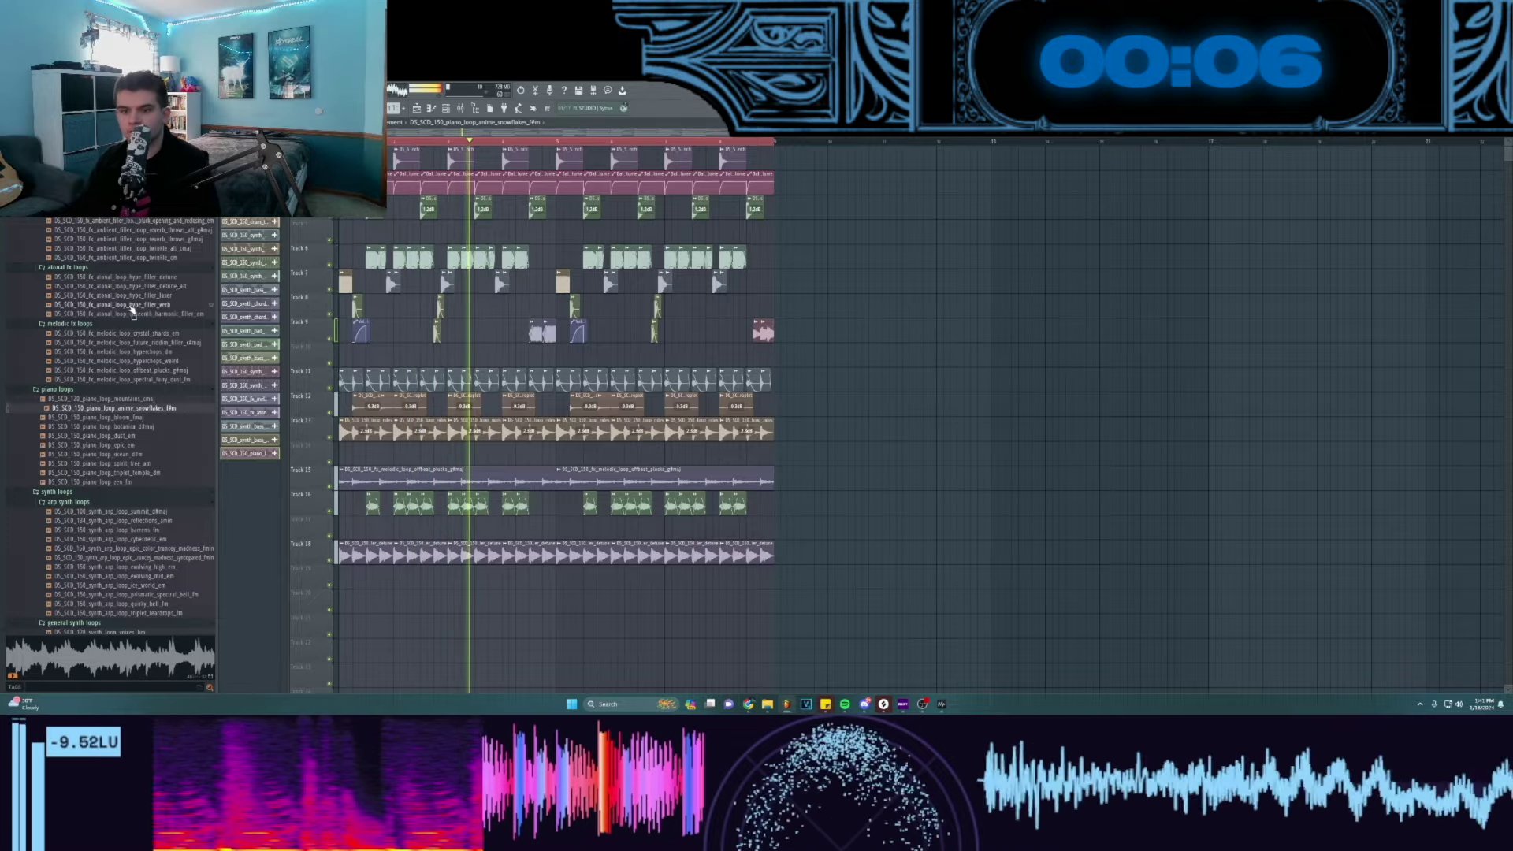
# - Add Fruity WaveShaper ahead of OTT on the mixer insert of bar 4's chord stack one-shot and raise the lower part of its curve
pyautogui.scroll(-10, 166, 316)
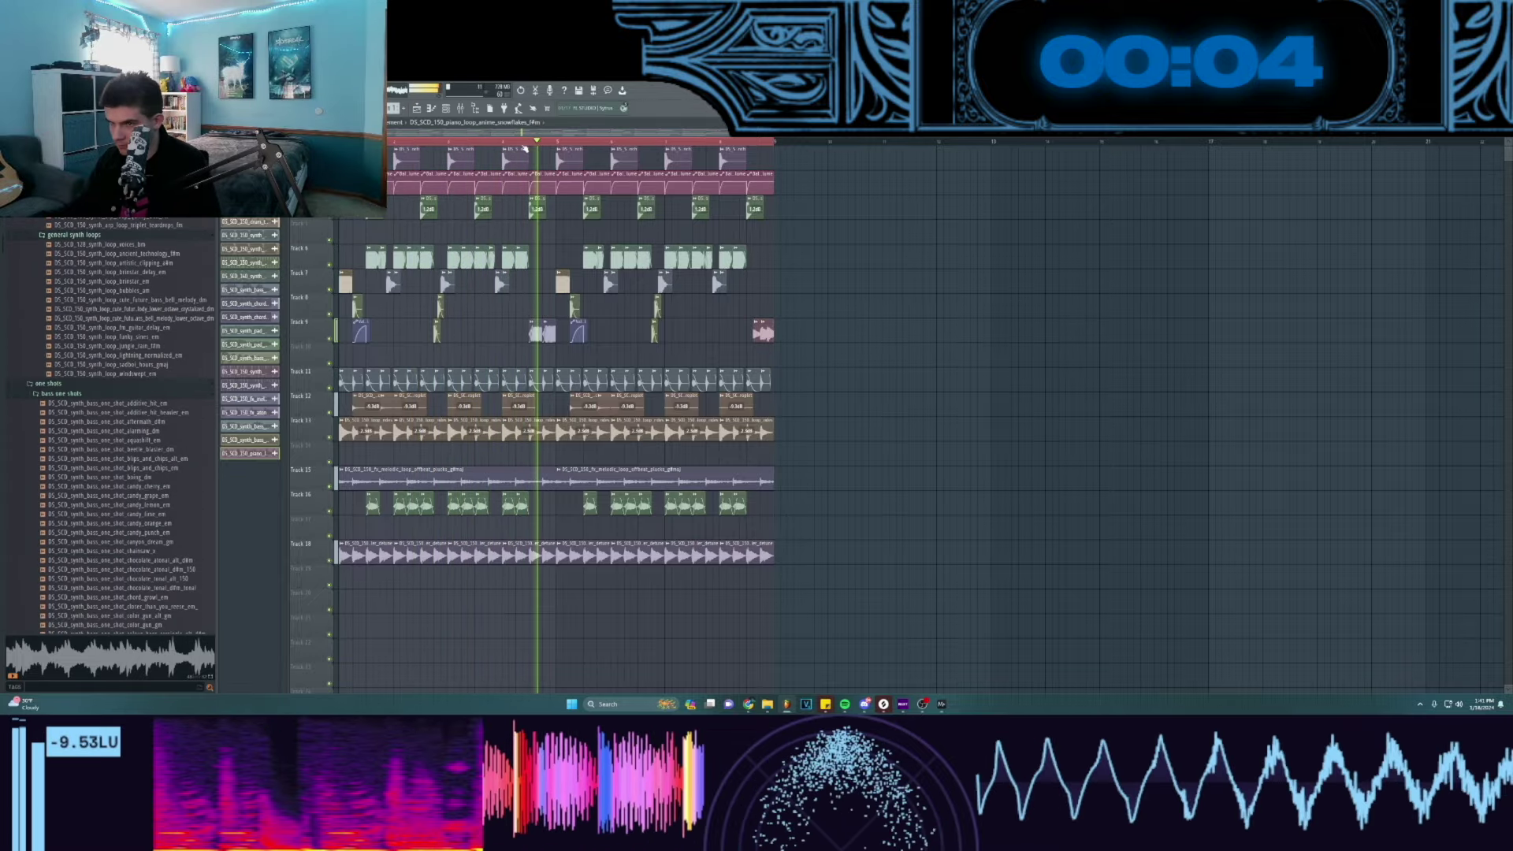
pyautogui.scroll(6, 529, 144)
pyautogui.doubleClick(557, 338)
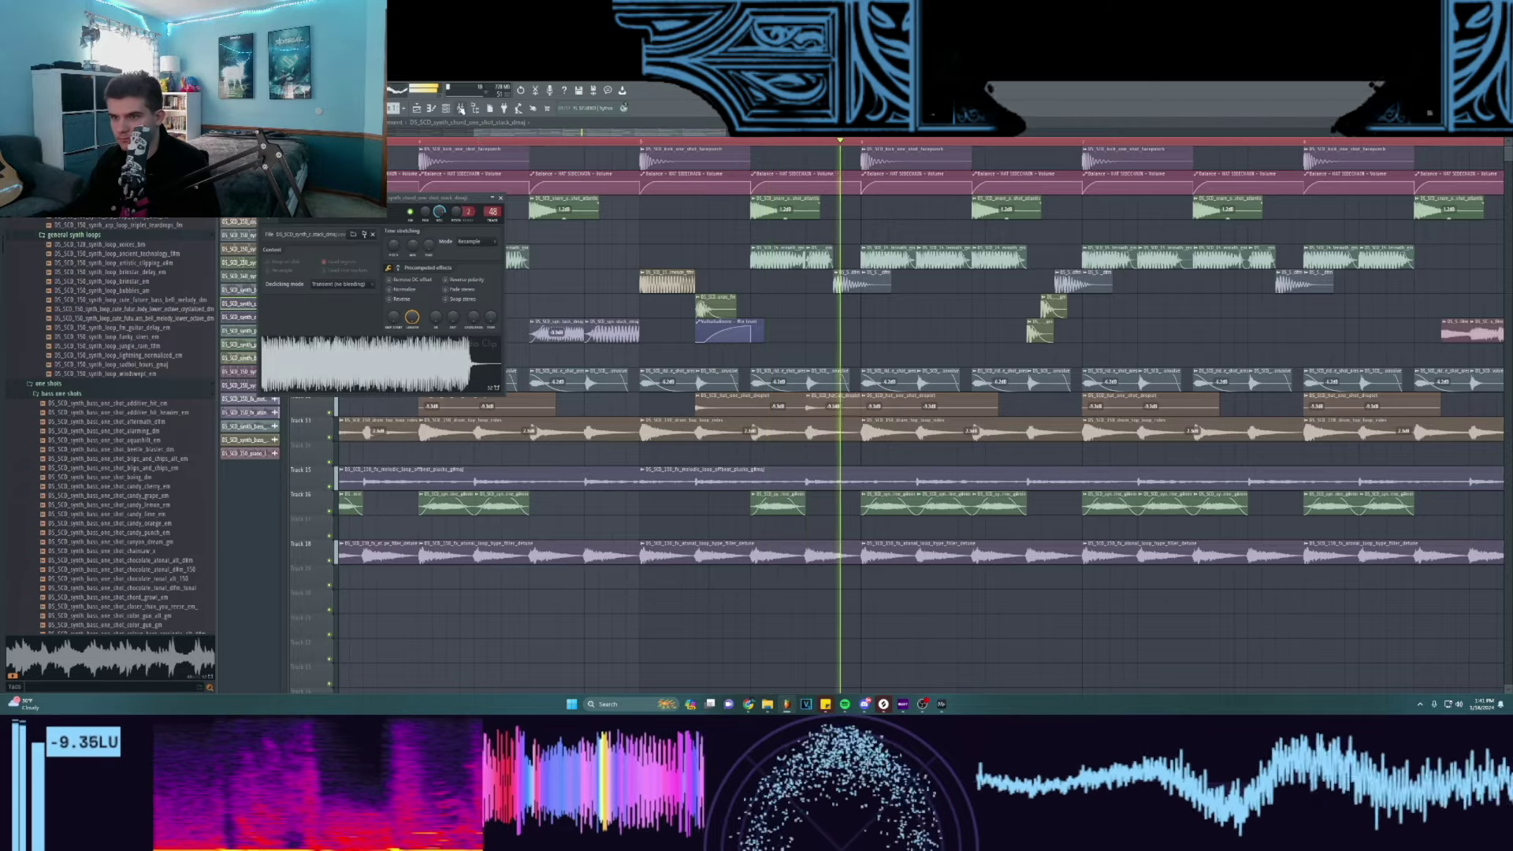
pyautogui.click(461, 111)
pyautogui.moveTo(1322, 242); pyautogui.dragTo(1152, 242)
pyautogui.click(1333, 290)
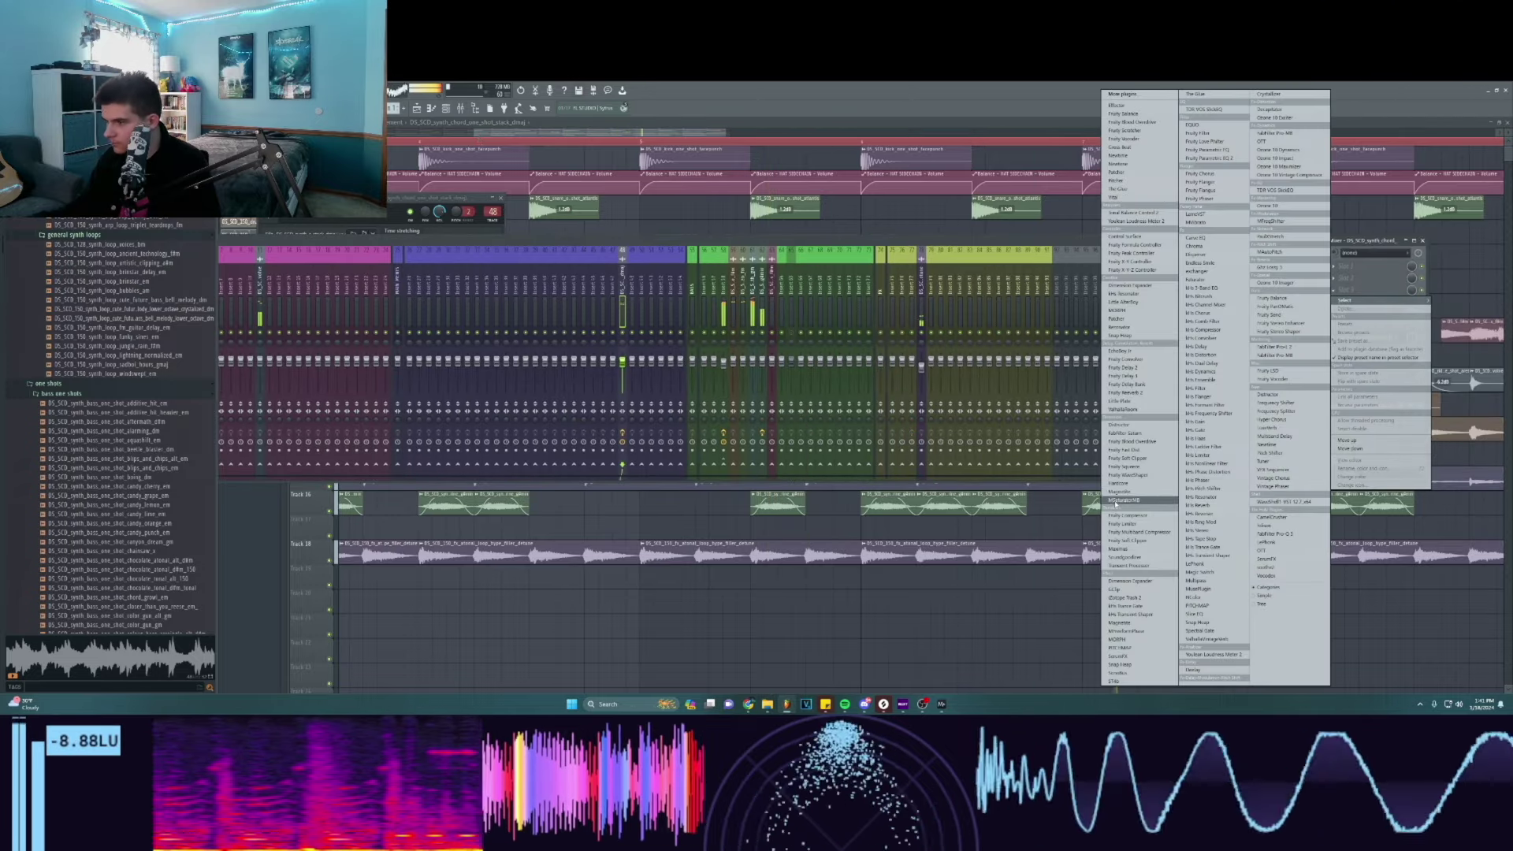
pyautogui.click(1125, 477)
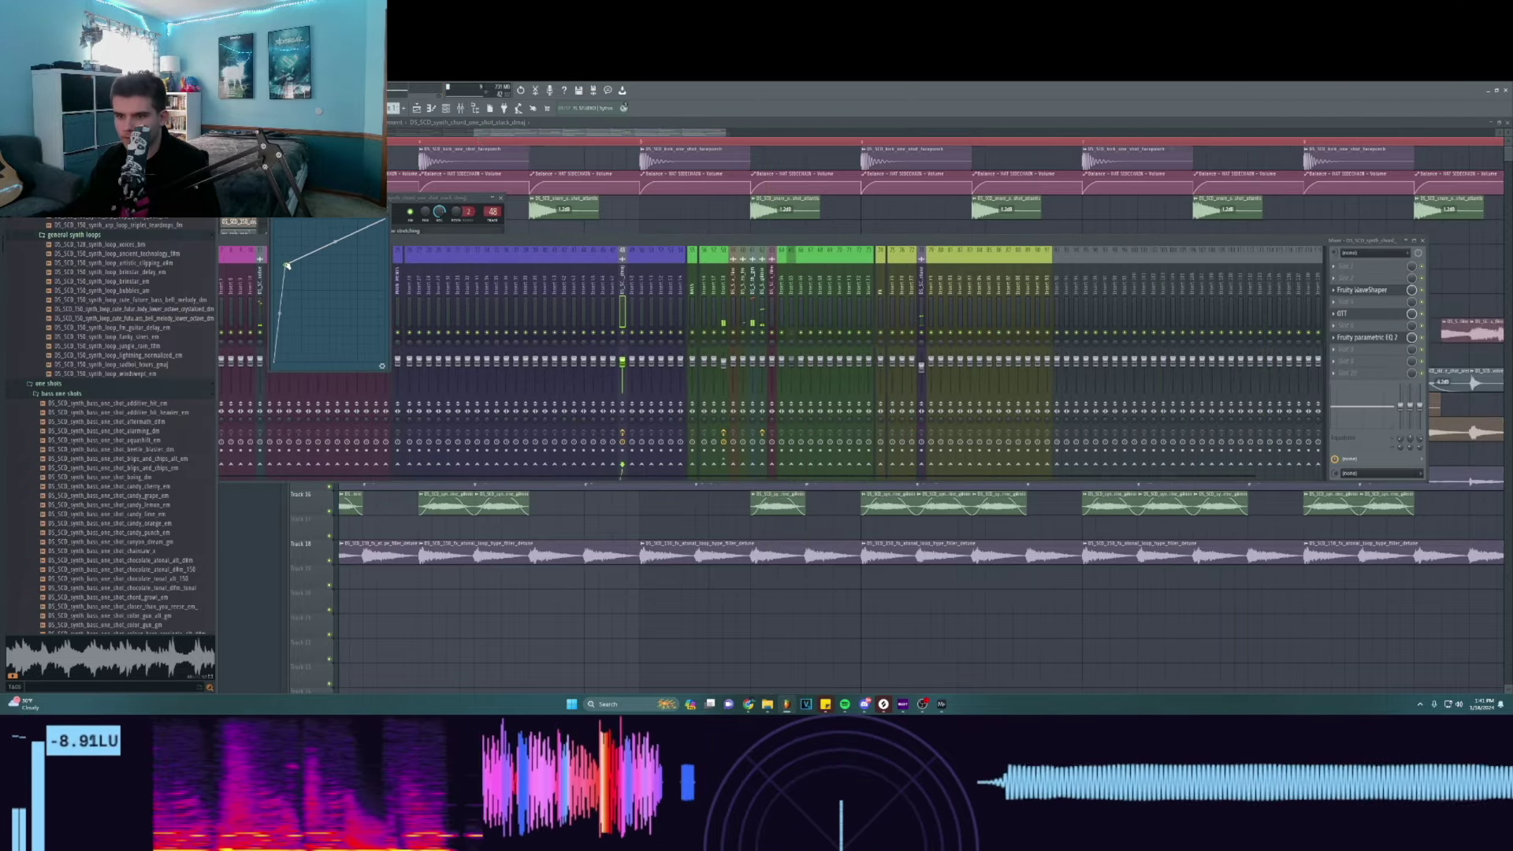
# - Switch to the countdown timer in the browser and return to the FL Studio playlist
pyautogui.hotkey('alt', 'Tab')
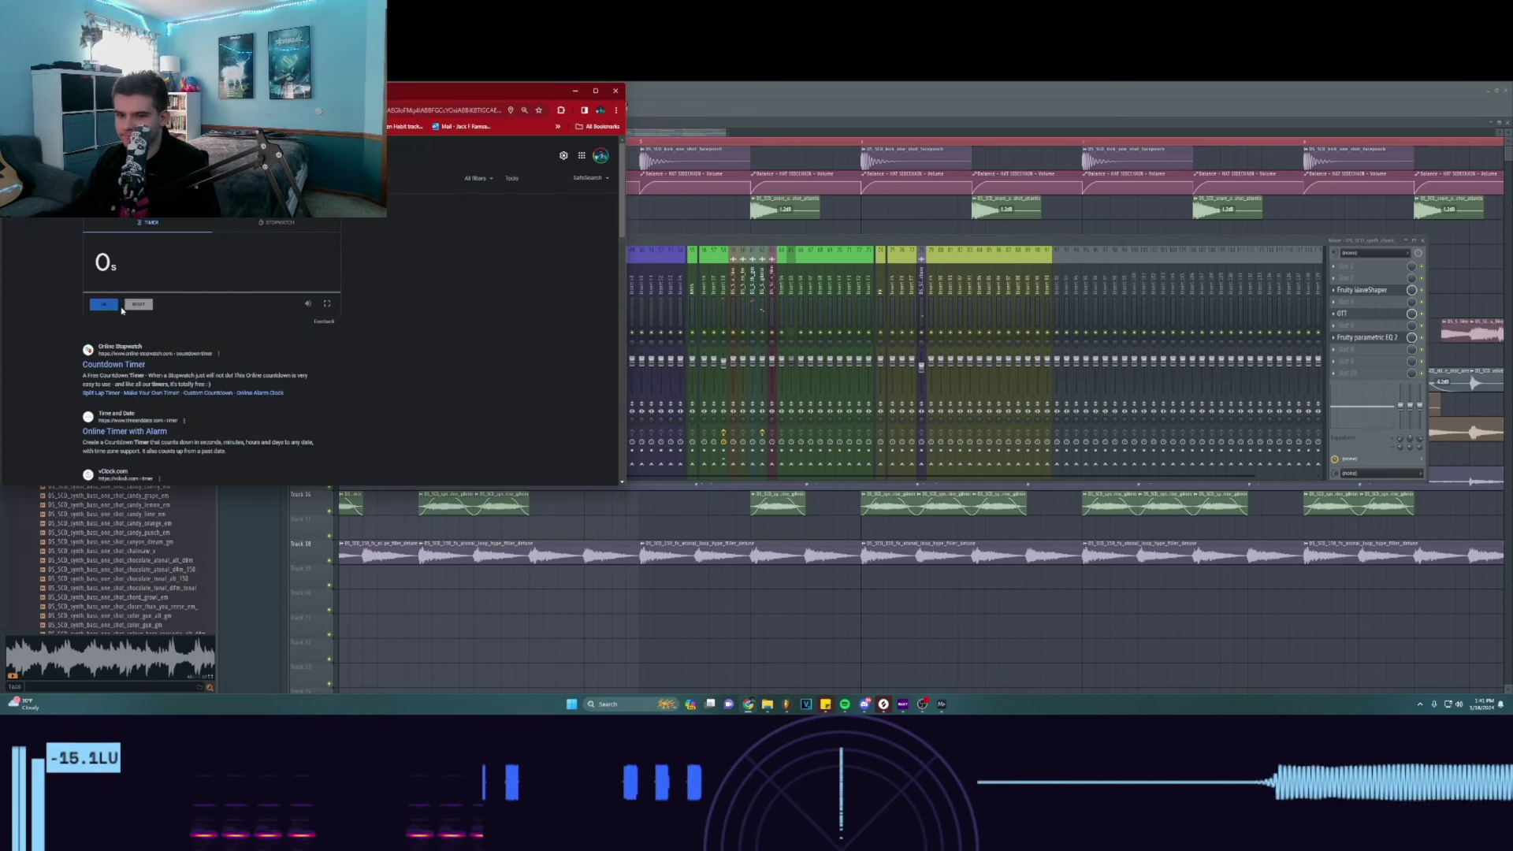
pyautogui.click(536, 597)
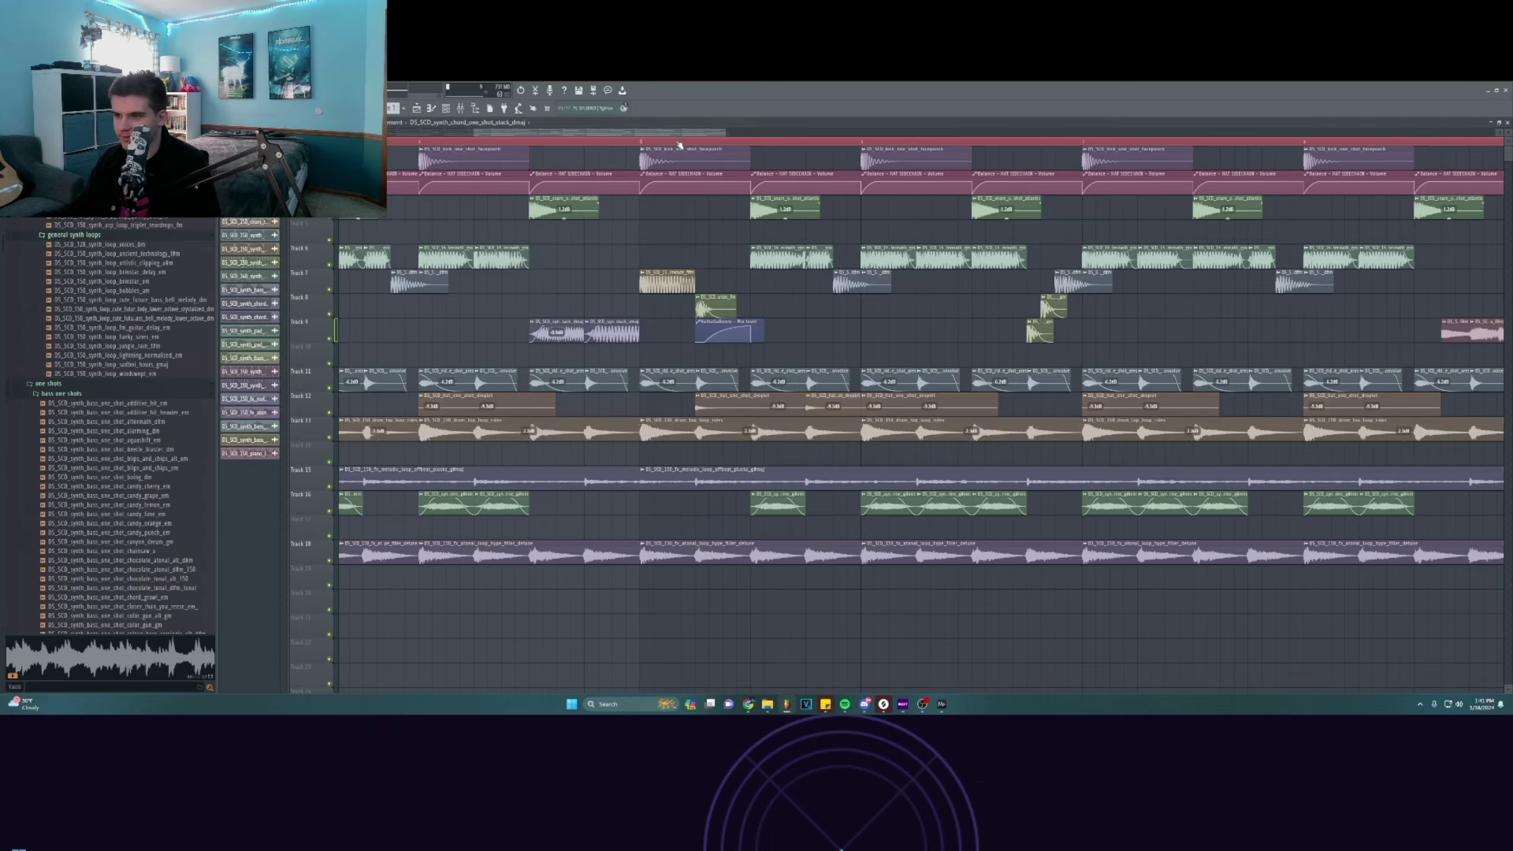
# - Play the full eight-bar arrangement from the start to review the finished drop, and stop playback
pyautogui.scroll(-5, 679, 145)
pyautogui.scroll(1, 612, 228)
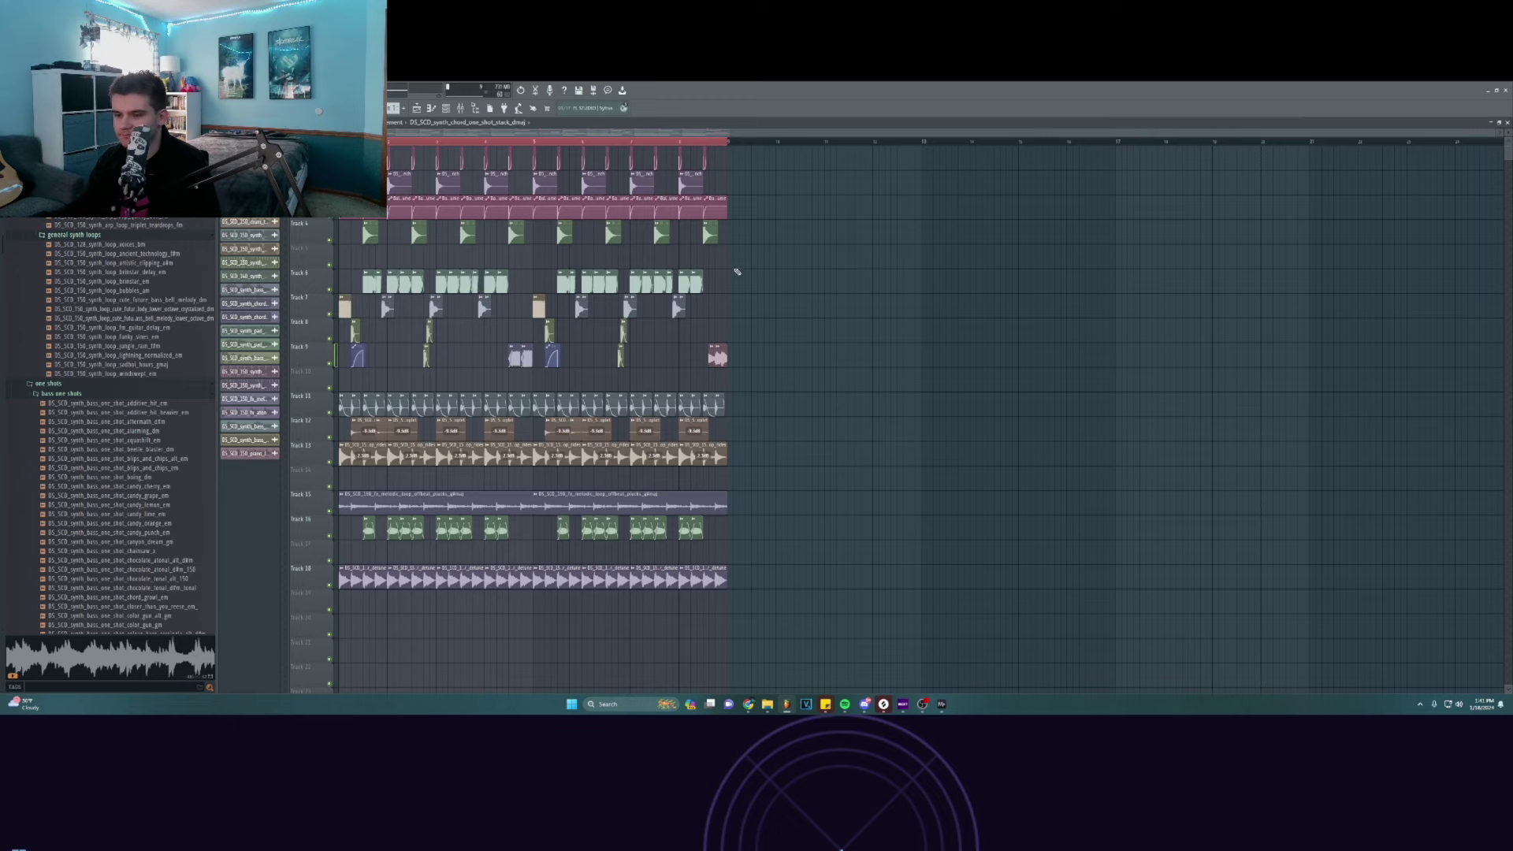
pyautogui.scroll(2, 508, 139)
pyautogui.scroll(-2, 511, 141)
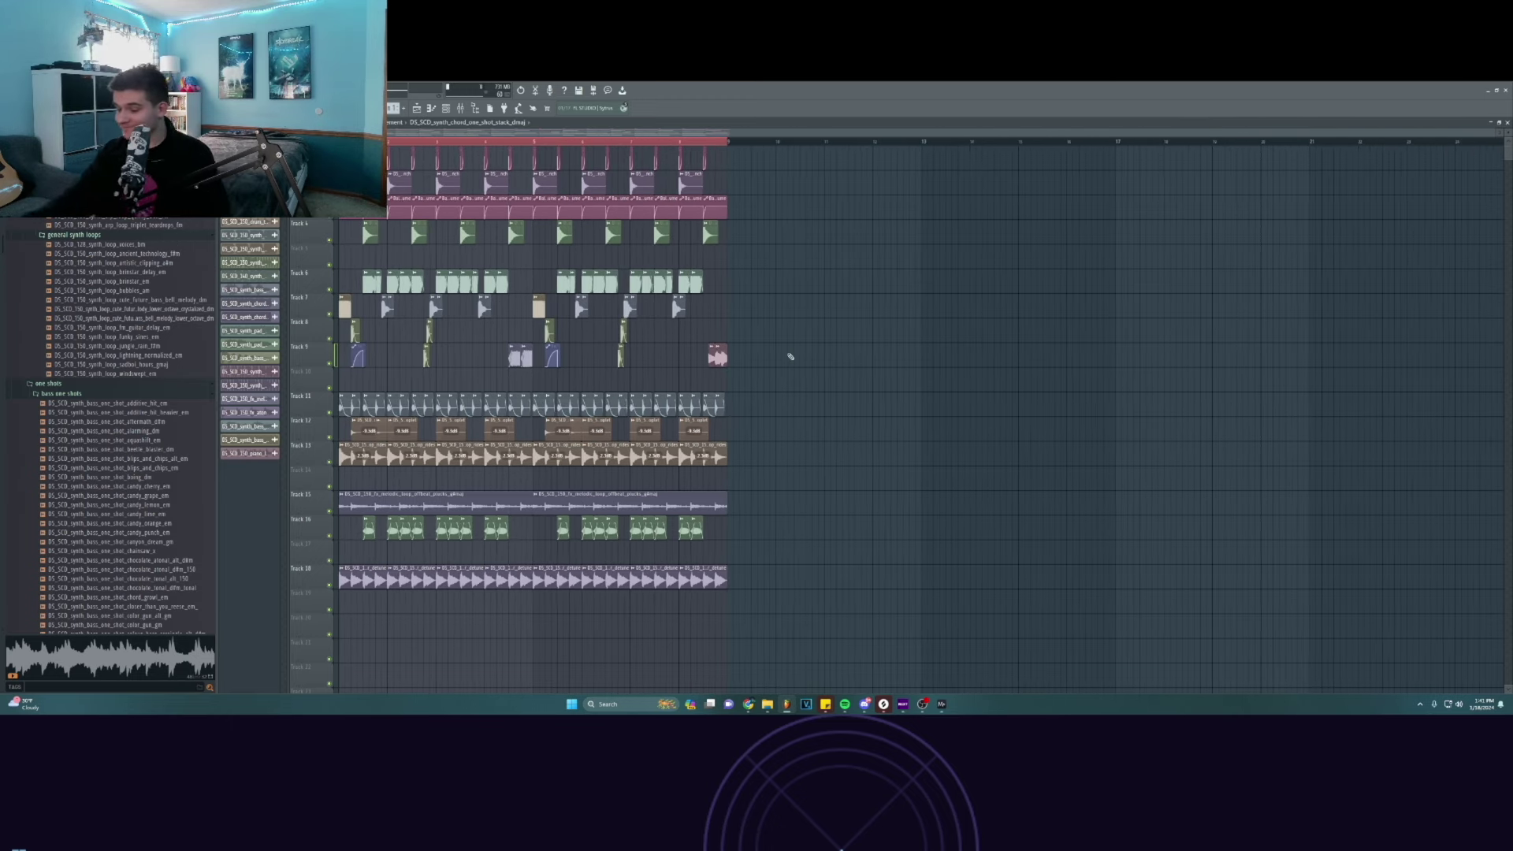
pyautogui.press('space')
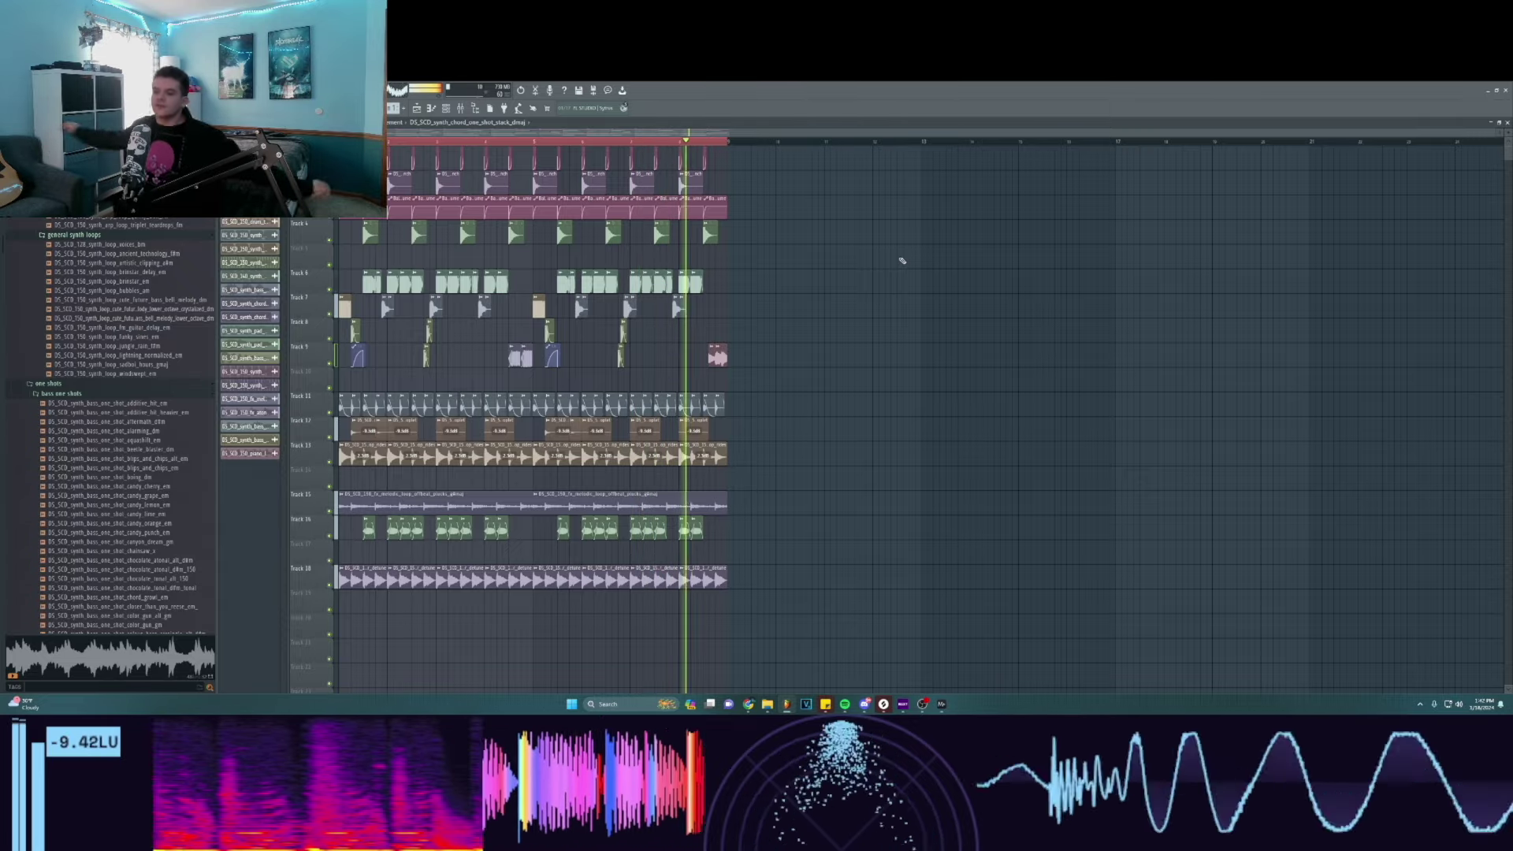
pyautogui.press('space')
# - Switch to the OBS Studio window that holds the recording controls
pyautogui.hotkey('alt', 'Tab')
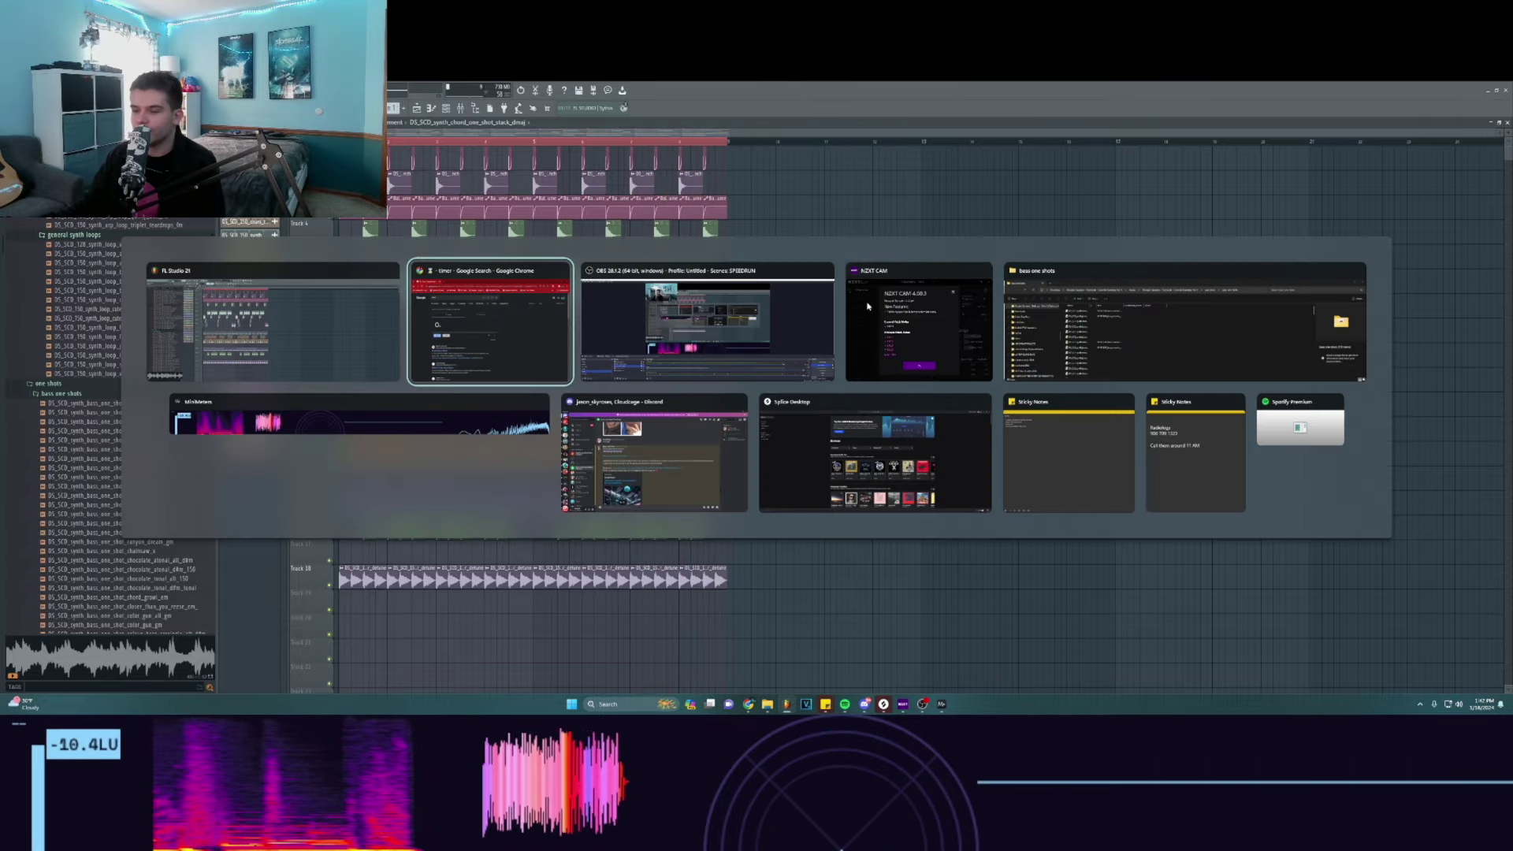
pyautogui.click(807, 298)
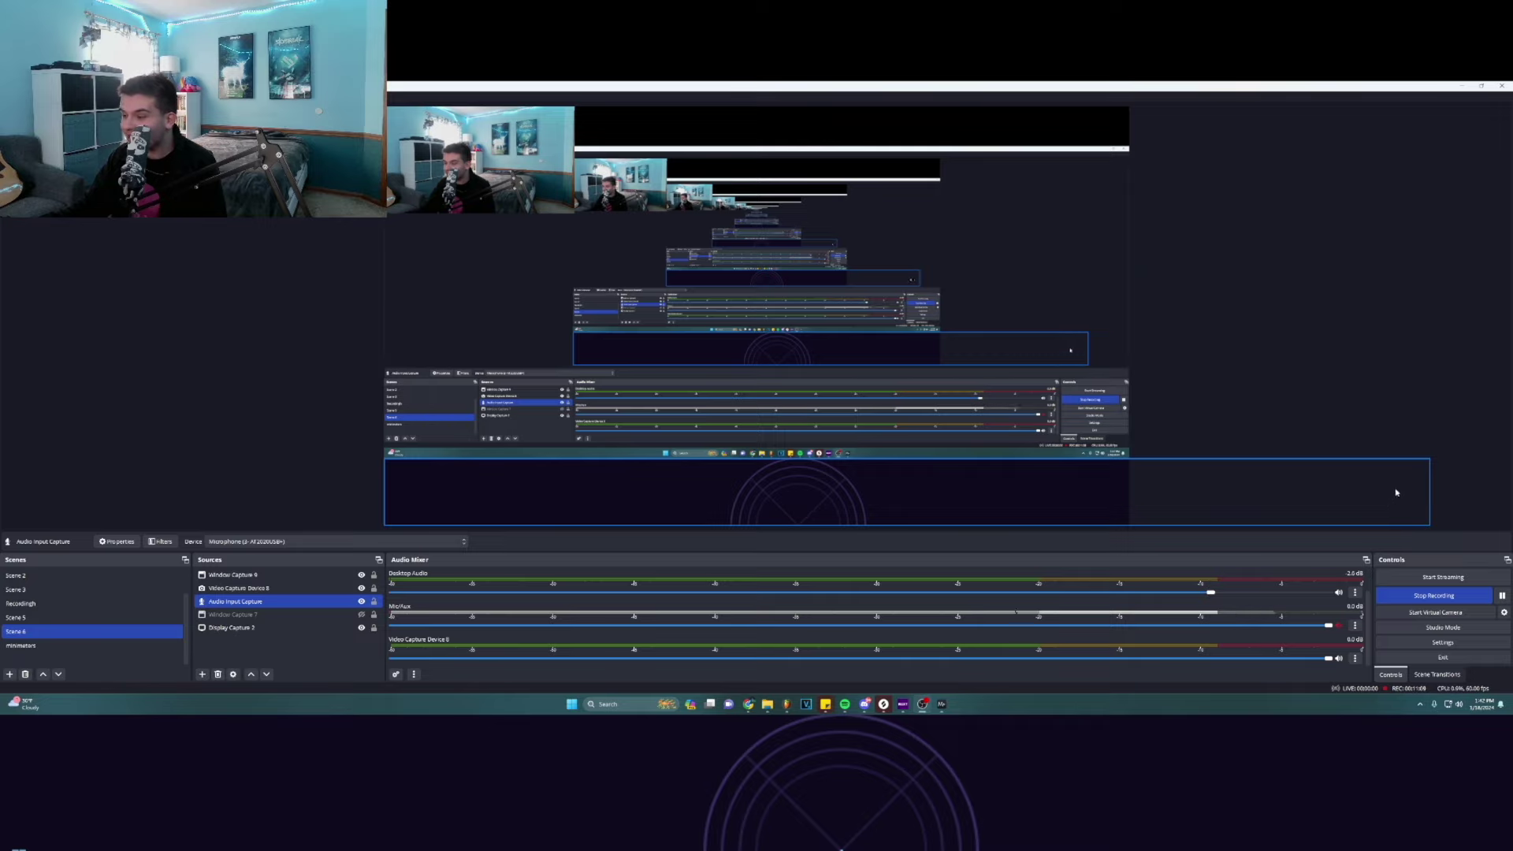